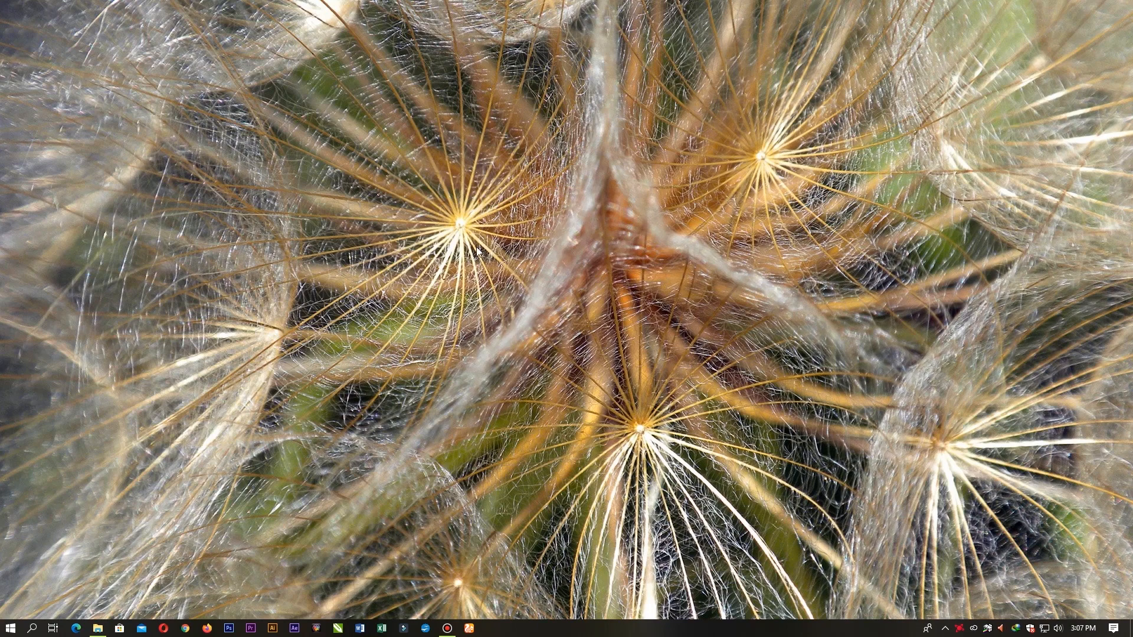
click(186, 629)
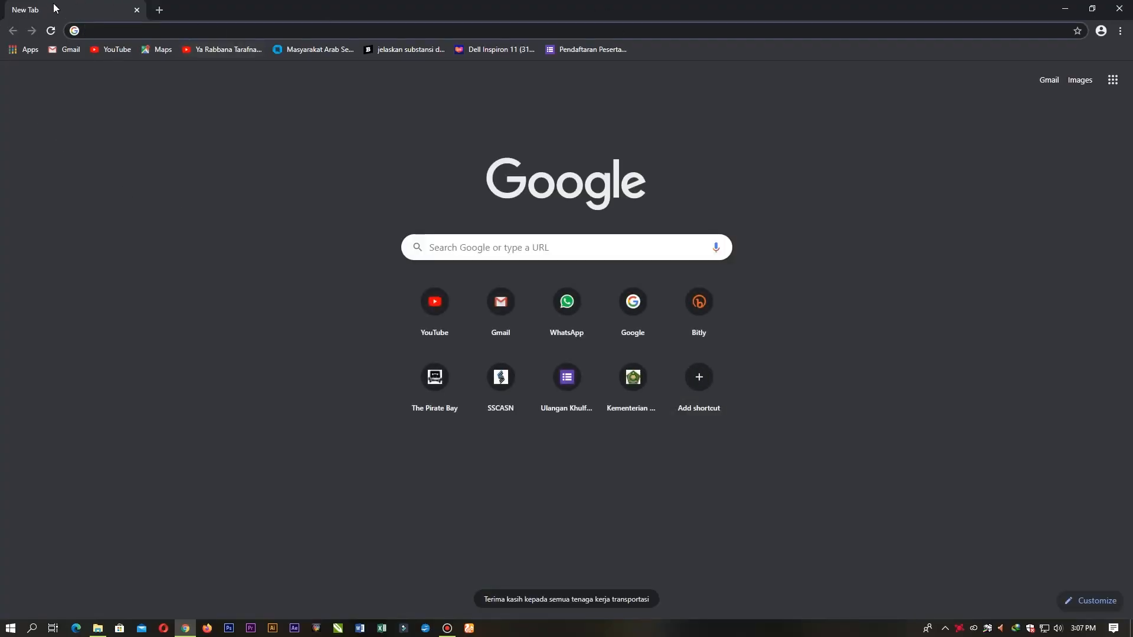
click(106, 32)
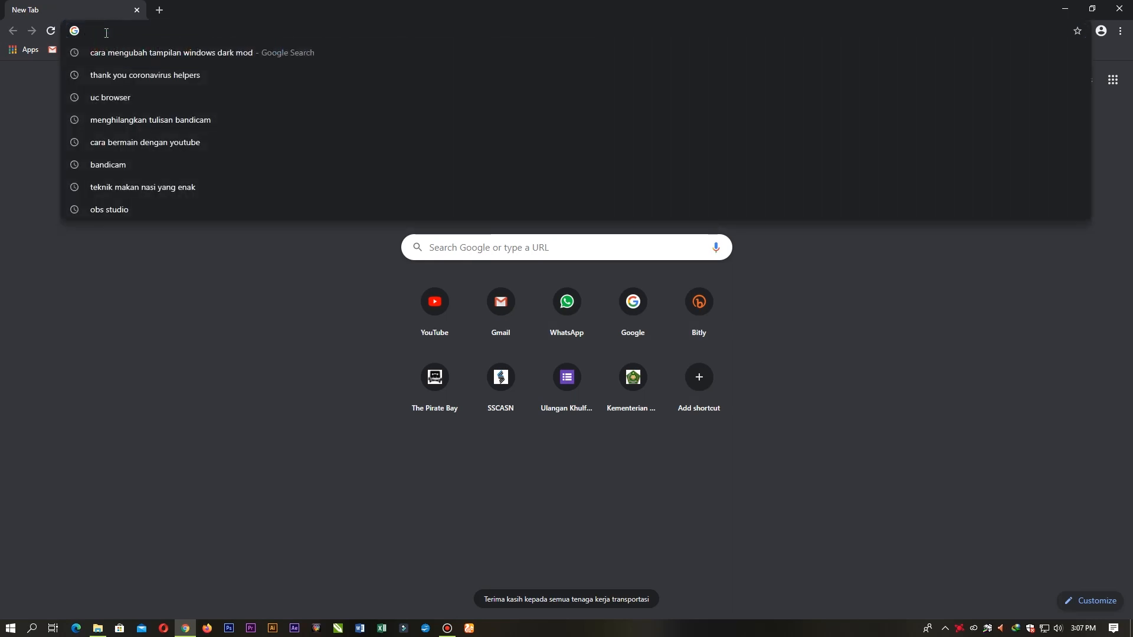
text(ww)
text(w)
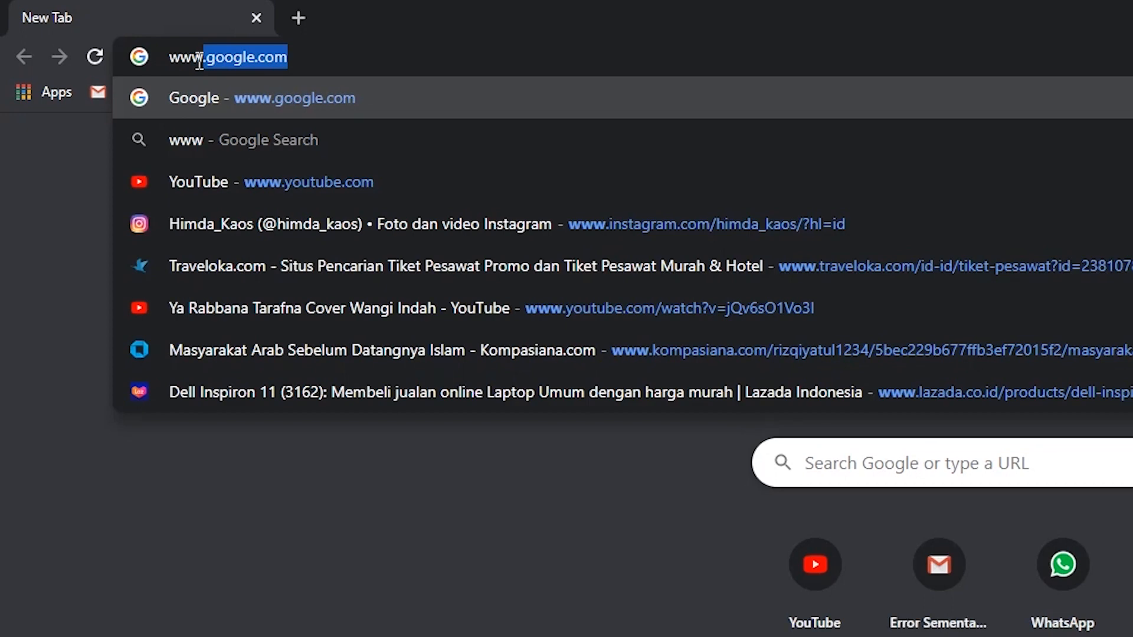
key(Return)
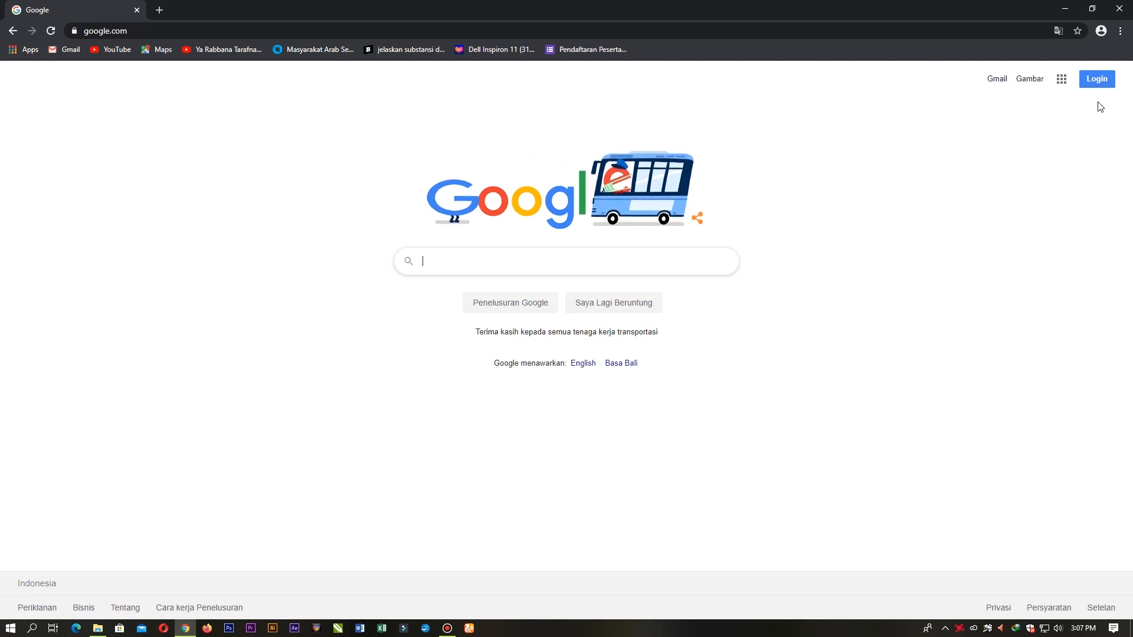
Step: Sign in to Google with the Gmail address and the account password
click(1096, 79)
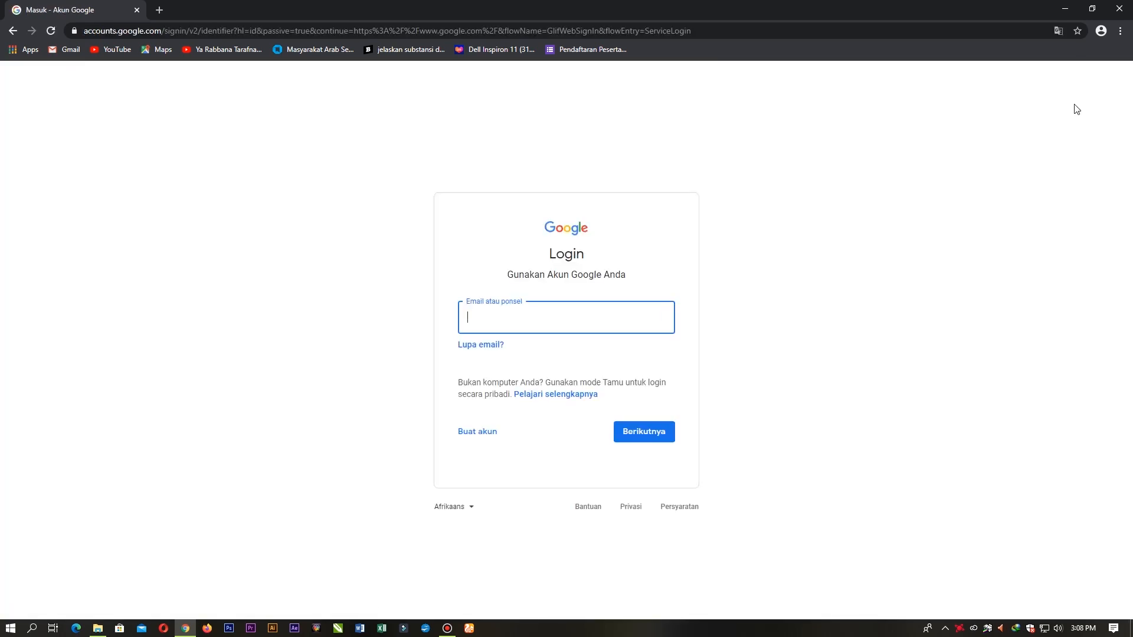
click(552, 319)
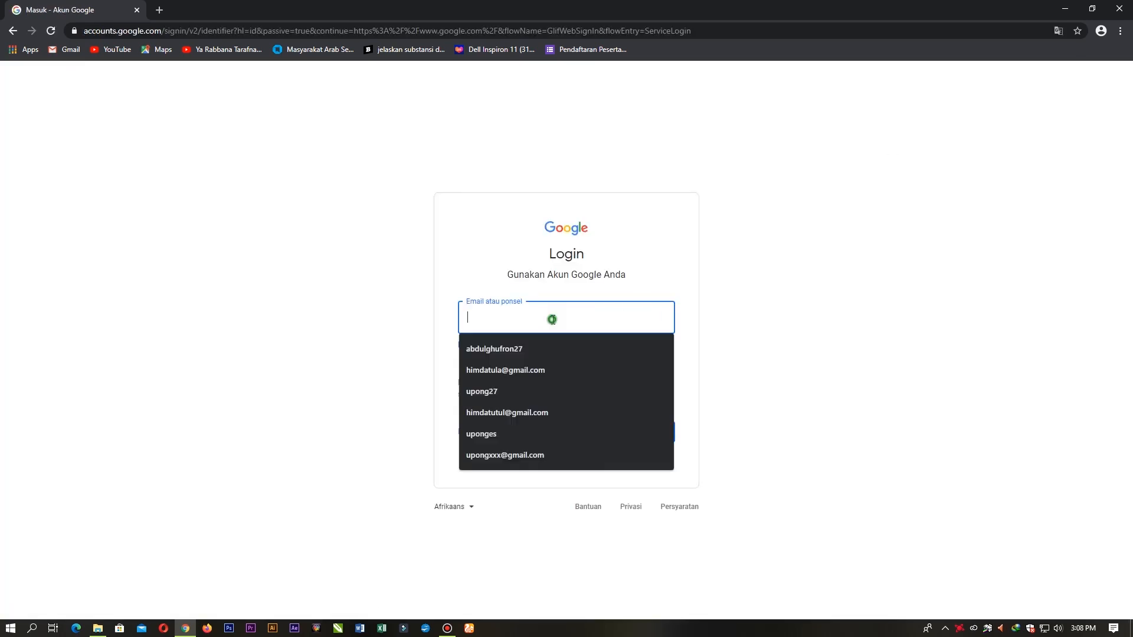
text(ab)
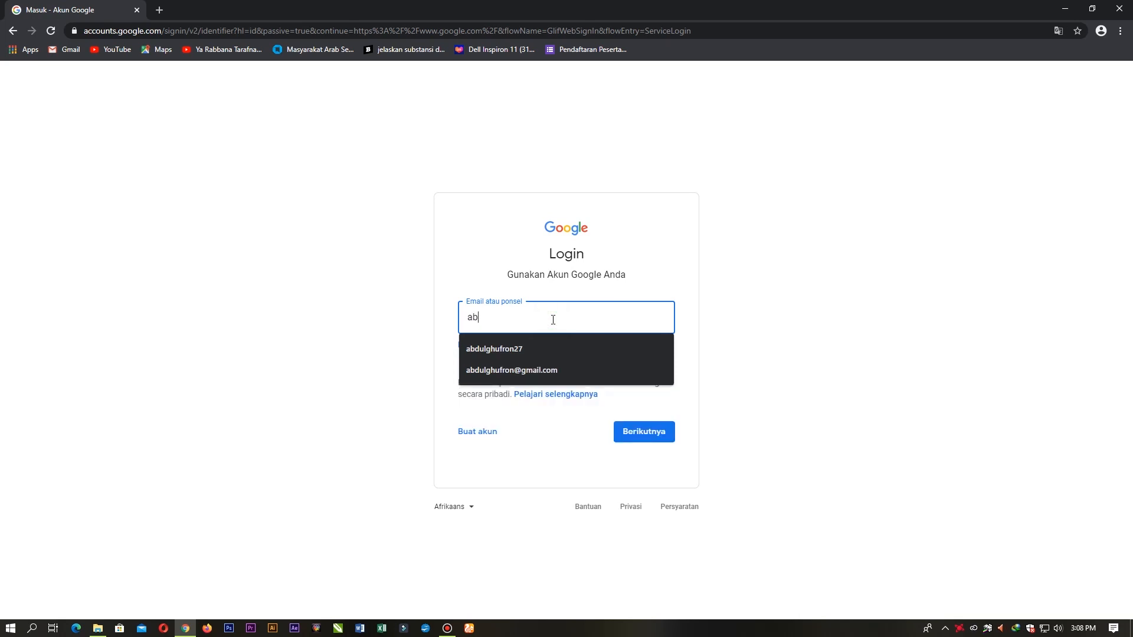
key(Down)
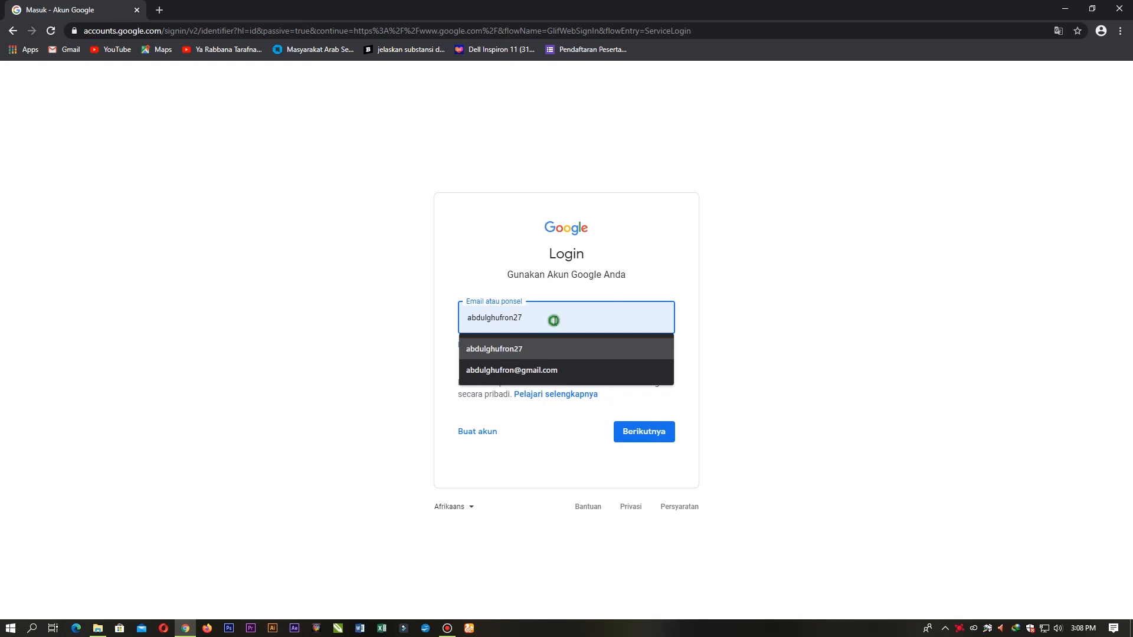
key(BackSpace)
text(@)
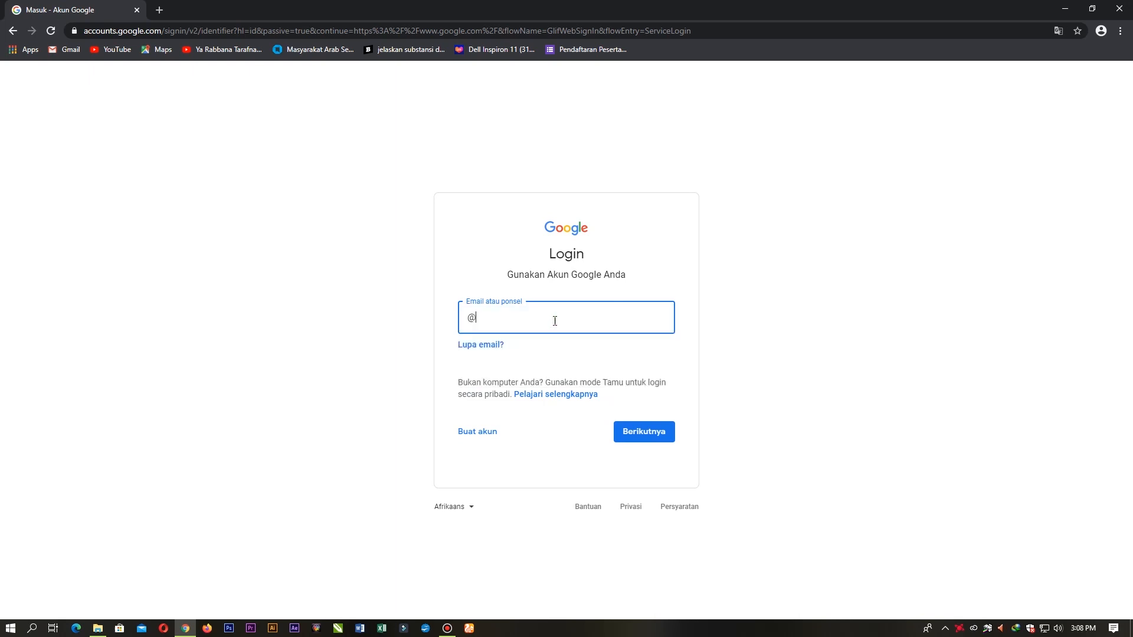
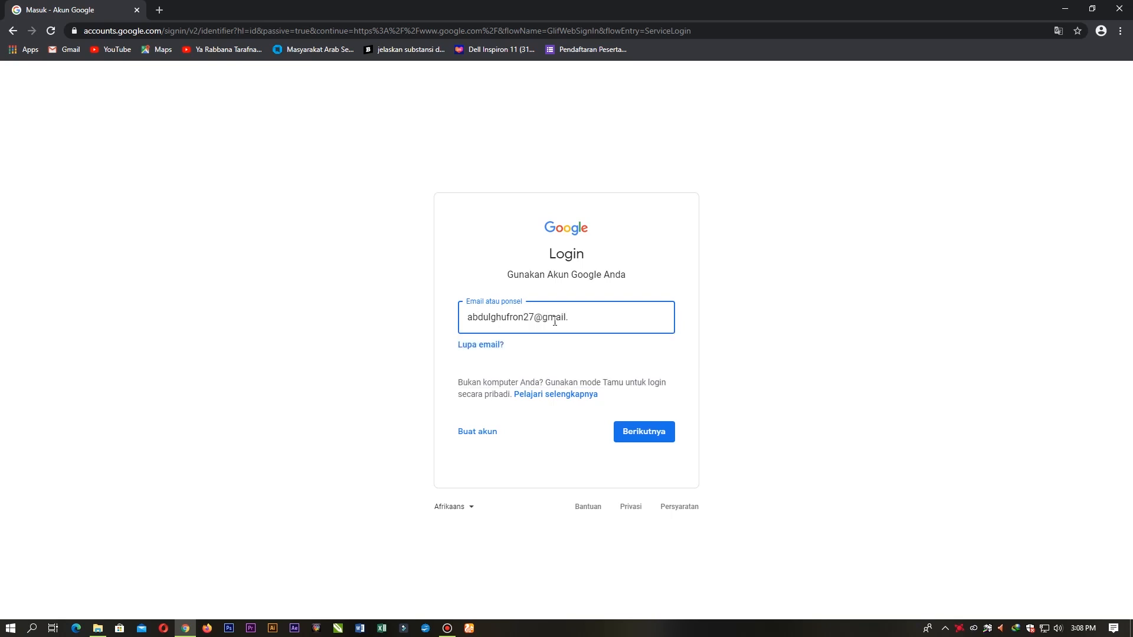
key(Return)
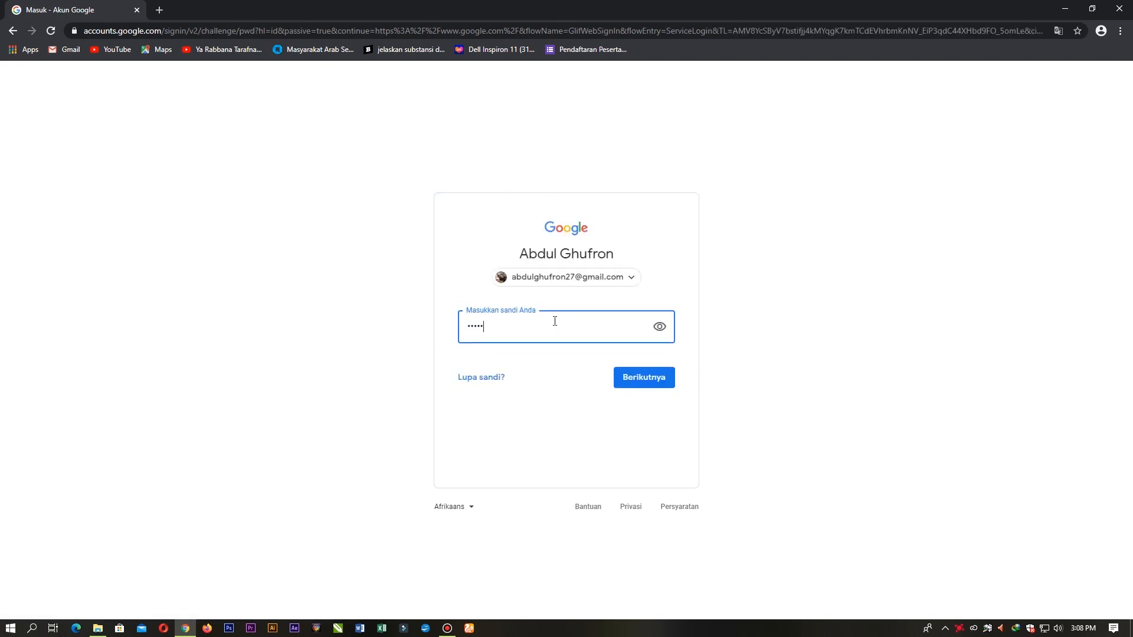
key(Return)
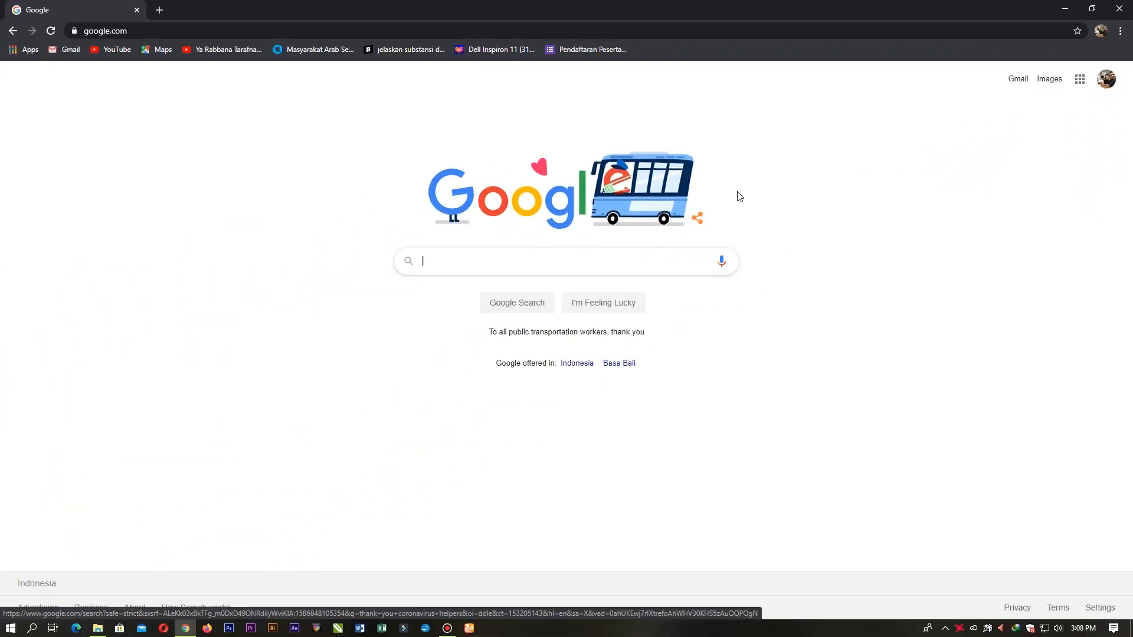
Step: Go from the account menu through Manage your Google Account and Data & personalization to Language
click(1107, 83)
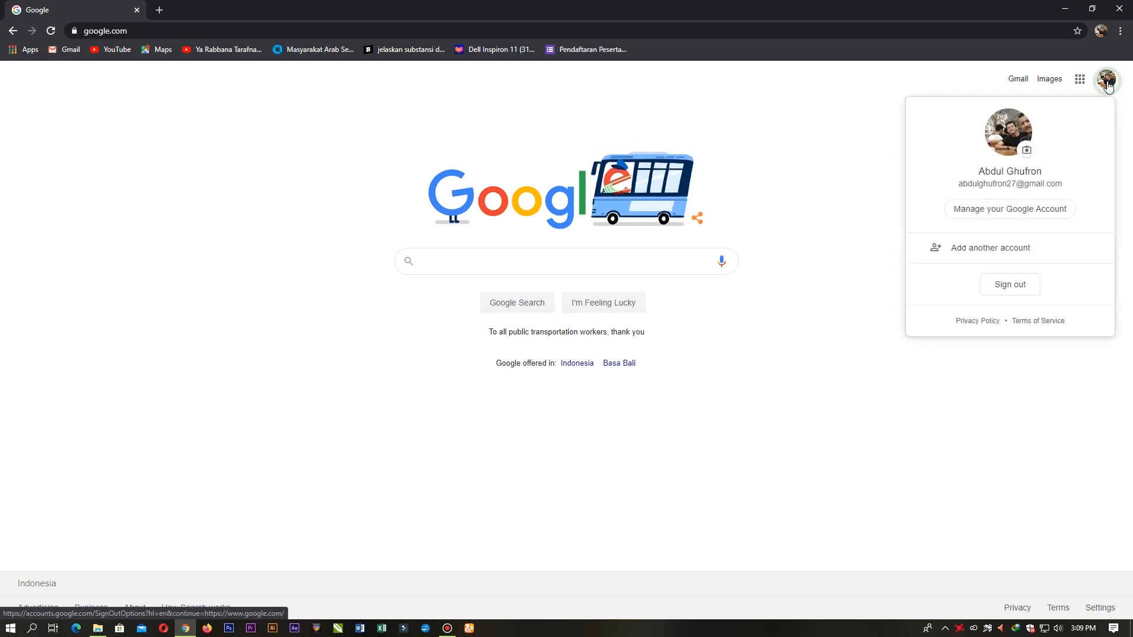
click(1031, 214)
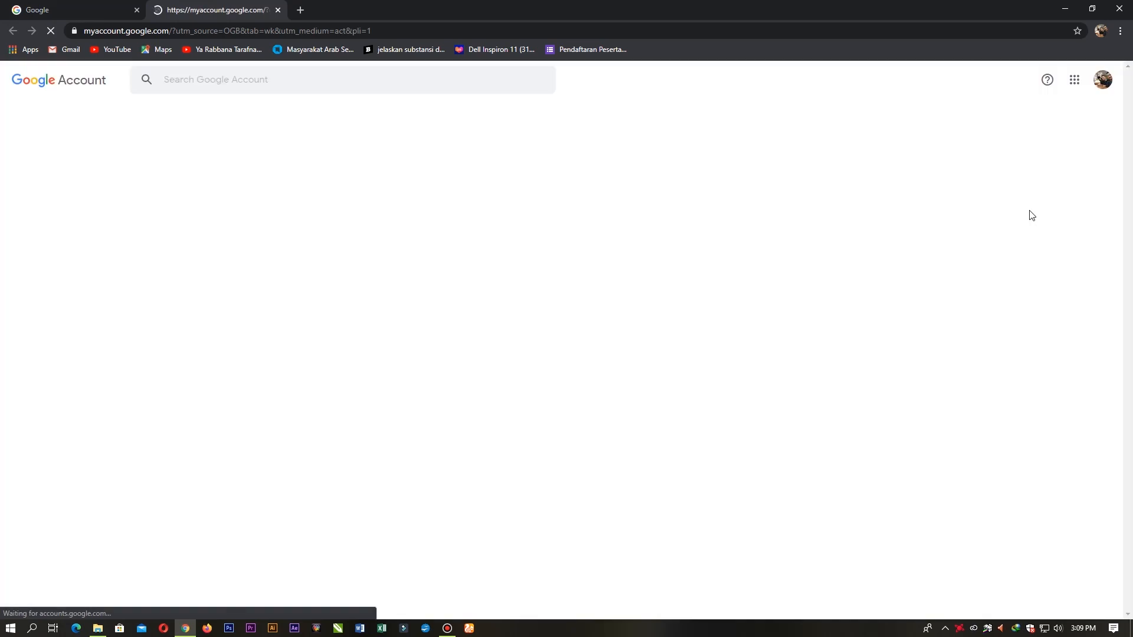
scroll(472, 381, down, 1)
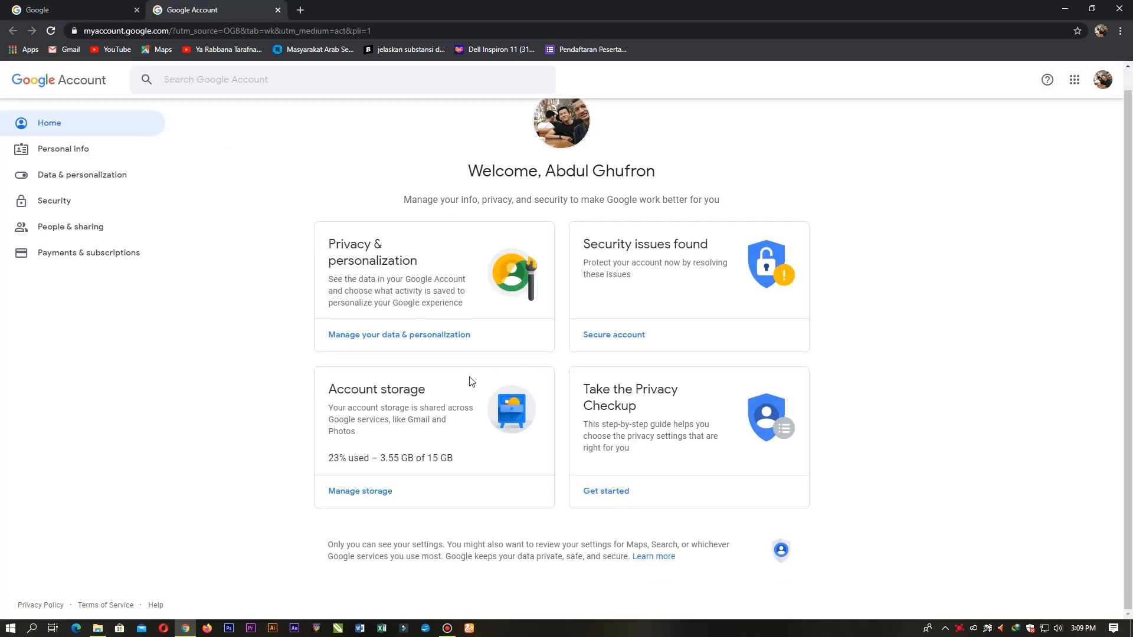
click(381, 341)
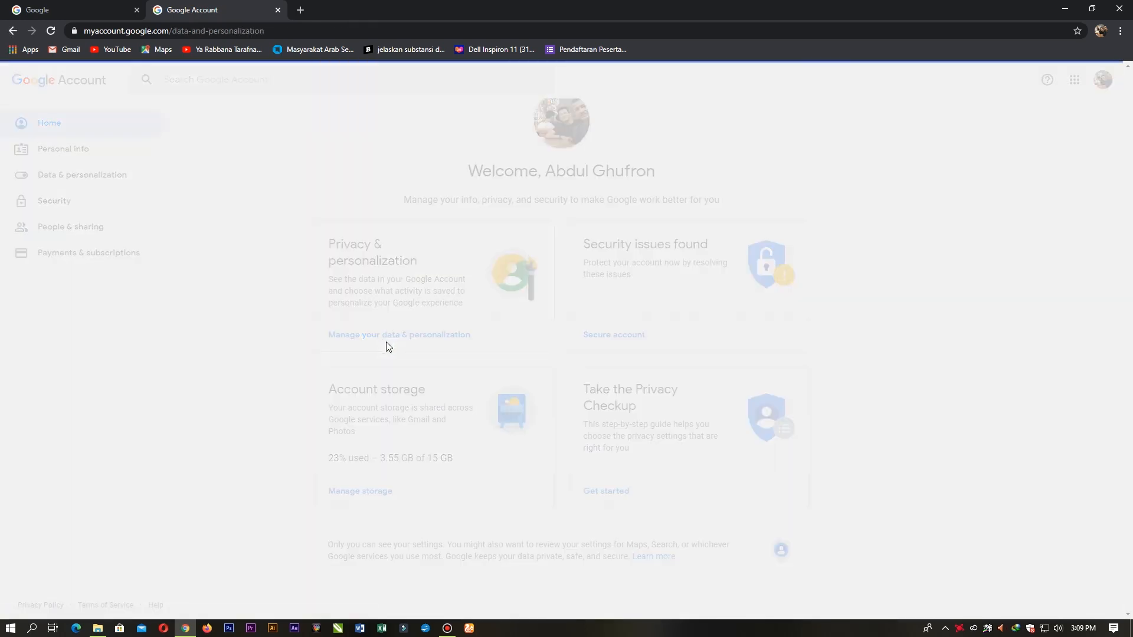
scroll(486, 236, down, 5)
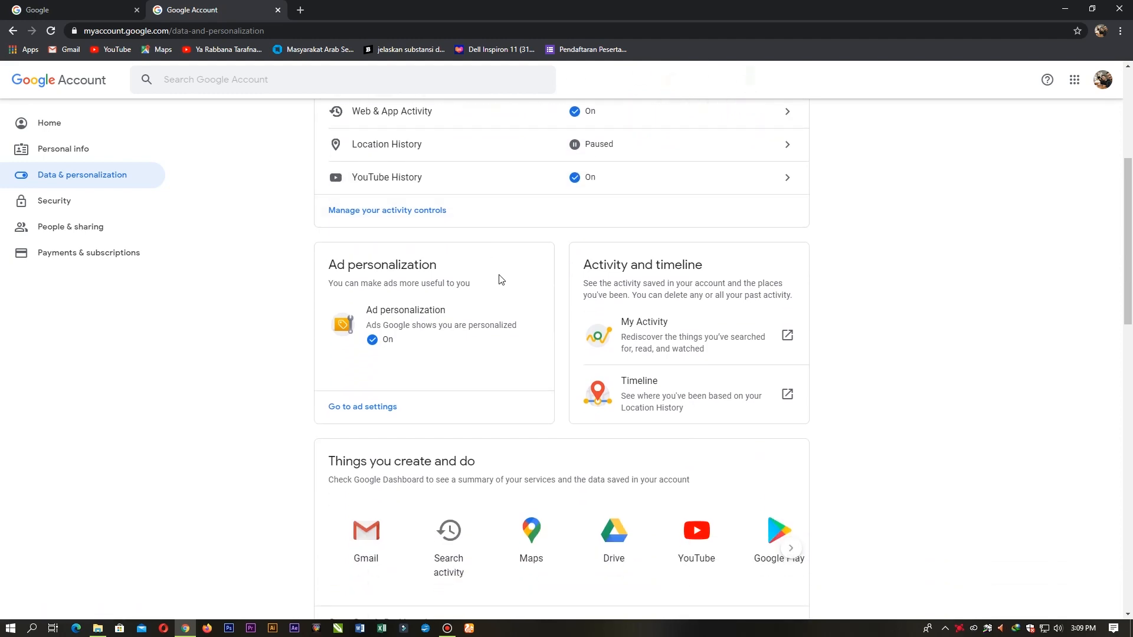
scroll(499, 275, down, 6)
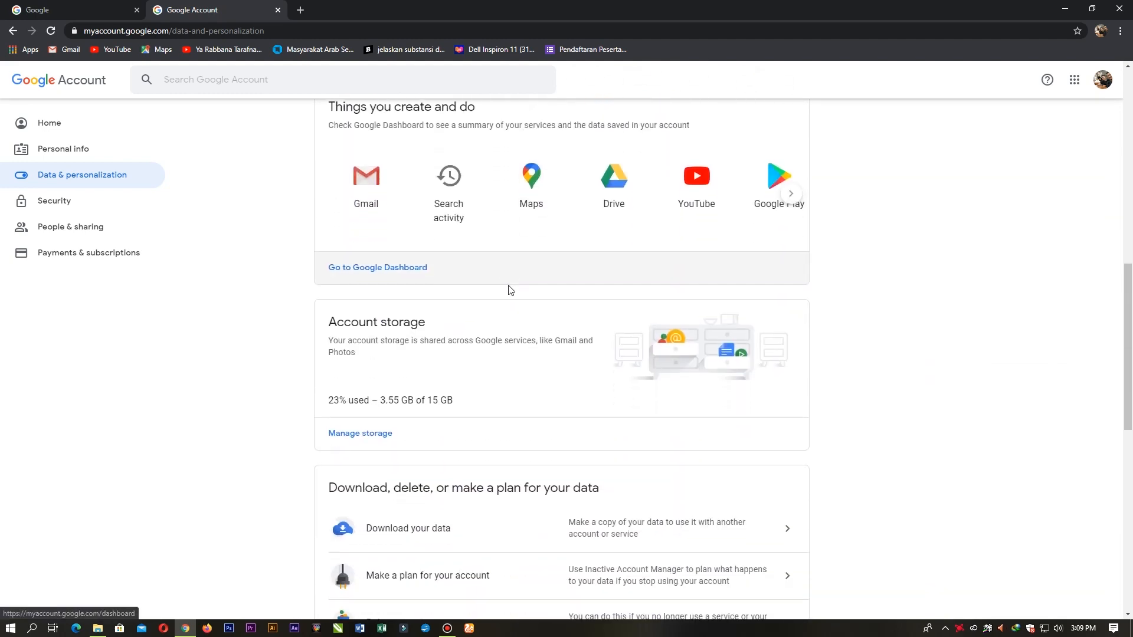
scroll(510, 292, down, 5)
scroll(516, 310, down, 4)
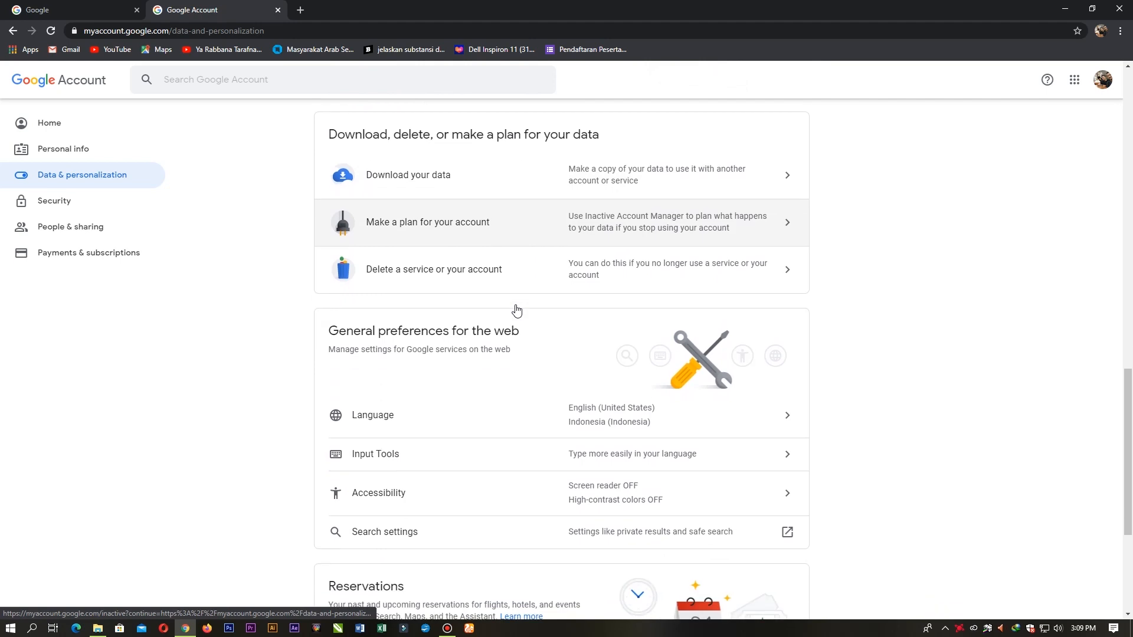
scroll(483, 307, down, 1)
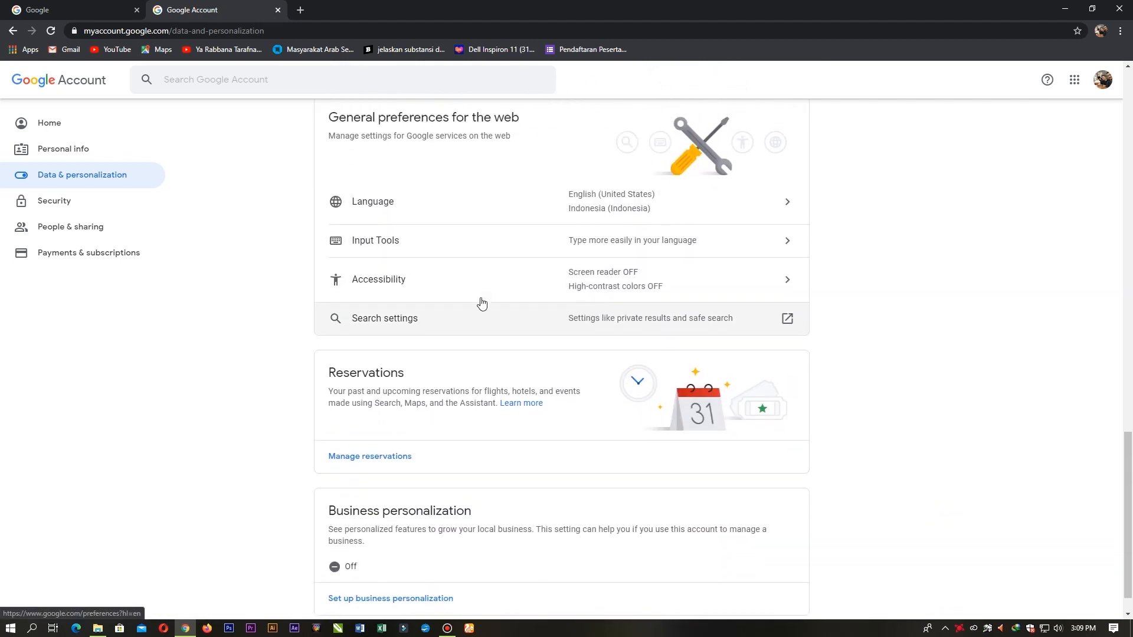
scroll(448, 308, up, 2)
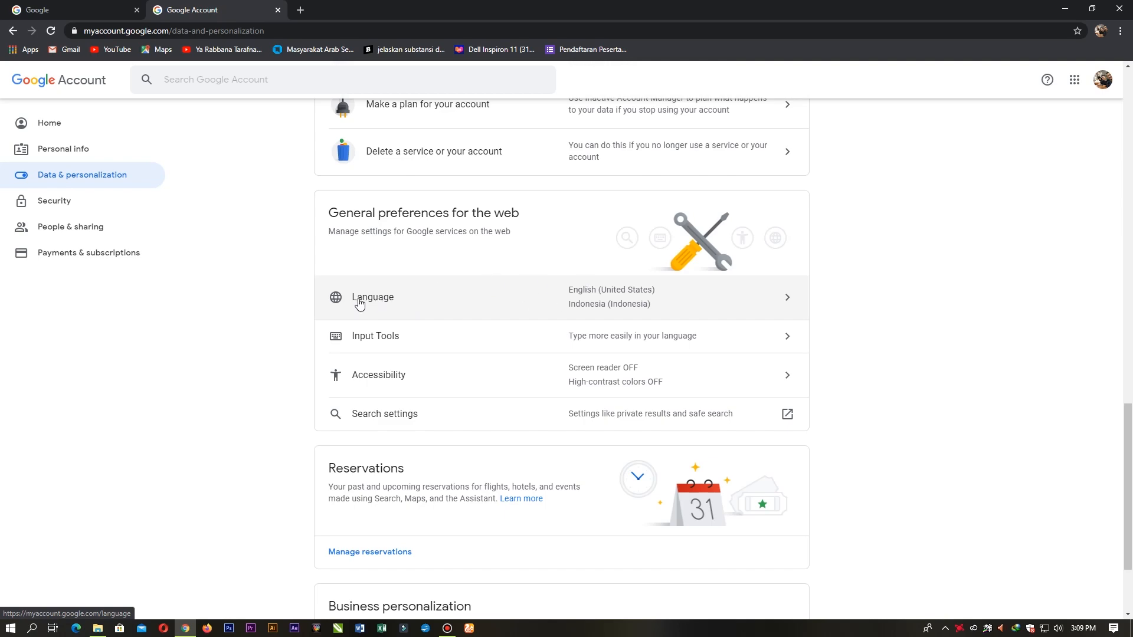
click(719, 310)
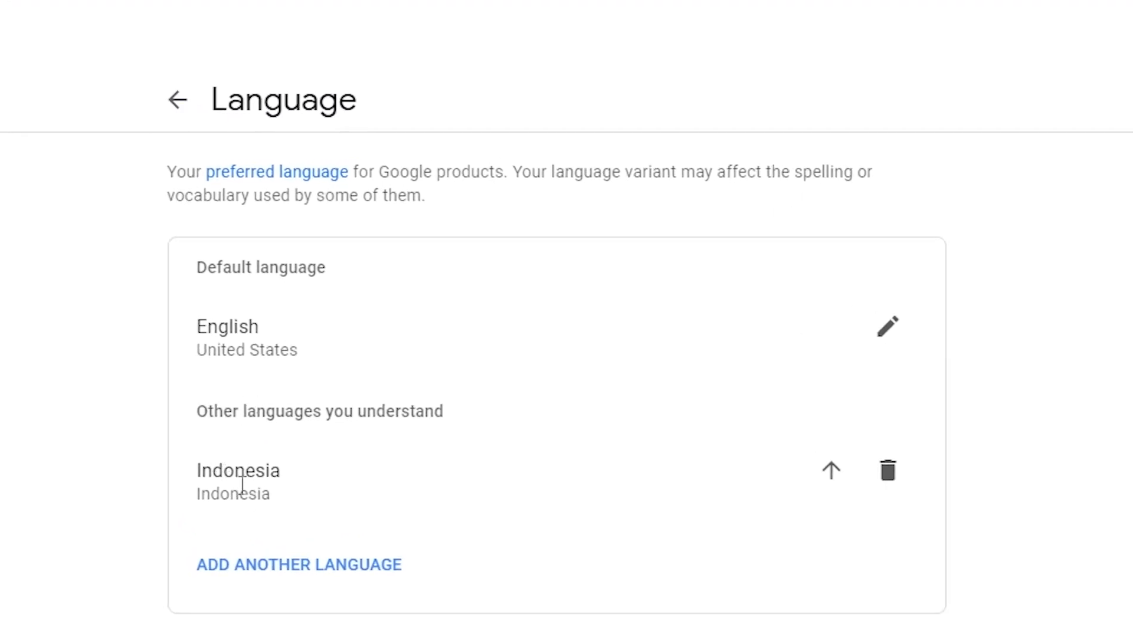
Step: Remove Indonesia, re-add it and make it the default language over English, then go back
click(883, 481)
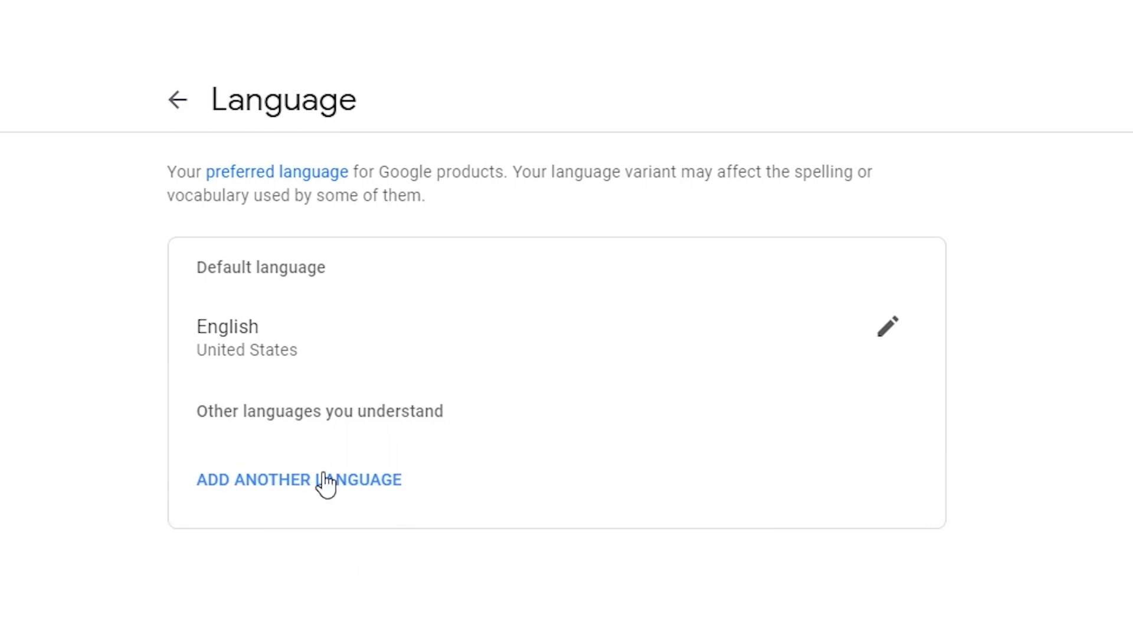
click(289, 481)
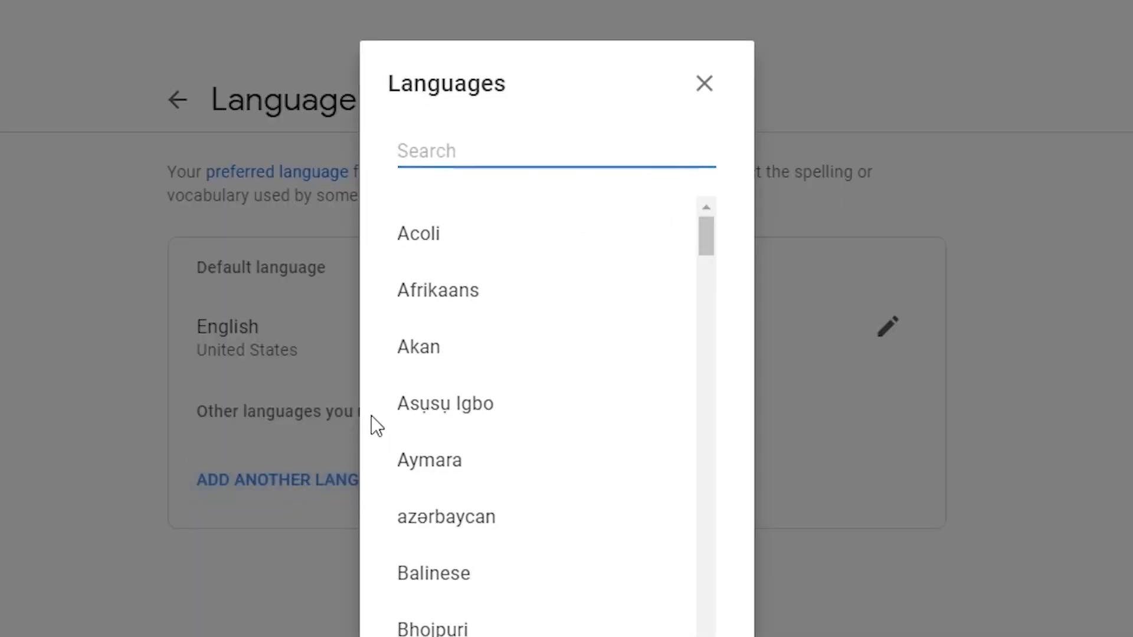
text(i)
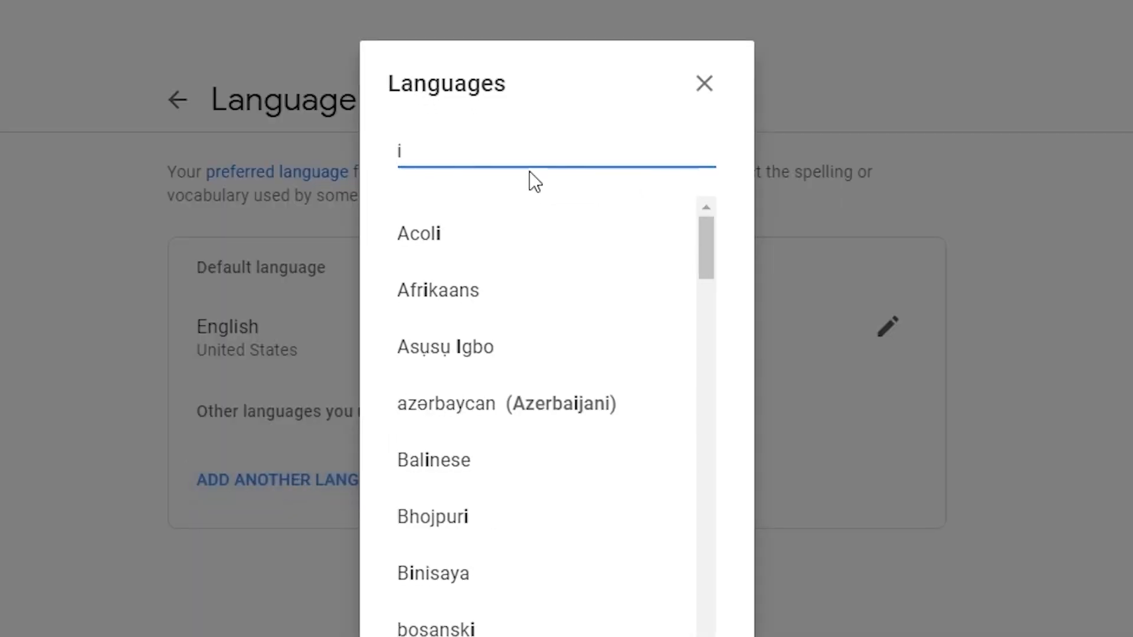
text(ndo)
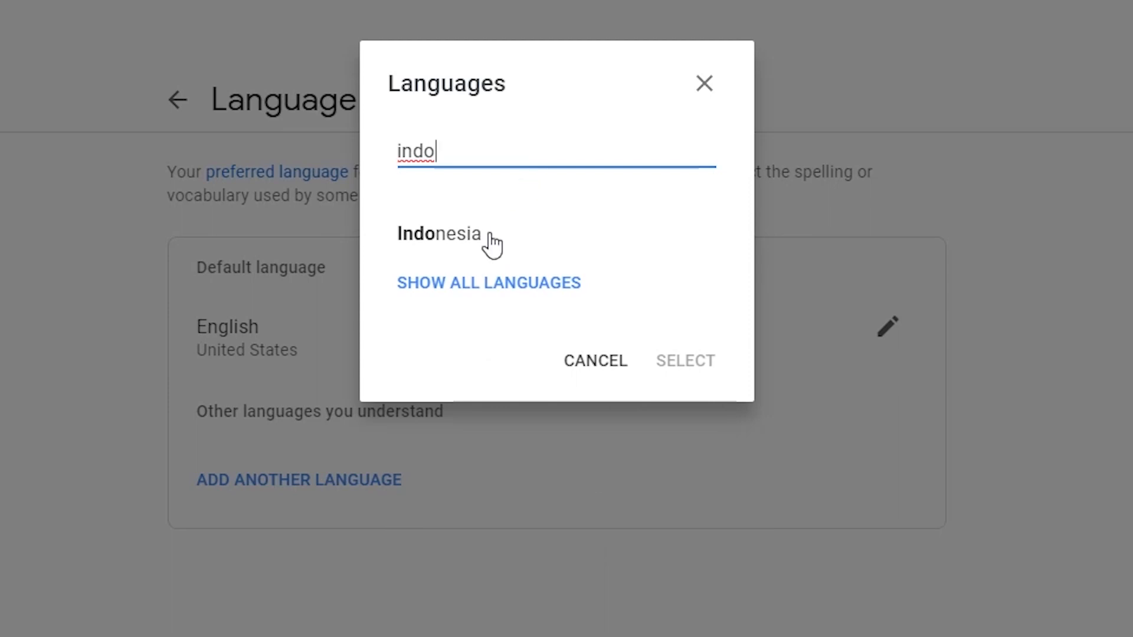
click(498, 236)
click(686, 373)
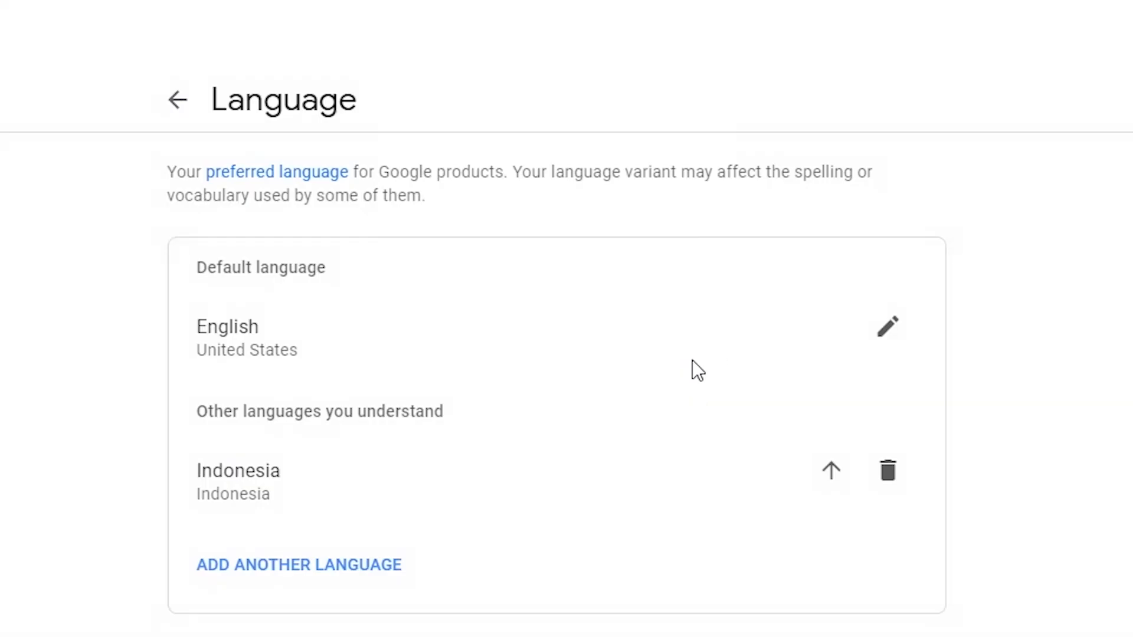
click(832, 475)
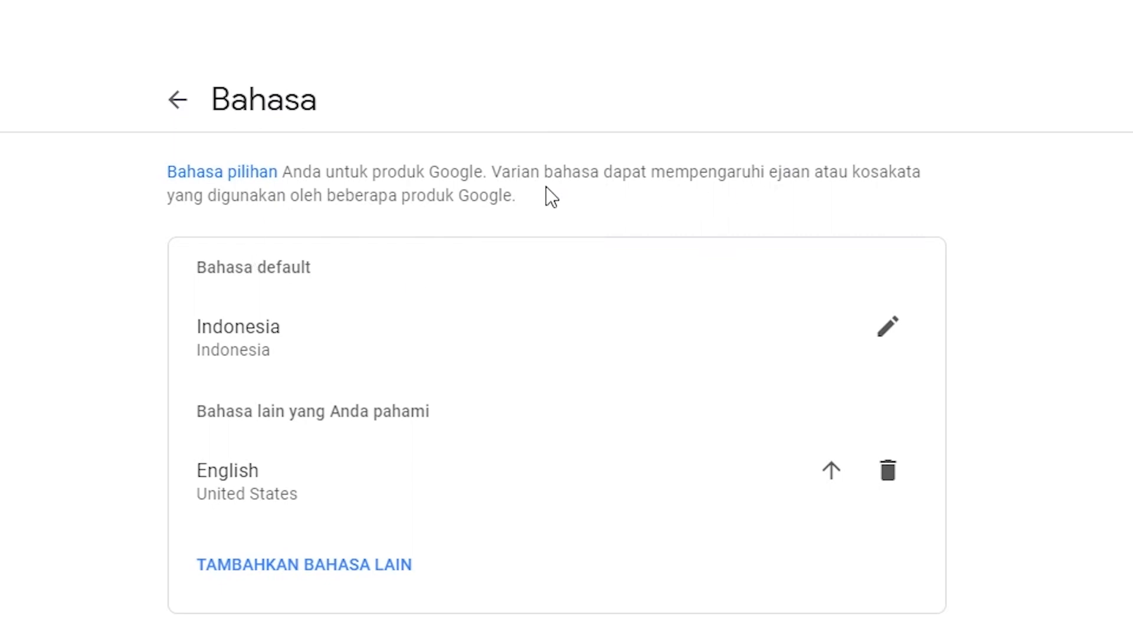
click(174, 105)
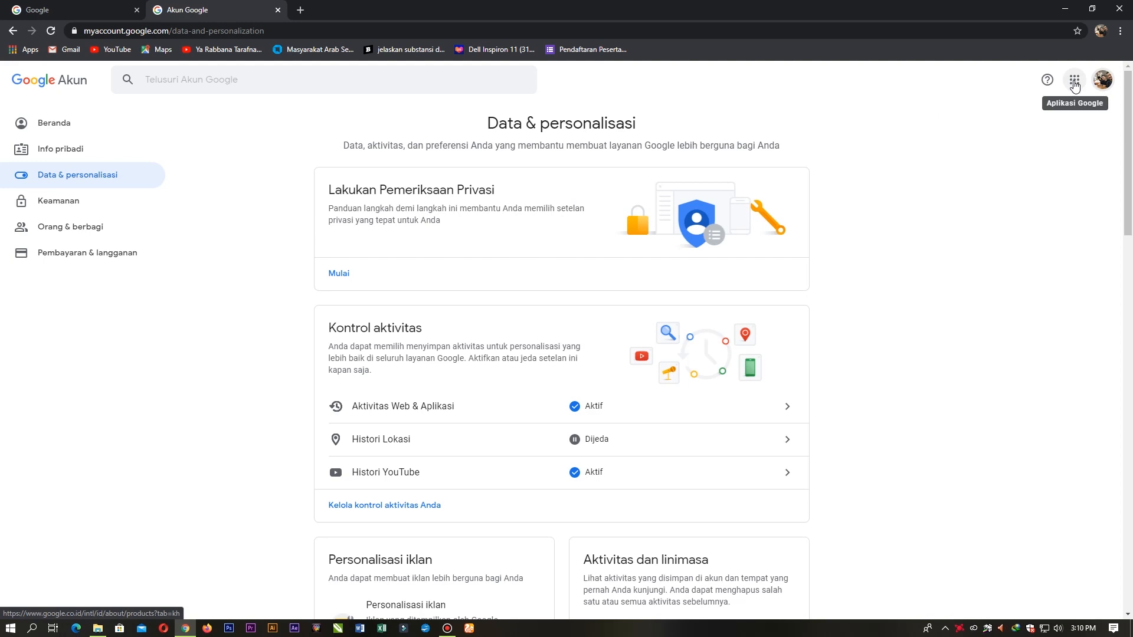
Step: Open Google Drive from the apps launcher and create a 'KELAS 7' folder in My Drive
click(1074, 82)
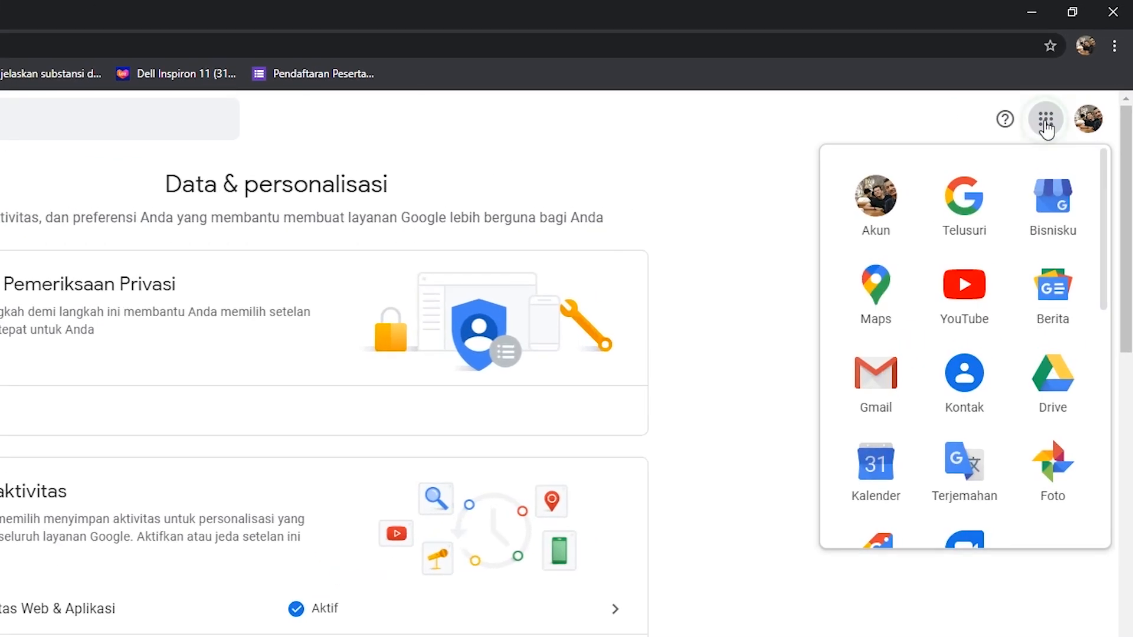
click(1071, 379)
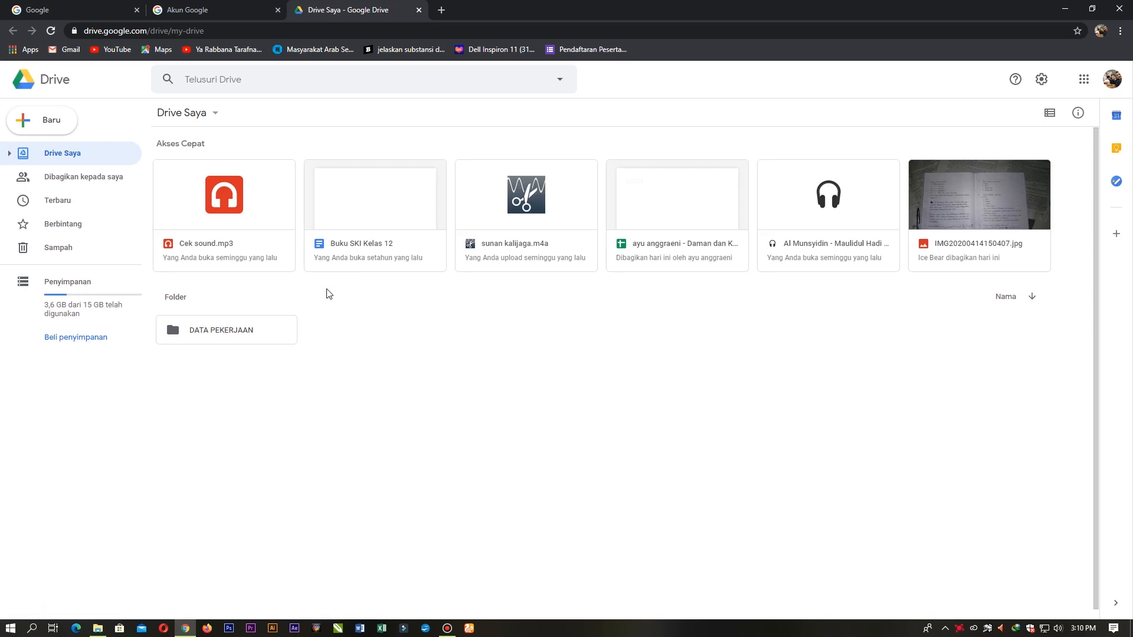
right_click(328, 314)
click(367, 338)
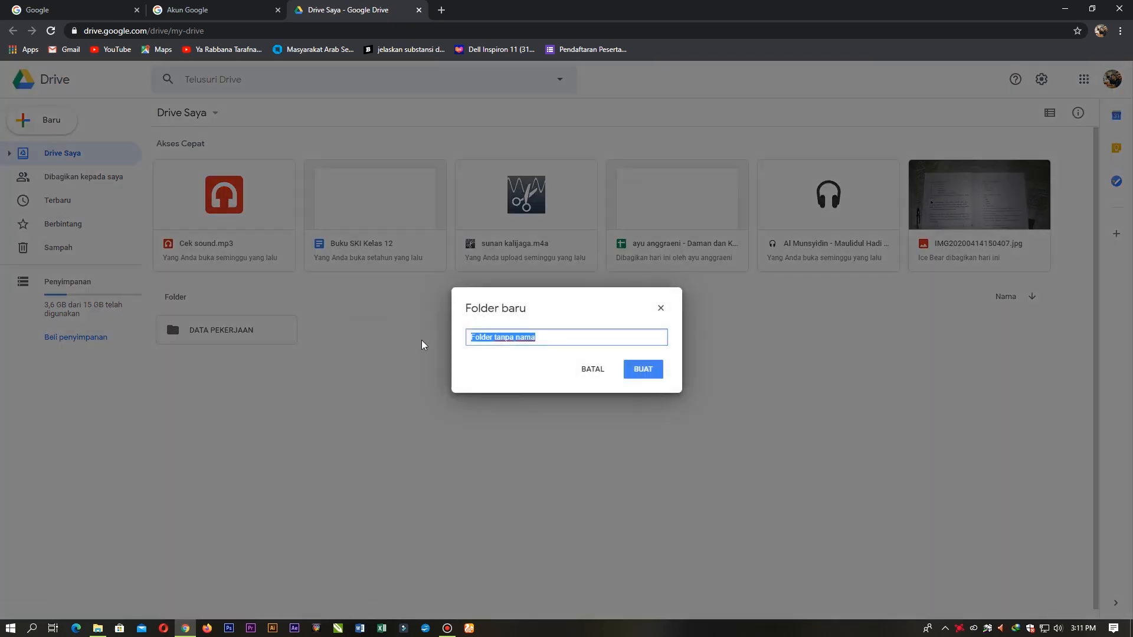
click(553, 336)
key(BackSpace)
key(BackSpace)
key(BackSpace)
key(BackSpace)
key(BackSpace)
key(BackSpace)
key(BackSpace)
key(BackSpace)
key(BackSpace)
key(BackSpace)
key(BackSpace)
key(BackSpace)
key(BackSpace)
key(BackSpace)
key(BackSpace)
key(BackSpace)
key(BackSpace)
text(KELAS 7)
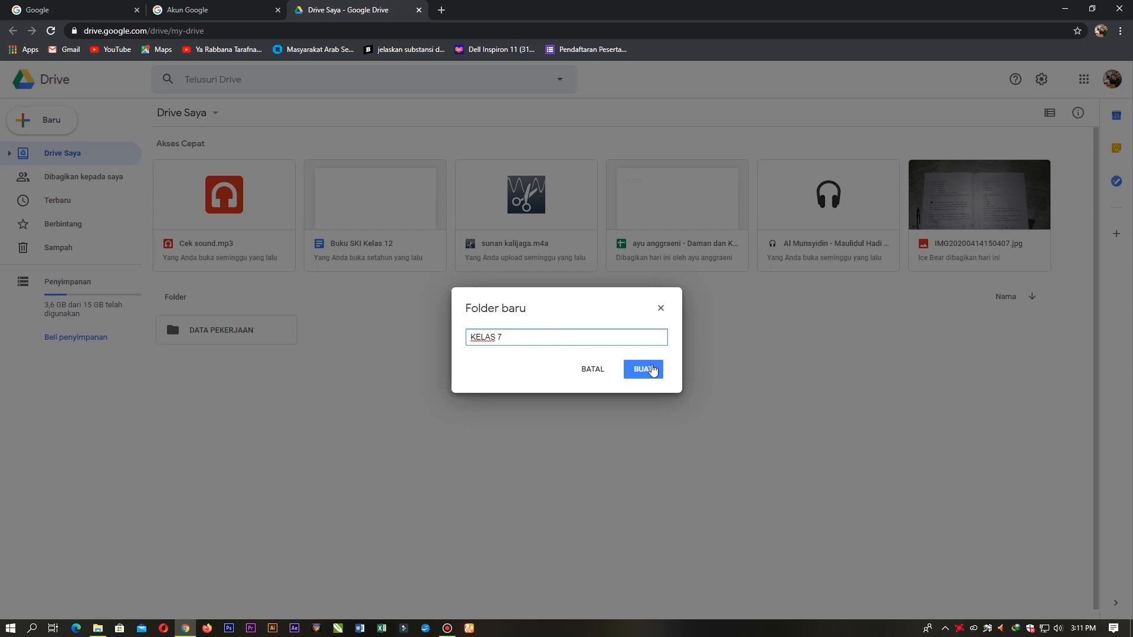
click(644, 370)
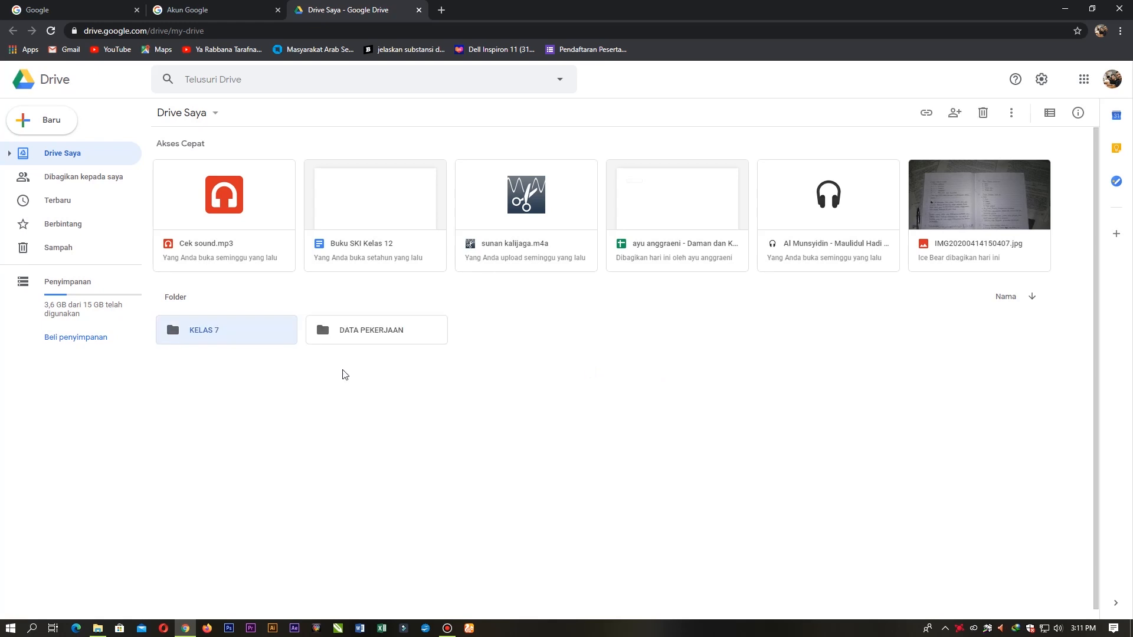
click(435, 380)
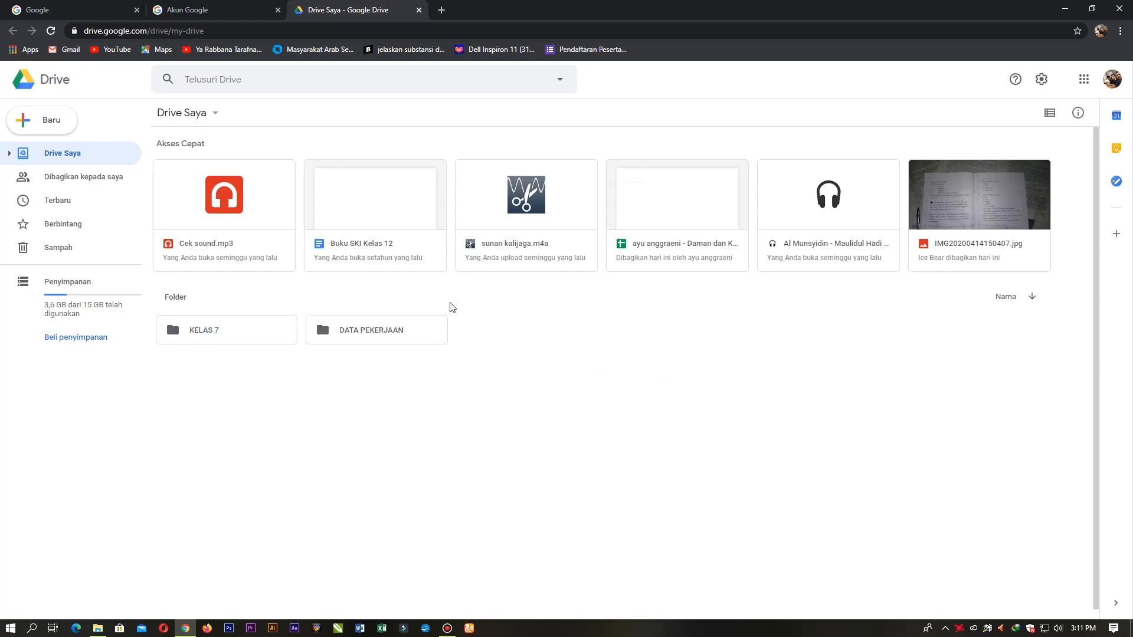
Step: Open the KELAS 7 folder and look through its add-item menu, including Lainnya
double_click(208, 336)
right_click(306, 231)
click(226, 245)
right_click(233, 165)
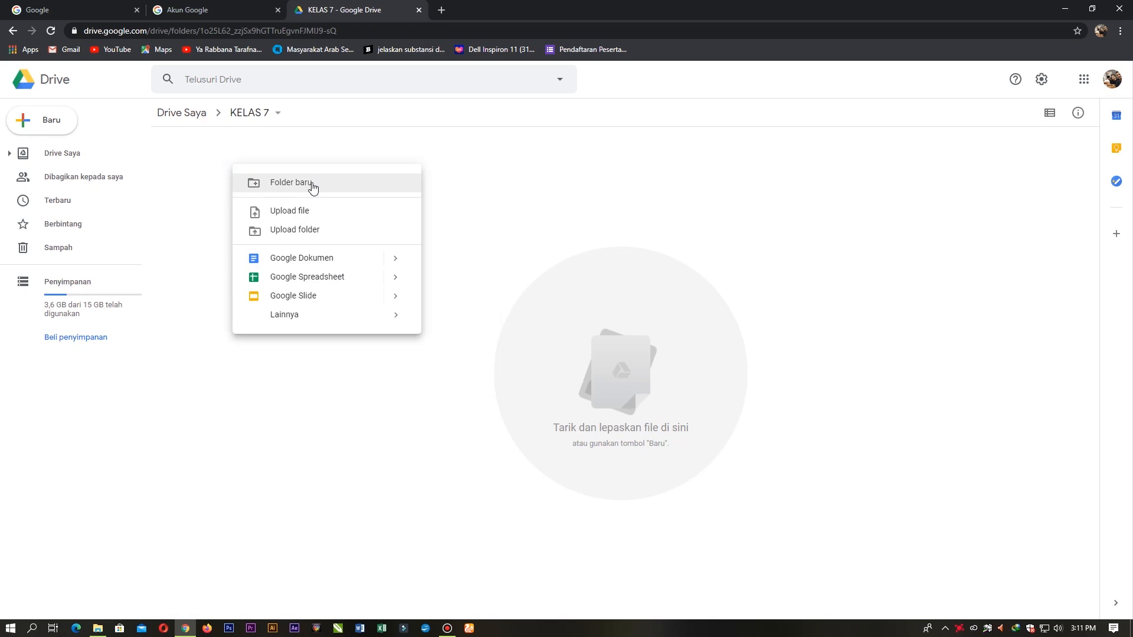
click(312, 324)
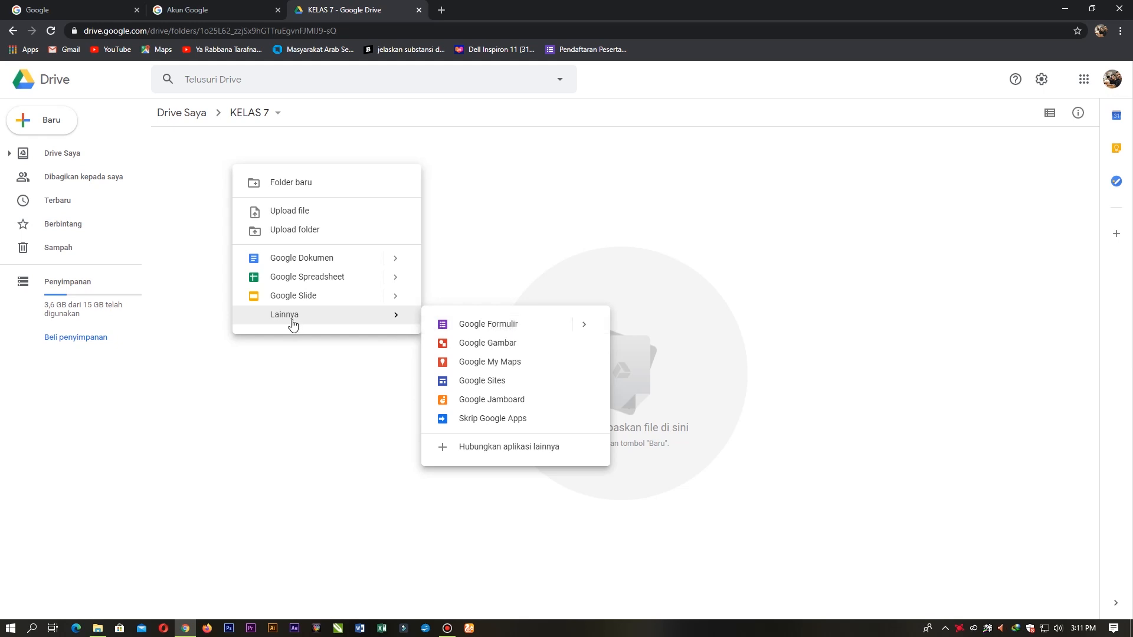
click(186, 171)
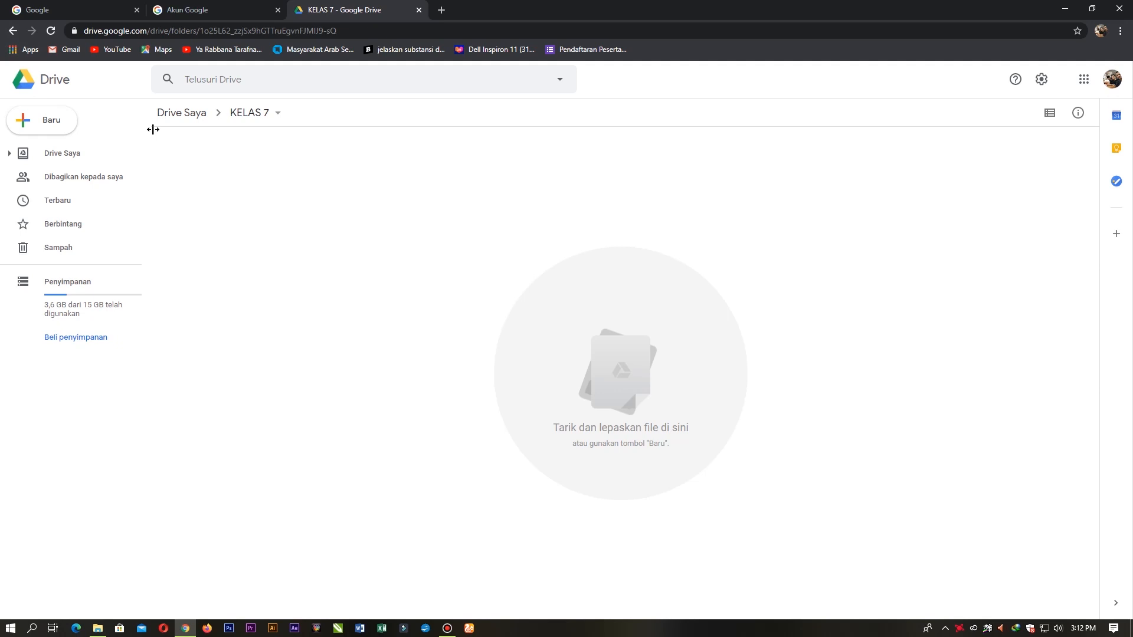
right_click(208, 147)
Step: Create a folder named 'TUGAS' inside KELAS 7
click(225, 163)
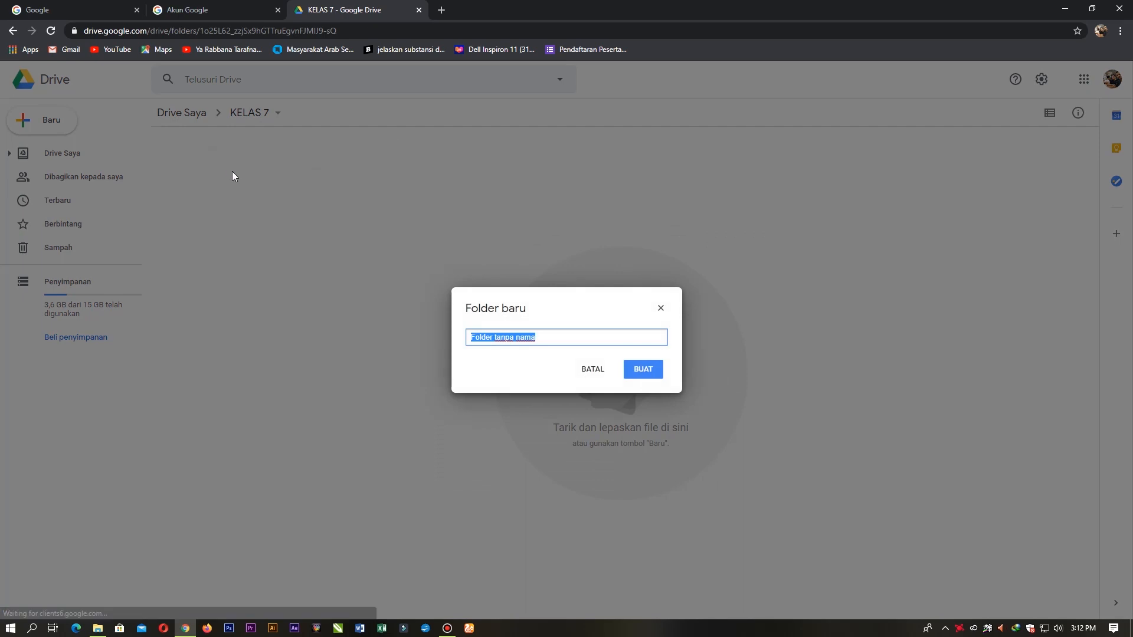
text(TUGAS)
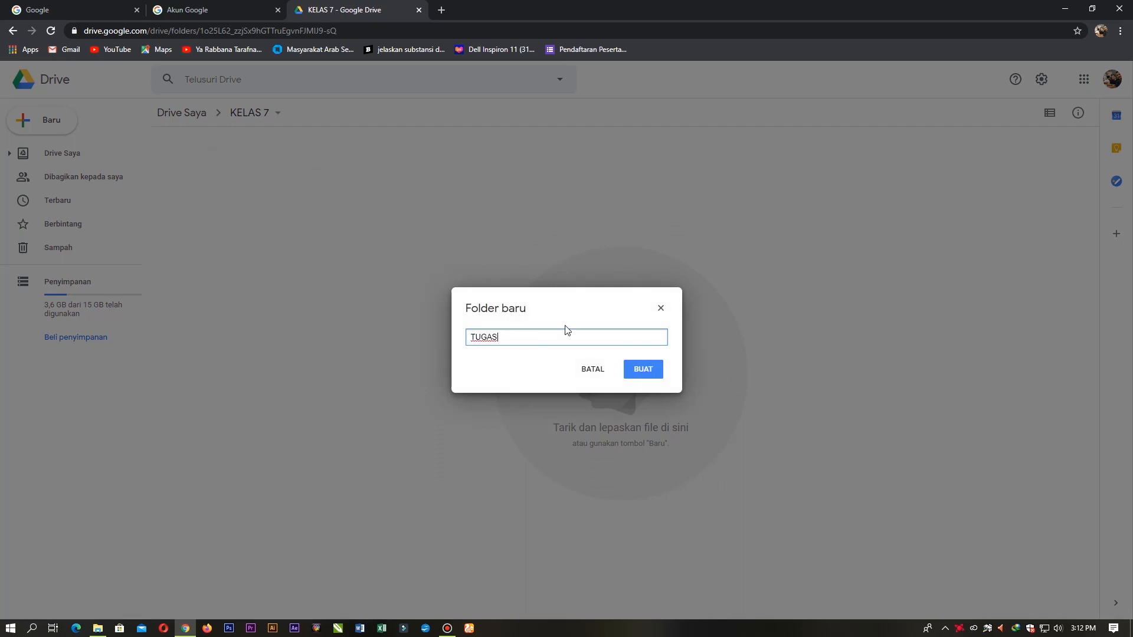
click(652, 370)
right_click(369, 177)
Step: Create an 'ULANGAN' folder in KELAS 7, peek inside it and return to KELAS 7
click(445, 197)
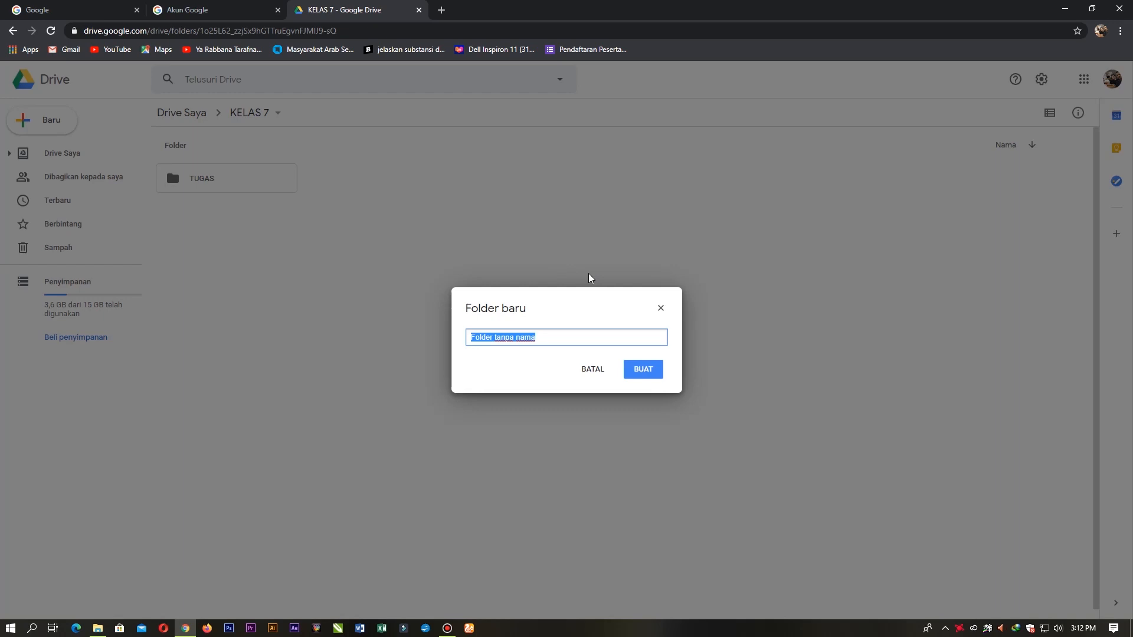
text(ULANGAN)
click(654, 375)
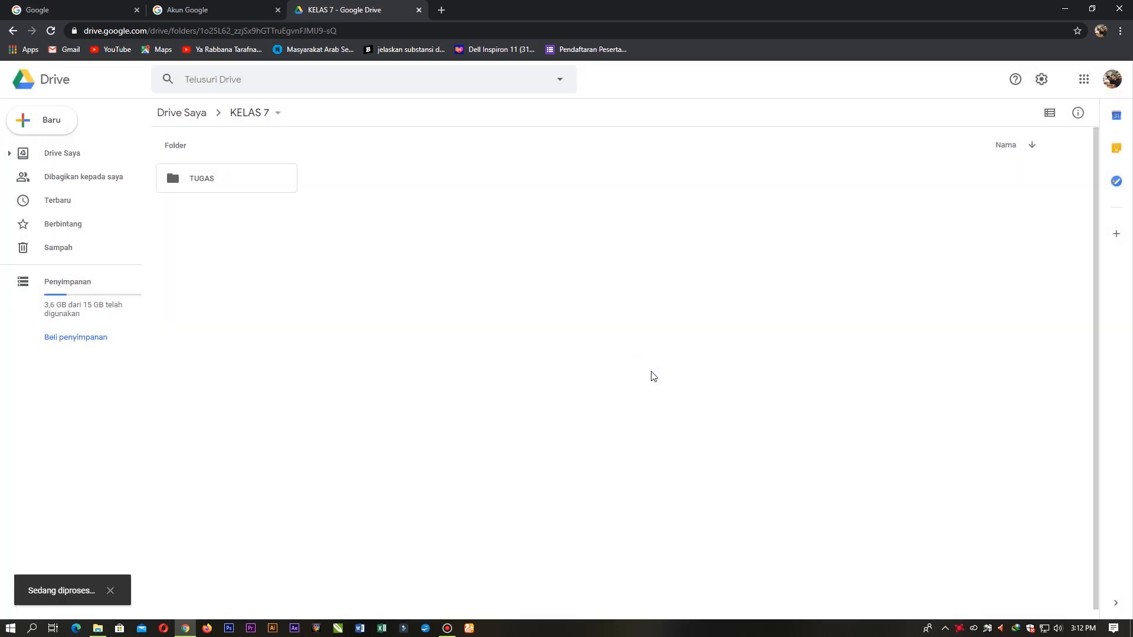
double_click(191, 186)
click(13, 31)
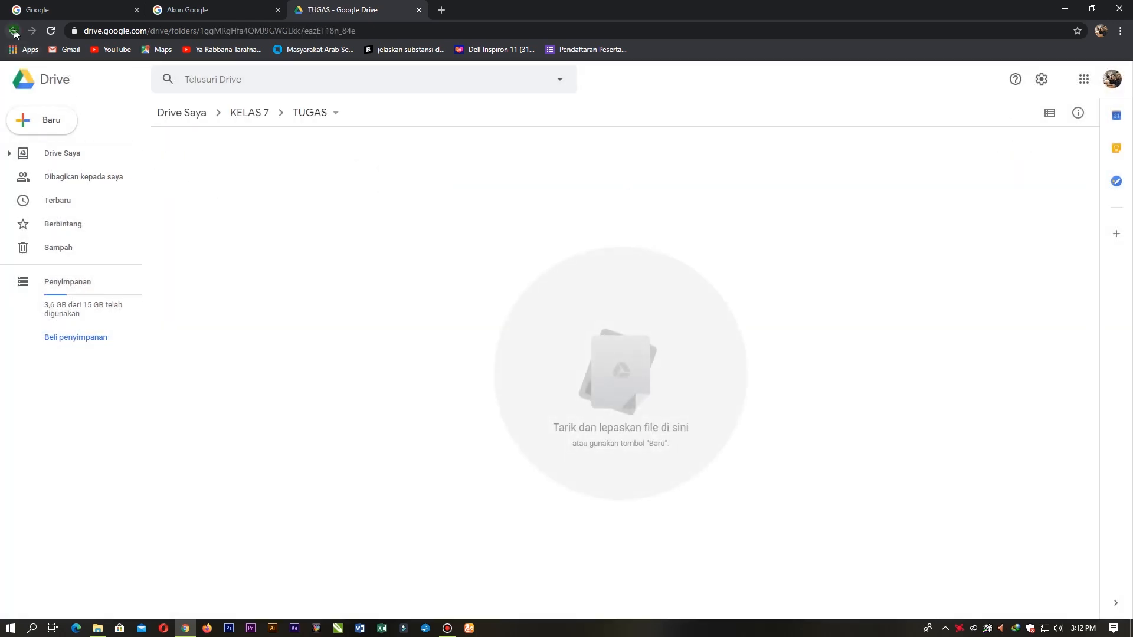
click(222, 180)
double_click(222, 180)
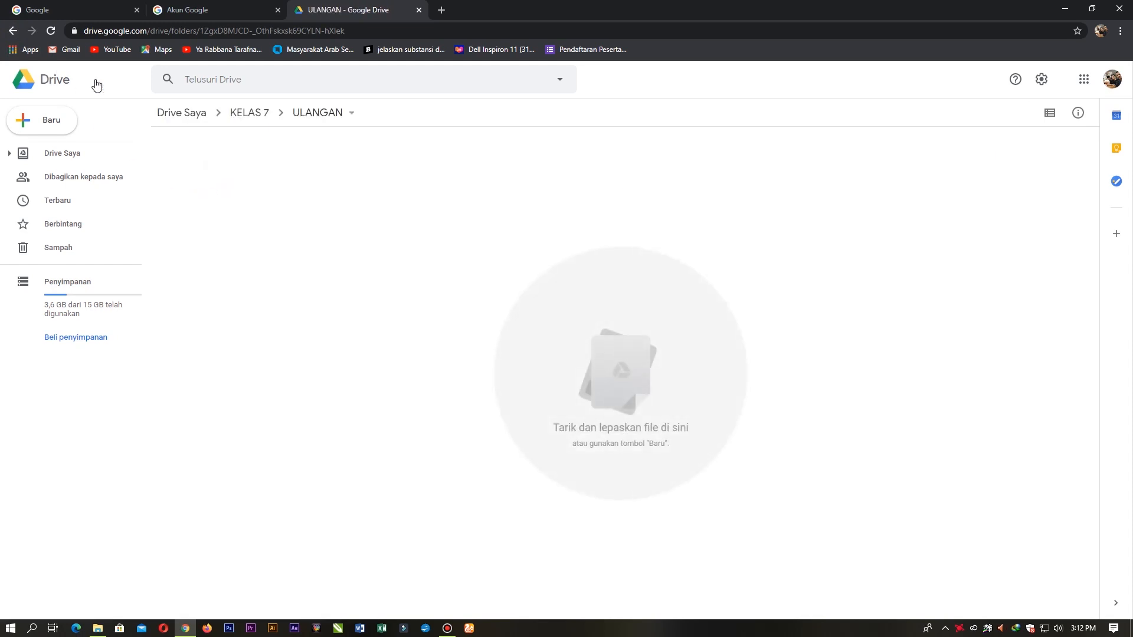
click(251, 110)
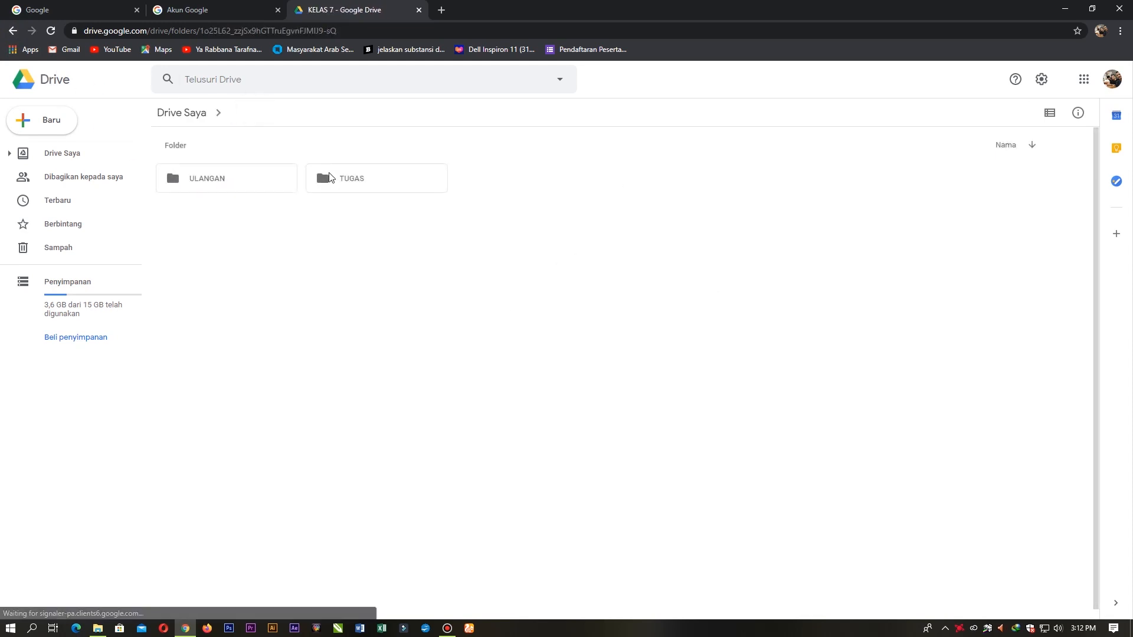
Step: Browse in and out of the TUGAS and ULANGAN folders, finally staying in ULANGAN
click(372, 182)
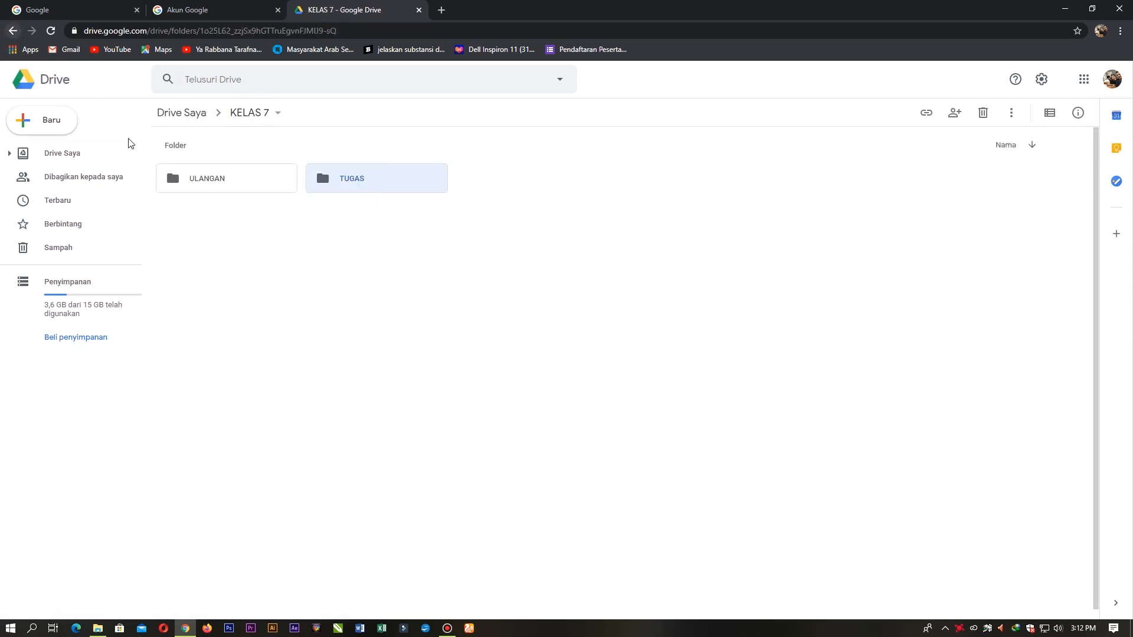
click(256, 184)
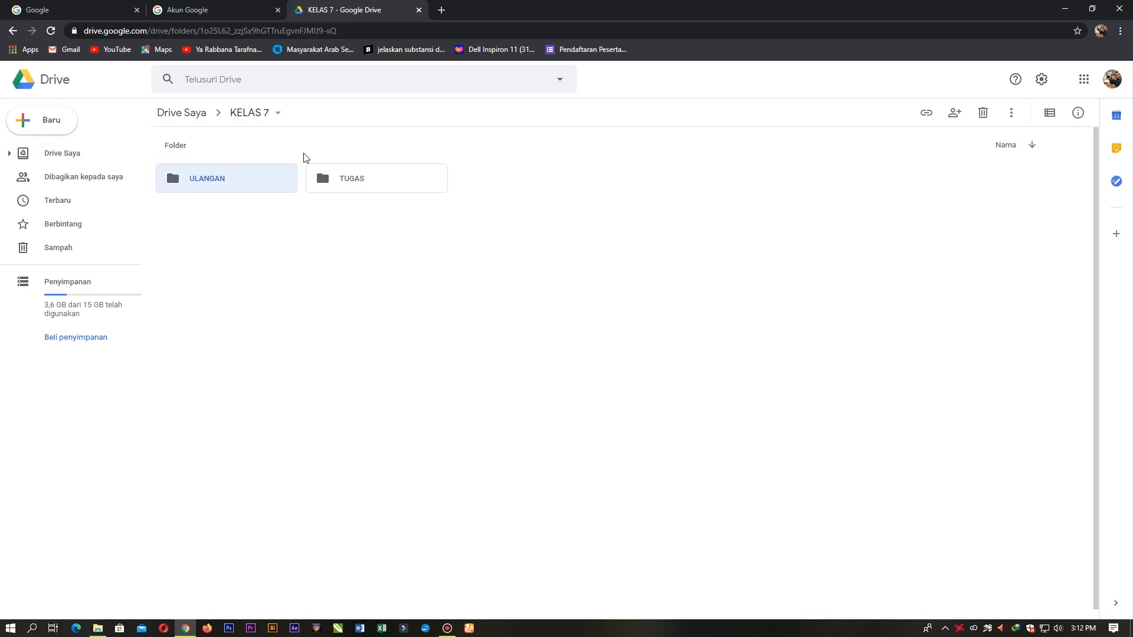
click(259, 113)
click(239, 112)
click(348, 174)
double_click(348, 174)
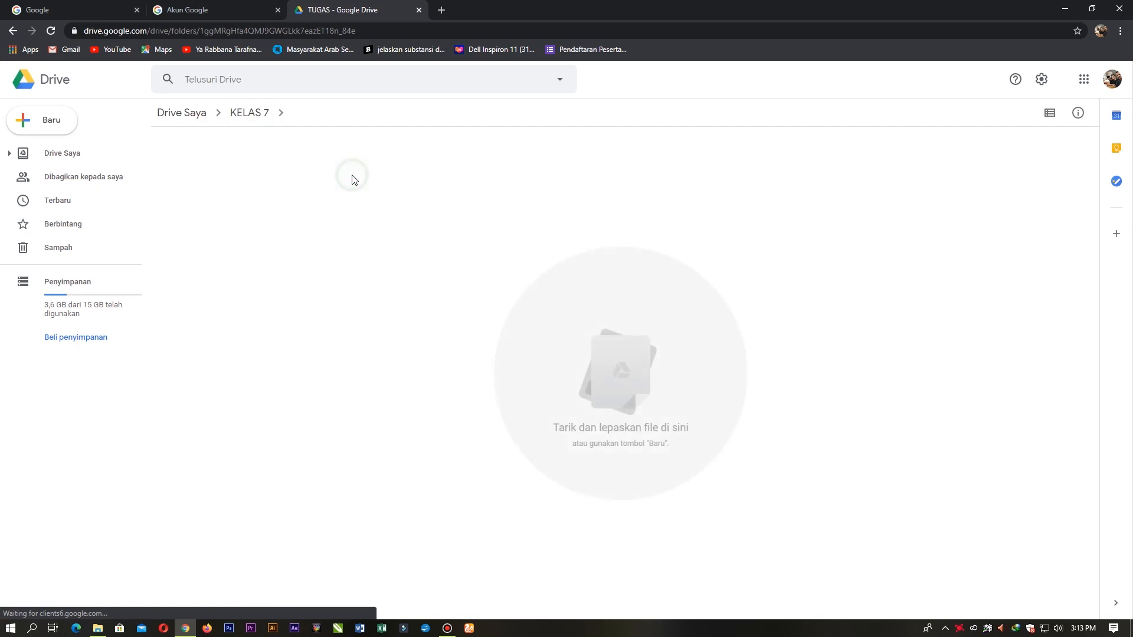
click(246, 113)
double_click(243, 183)
click(249, 113)
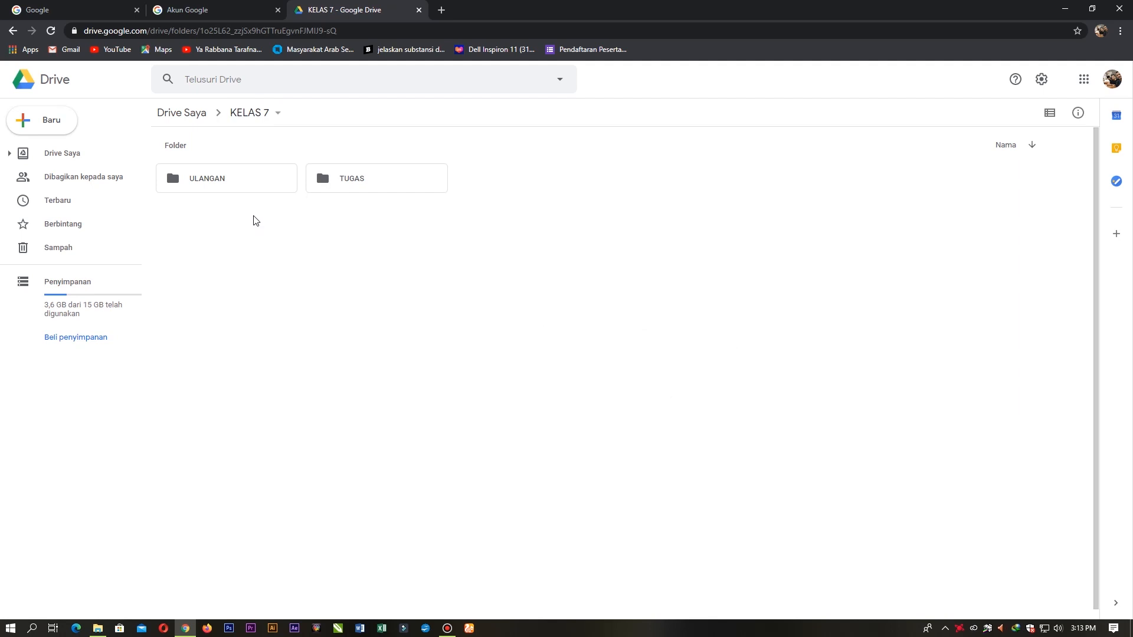
double_click(246, 179)
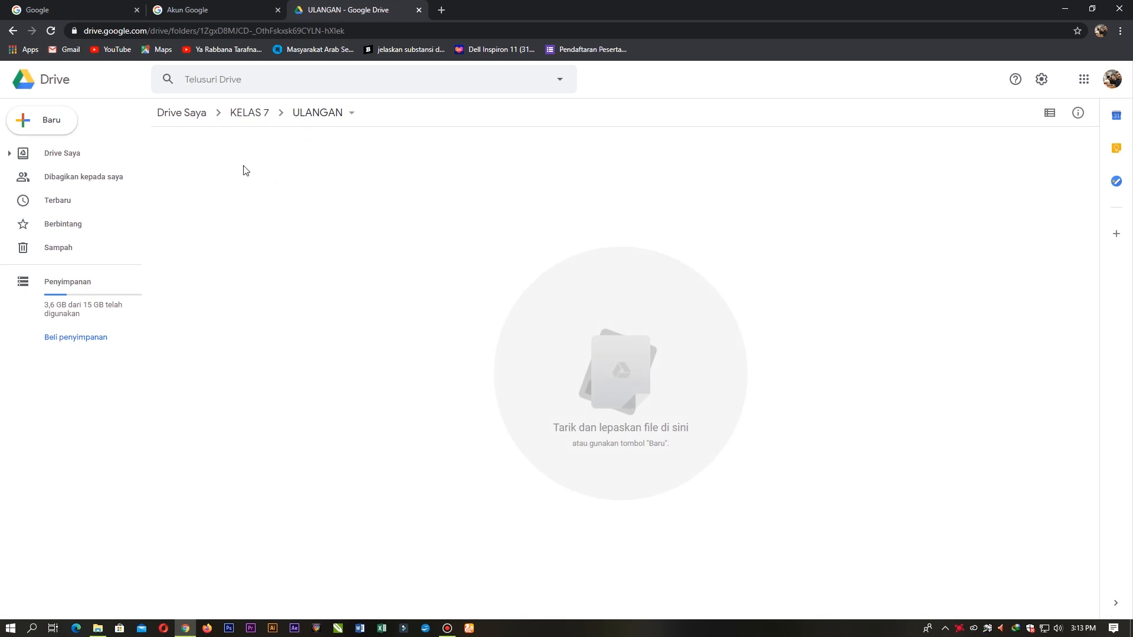
Step: Twice create a Google Form via the right-click Lainnya menu, closing each new form tab
right_click(221, 172)
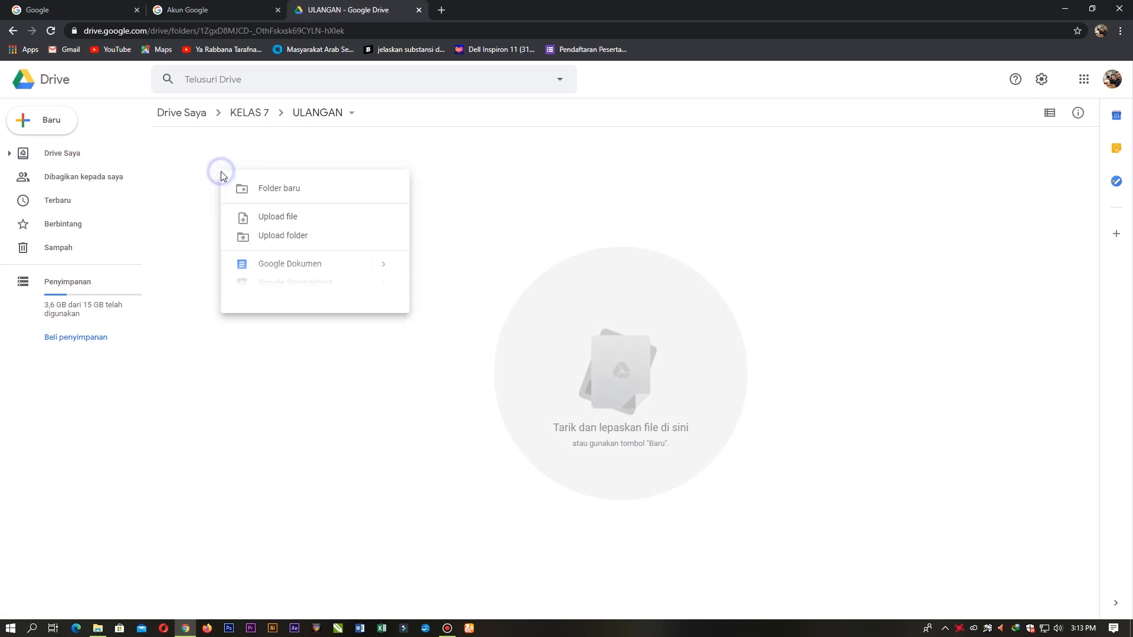
right_click(200, 159)
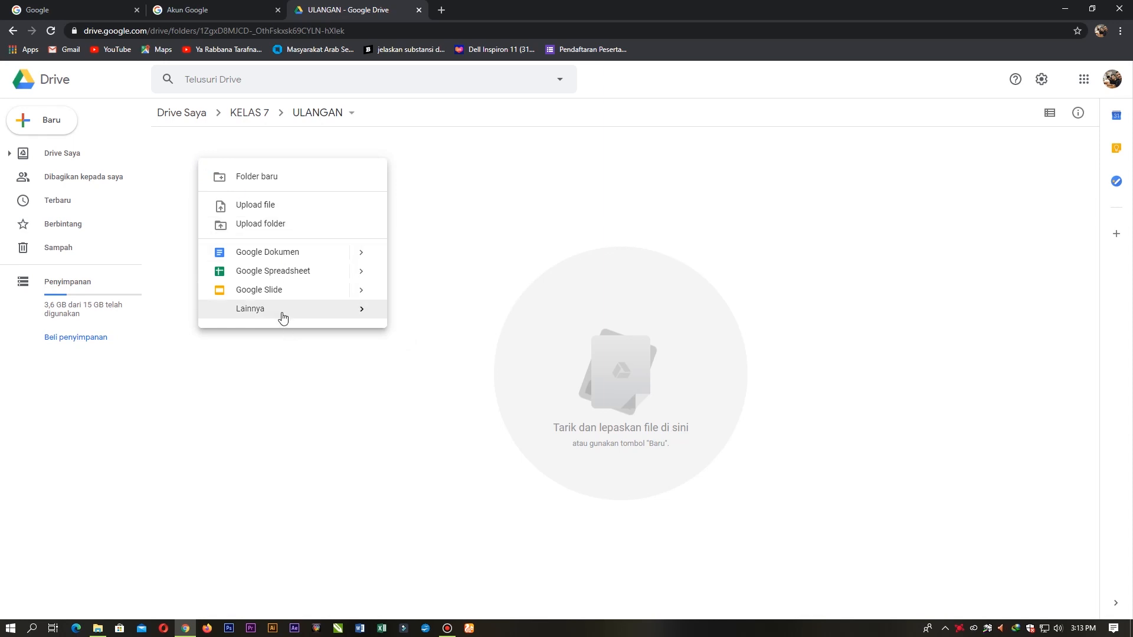
mouse_move(283, 317)
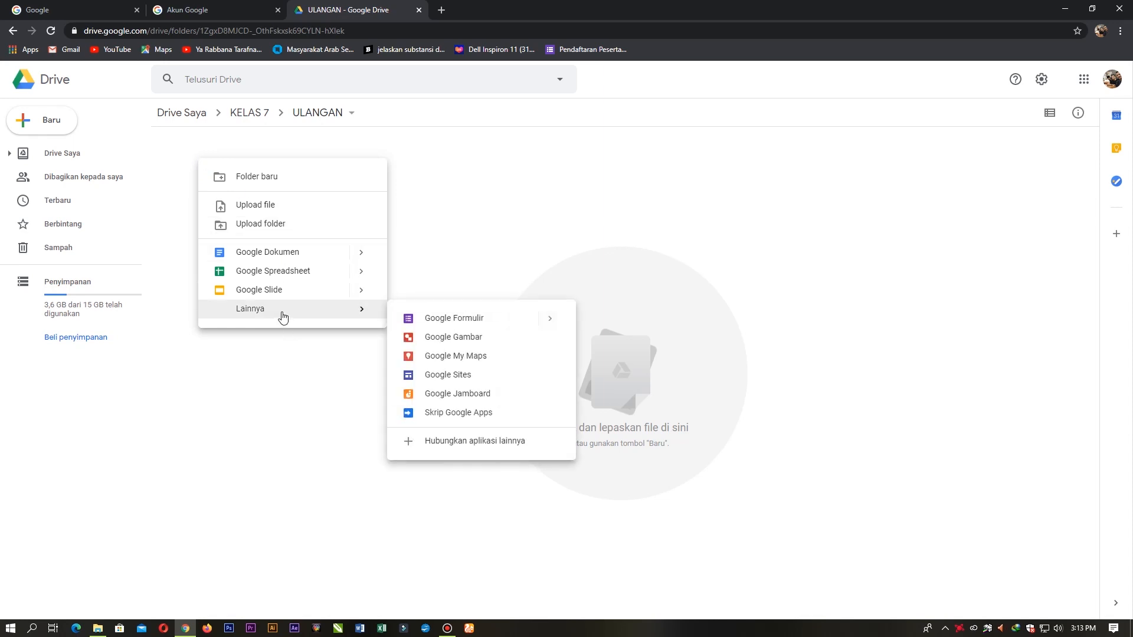
click(436, 321)
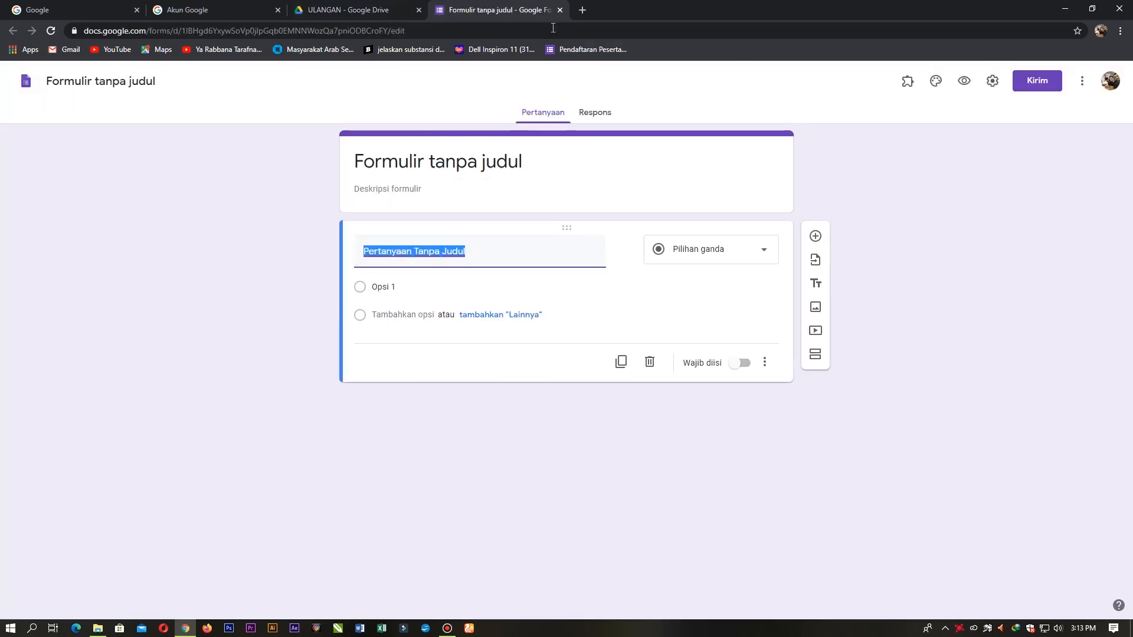
click(560, 10)
right_click(218, 189)
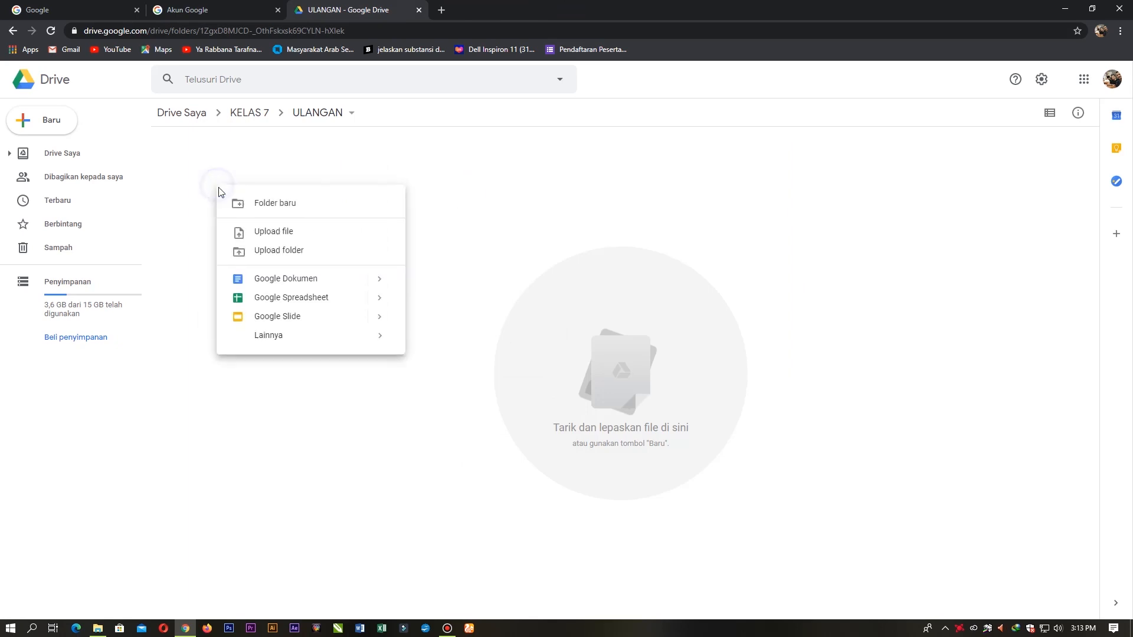
mouse_move(293, 343)
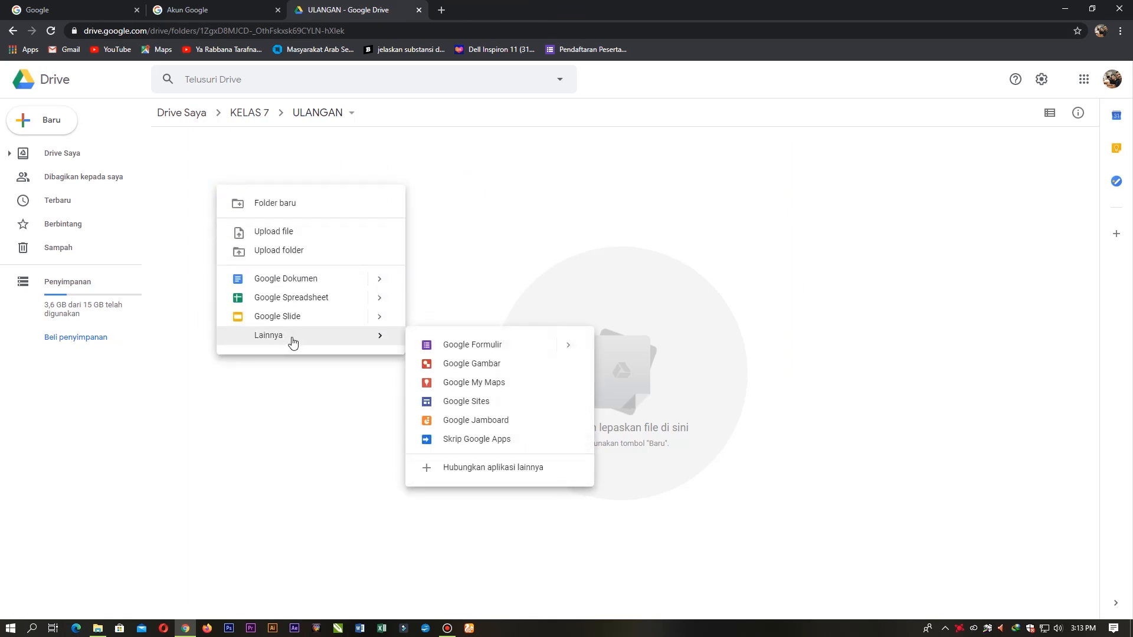
click(469, 352)
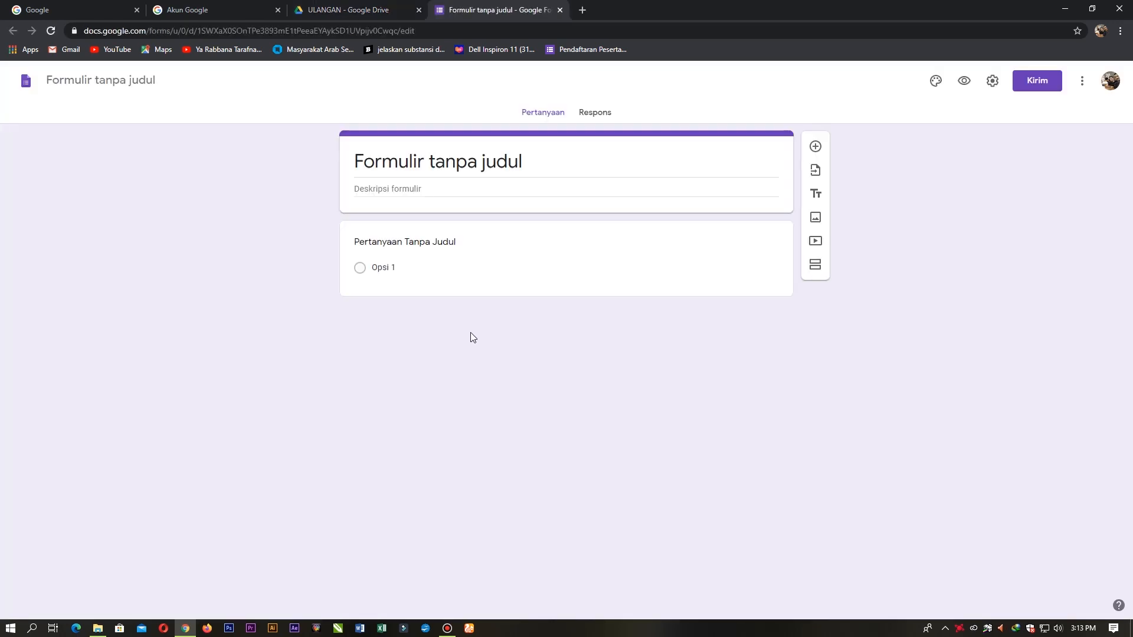
click(559, 8)
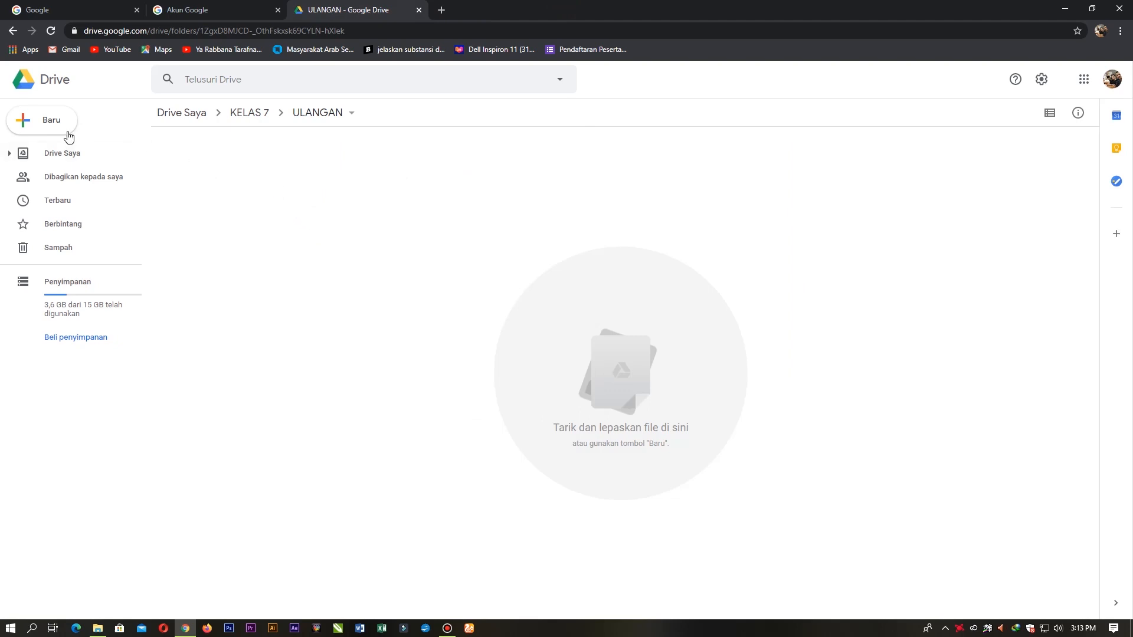
Step: Create a blank Google Formulir in ULANGAN through New > Lainnya
click(50, 131)
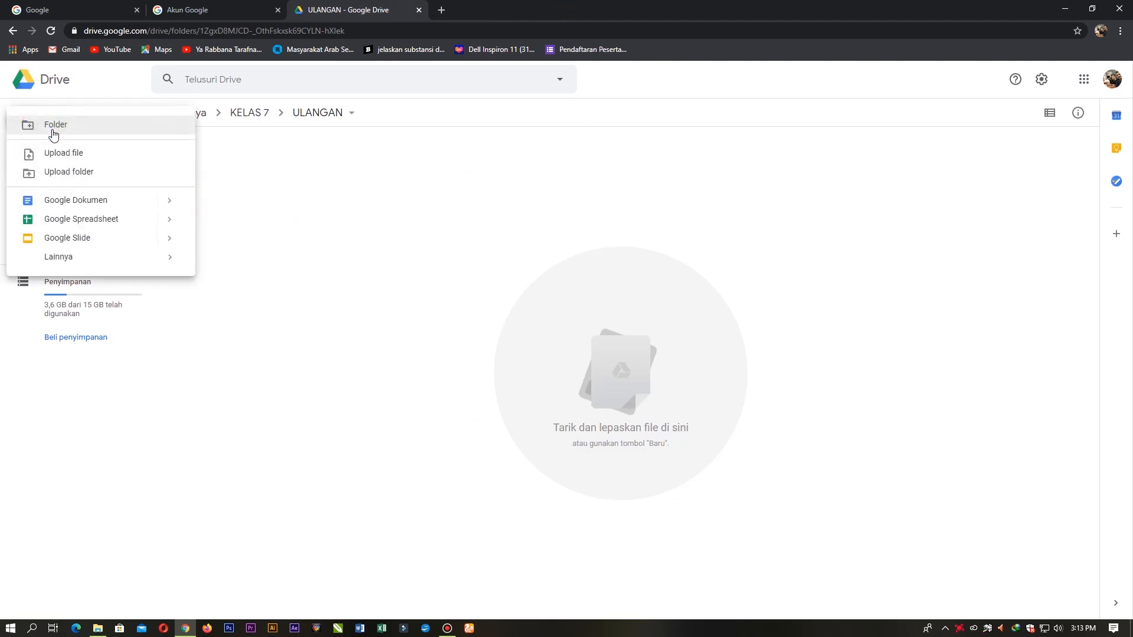
mouse_move(93, 261)
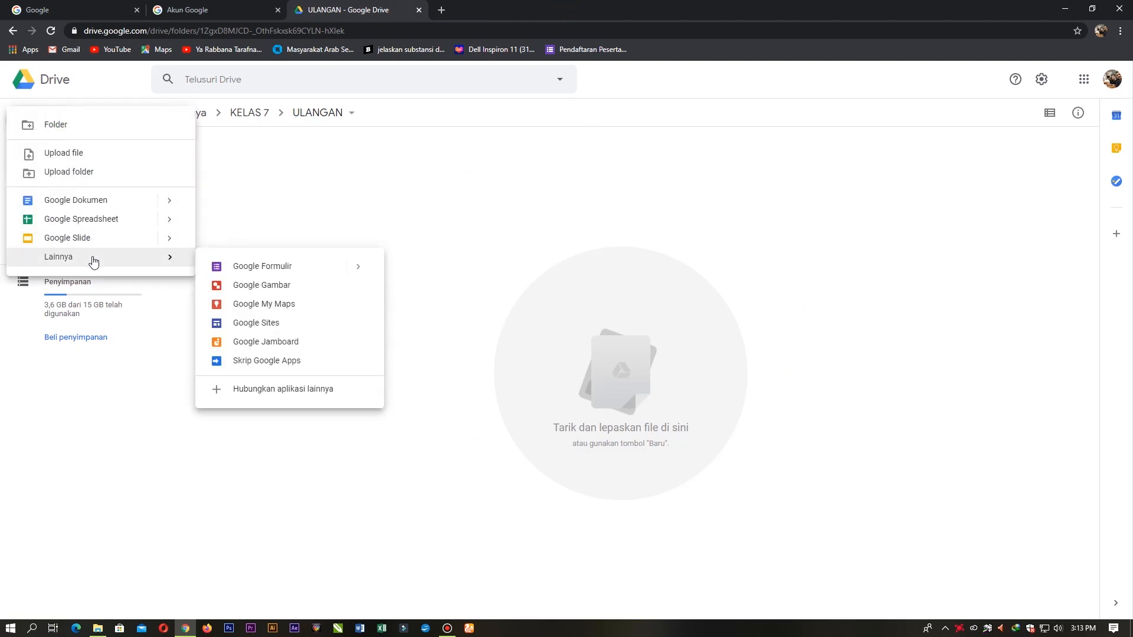
click(272, 267)
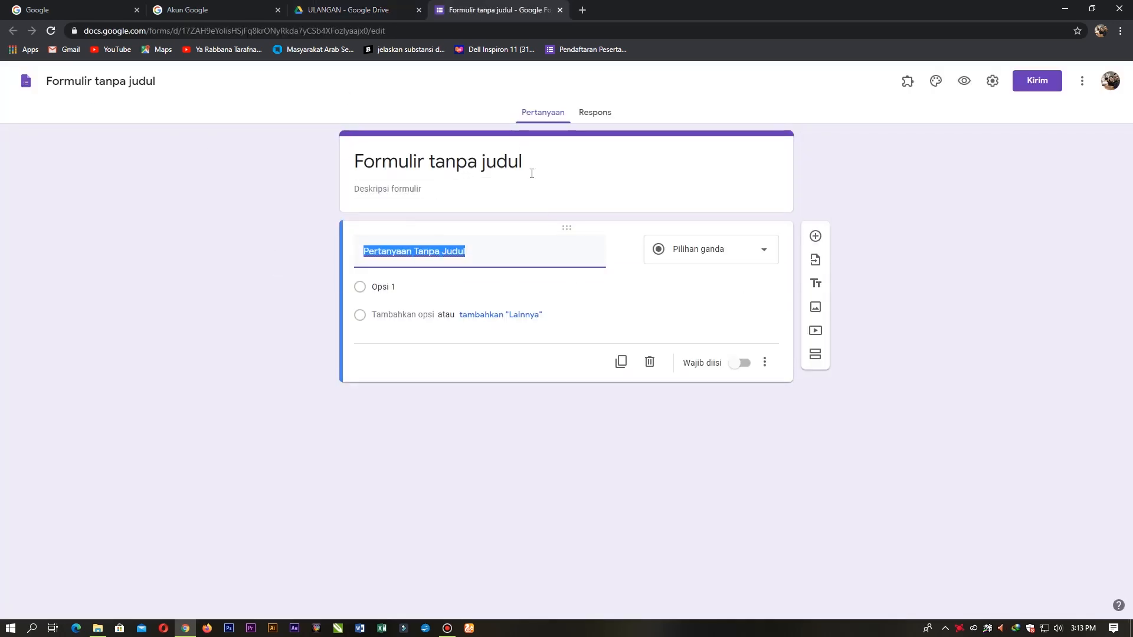
Step: Change the form title from 'Formulir tanpa judul' to 'Ulangan BAB 1 PAI'
click(170, 84)
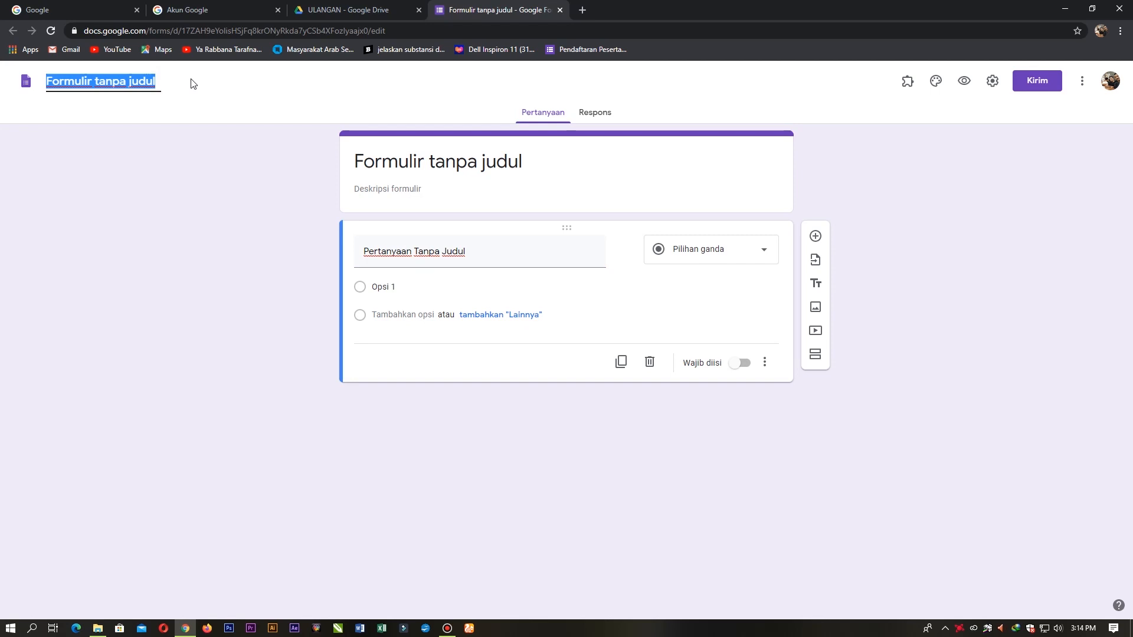
text(Ulangan )
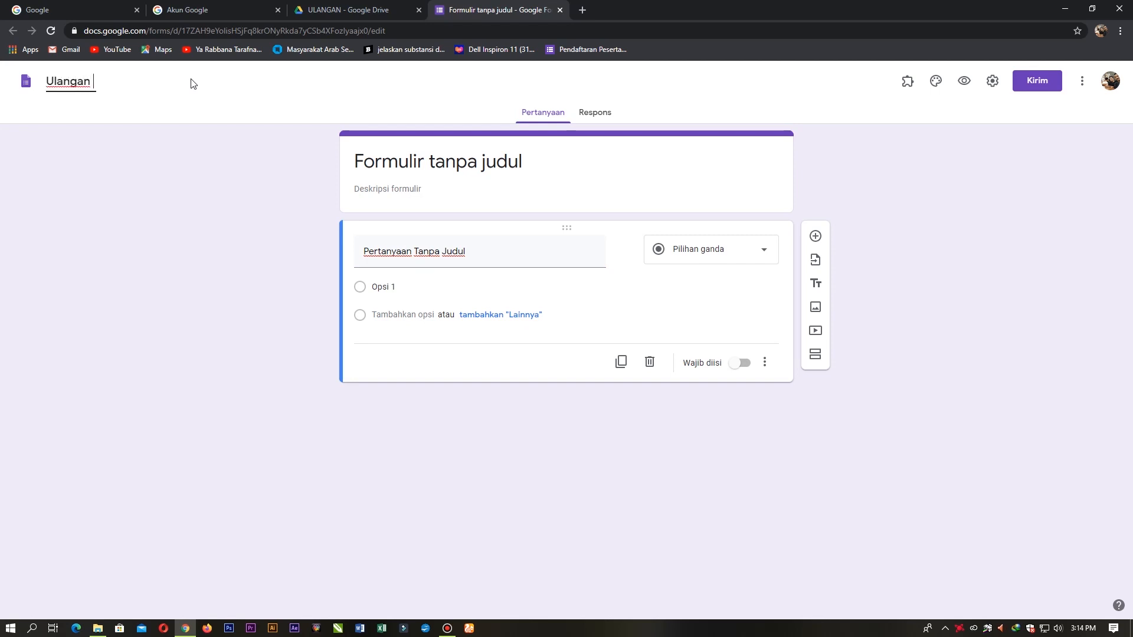
text(BAB 1 PAI)
click(239, 168)
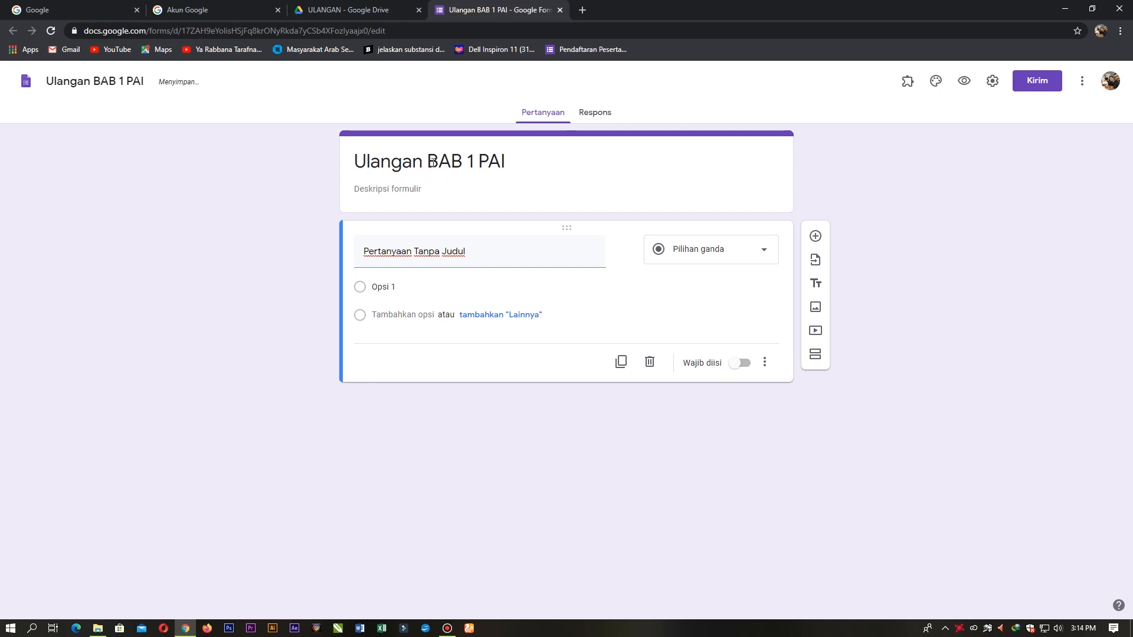
click(432, 190)
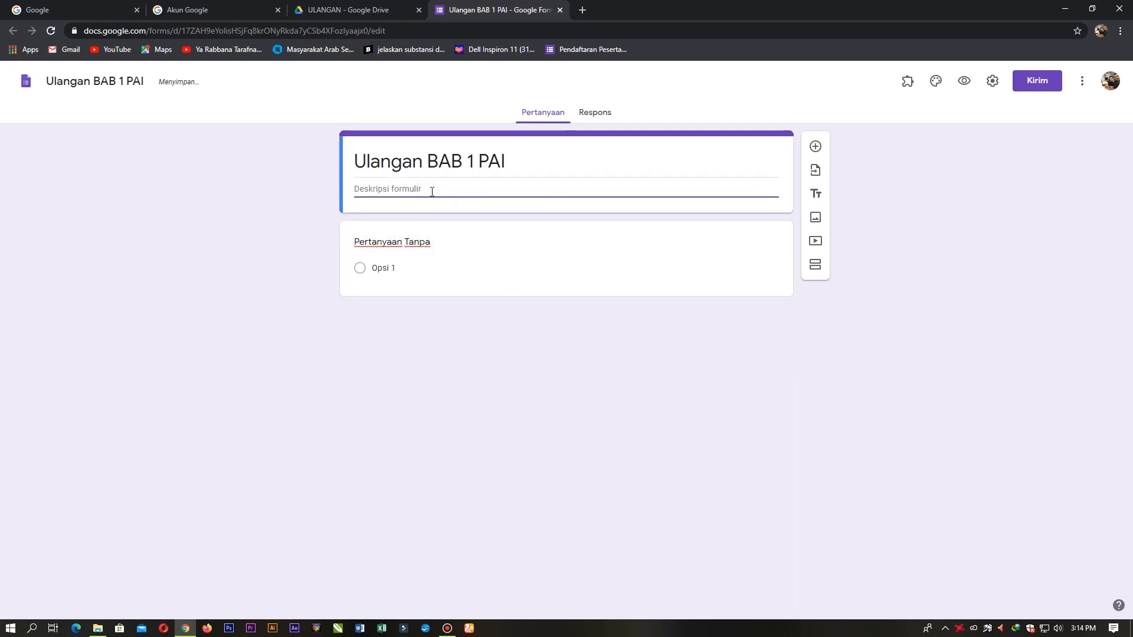
click(119, 157)
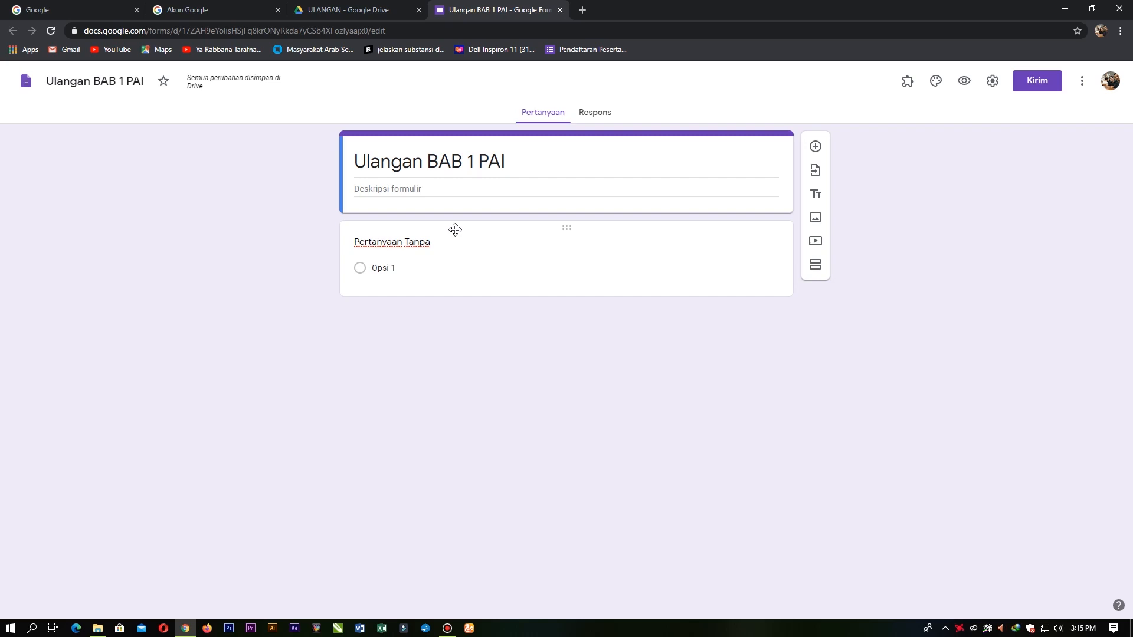
Step: Write the description 'Silahkan Masuk Terlebih Dahulu Menggunakan Password yang telah diberikan oleh', followed by the teacher's name
click(440, 192)
text(S)
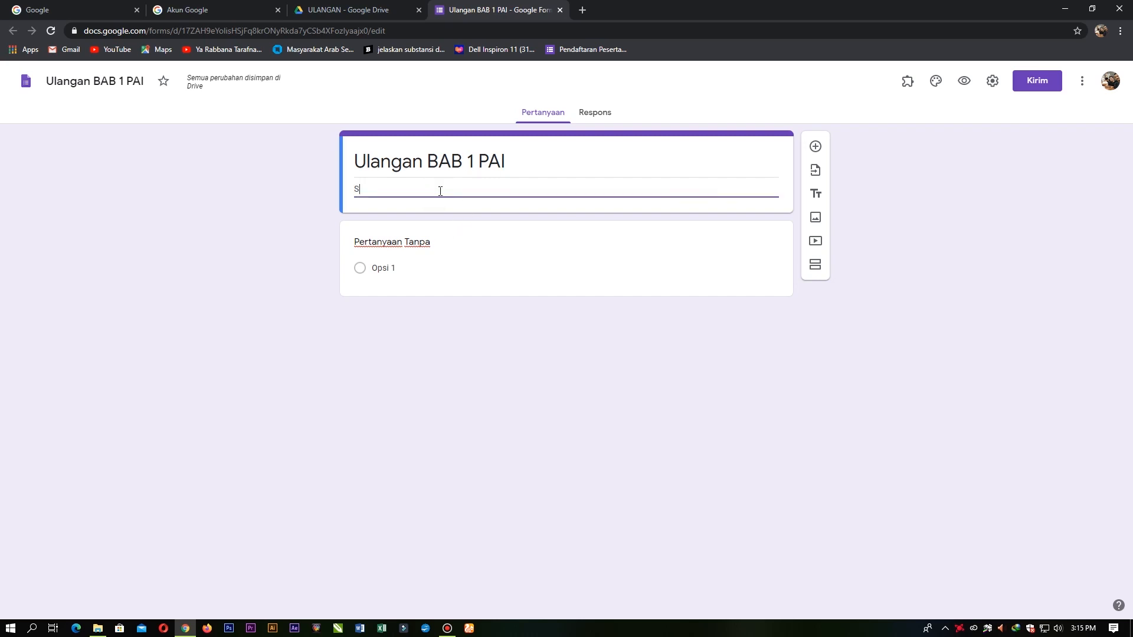
text(ilahkan Masuk Te)
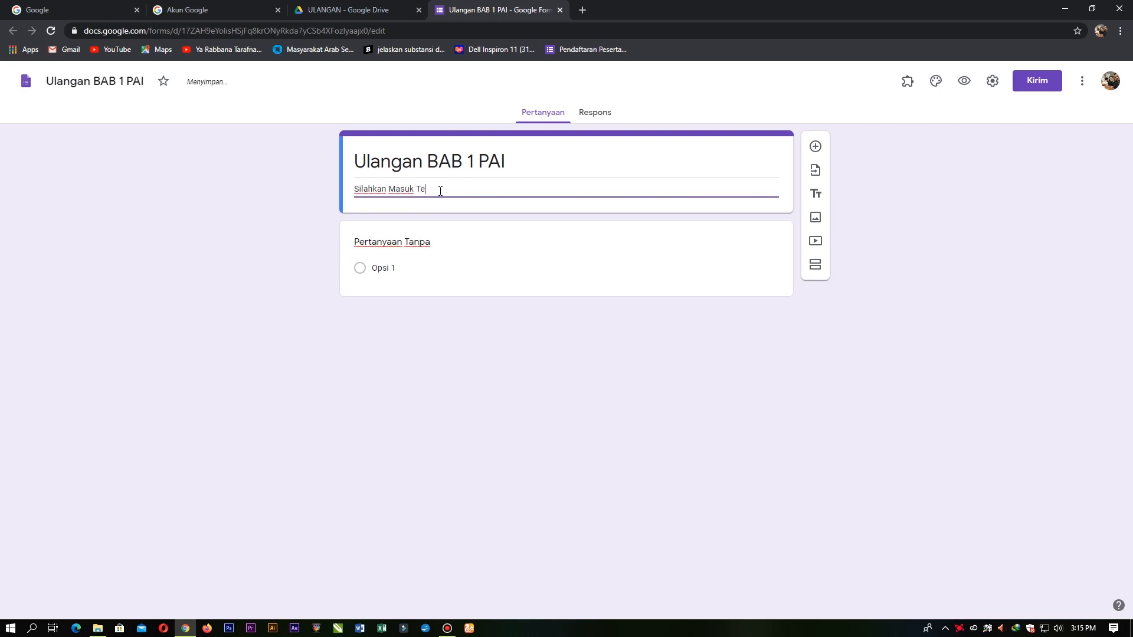
text(rlebih Dah)
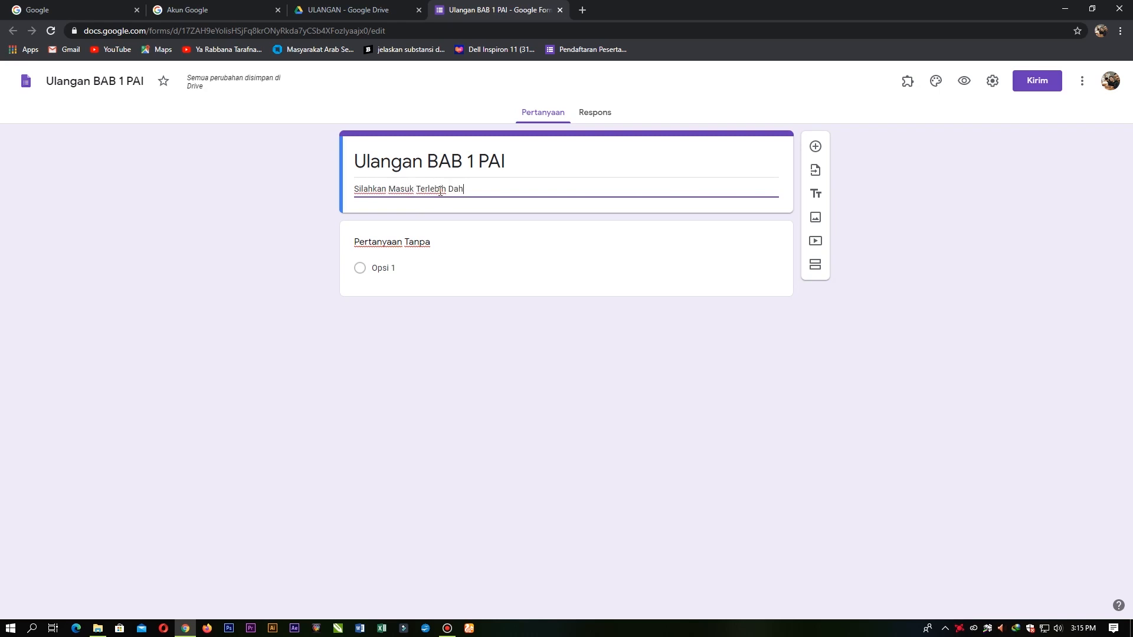
text(ulu)
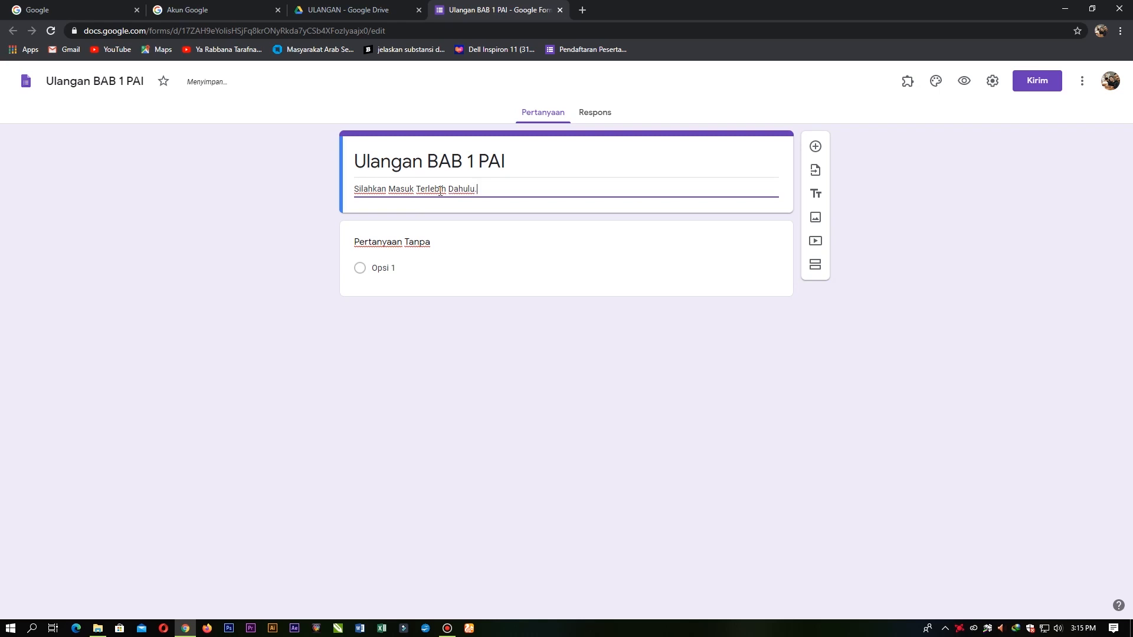
text( Menggunakan Passw)
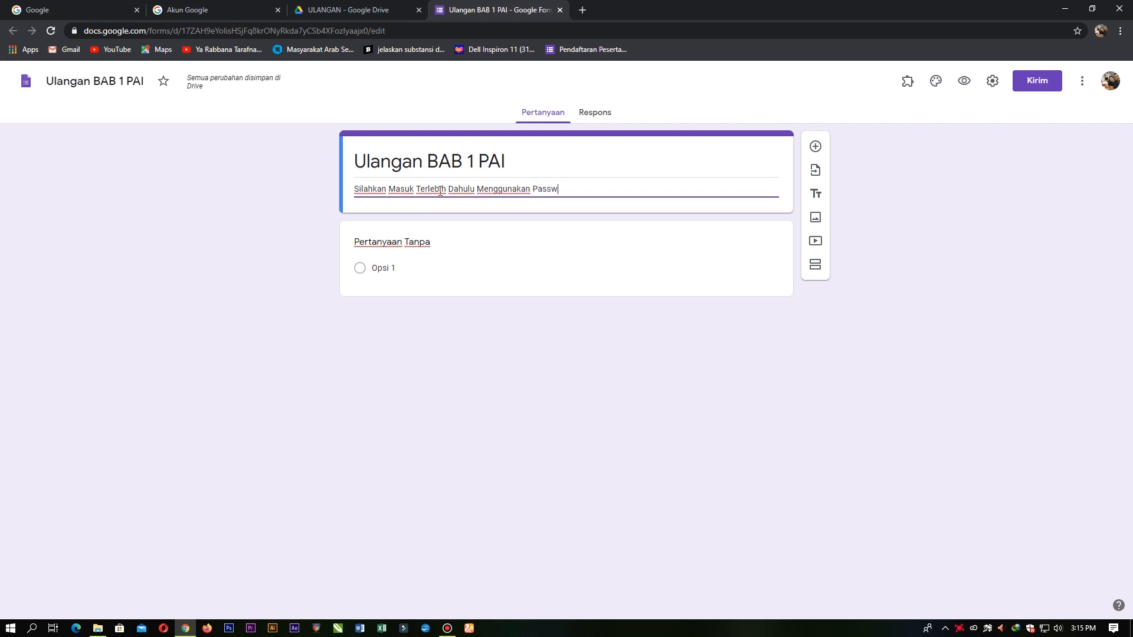
text(ord yang telah)
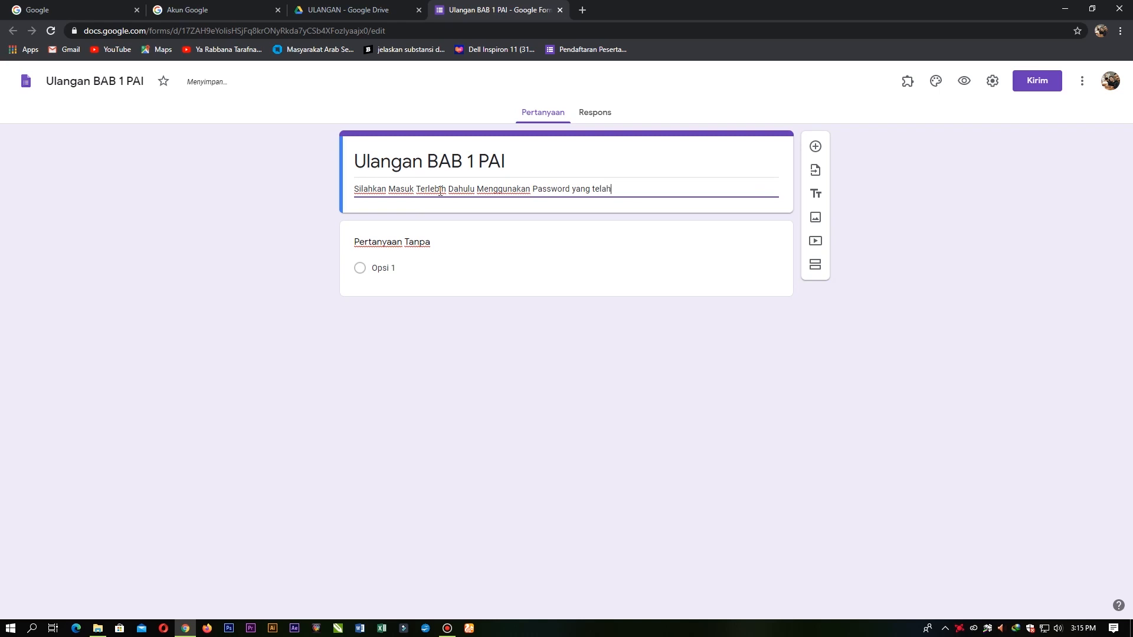
text( diber)
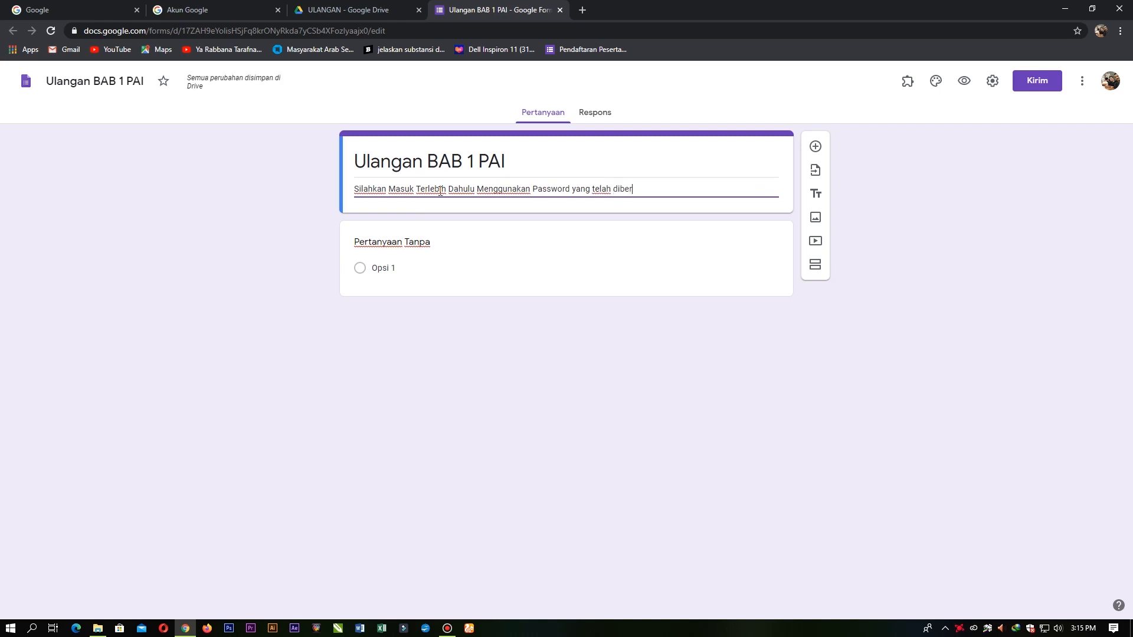
text(ikan oleh pak ghufron.)
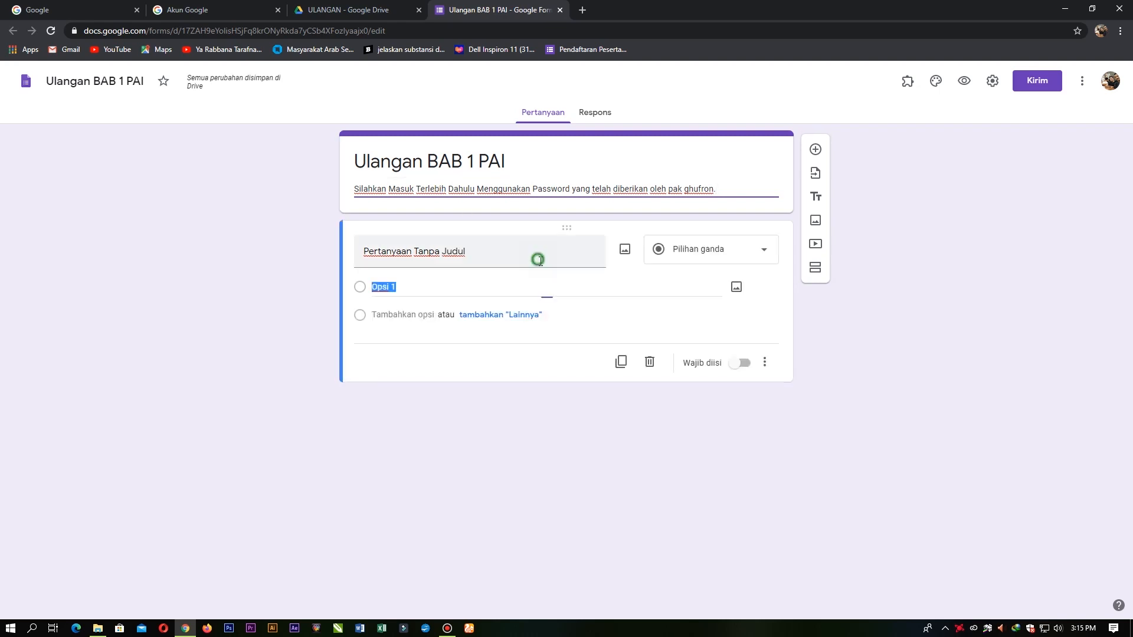
click(534, 260)
Step: Open the respondent preview in a new tab, then return to the form editor
click(276, 245)
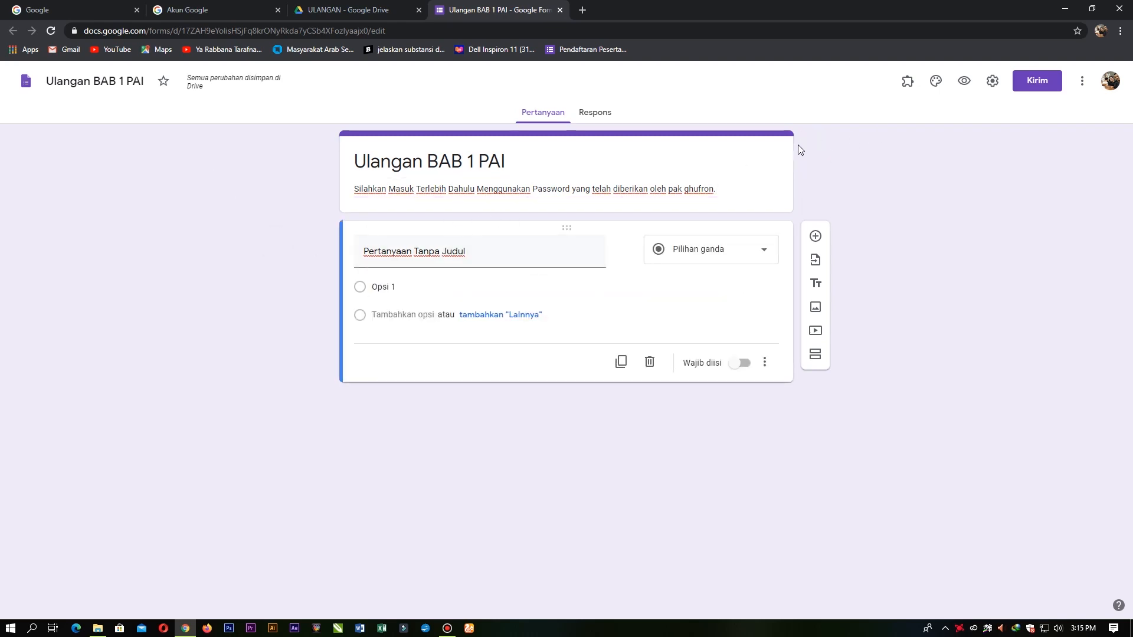
click(963, 82)
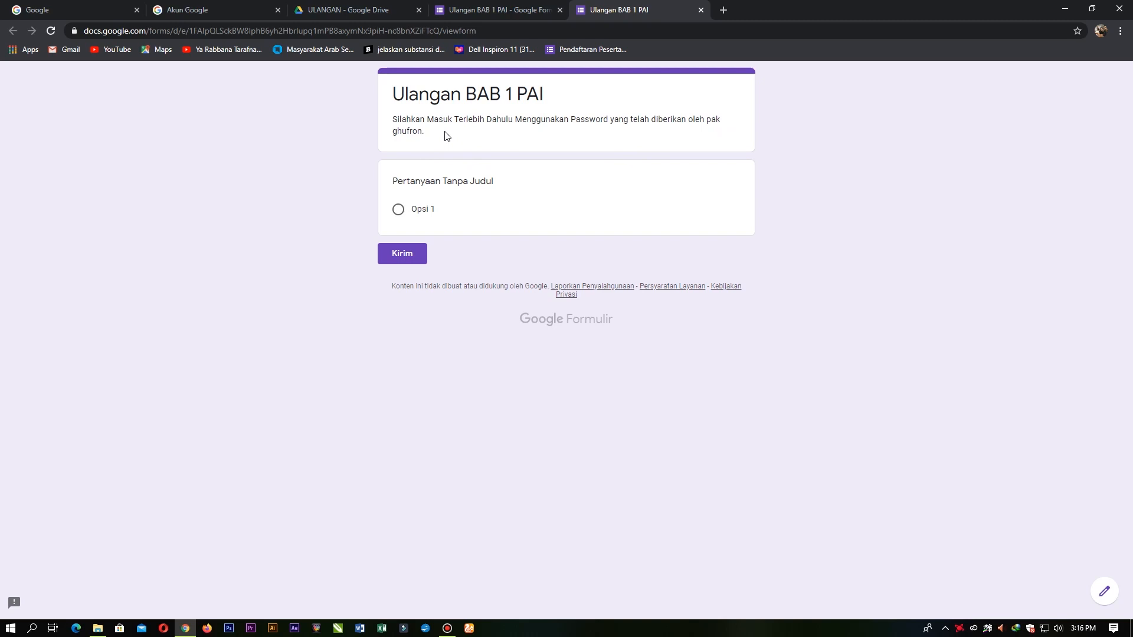
click(490, 9)
mouse_move(647, 5)
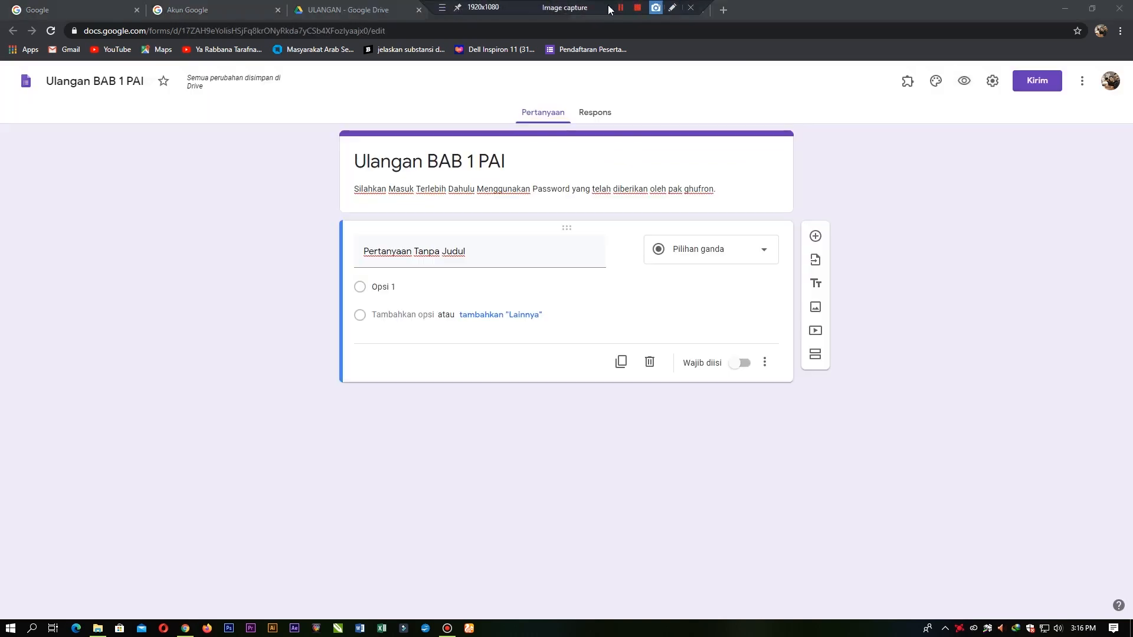
click(579, 28)
click(633, 4)
click(698, 9)
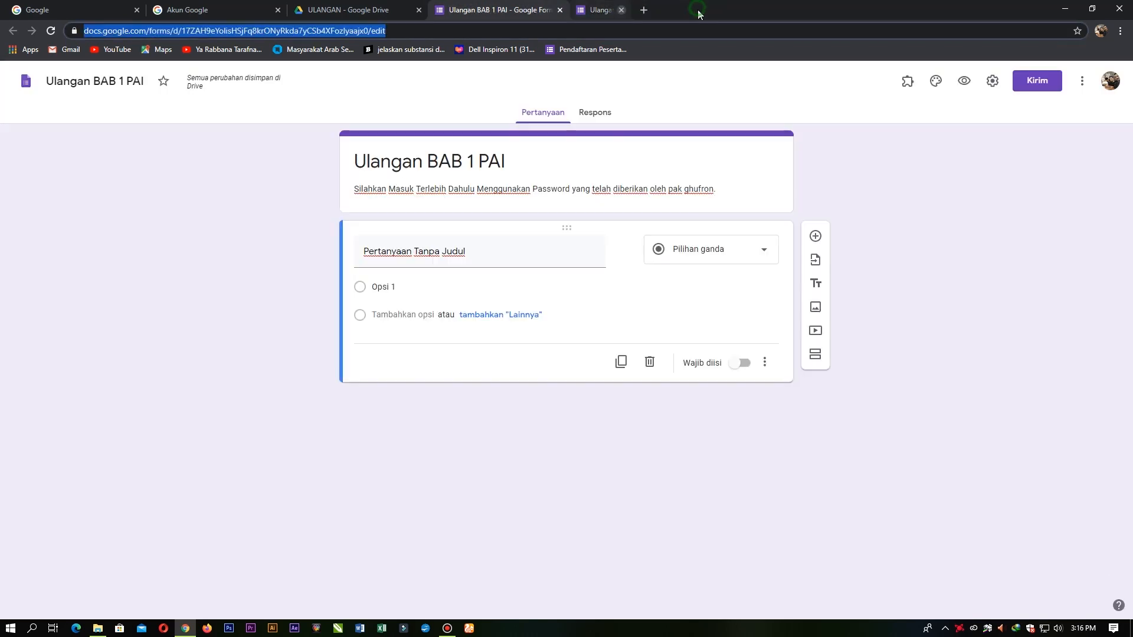
Step: Title the first question 'Password' and keep it as a short-answer question
click(481, 248)
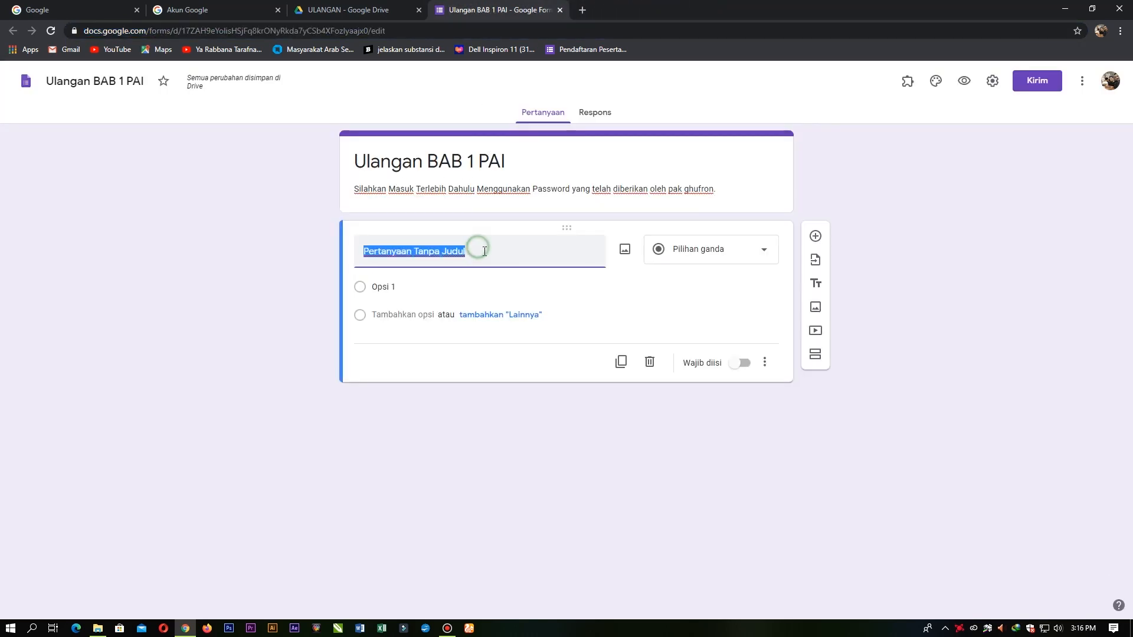
text(P)
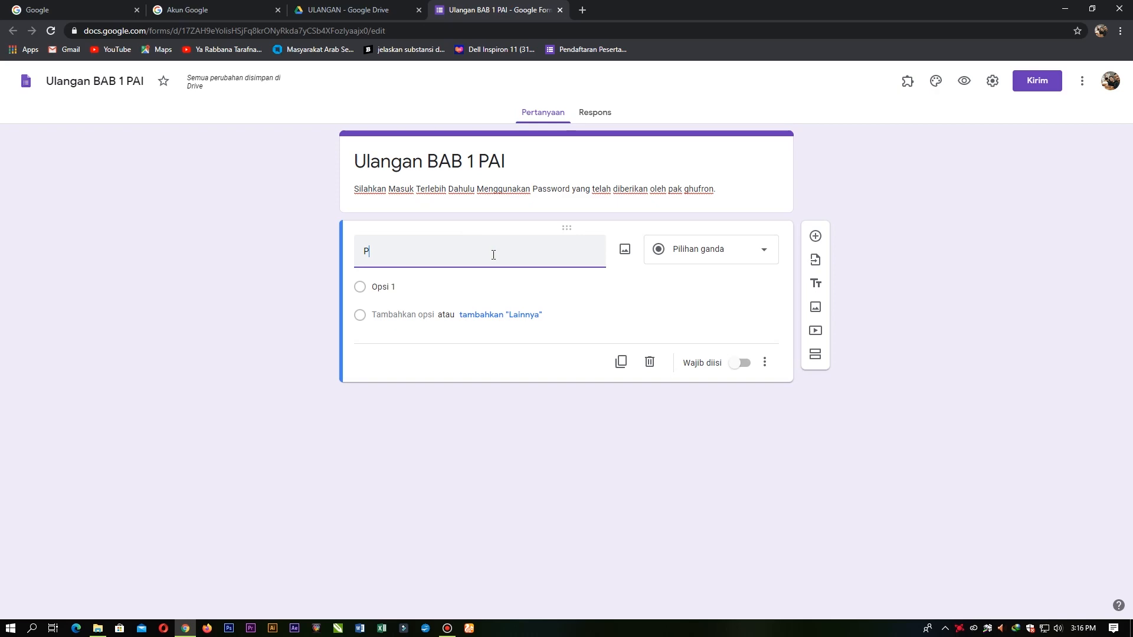
text(As)
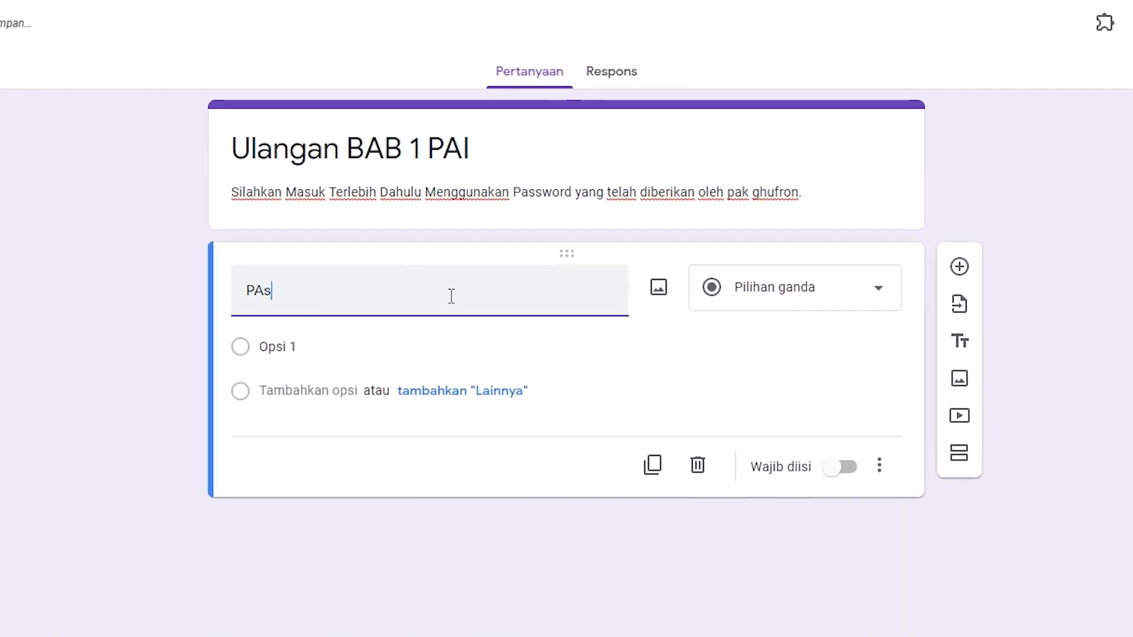
key(BackSpace)
key(BackSpace)
text(assword)
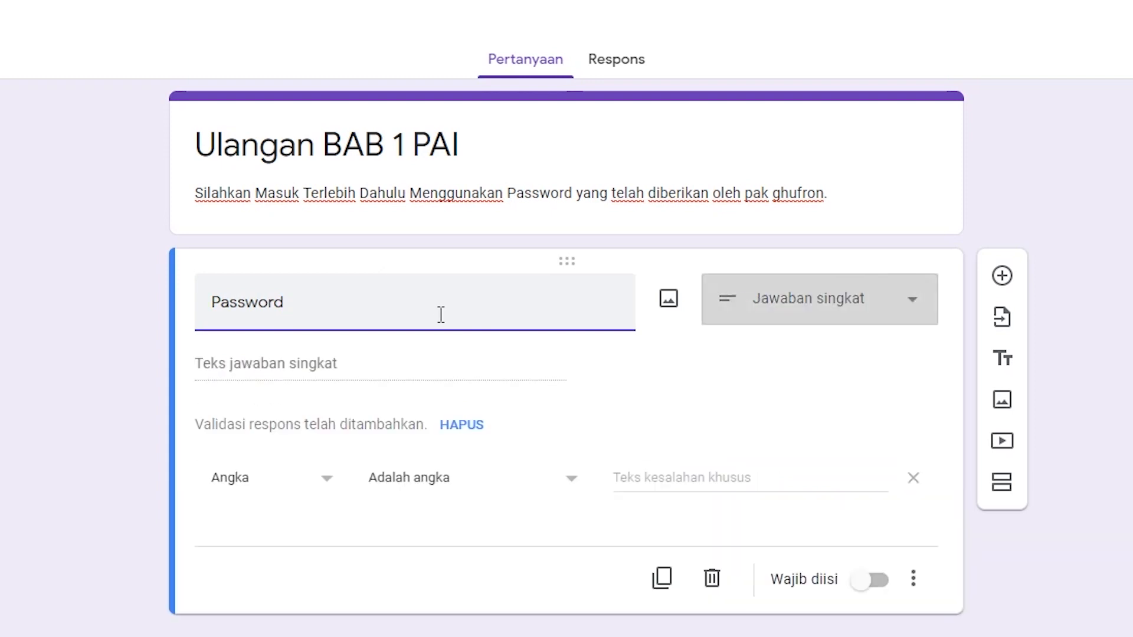
click(800, 314)
click(808, 303)
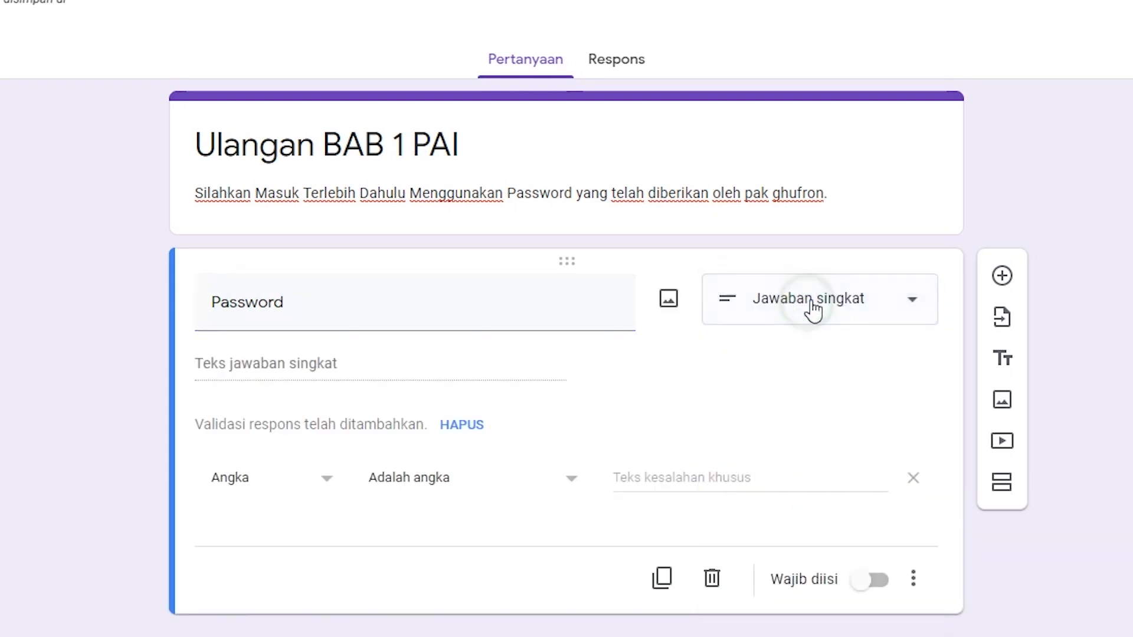
Step: Turn on response validation and try the number and text validation types
click(341, 366)
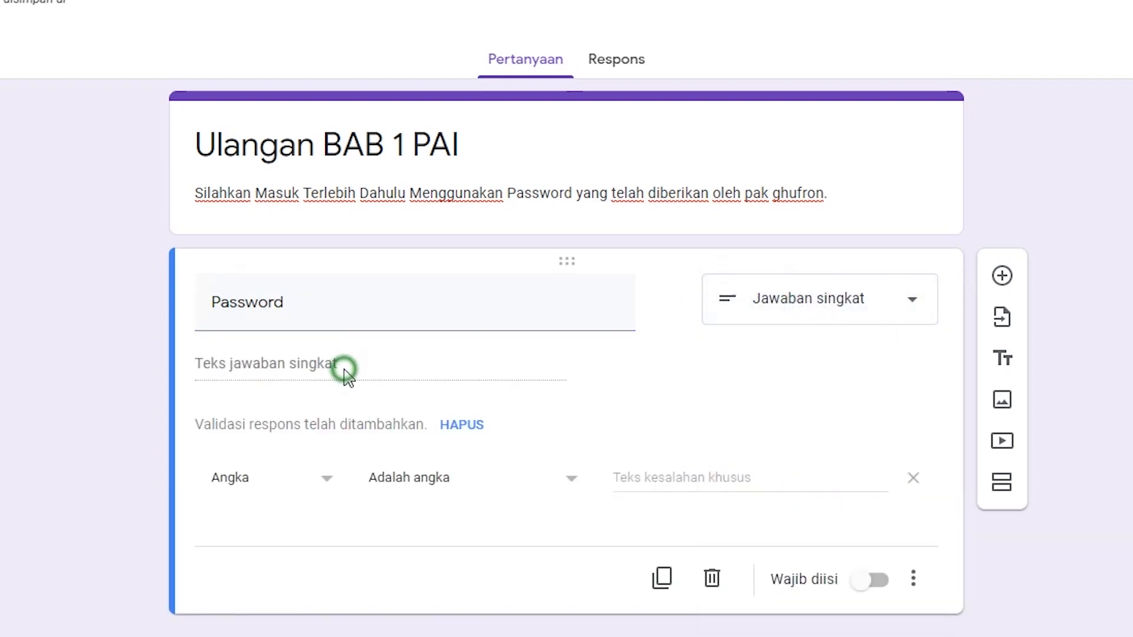
click(311, 483)
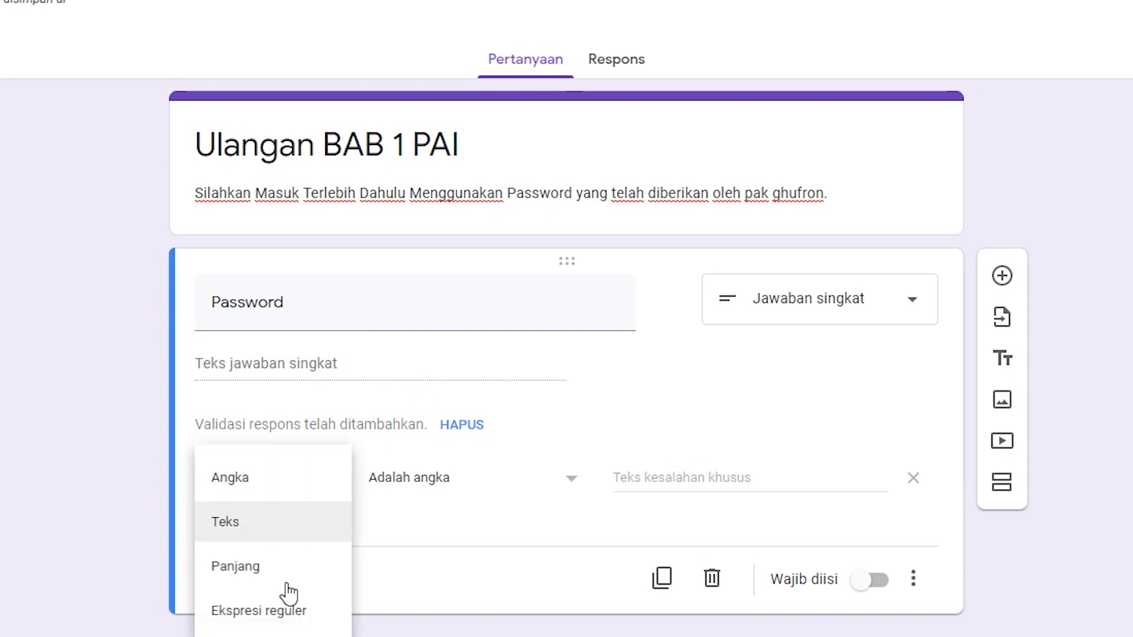
click(279, 537)
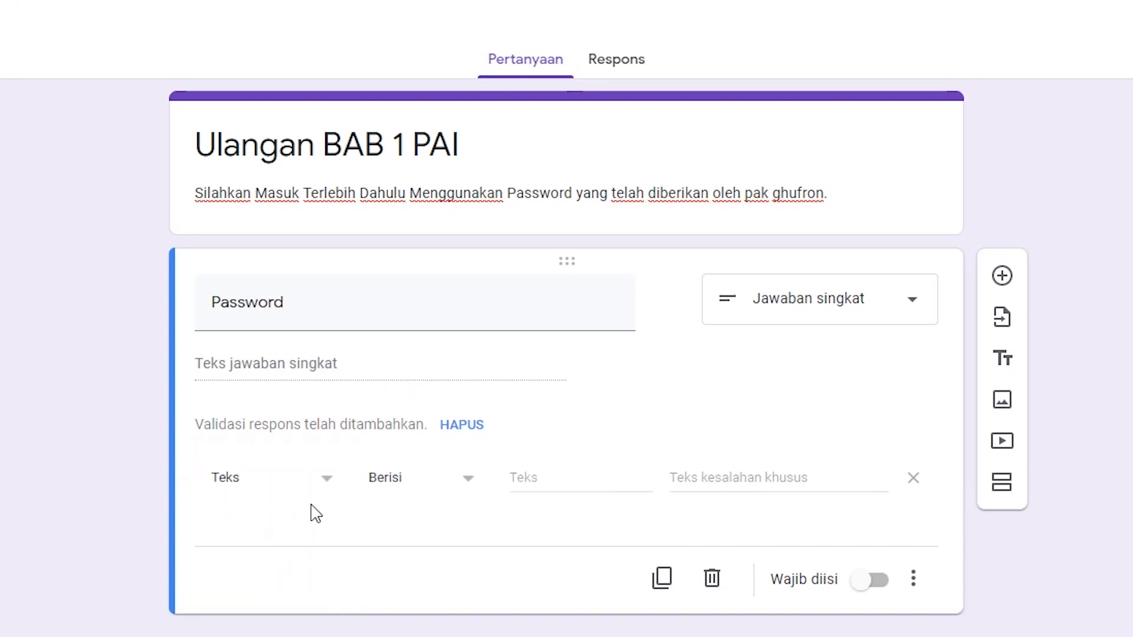
click(308, 478)
click(278, 425)
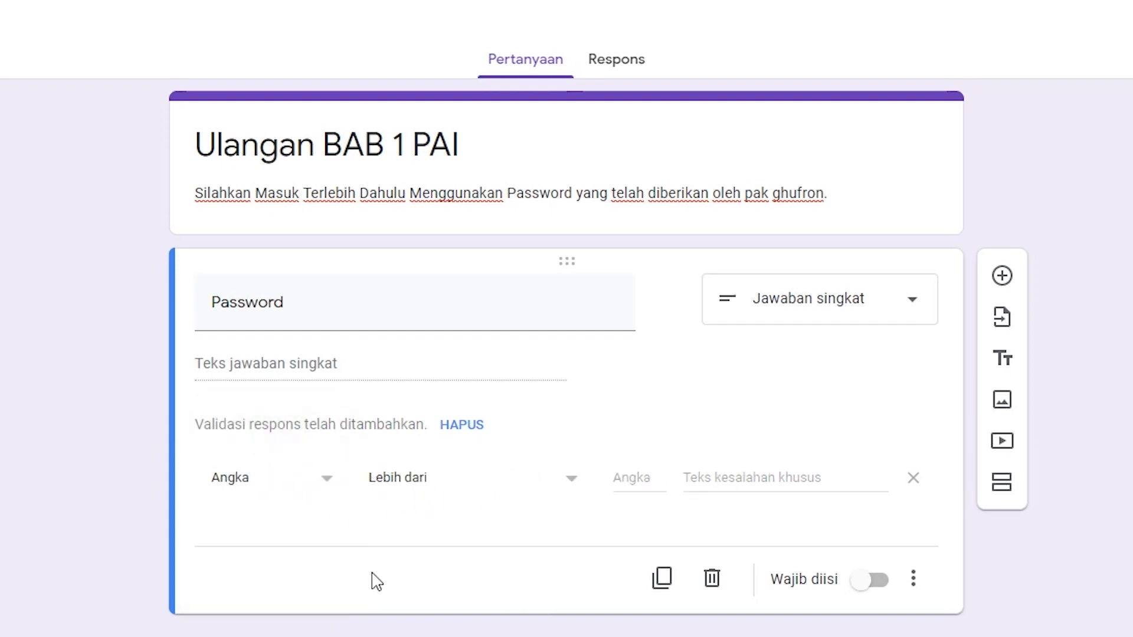
click(288, 487)
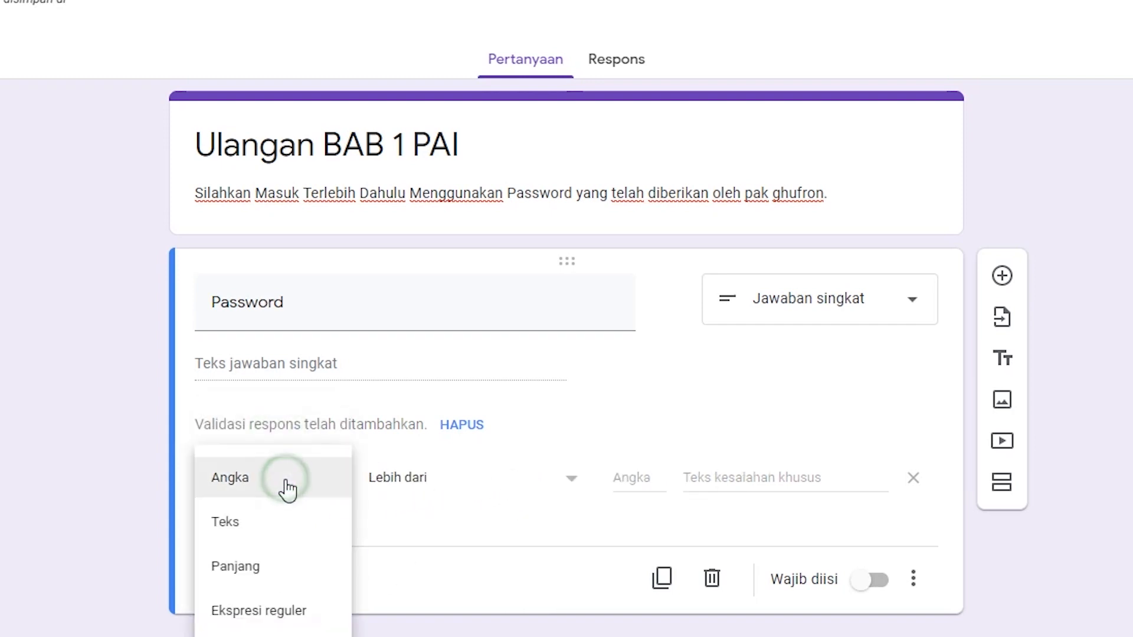
click(283, 523)
click(569, 480)
text(011)
key(BackSpace)
key(BackSpace)
key(BackSpace)
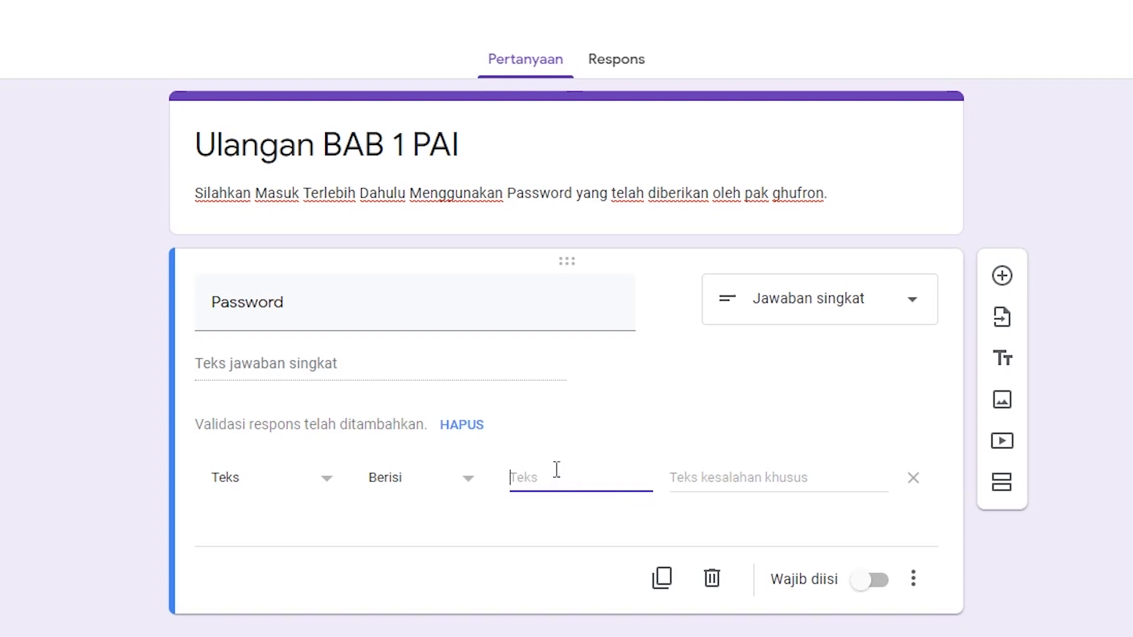
Step: Require answers to contain the form password, with error text 'Maaf Password Anda Salah'
click(273, 493)
click(636, 412)
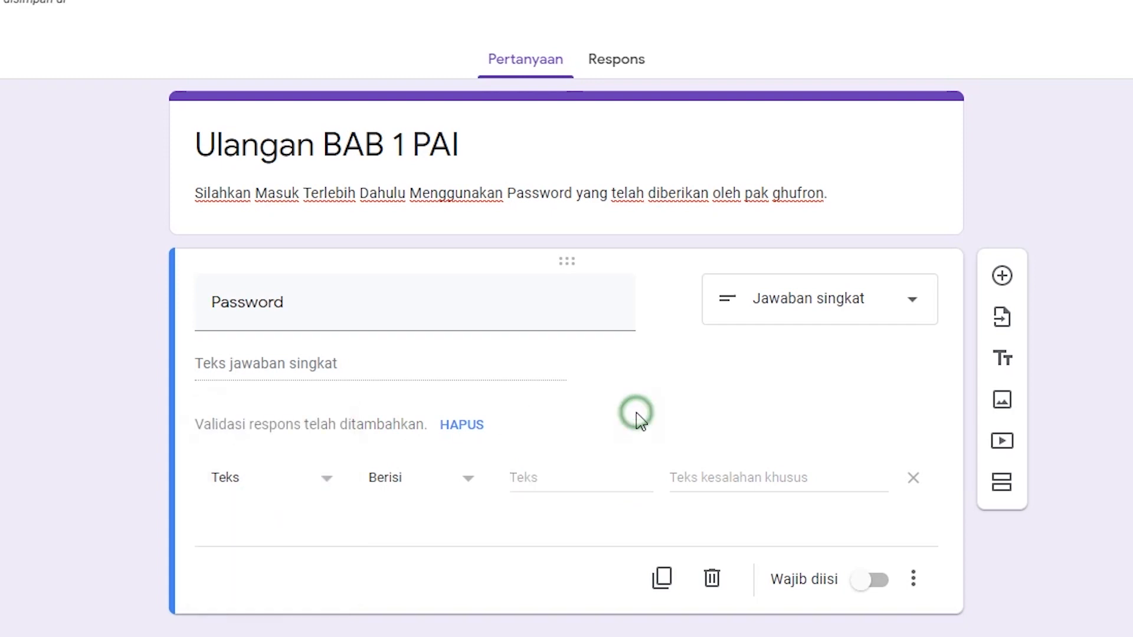
click(329, 488)
click(265, 475)
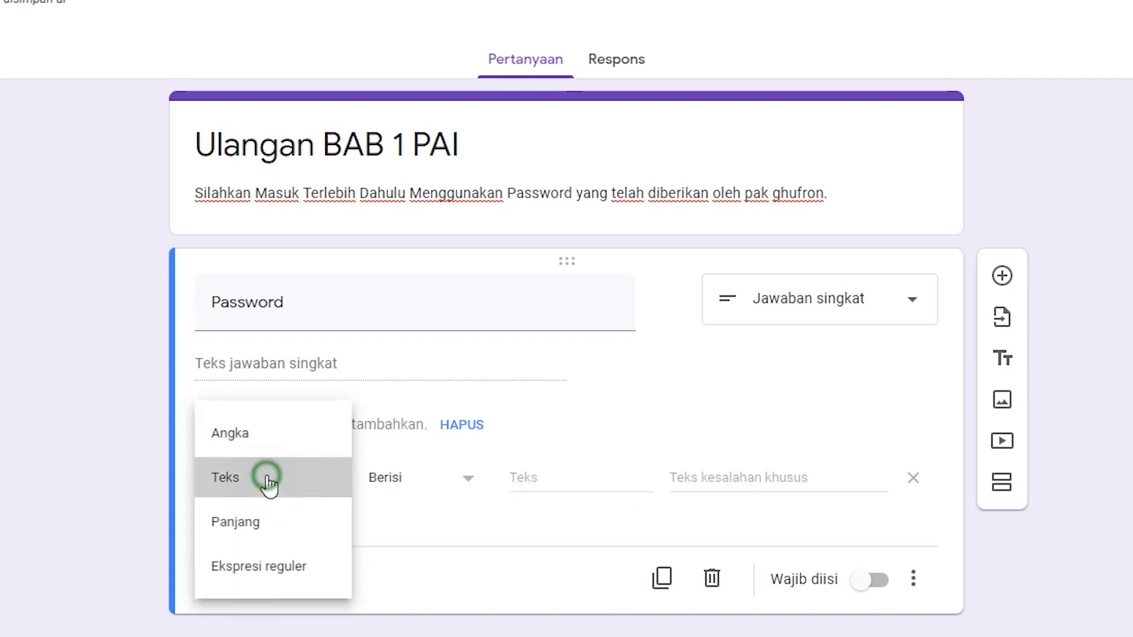
click(543, 472)
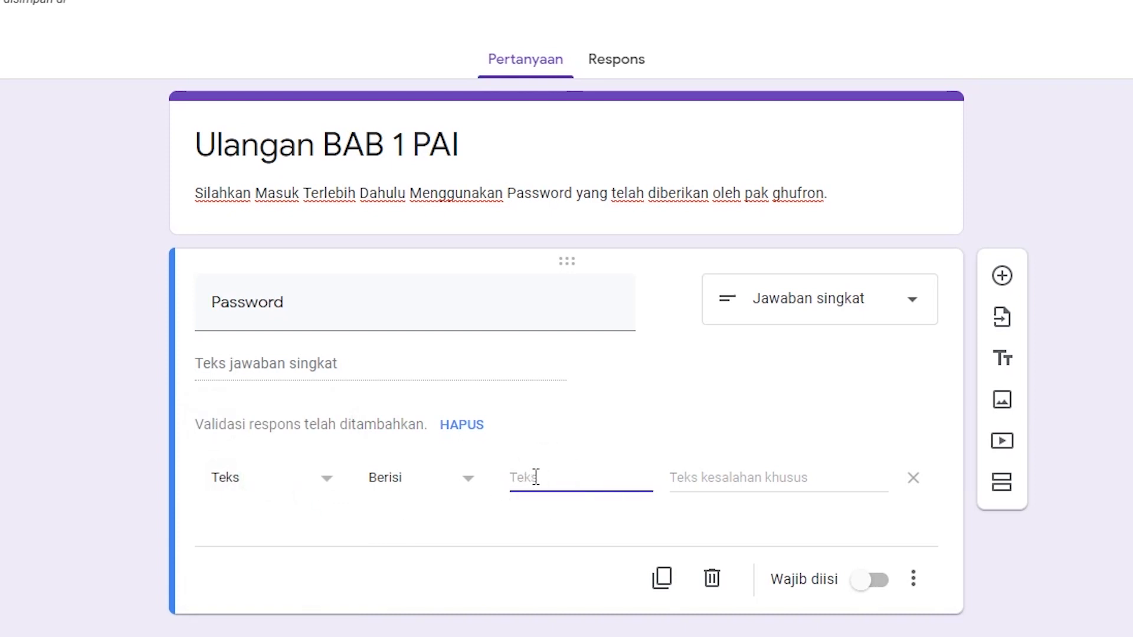
text(belajar)
click(687, 479)
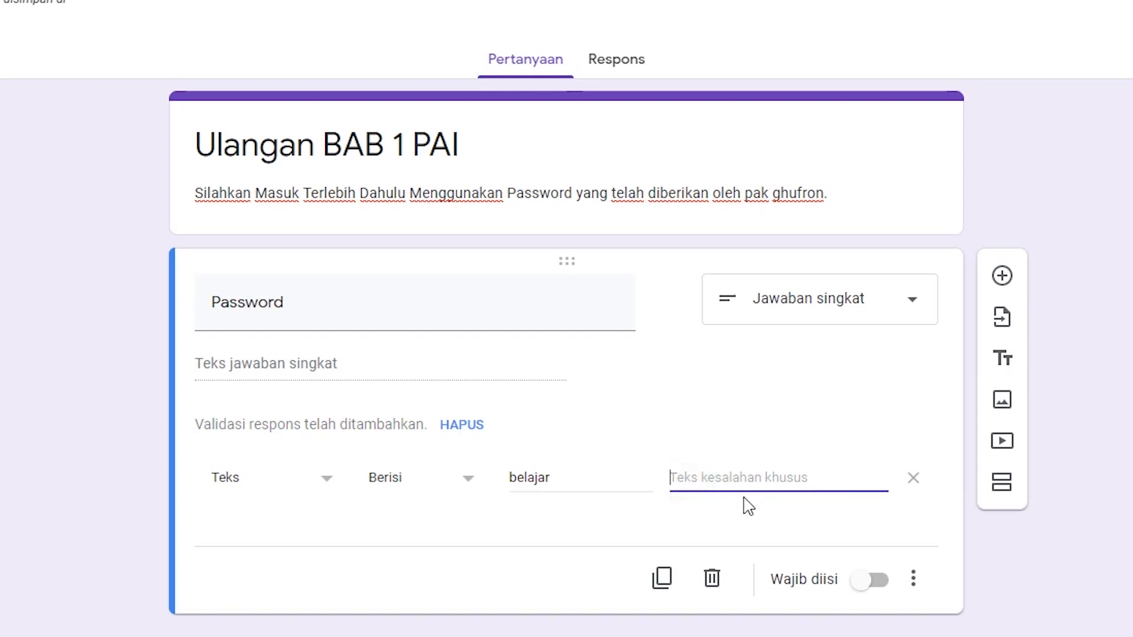
text(Maaf Password Anda SA)
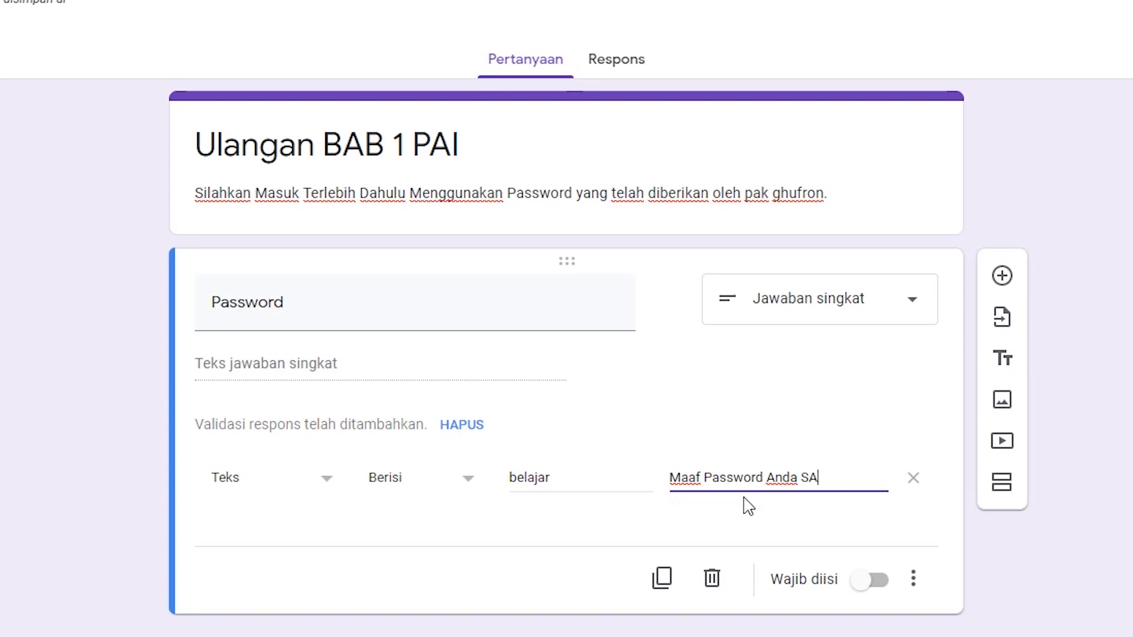
key(BackSpace)
text(alah)
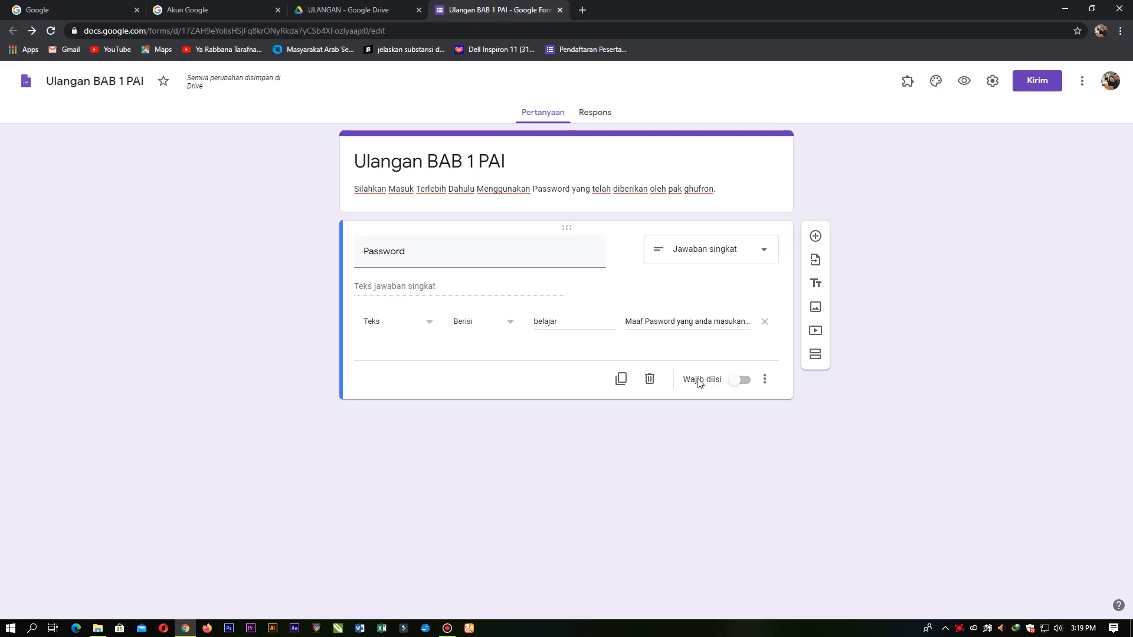
Step: Make Password required, then submit a wrong password in preview to see the error
click(742, 380)
click(965, 82)
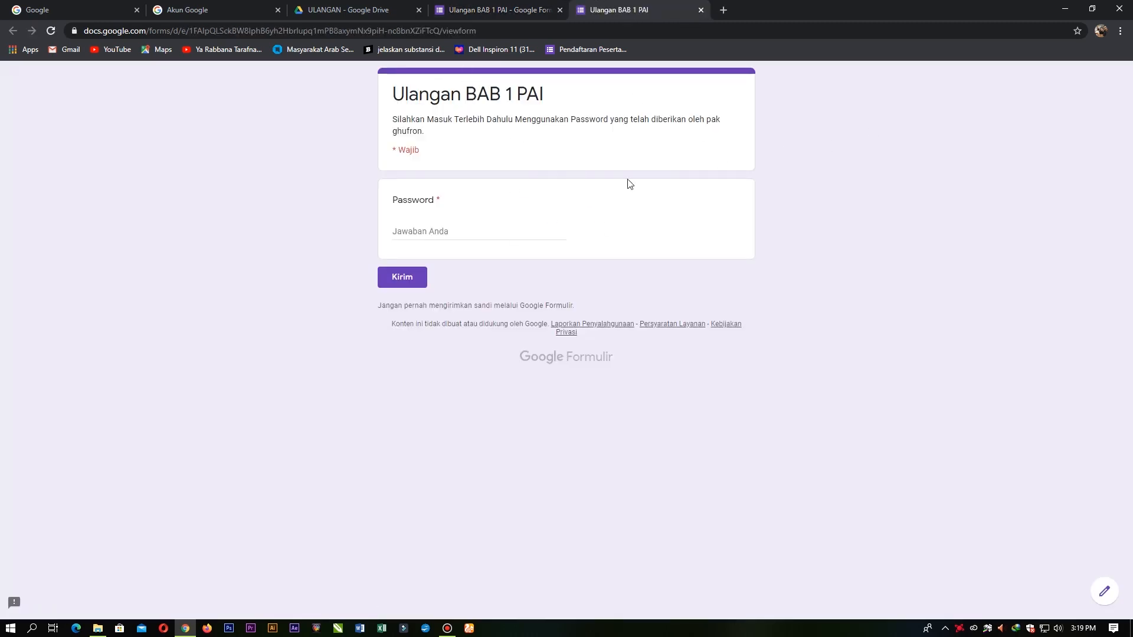
click(467, 235)
text(sdasdasdawqw)
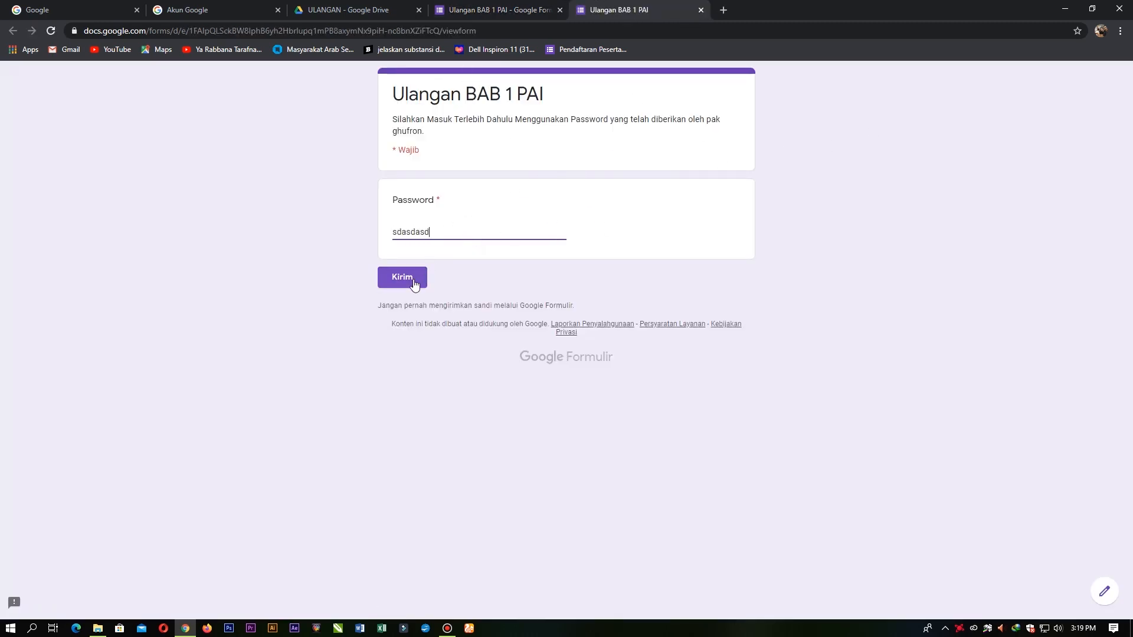
click(415, 283)
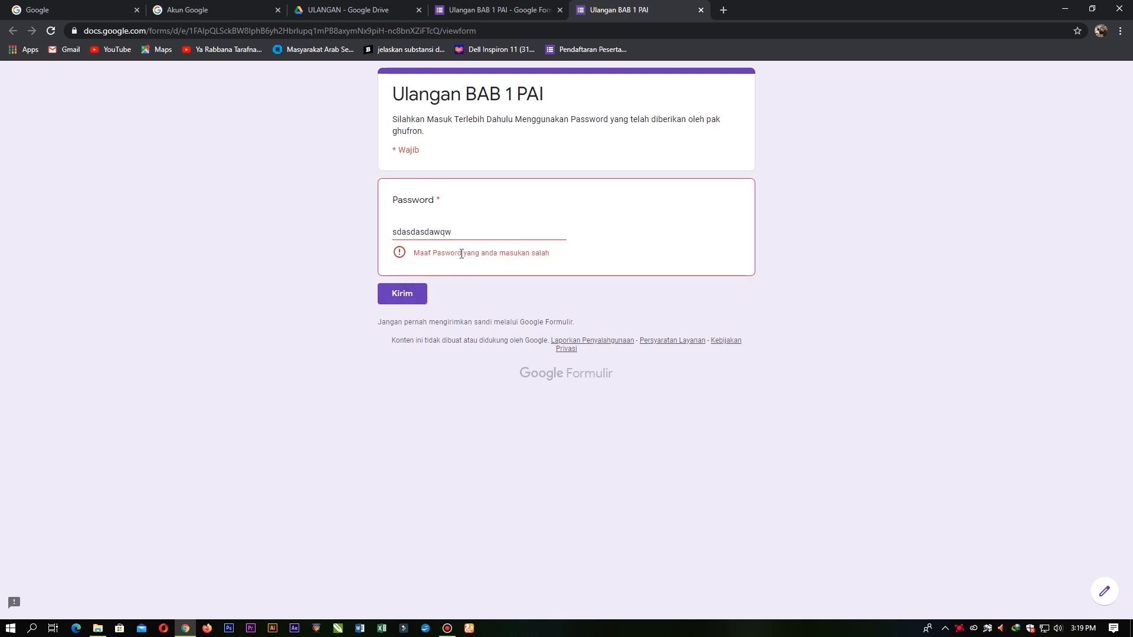
click(519, 10)
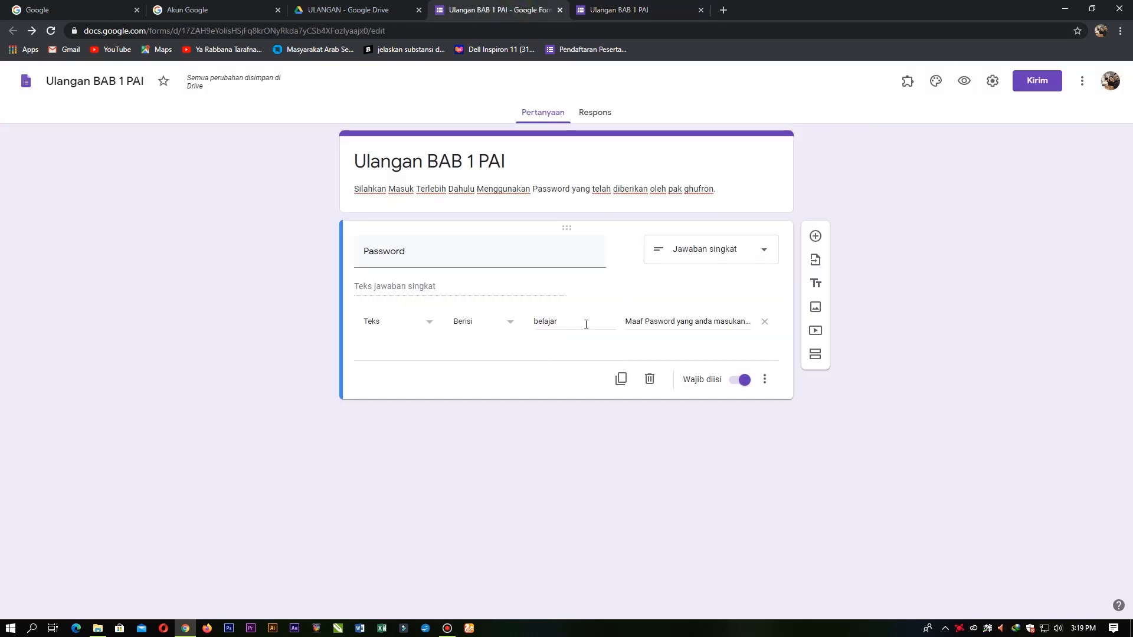
Step: Replace the validation error message with 'salah parword'
click(638, 324)
drag(626, 322, 769, 326)
text(sal)
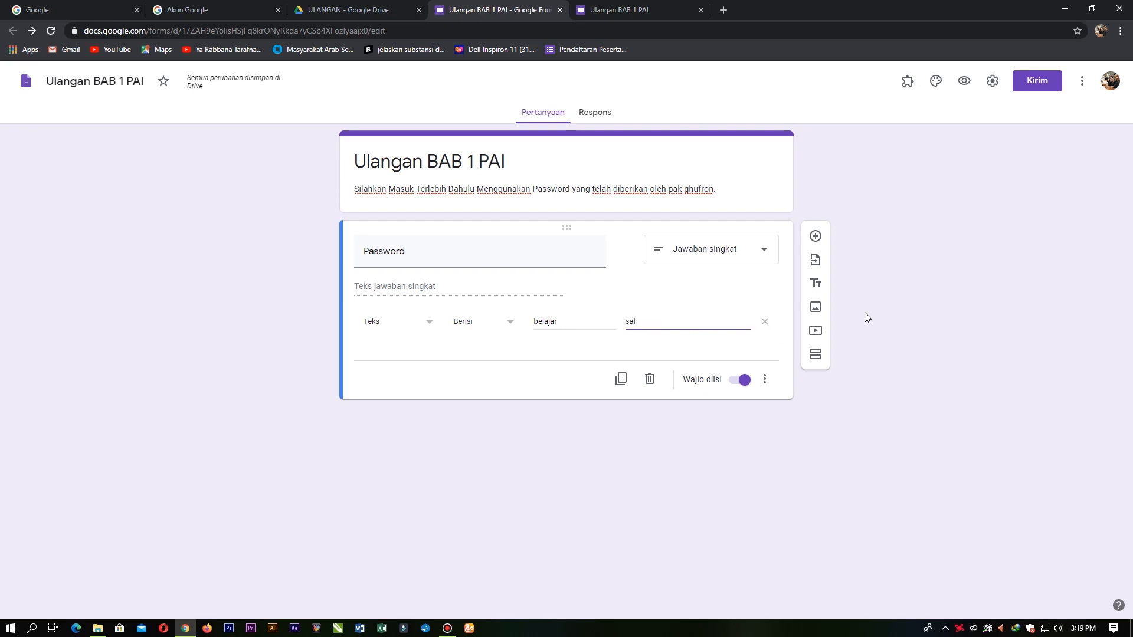
text(ah par)
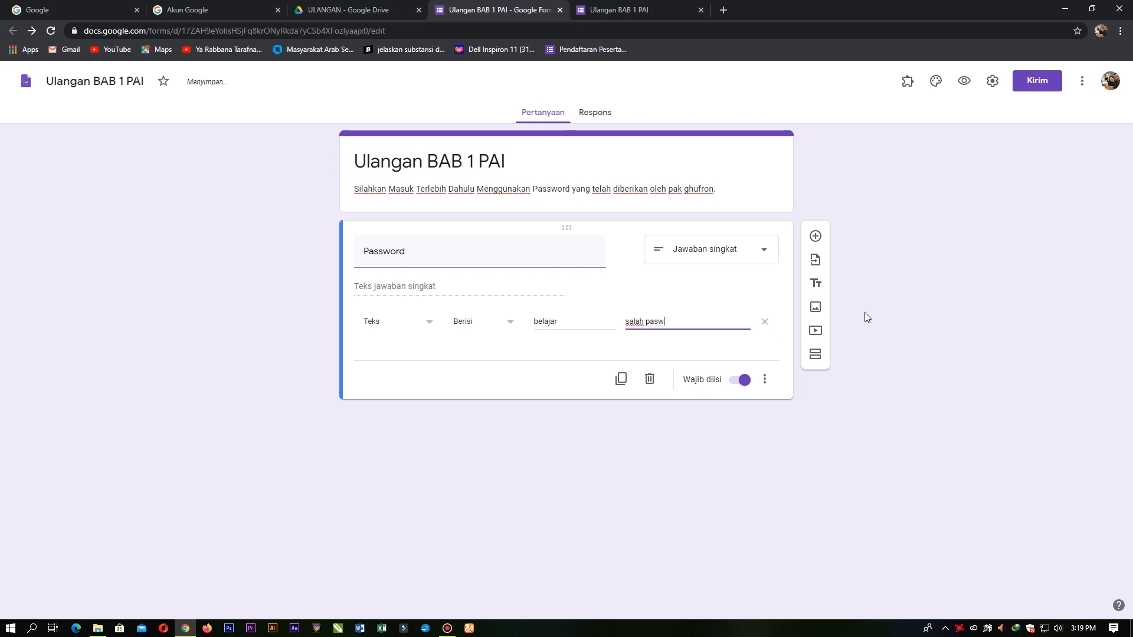
text(word)
click(927, 318)
Step: Test a wrong password in preview, close it, and restore the longer apology message
click(964, 80)
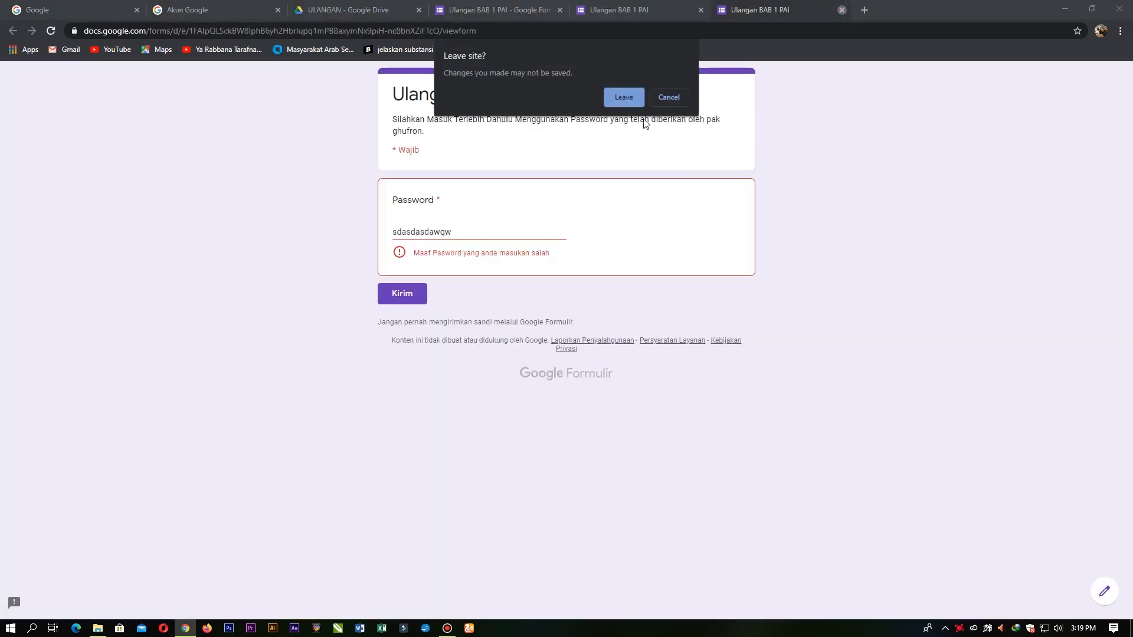
click(626, 96)
click(483, 230)
text(sadasd)
click(401, 277)
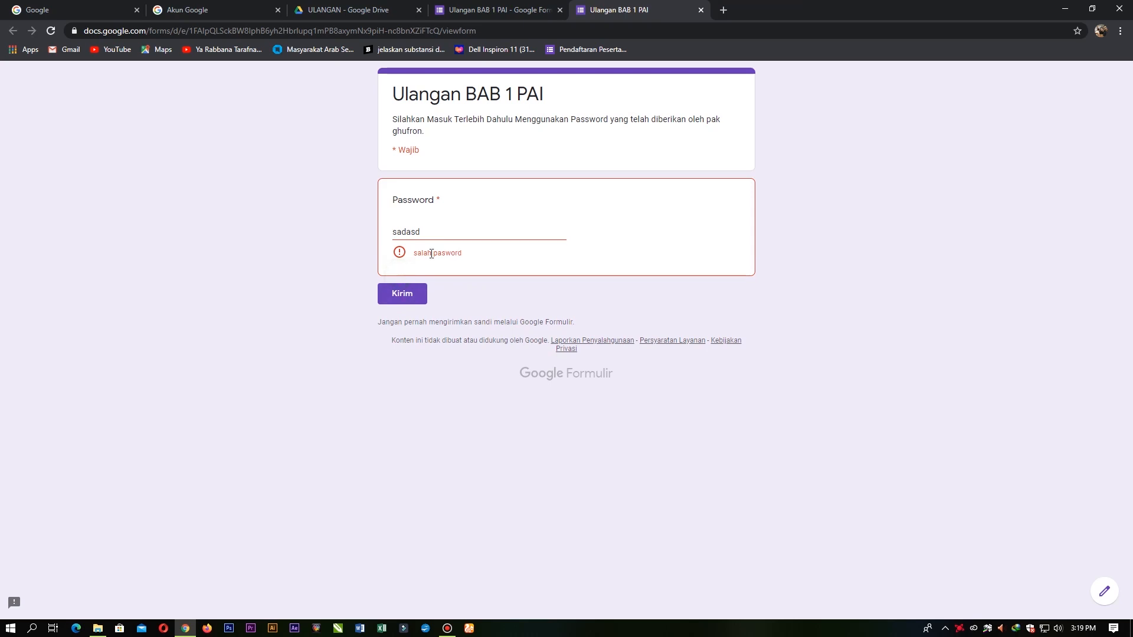
click(700, 10)
click(624, 96)
click(677, 320)
key(BackSpace)
key(BackSpace)
key(BackSpace)
key(BackSpace)
key(BackSpace)
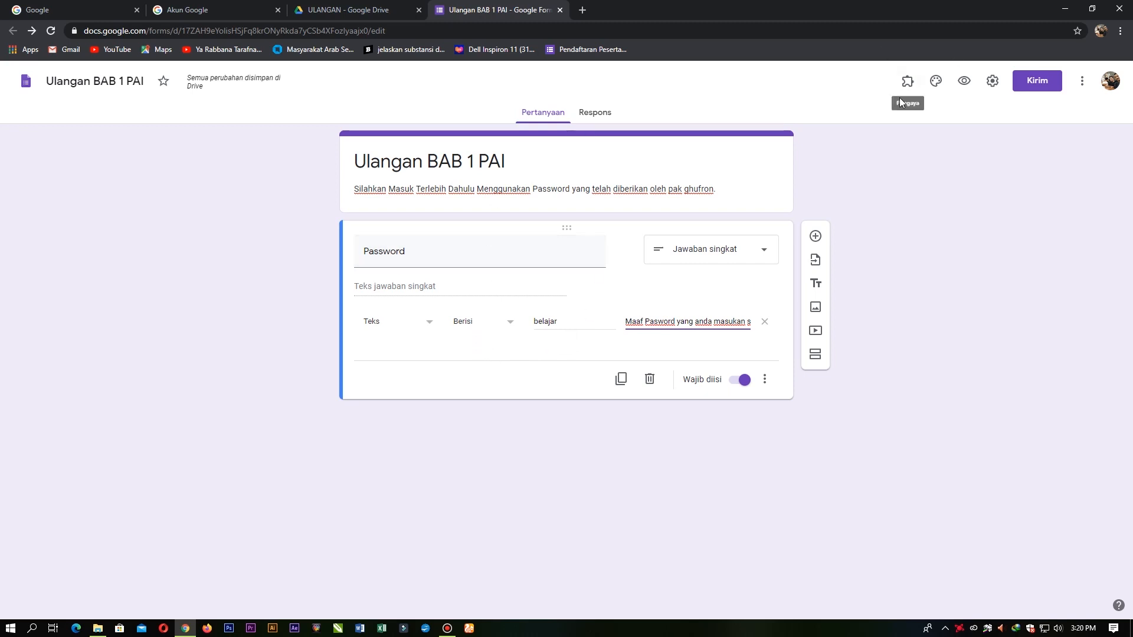
Step: In preview, submit empty to trigger the required error, then submit with the password
click(963, 81)
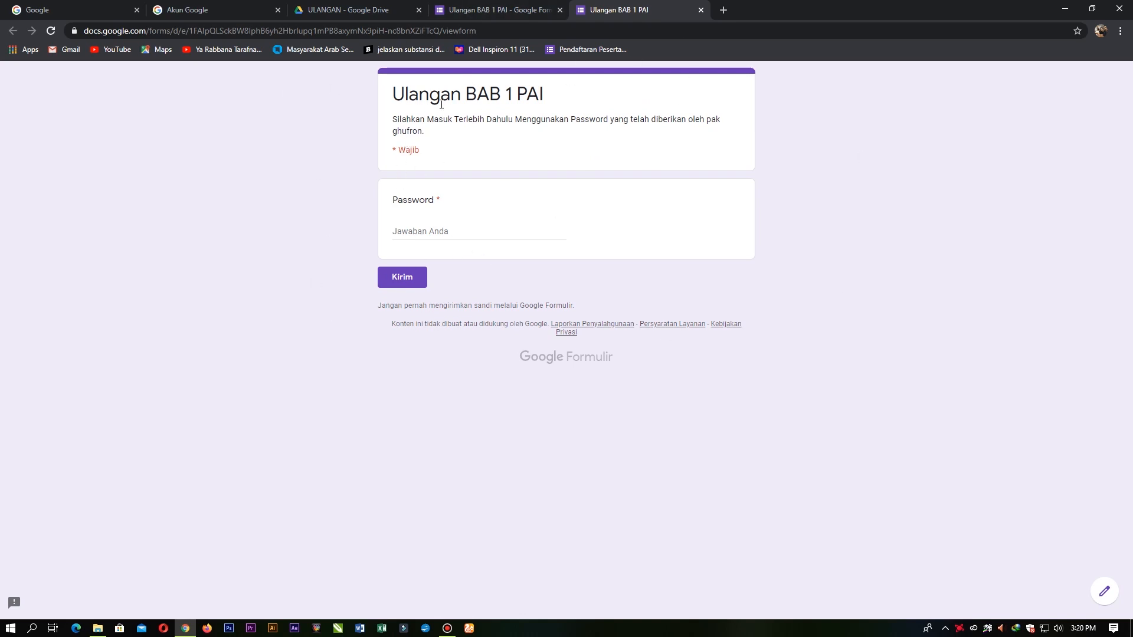
click(403, 237)
click(406, 274)
click(413, 225)
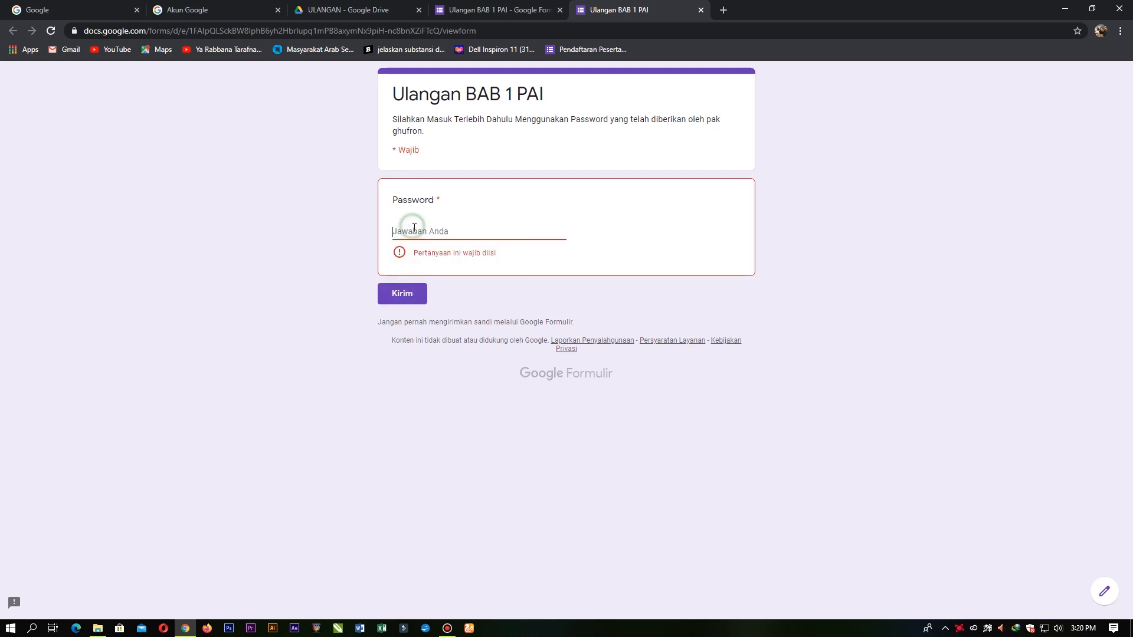
text(belajar)
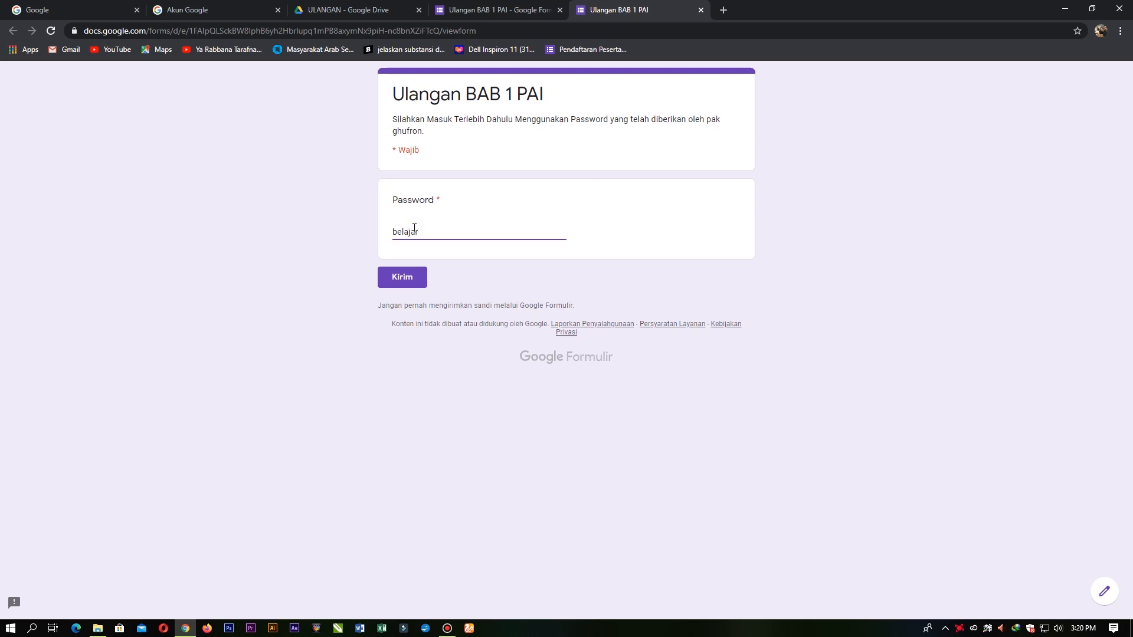
click(401, 277)
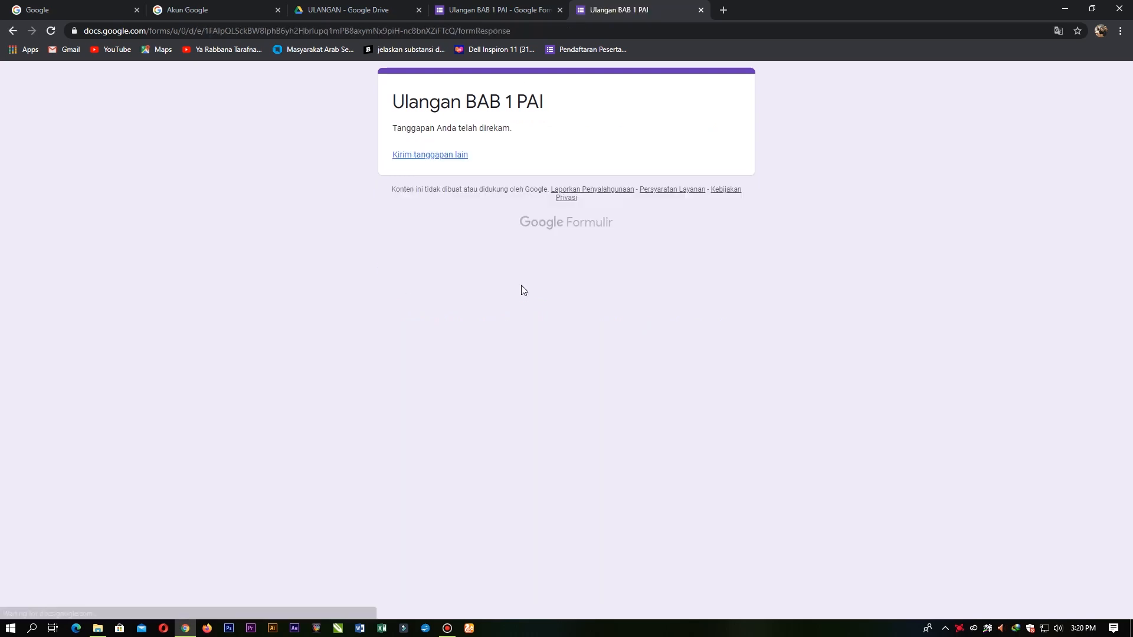
click(494, 10)
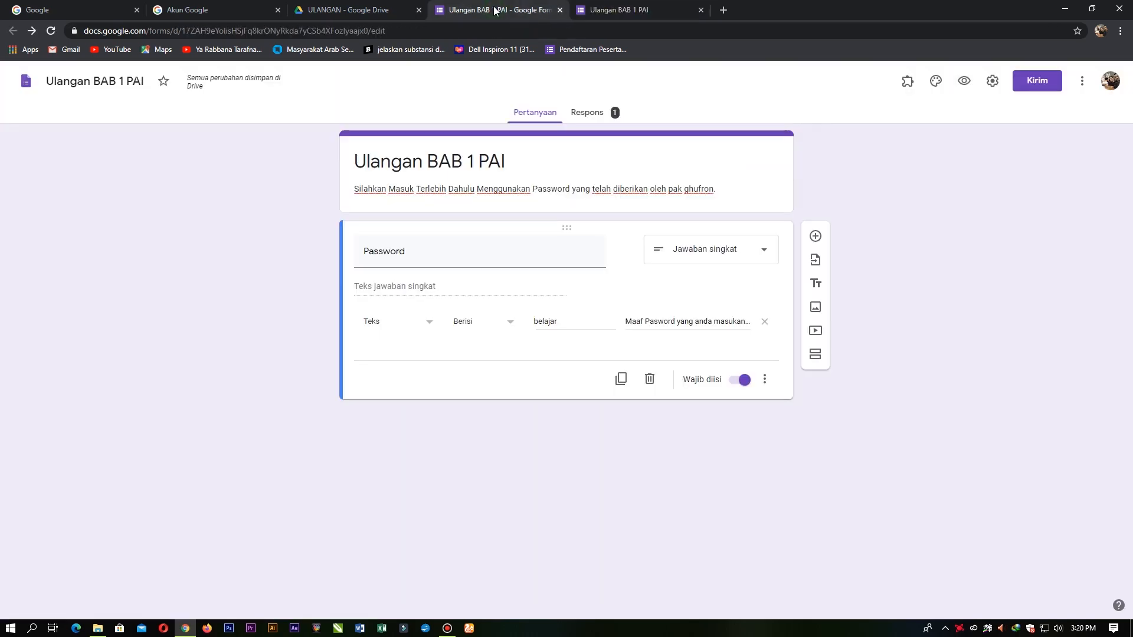
Step: Add a new section titled 'Data Diri'
click(816, 356)
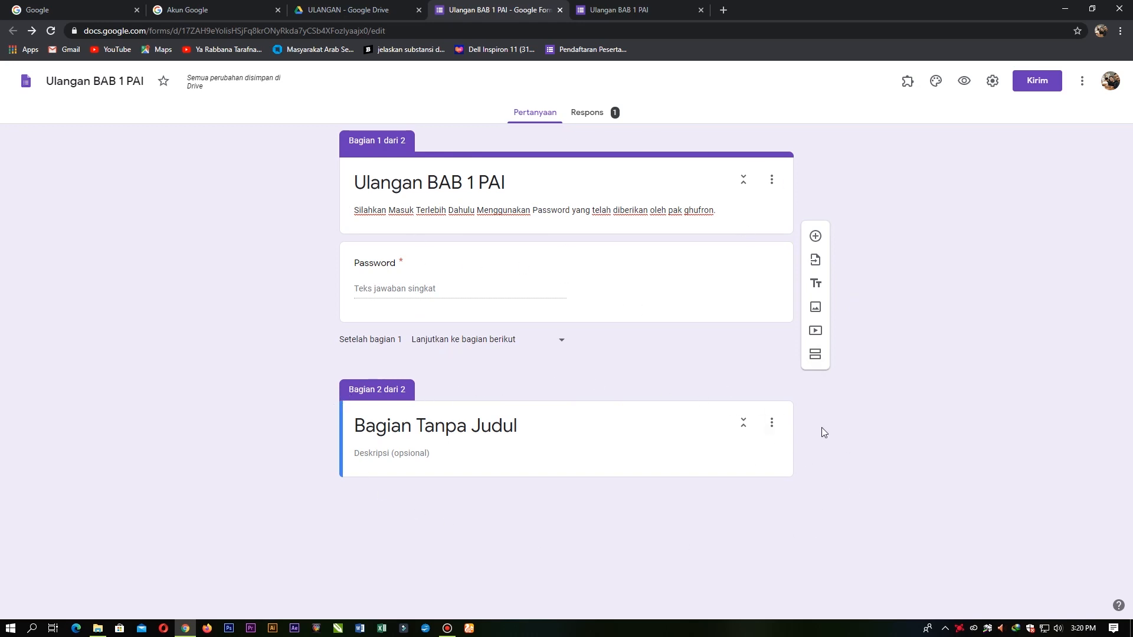
click(576, 443)
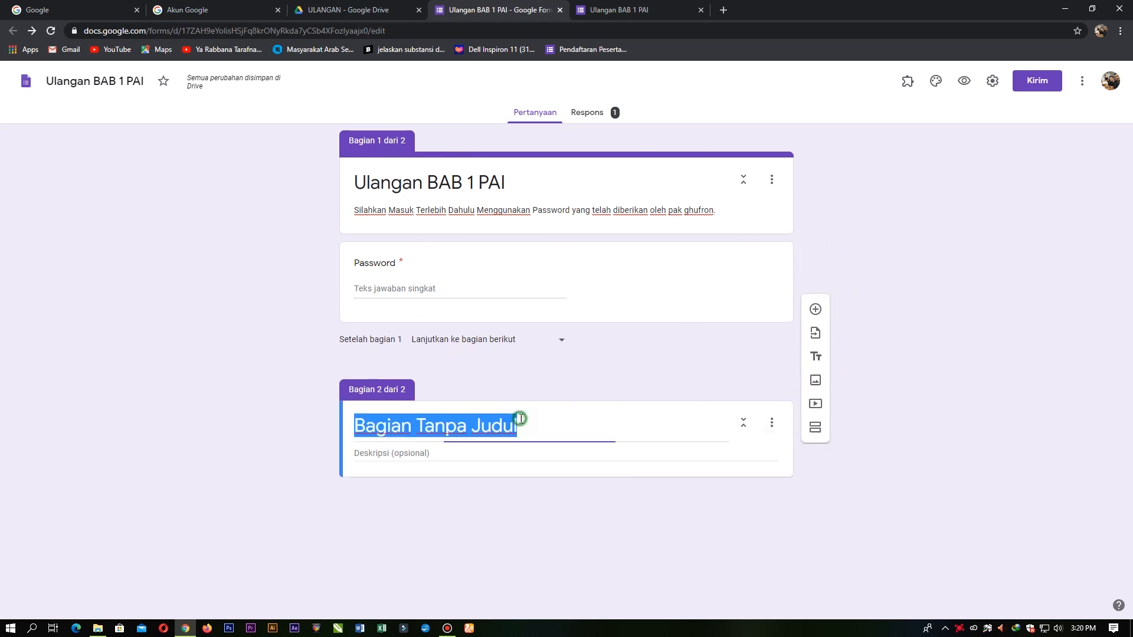
text(DAta)
key(BackSpace)
key(BackSpace)
key(BackSpace)
text(ata DIri)
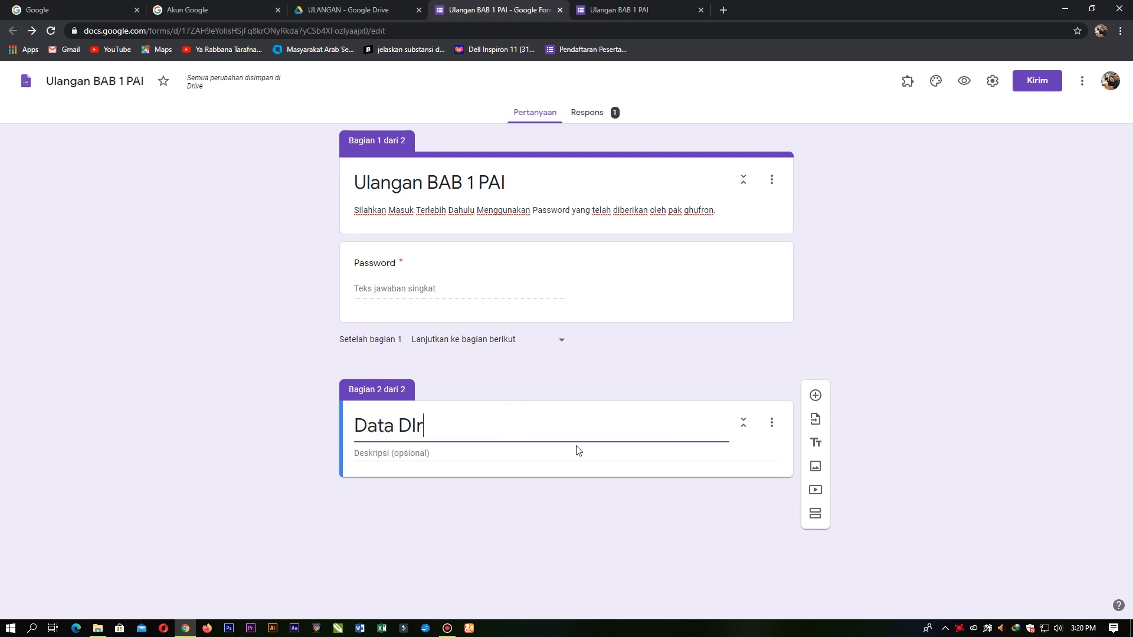
key(BackSpace)
key(BackSpace)
key(BackSpace)
text(o)
key(BackSpace)
text(iri)
Step: Describe it as 'Silahkan isi data diri kalian dengan lengkap dan benar' and add a question
click(544, 452)
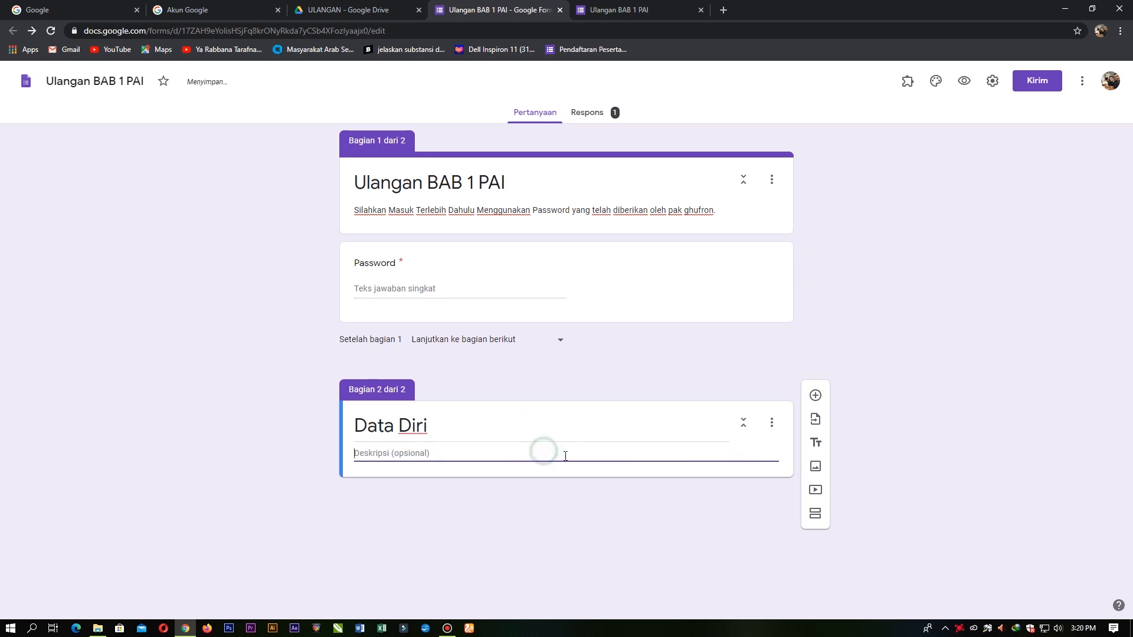
text(Silahkan isi data diri kalian dengan )
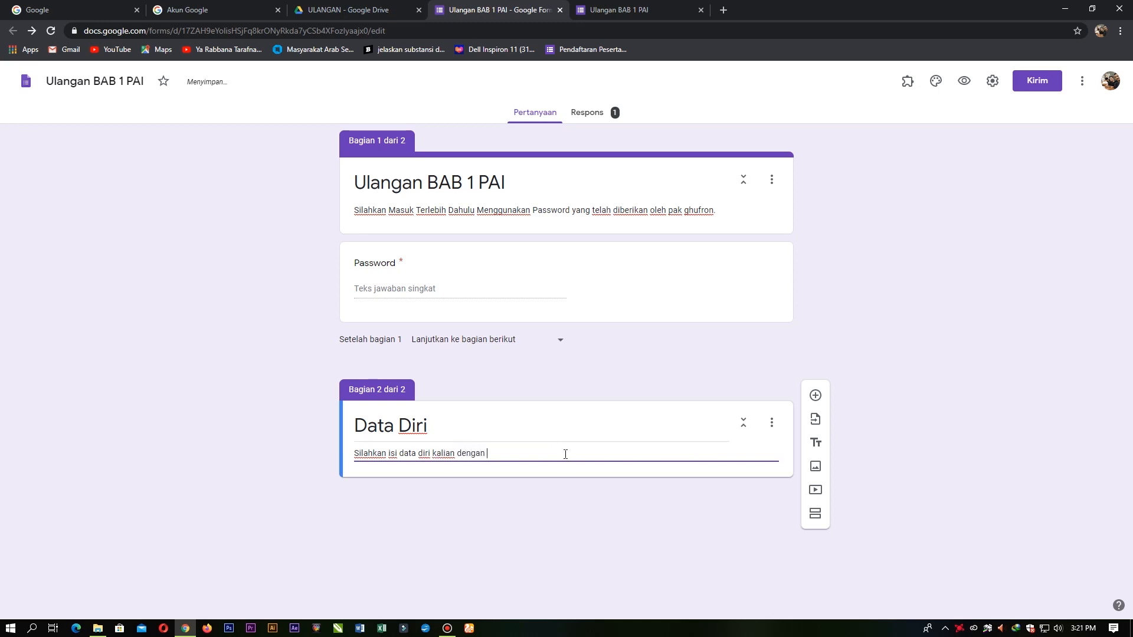
text(lengkap da)
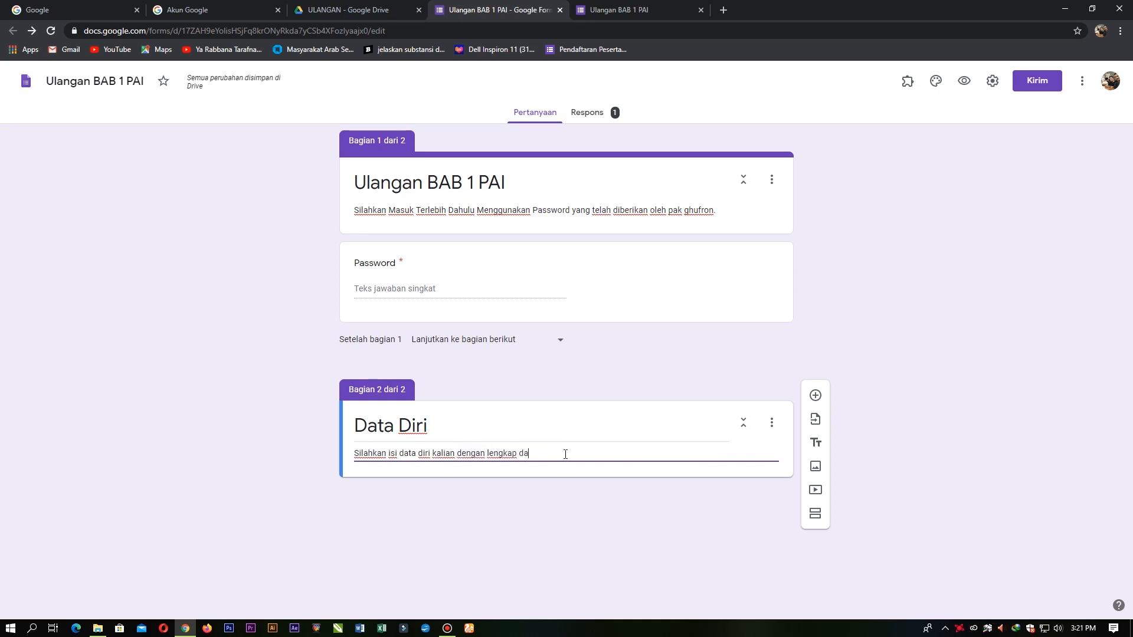
text(n benar)
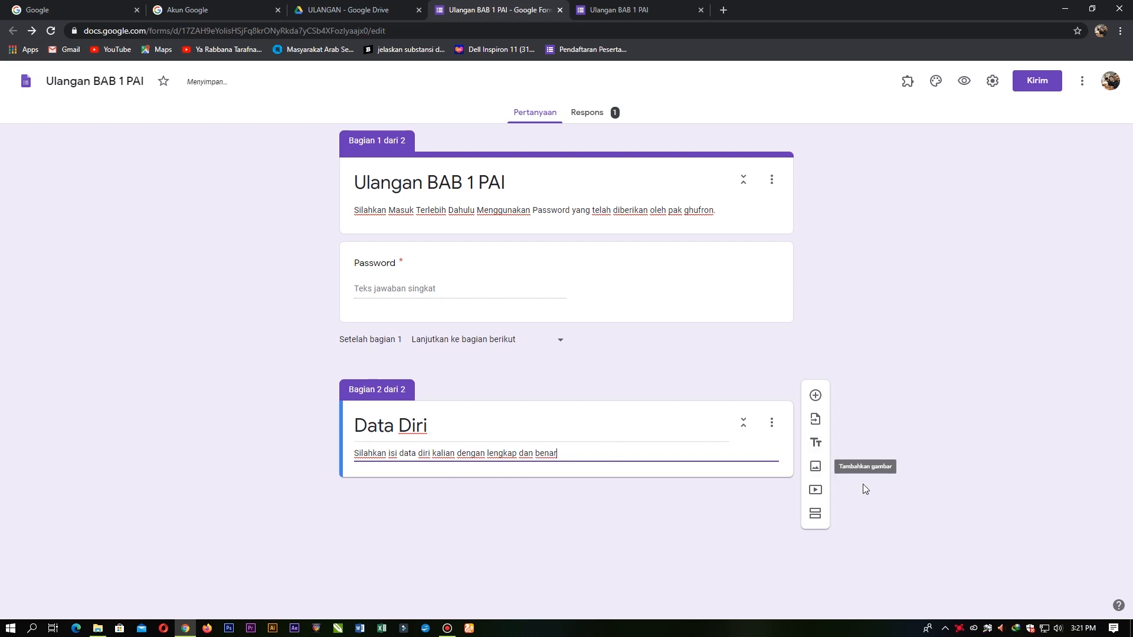
click(815, 396)
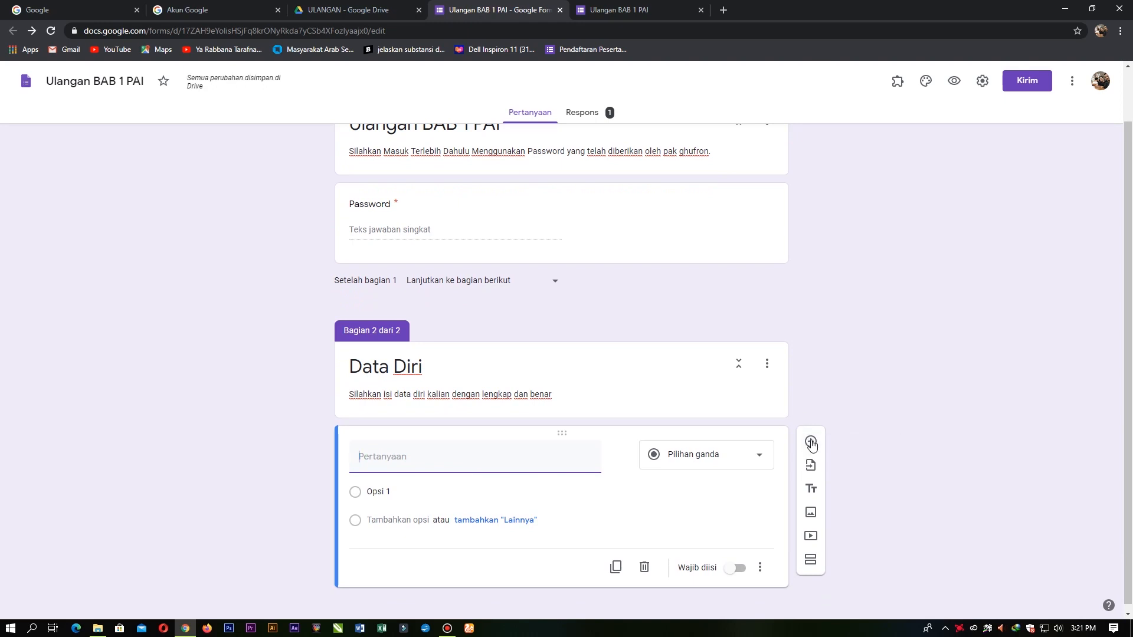
Step: Replace the empty question with a required question titled 'Nama'
click(761, 568)
click(898, 425)
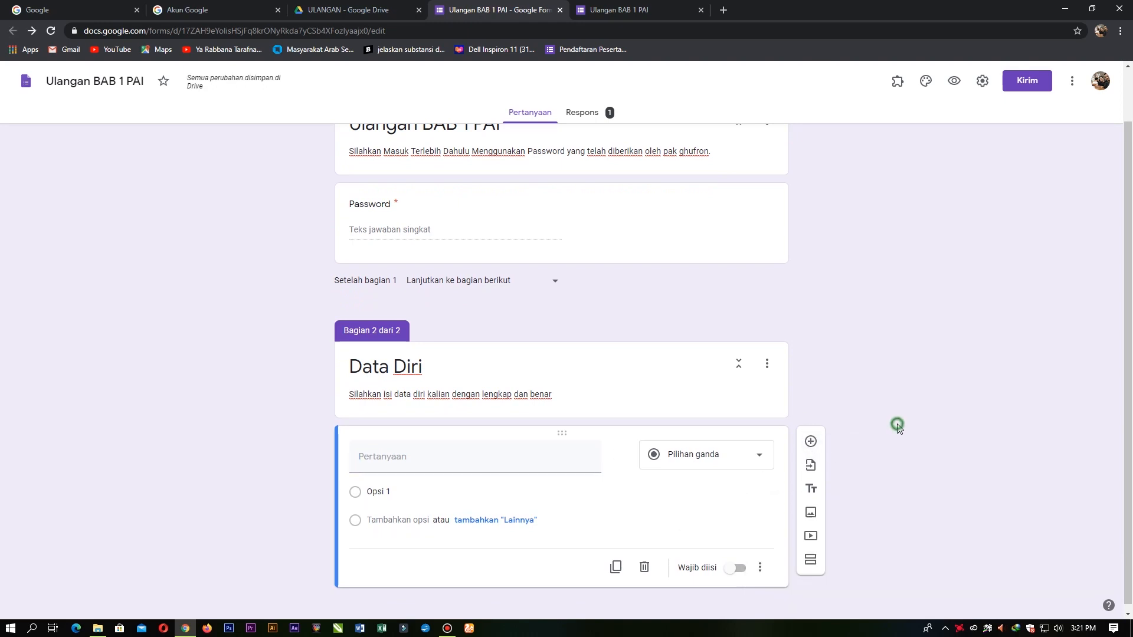
click(644, 567)
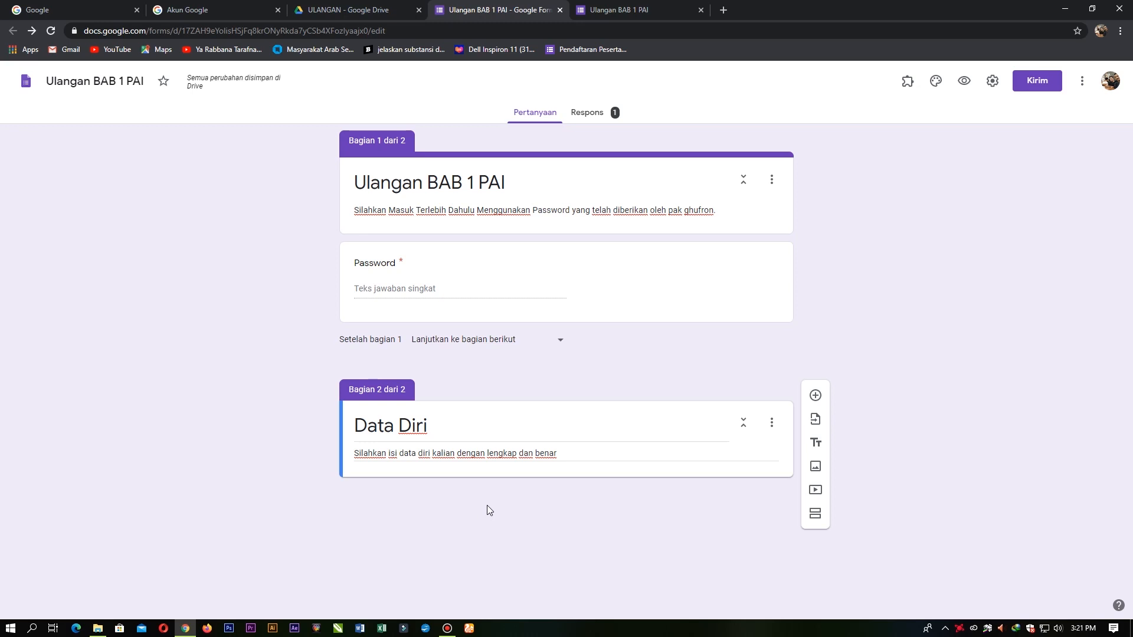
click(815, 396)
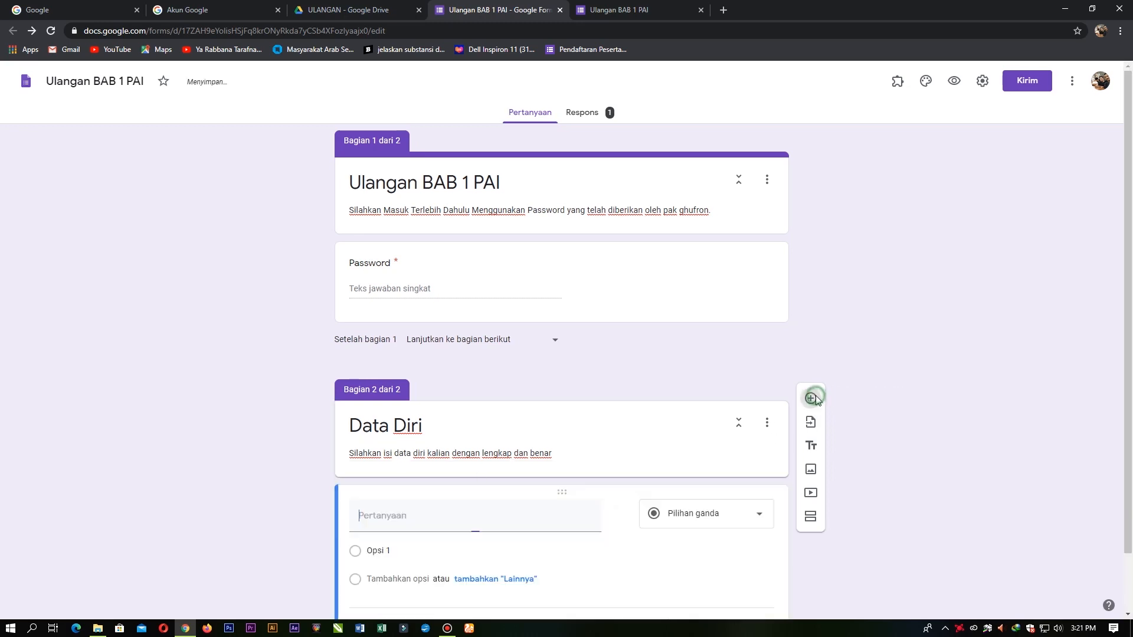
click(443, 459)
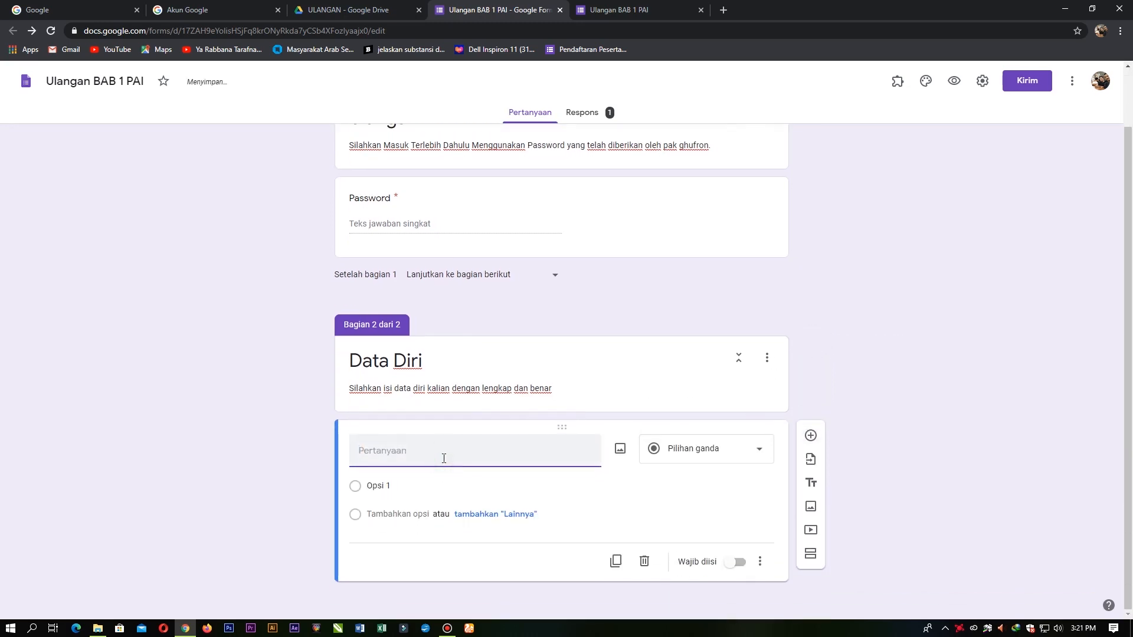
text(Nama)
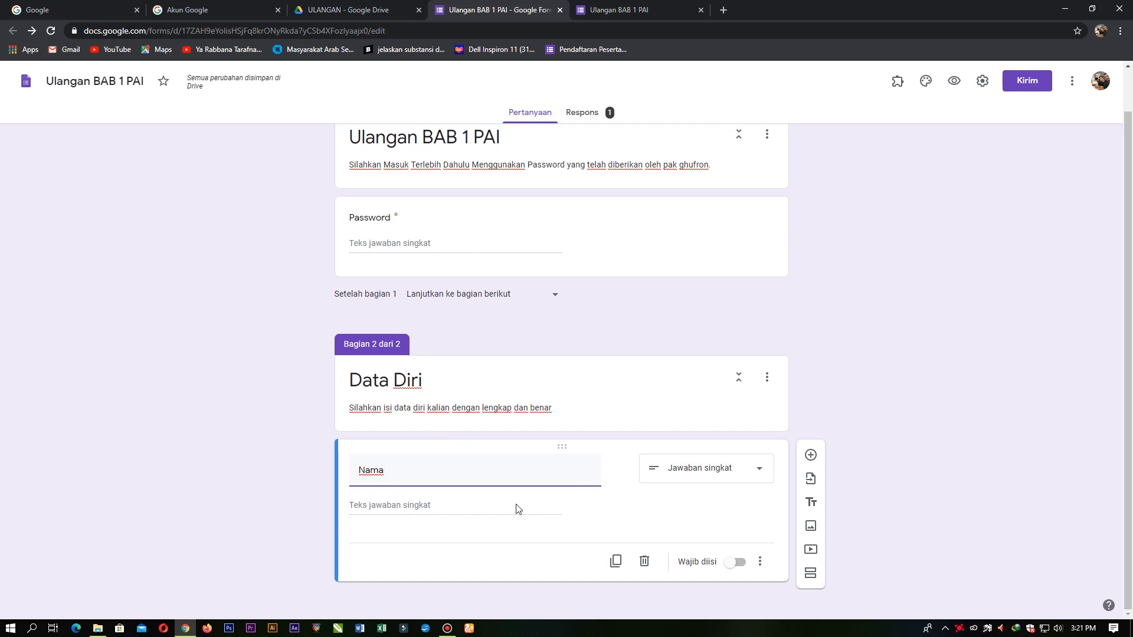
click(737, 563)
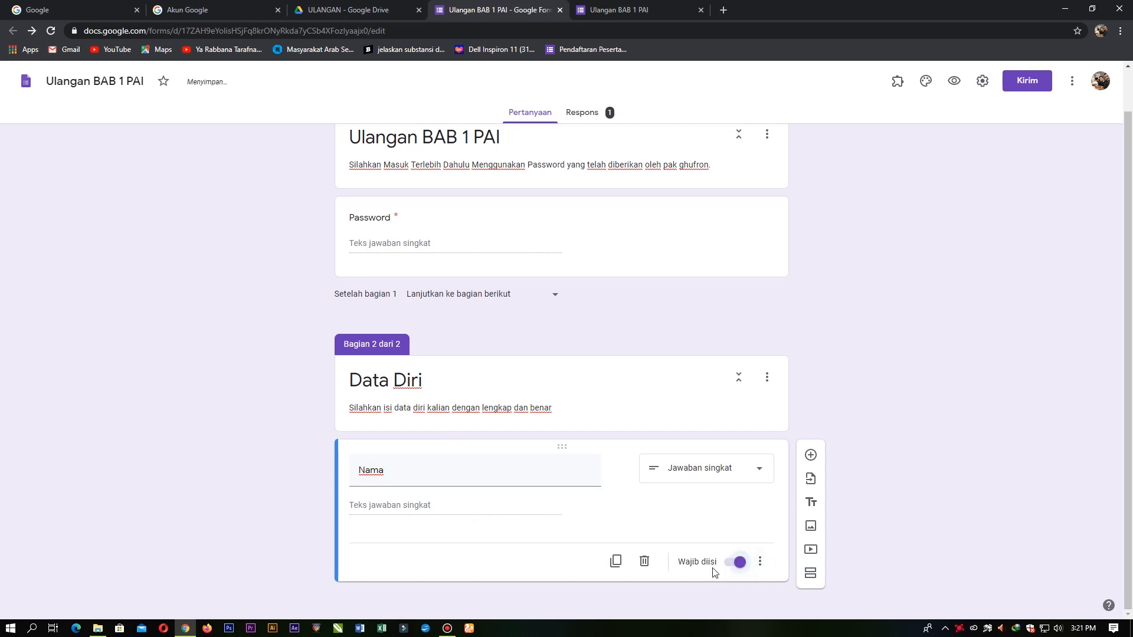
click(734, 566)
click(734, 567)
click(736, 570)
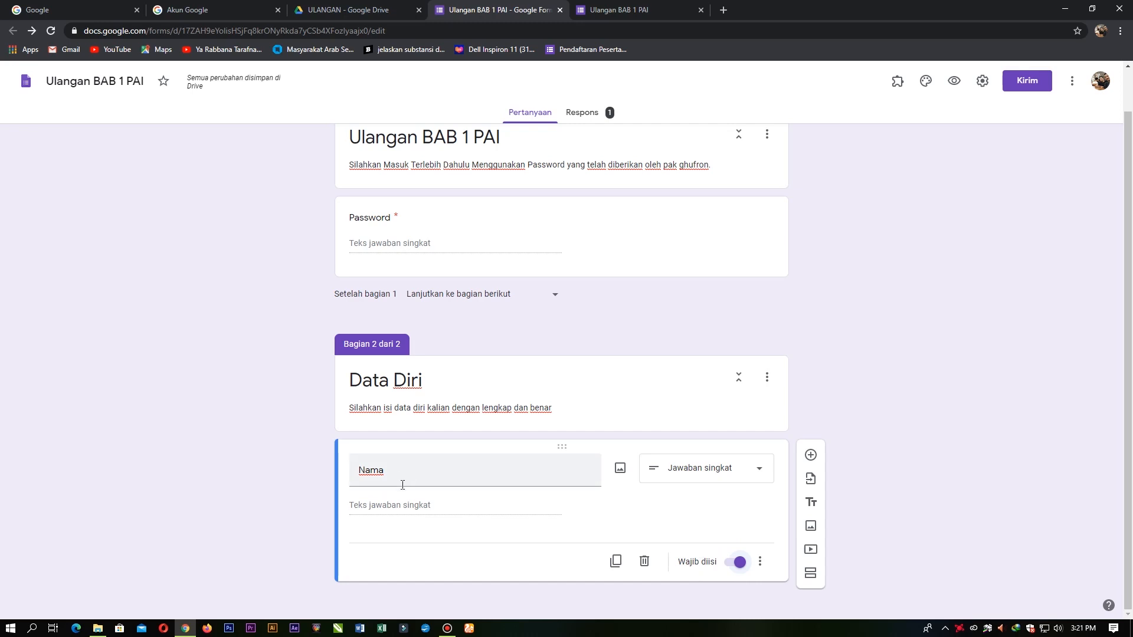
Step: Add a question titled 'Kelas' below Nama
click(811, 455)
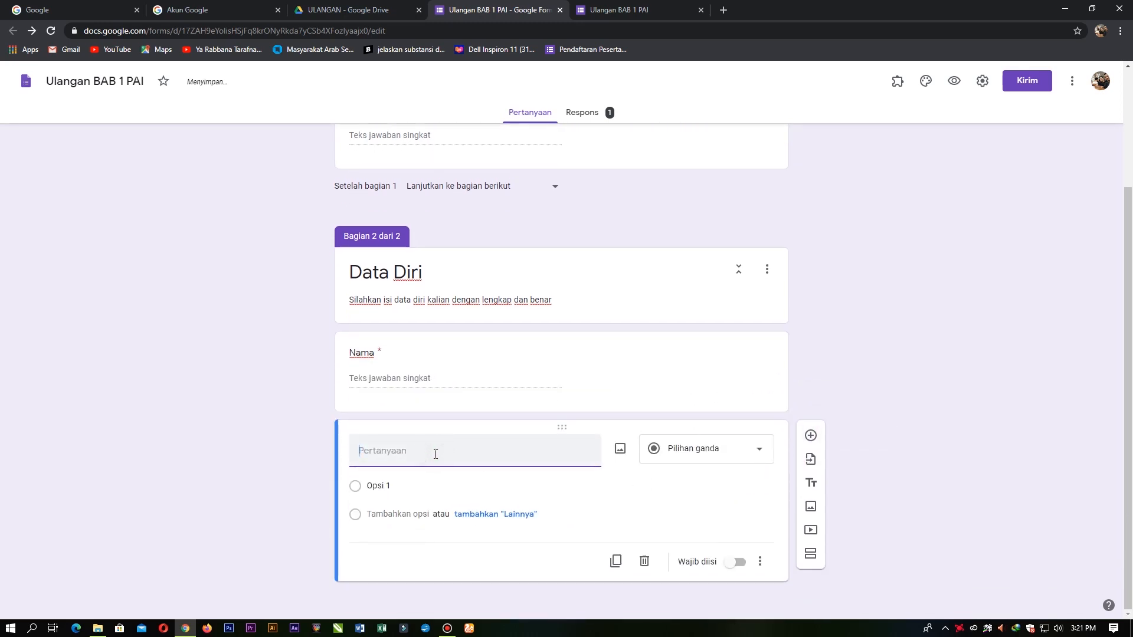
text(Kelas)
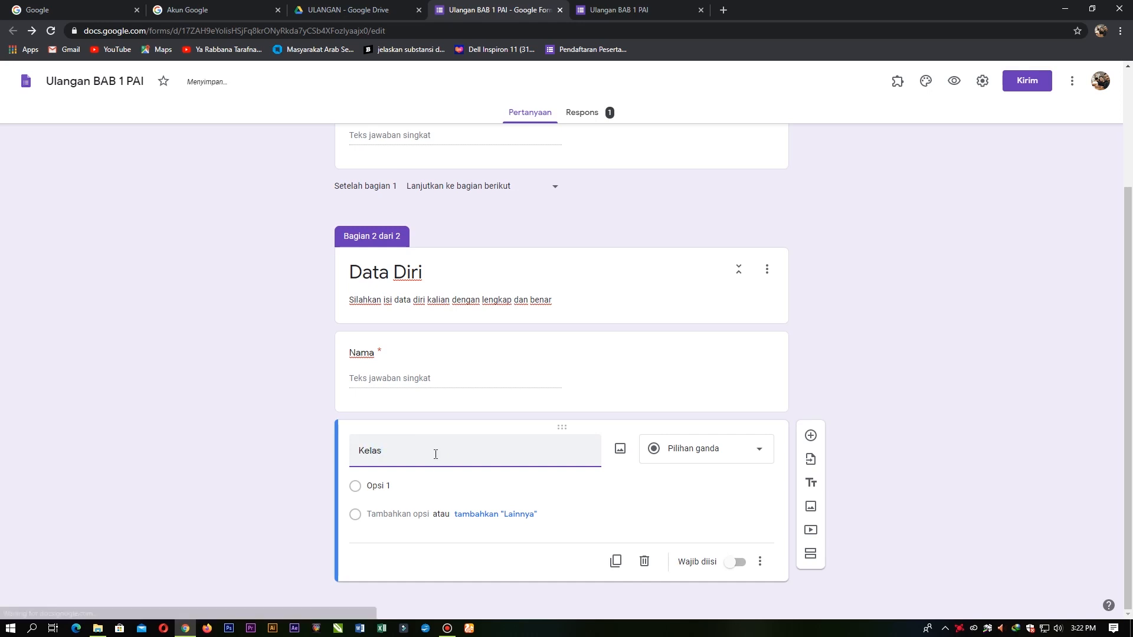
click(691, 452)
Step: Change Kelas to a drop-down question with first option '7 A'
click(586, 416)
click(716, 450)
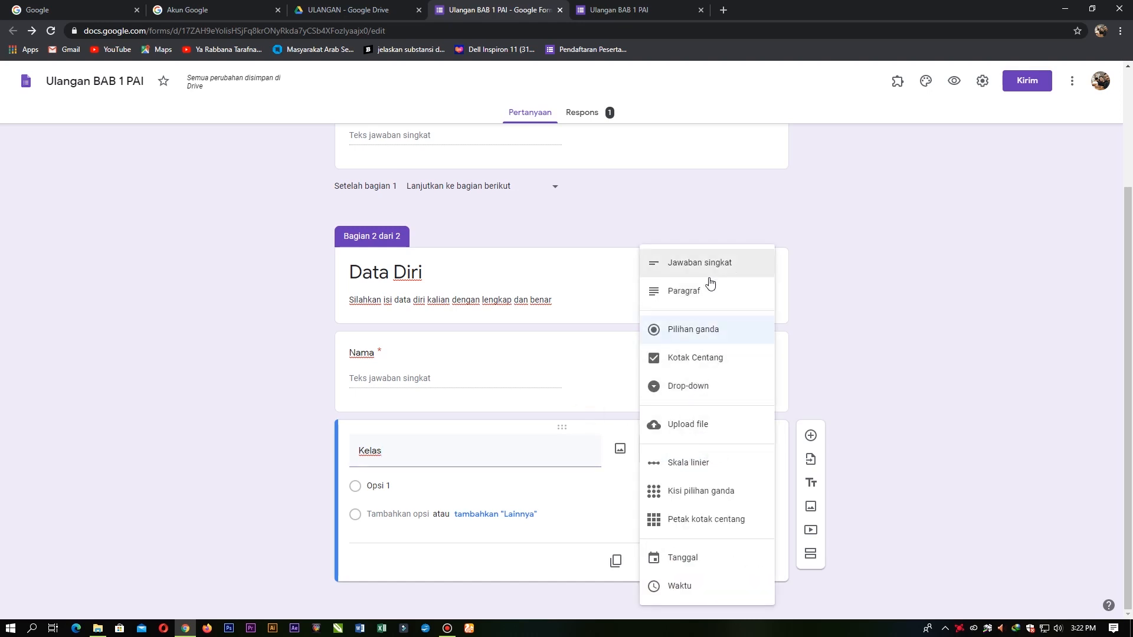
click(707, 390)
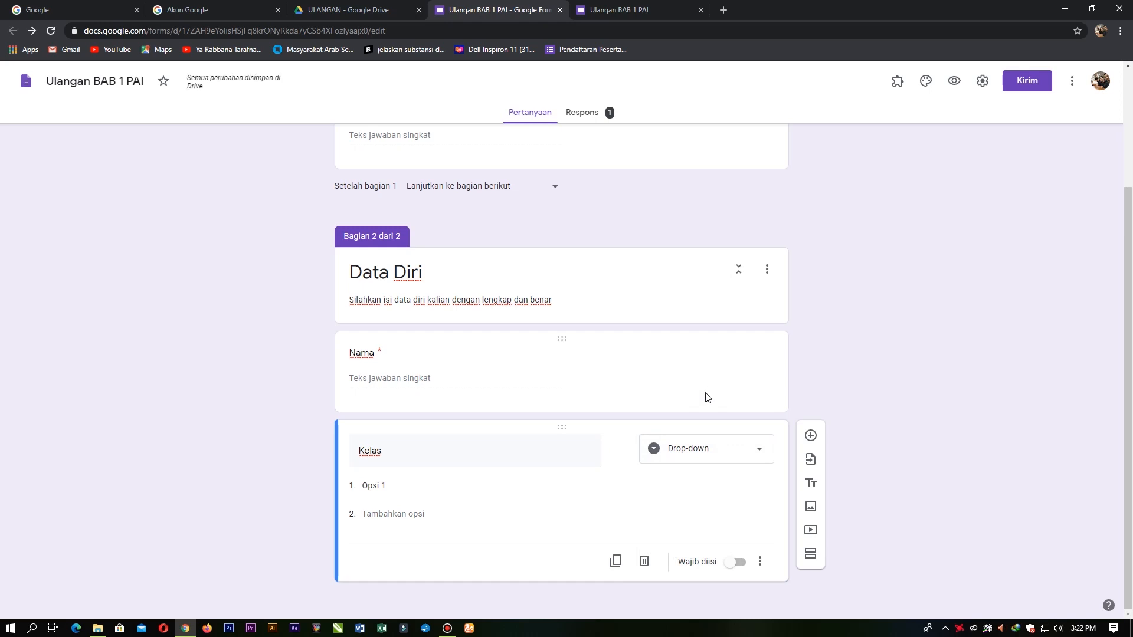
click(409, 487)
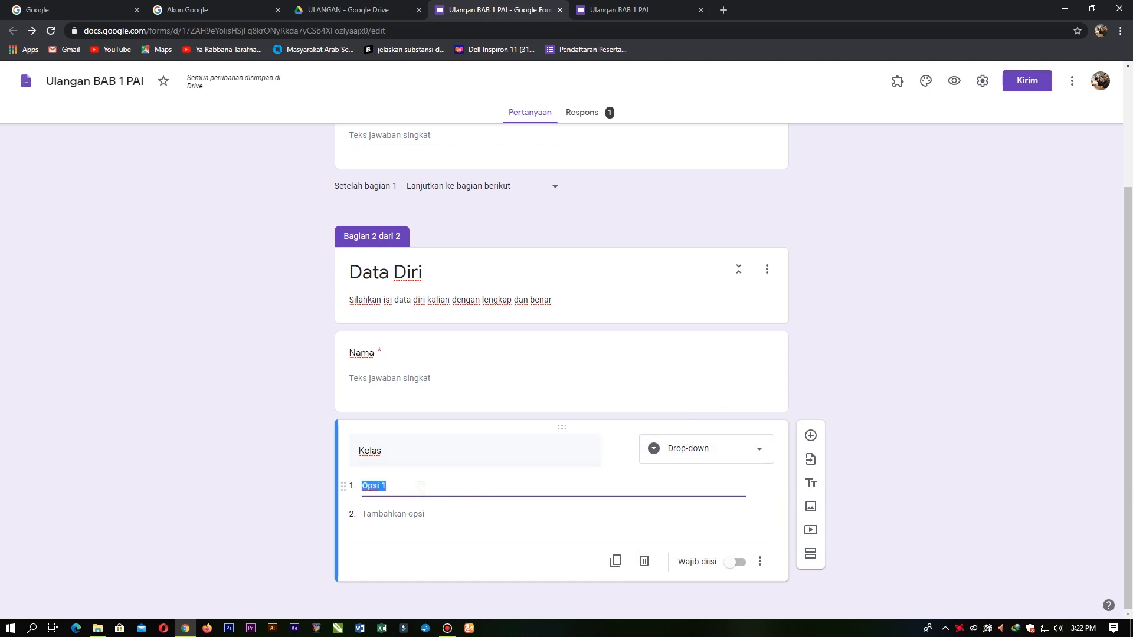
text(Kelas)
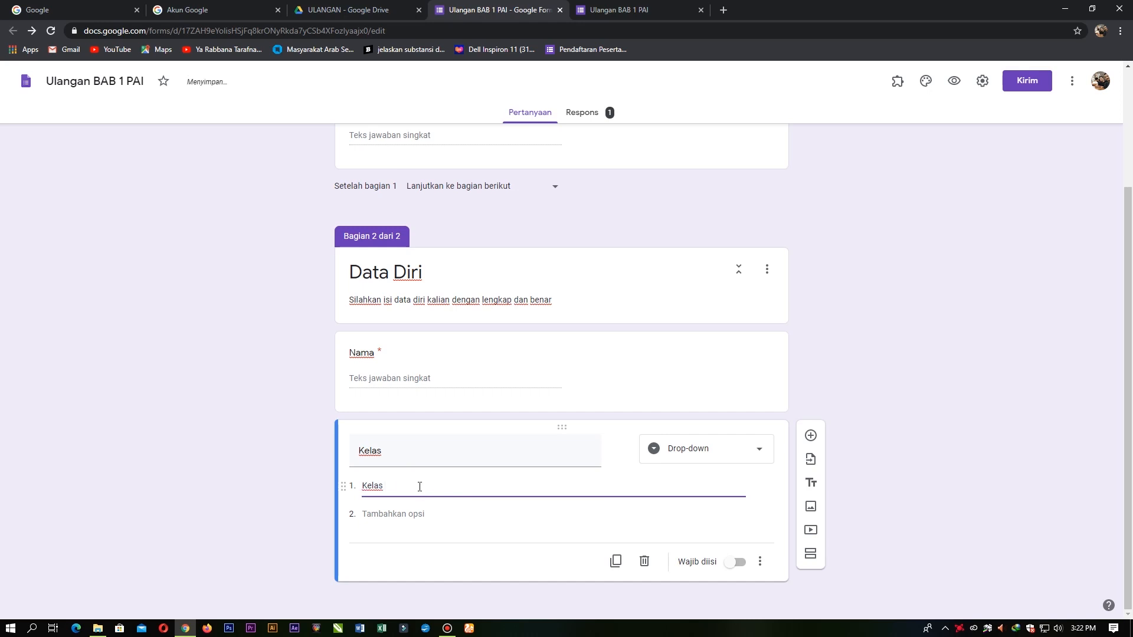
key(BackSpace)
key(BackSpace)
key(BackSpace)
key(BackSpace)
key(BackSpace)
key(BackSpace)
text(&)
key(BackSpace)
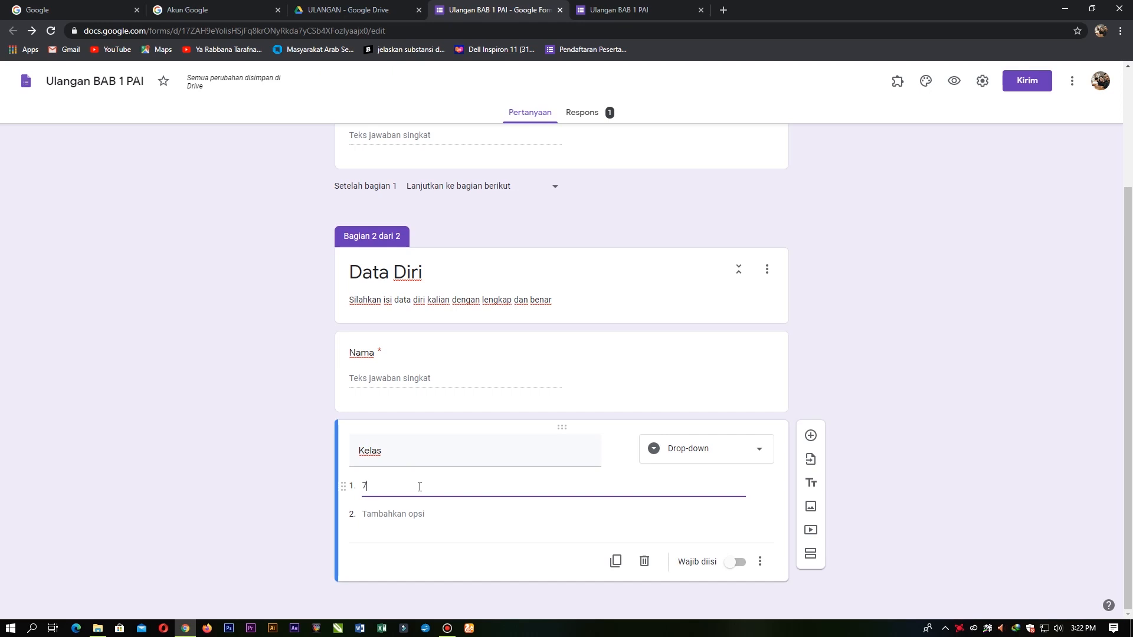
text(A)
key(Return)
Step: Add the drop-down options 7 B, 7 C, 7 D and 7 E
text(7 b)
key(BackSpace)
text(B)
key(Return)
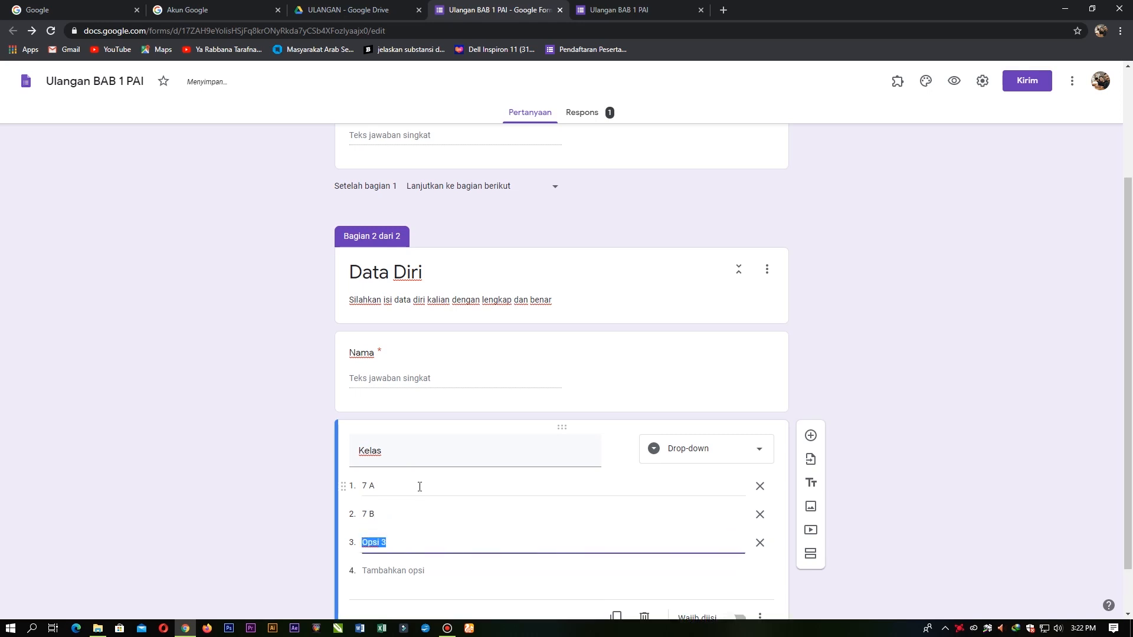
text(7 C)
key(Return)
text(7)
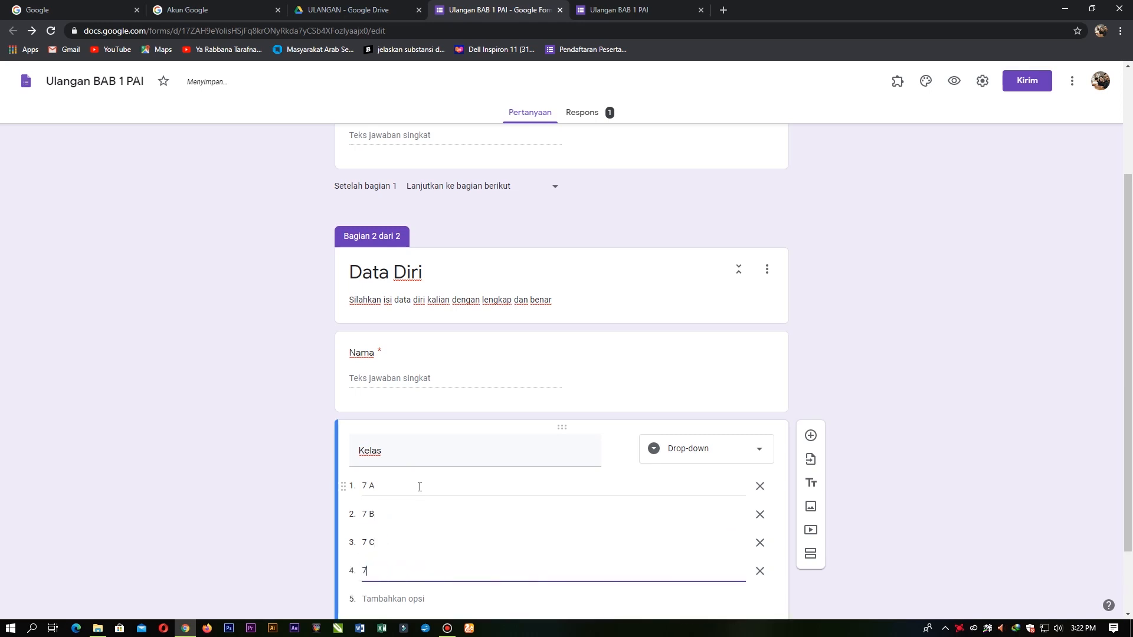
text( D)
key(Return)
text(7 E)
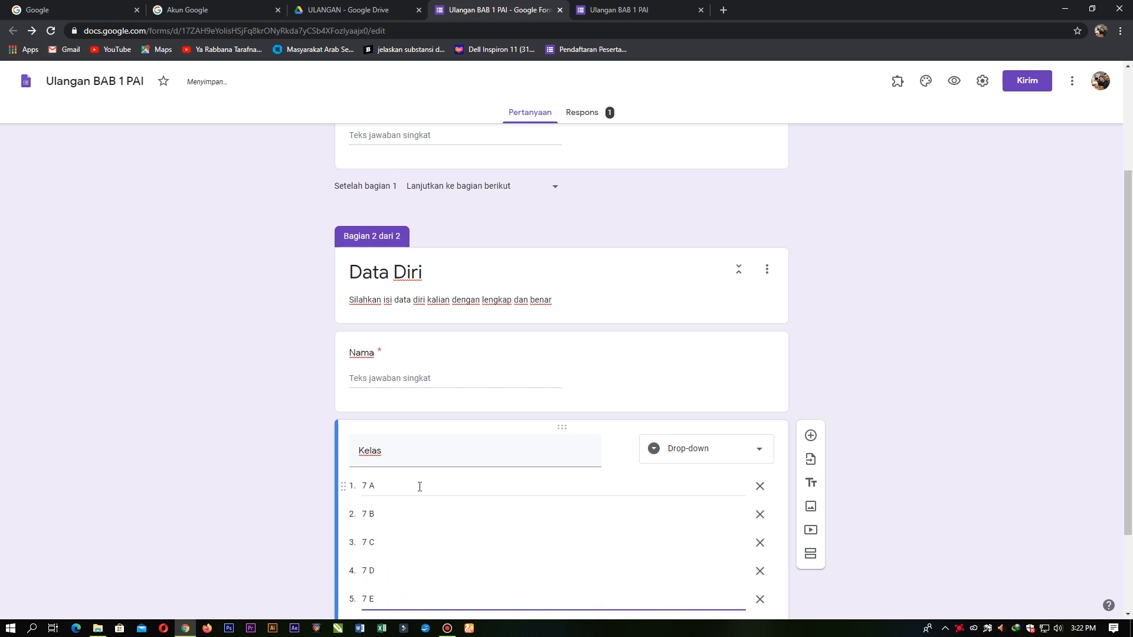
scroll(387, 480, down, 2)
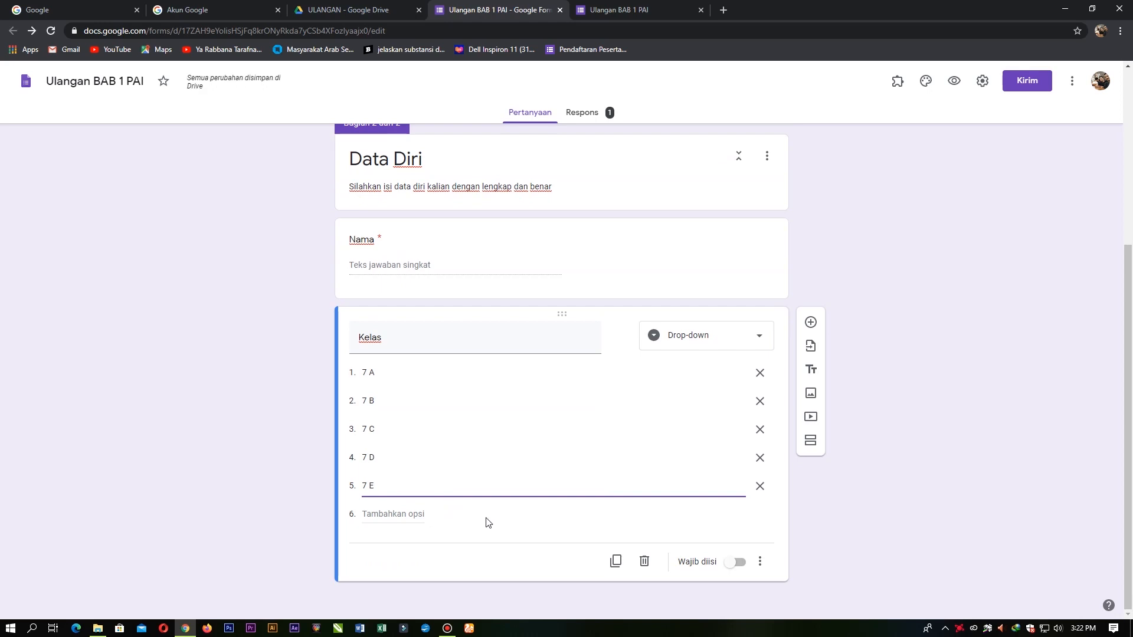
click(892, 515)
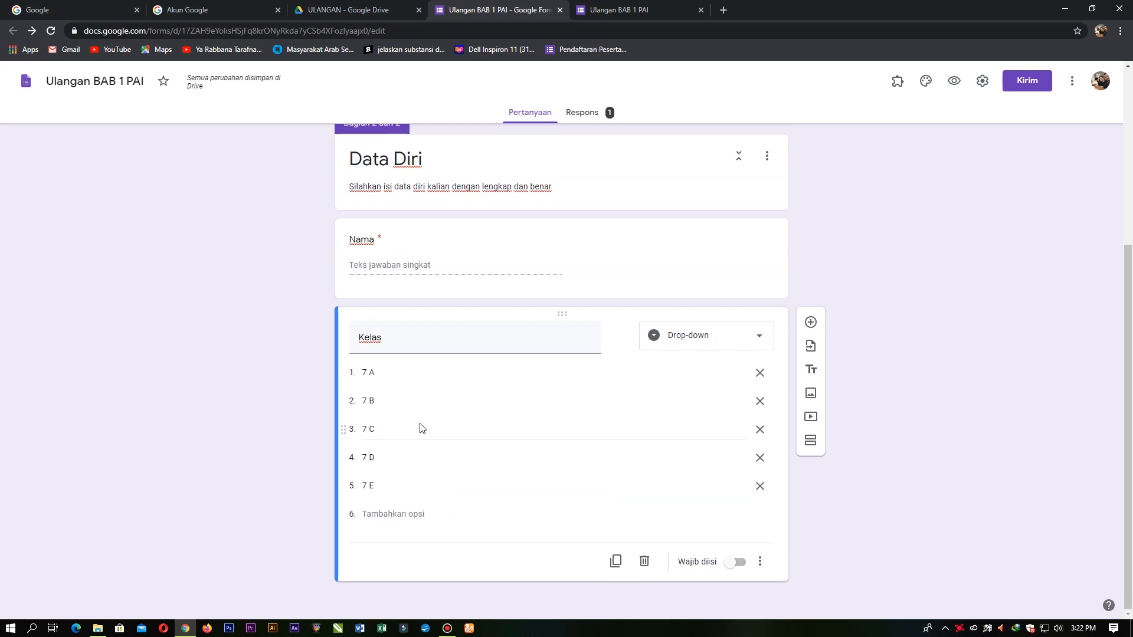
click(953, 84)
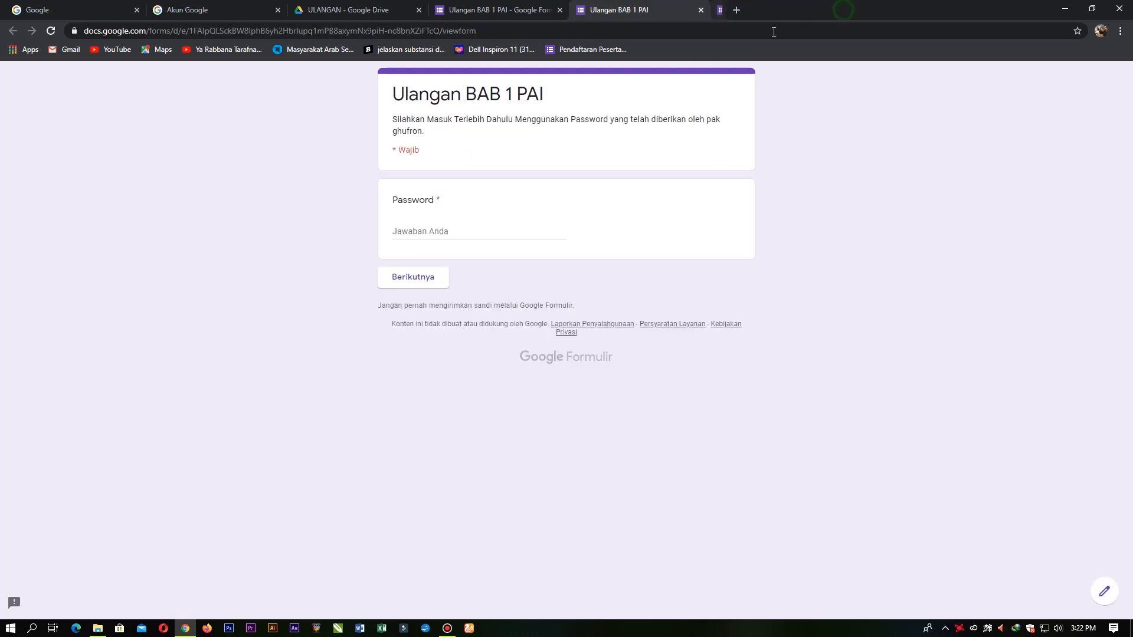
click(498, 224)
text(belajar)
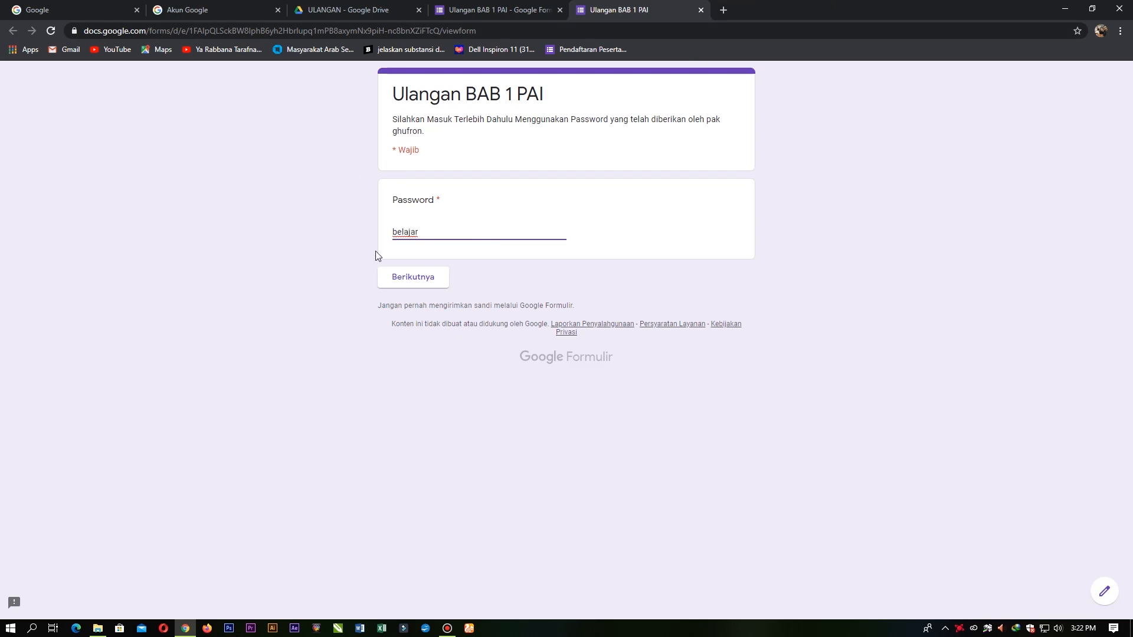
click(406, 274)
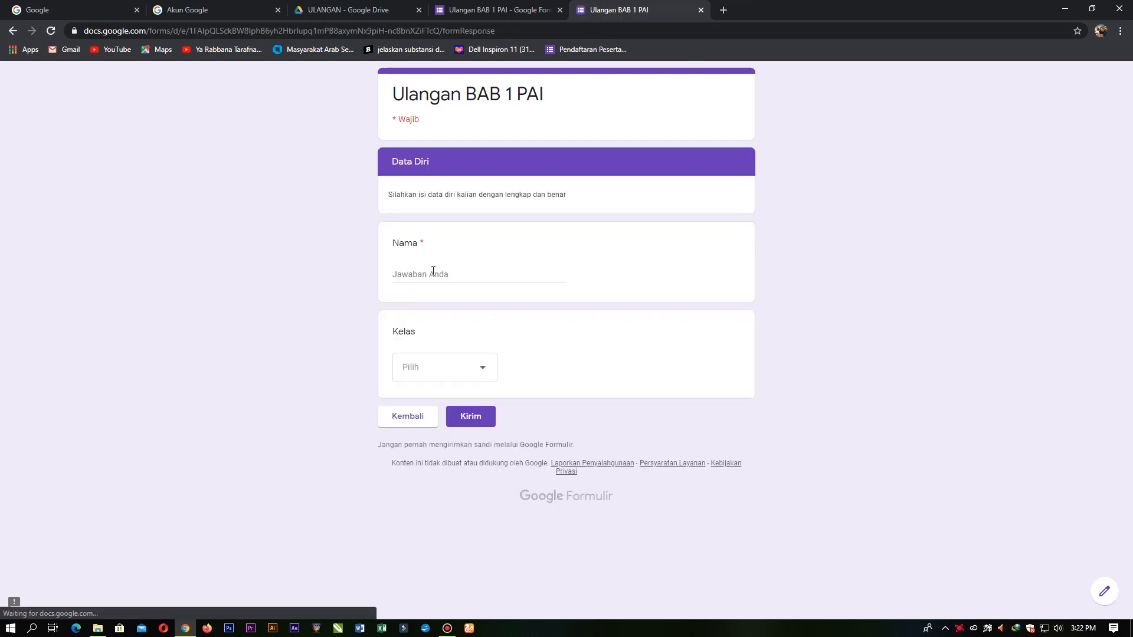
click(448, 277)
text(sdasd)
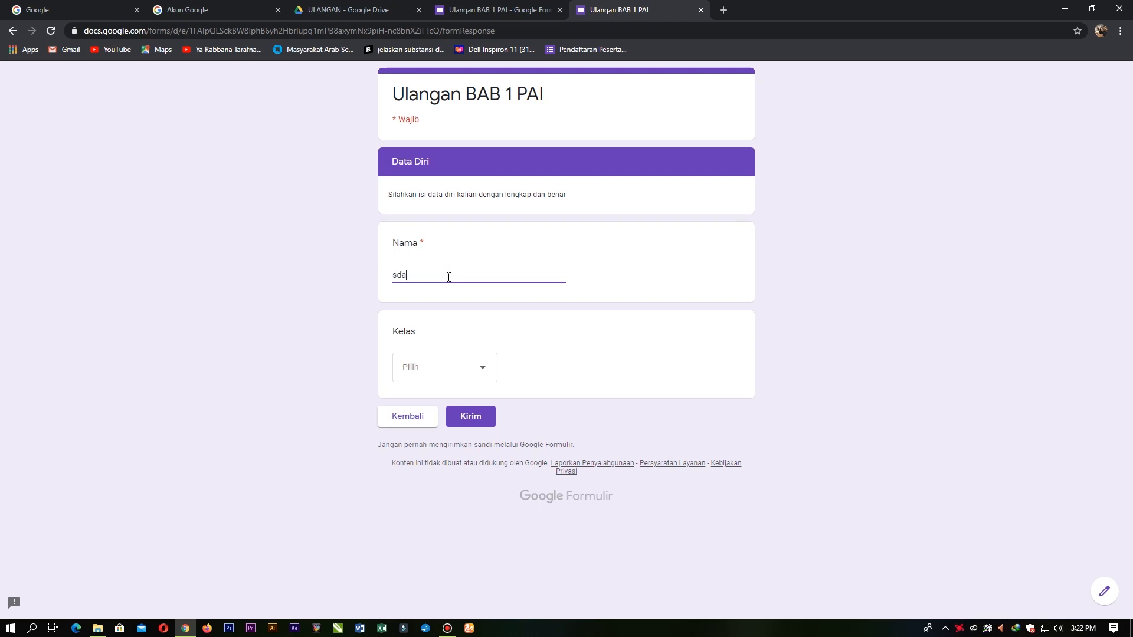
key(BackSpace)
key(BackSpace)
key(BackSpace)
key(BackSpace)
click(436, 376)
click(431, 469)
click(440, 369)
click(726, 316)
click(485, 275)
click(449, 373)
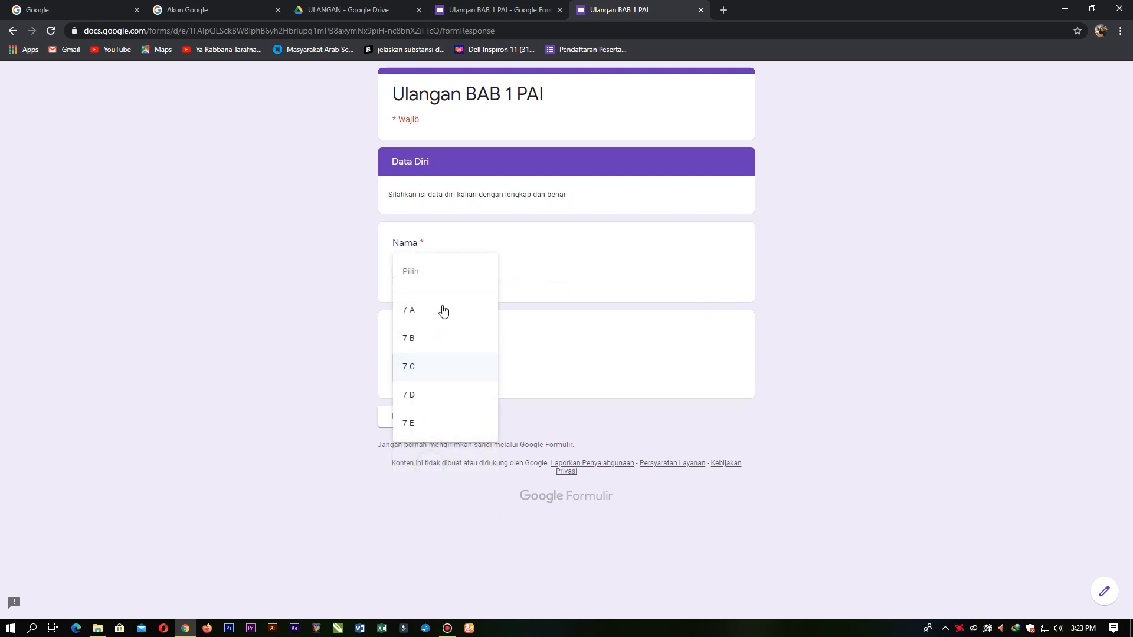
click(422, 396)
click(442, 365)
click(435, 286)
click(436, 360)
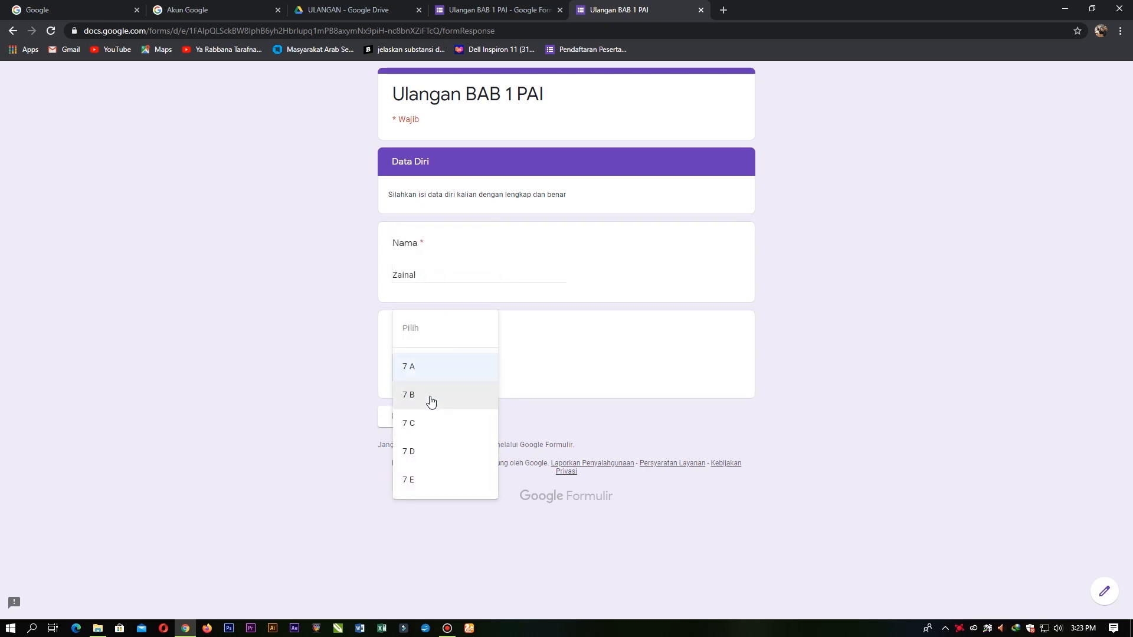
click(430, 397)
click(432, 367)
click(832, 370)
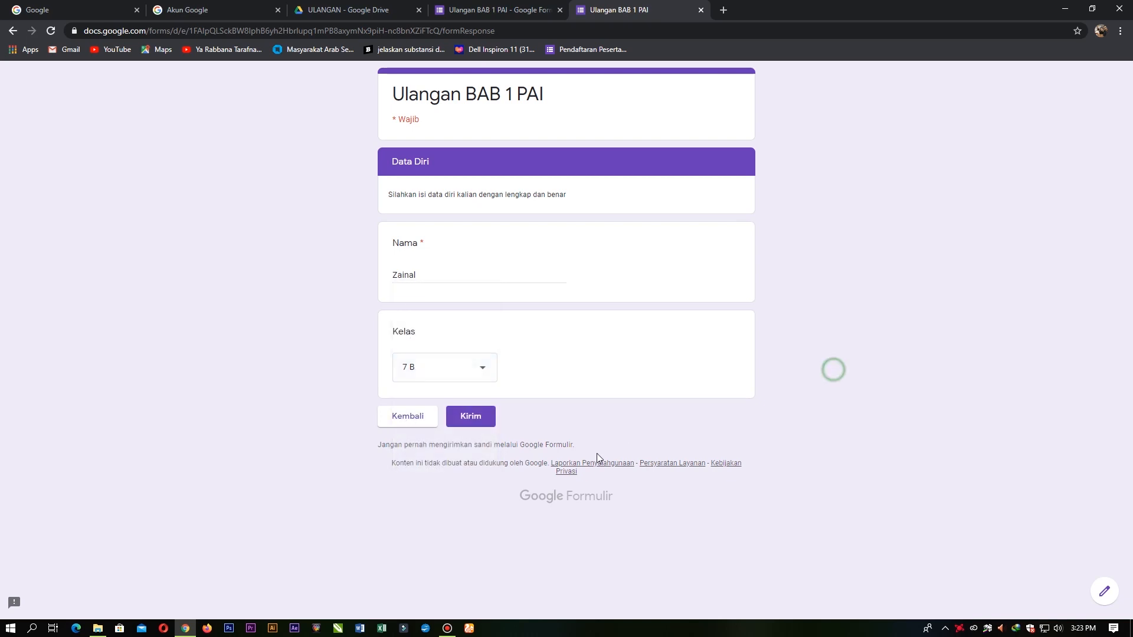
click(535, 12)
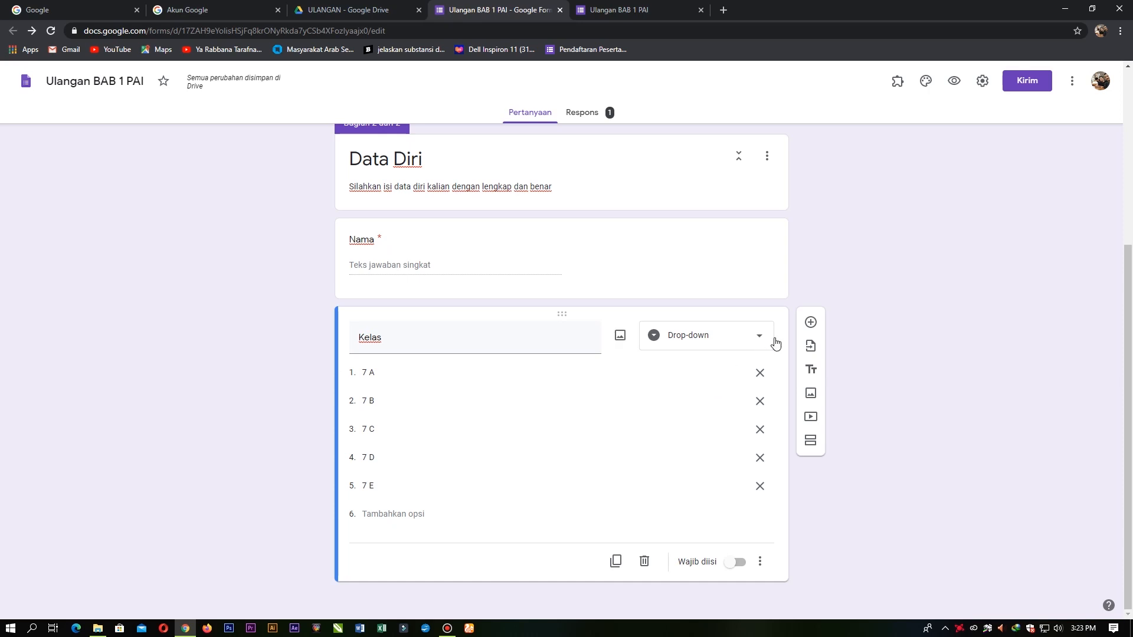
Step: Add a new question titled 'No Absen' below Kelas
click(809, 323)
click(522, 449)
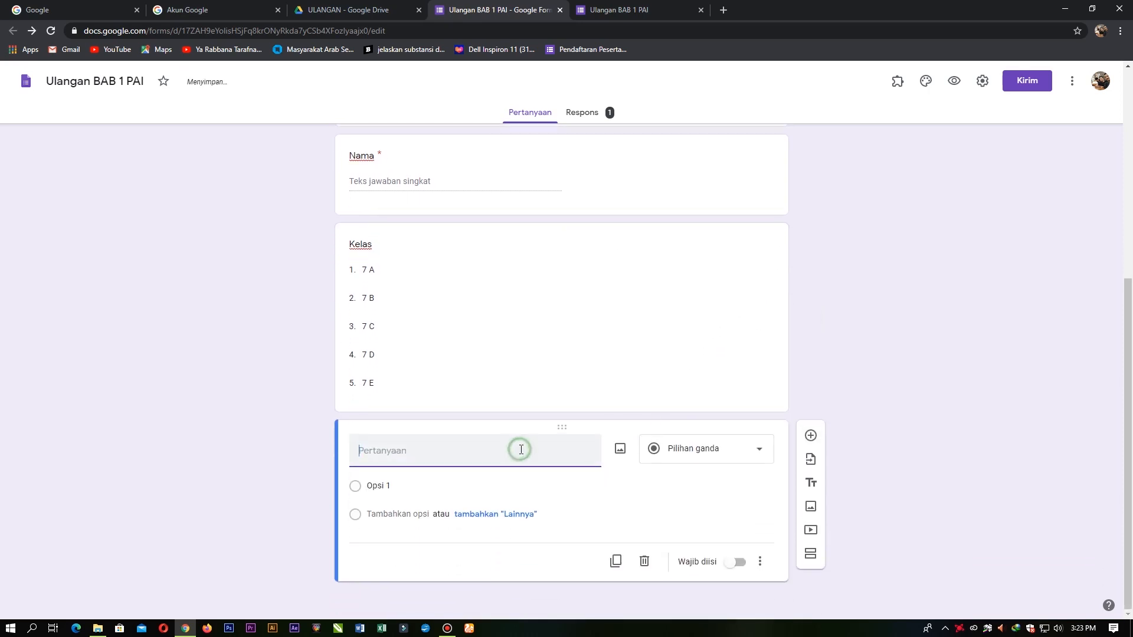
text(No Absen)
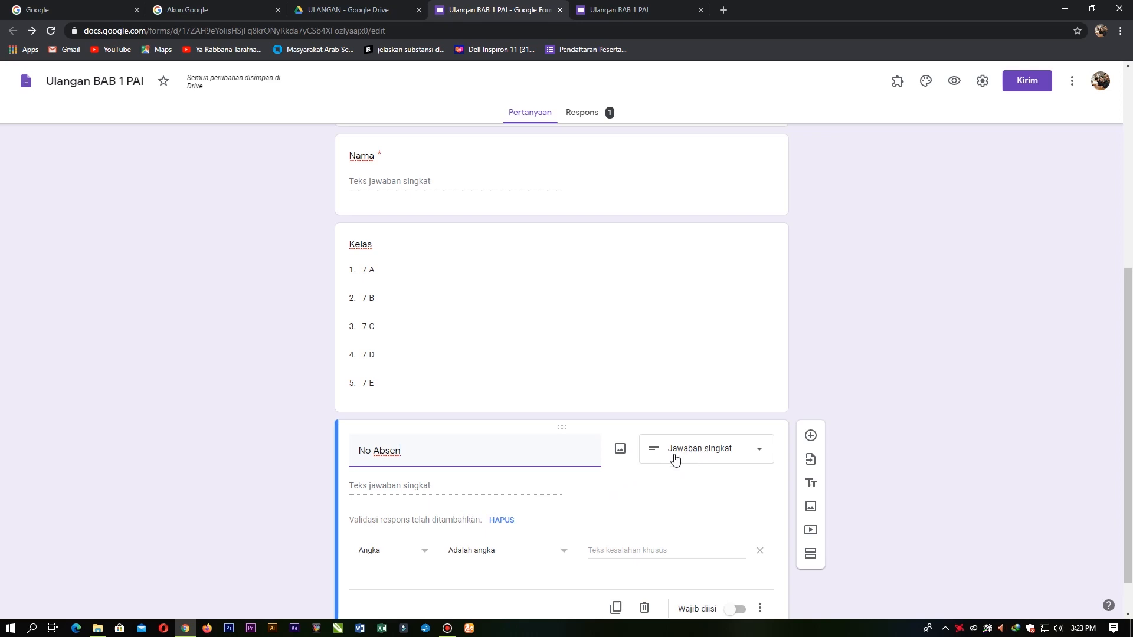
scroll(619, 523, down, 1)
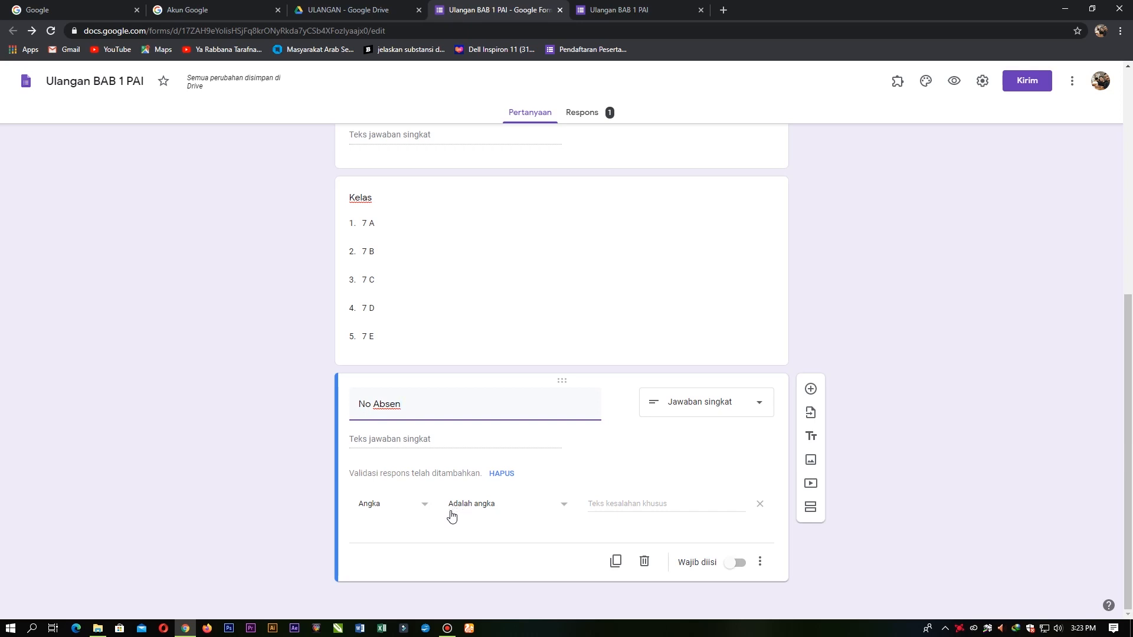
Step: Set No Absen's response validation to a number less than 40
click(557, 505)
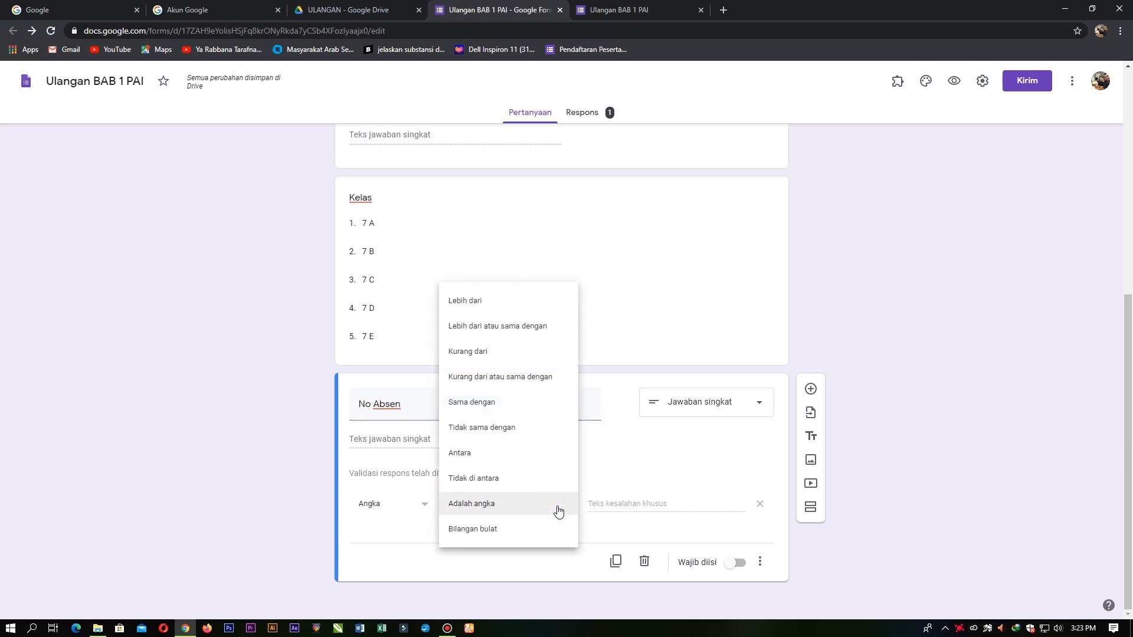
click(459, 510)
click(419, 507)
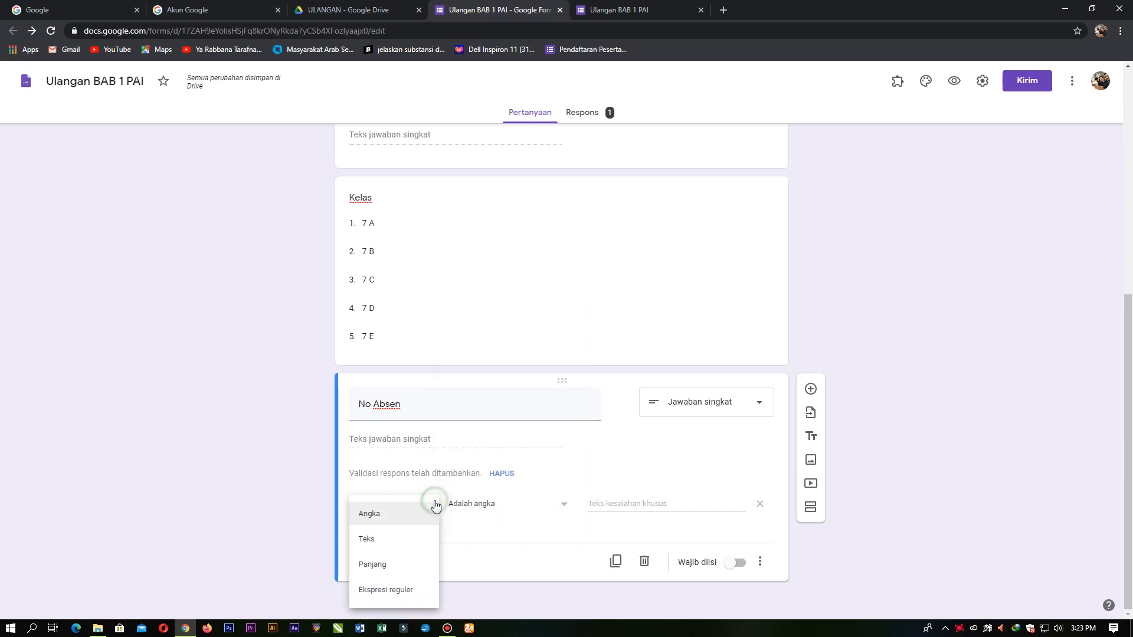
click(424, 513)
click(523, 507)
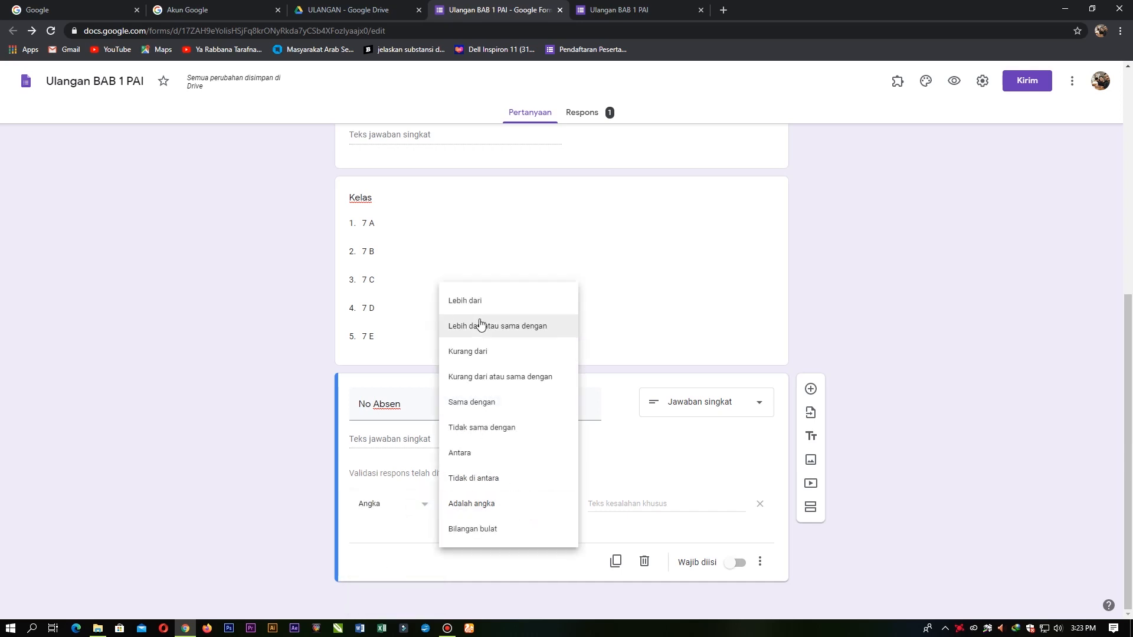
click(638, 471)
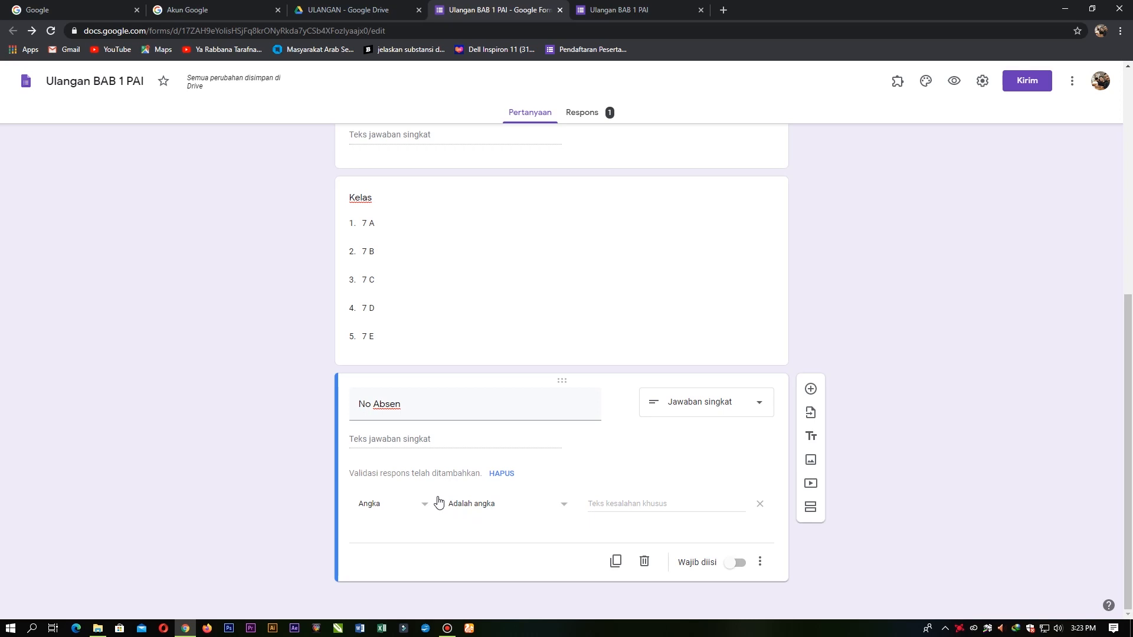
click(476, 503)
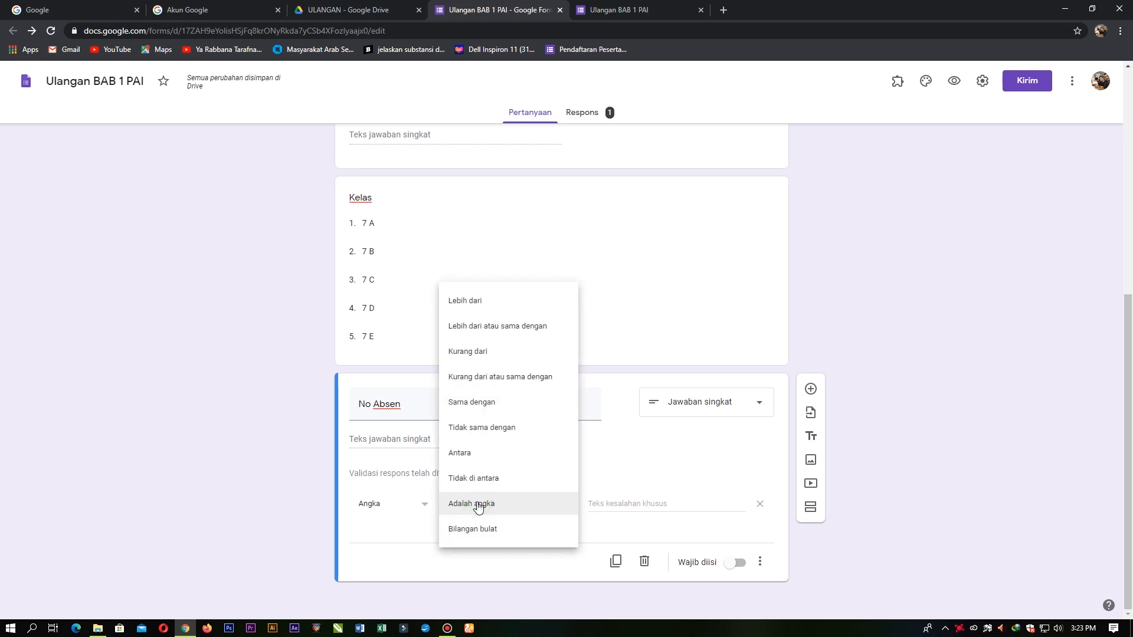
click(494, 354)
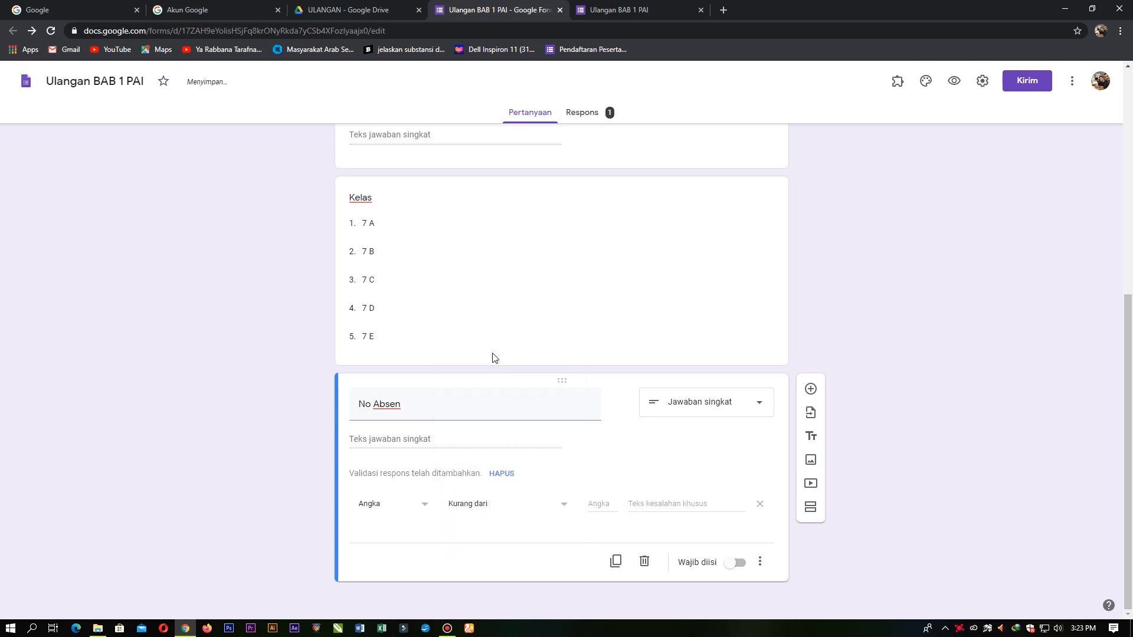
click(602, 505)
text(40)
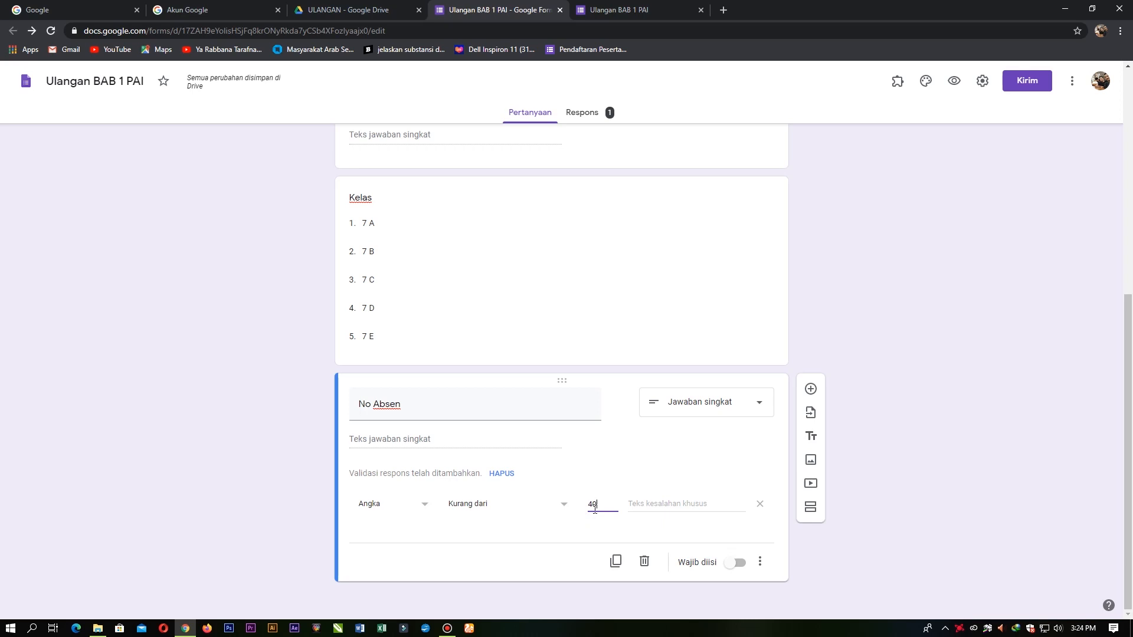
Step: Enter the custom error text 'maaf no absen yang anda masukan salah'
click(673, 503)
click(483, 508)
click(495, 416)
click(654, 508)
text(maaf)
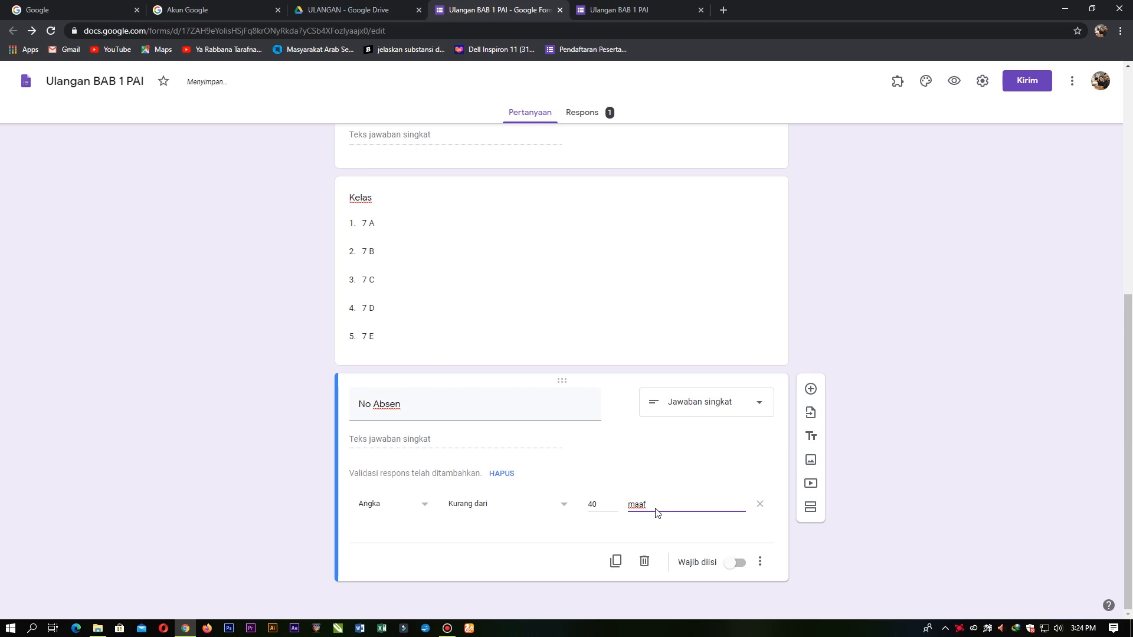
text( no absen yang anda )
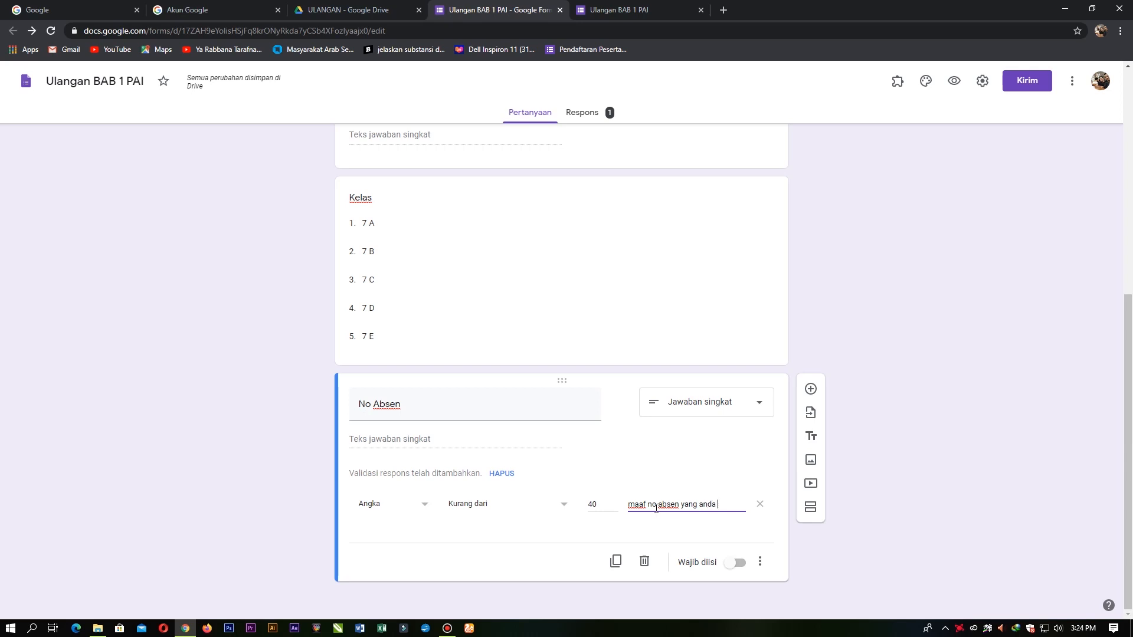
text(masukan salah)
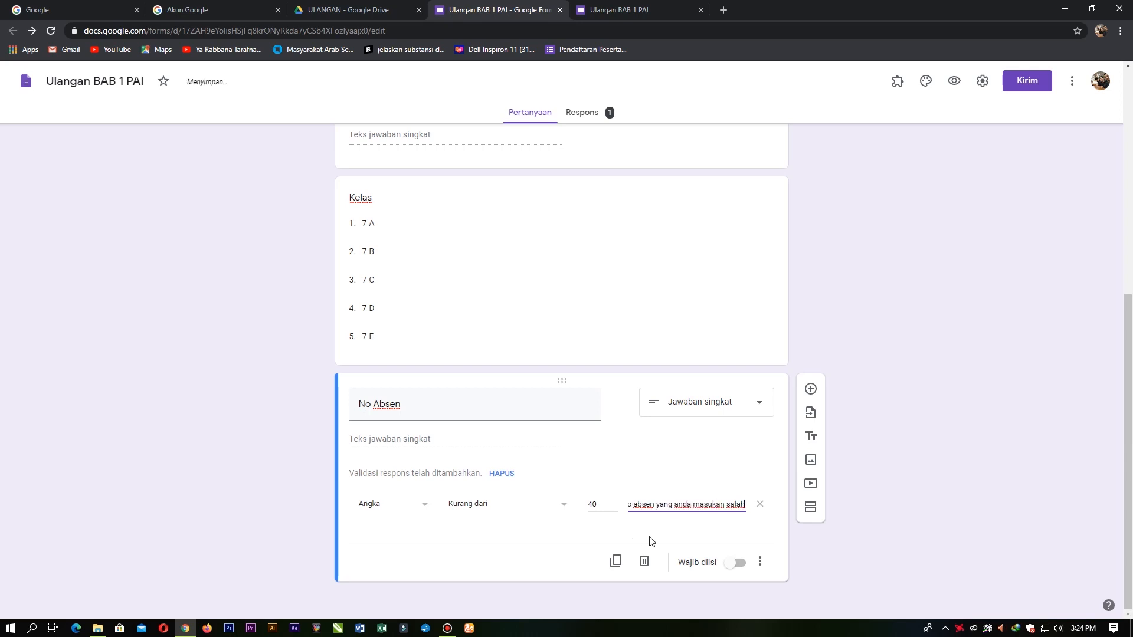
Step: Open a fresh form preview and close the old preview tab
click(872, 564)
click(954, 88)
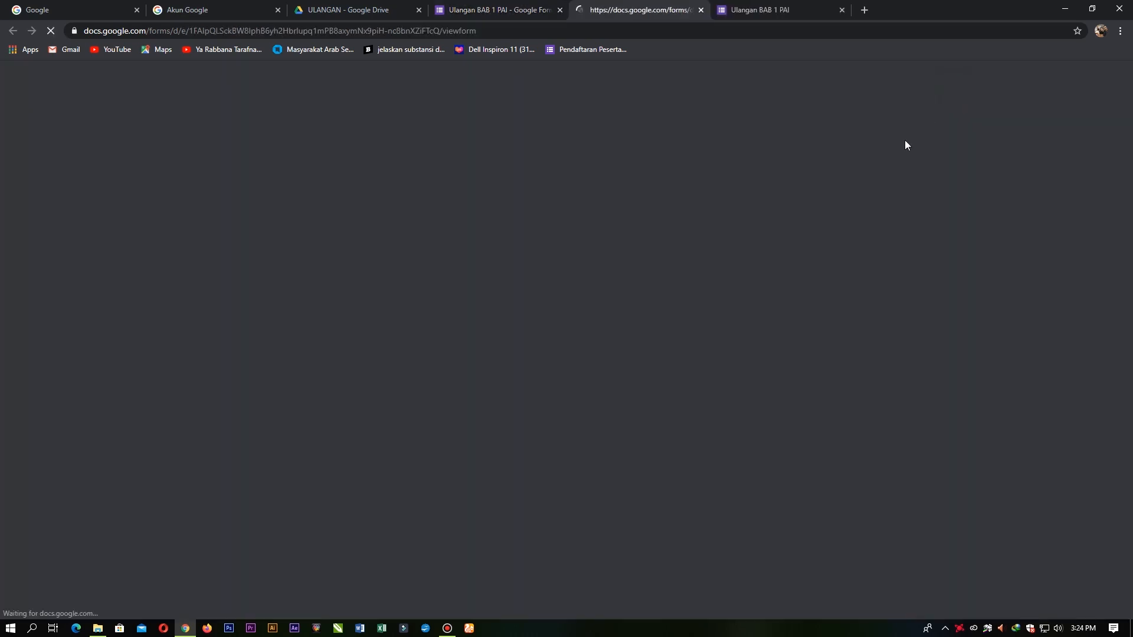
click(785, 10)
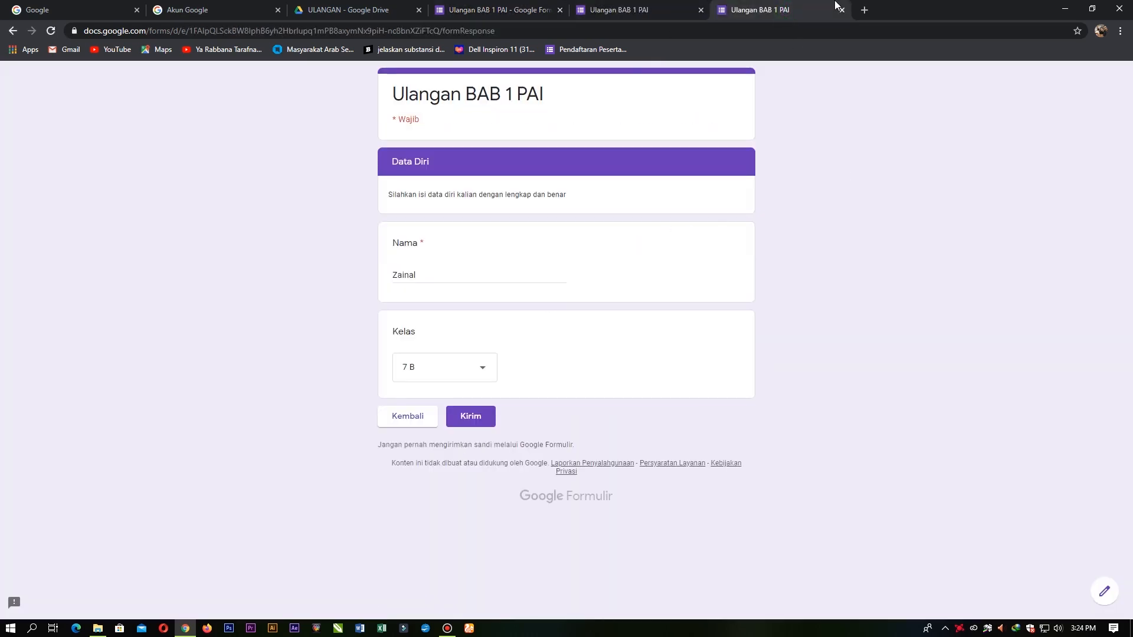
click(847, 31)
key(Return)
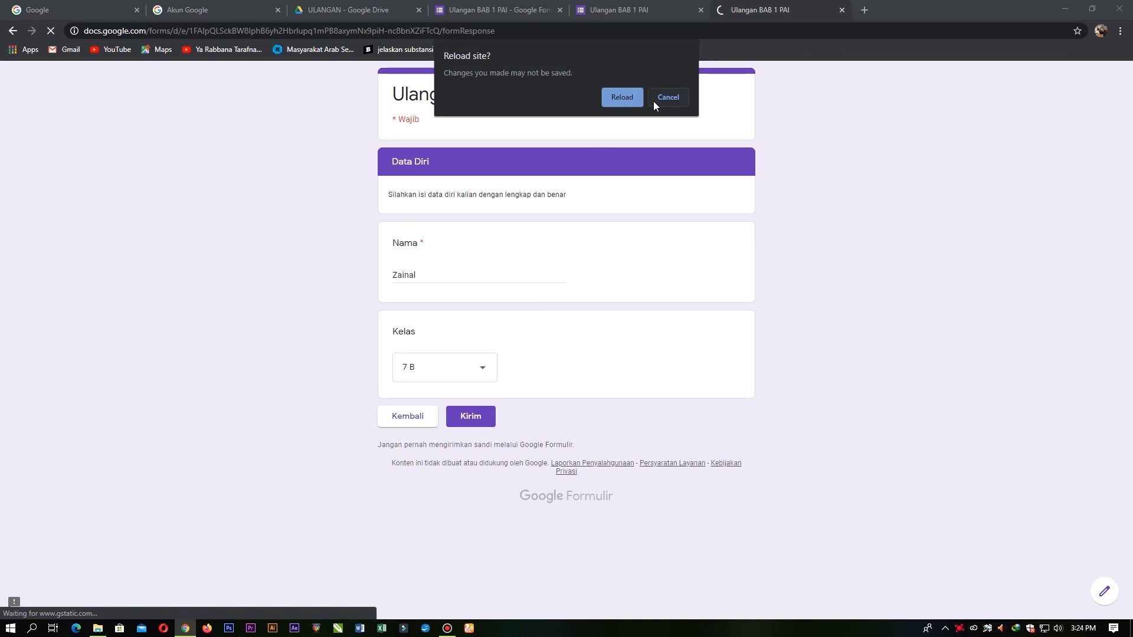
click(674, 98)
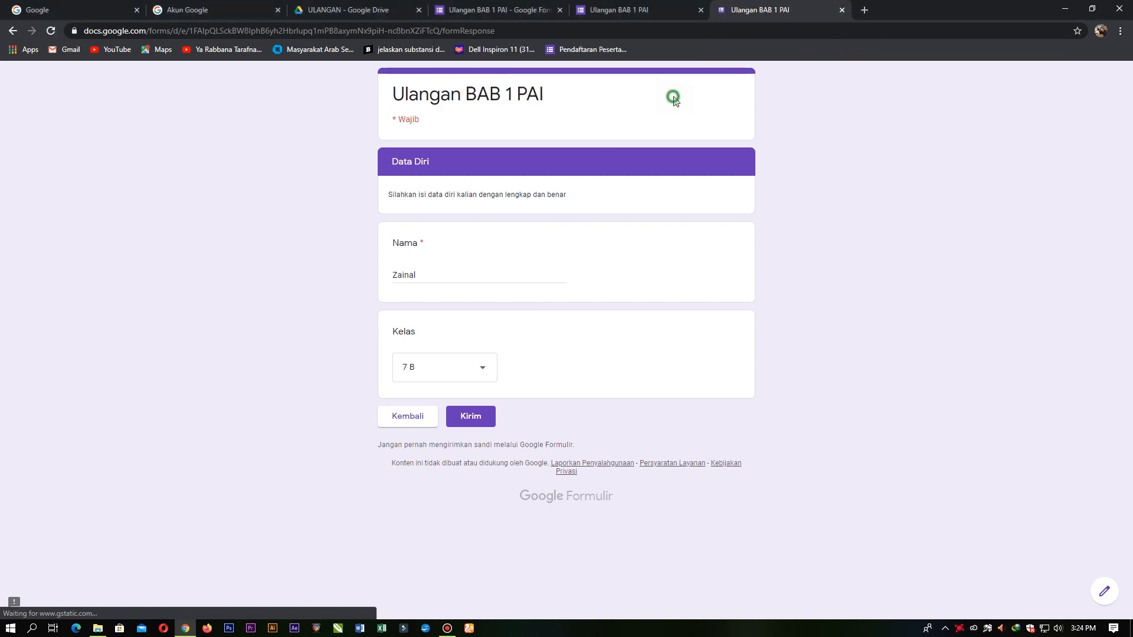
click(842, 11)
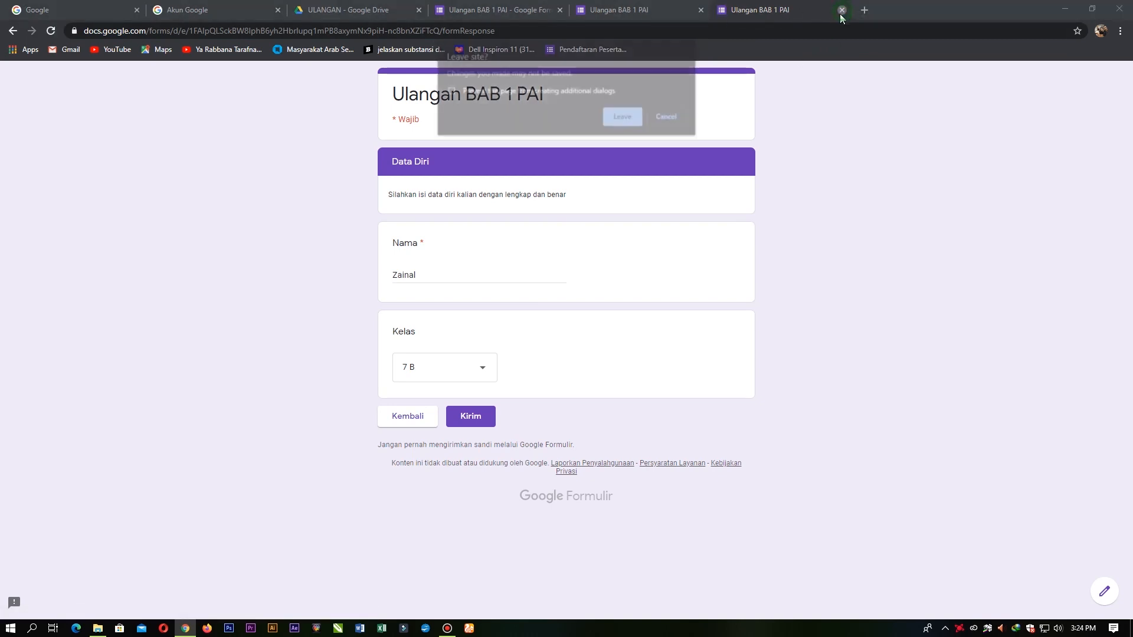
click(638, 117)
Step: Pass the password page and submit No Absen 60 to trigger the validation error
click(480, 229)
text(belajar)
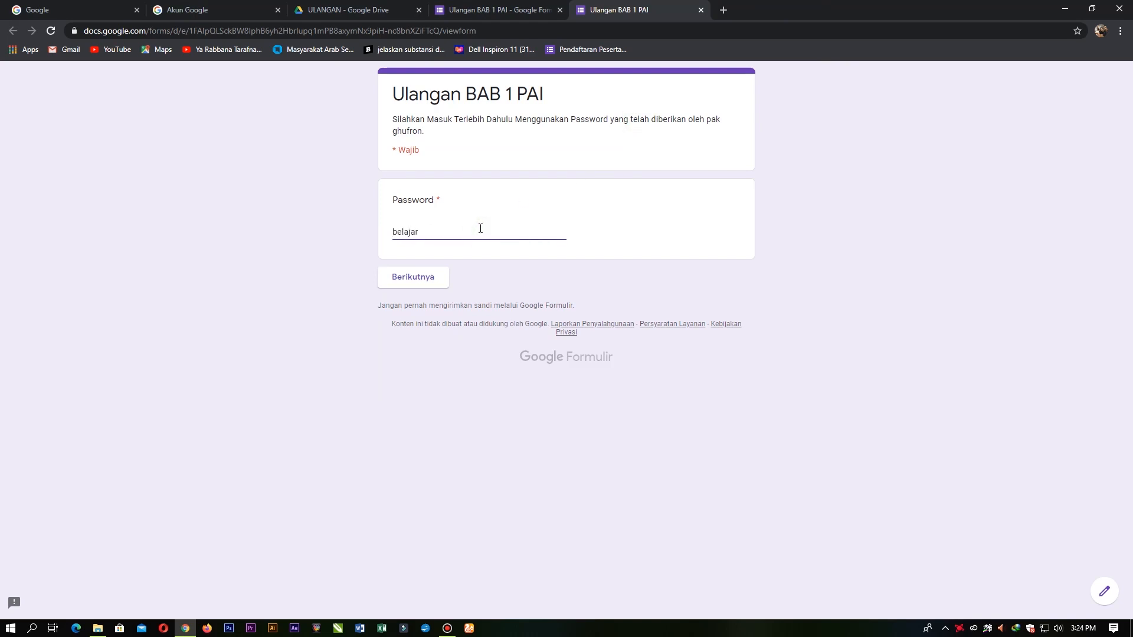
click(408, 278)
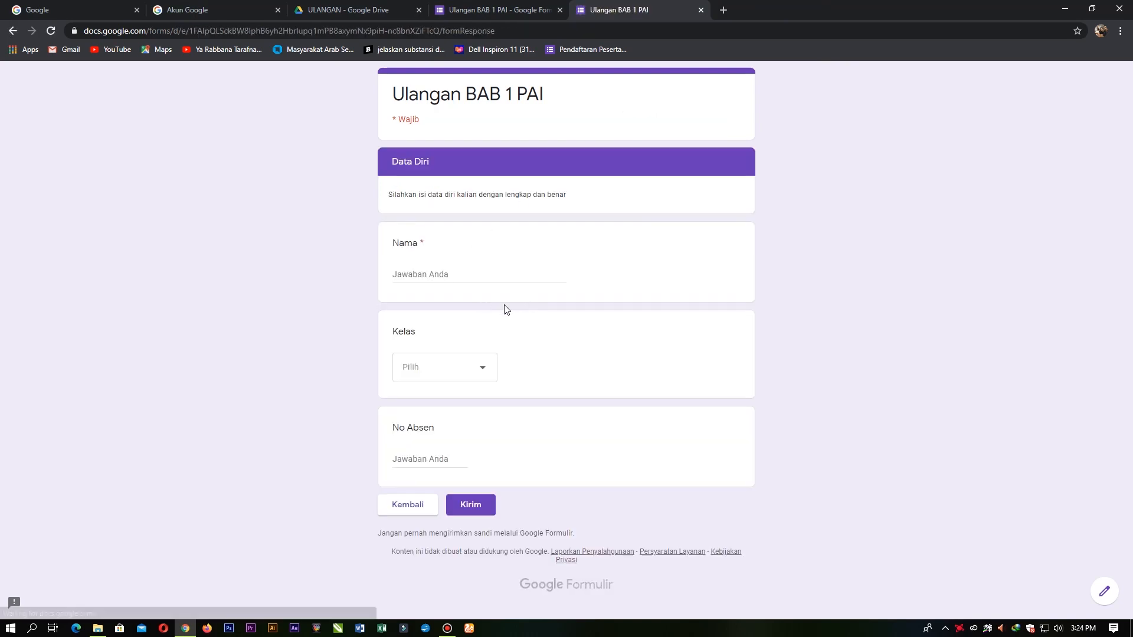
click(431, 459)
text(60)
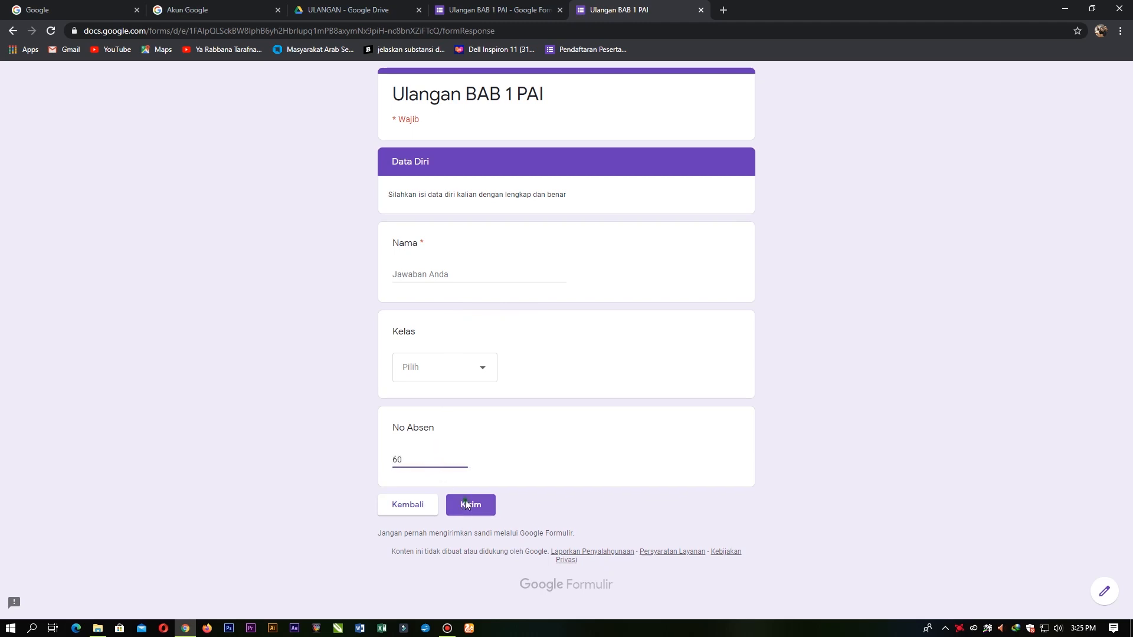
click(465, 504)
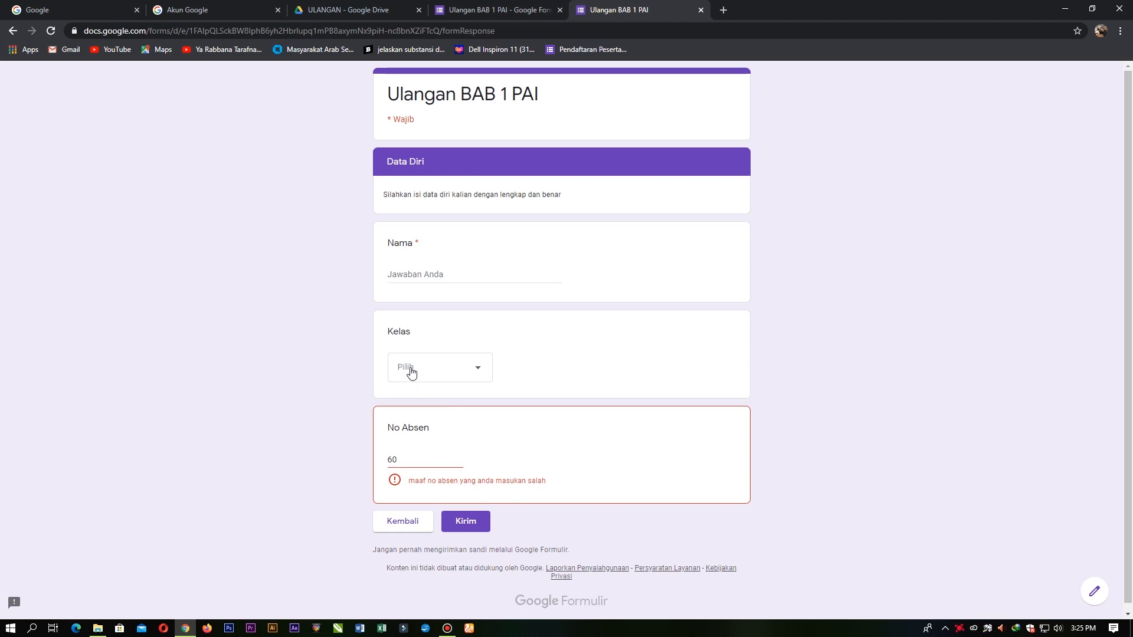
Step: Make the Kelas and No Absen questions required, then add a new question below No Absen
click(467, 11)
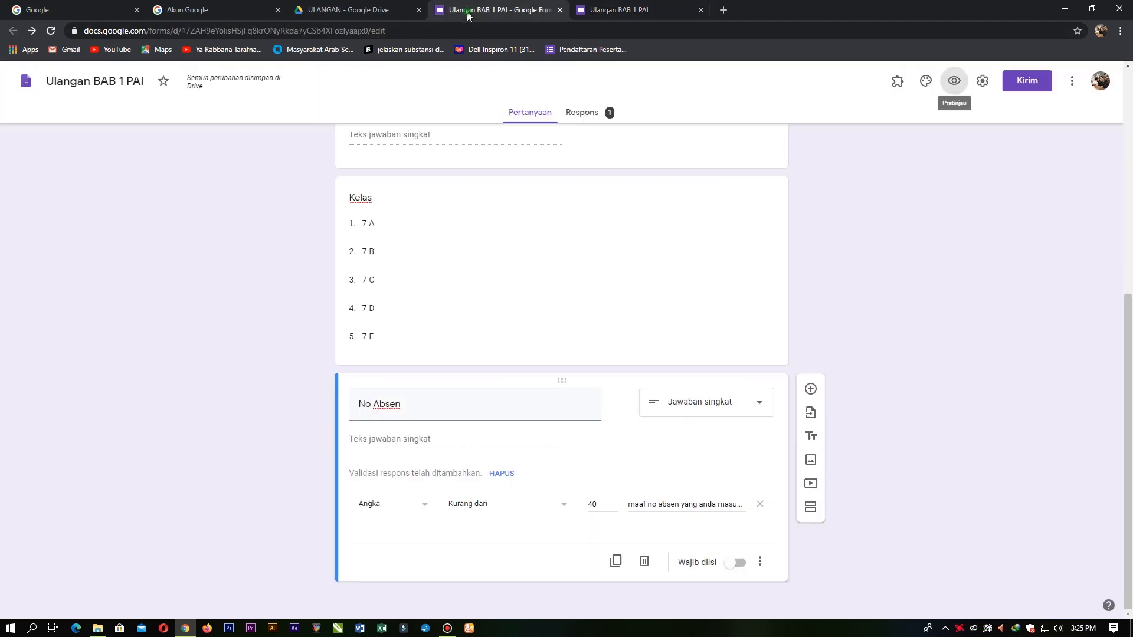
click(562, 271)
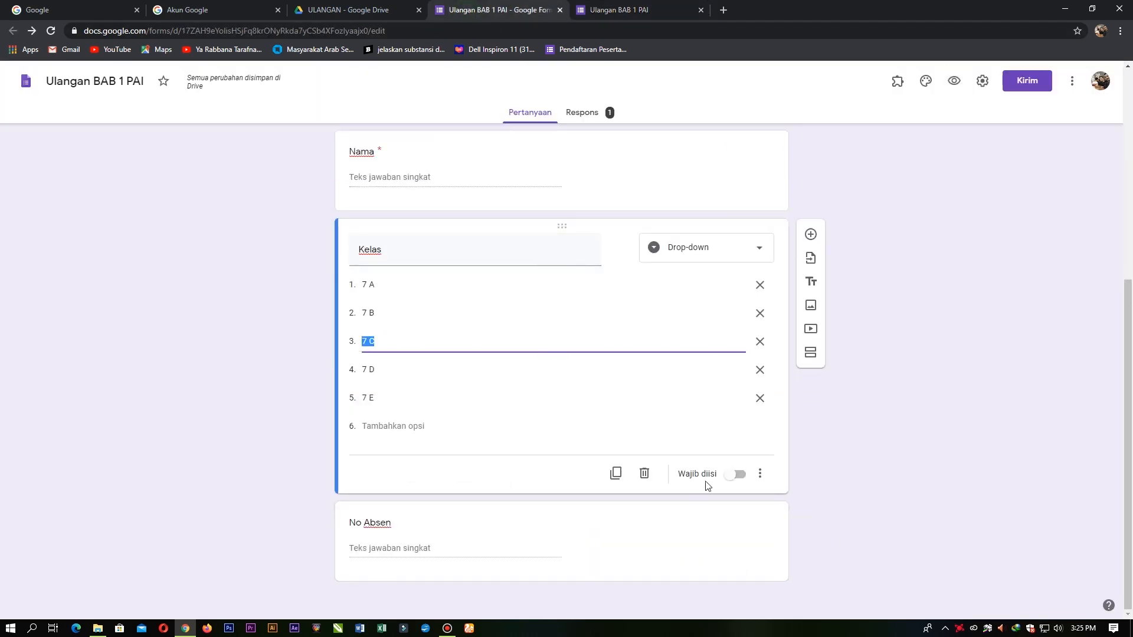
click(742, 478)
click(604, 533)
click(734, 563)
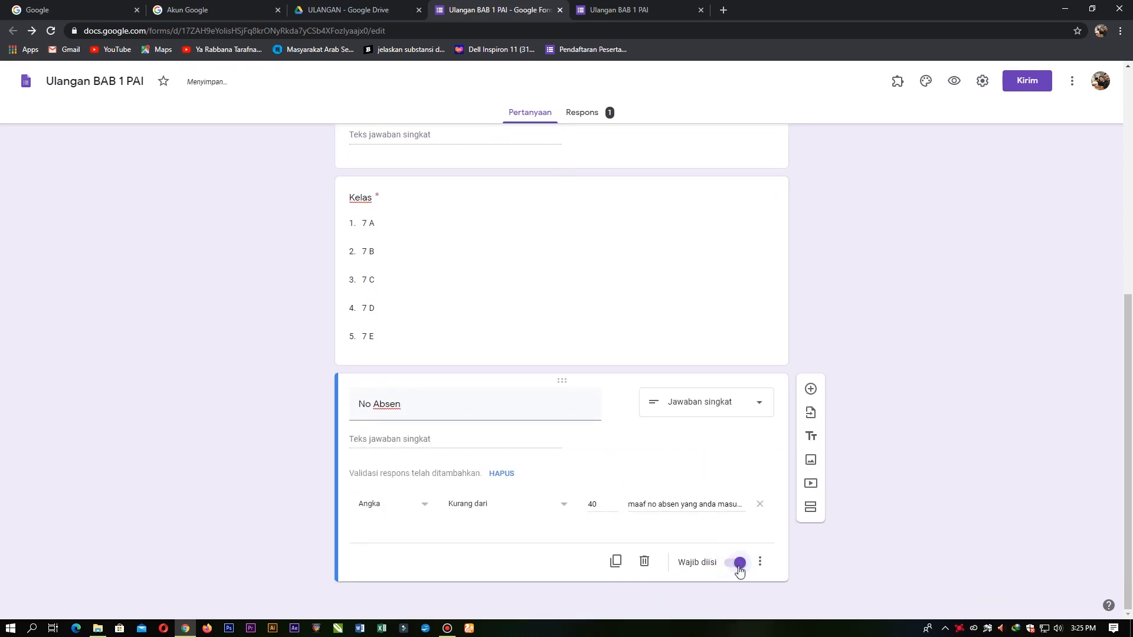
scroll(413, 413, up, 3)
scroll(387, 319, down, 3)
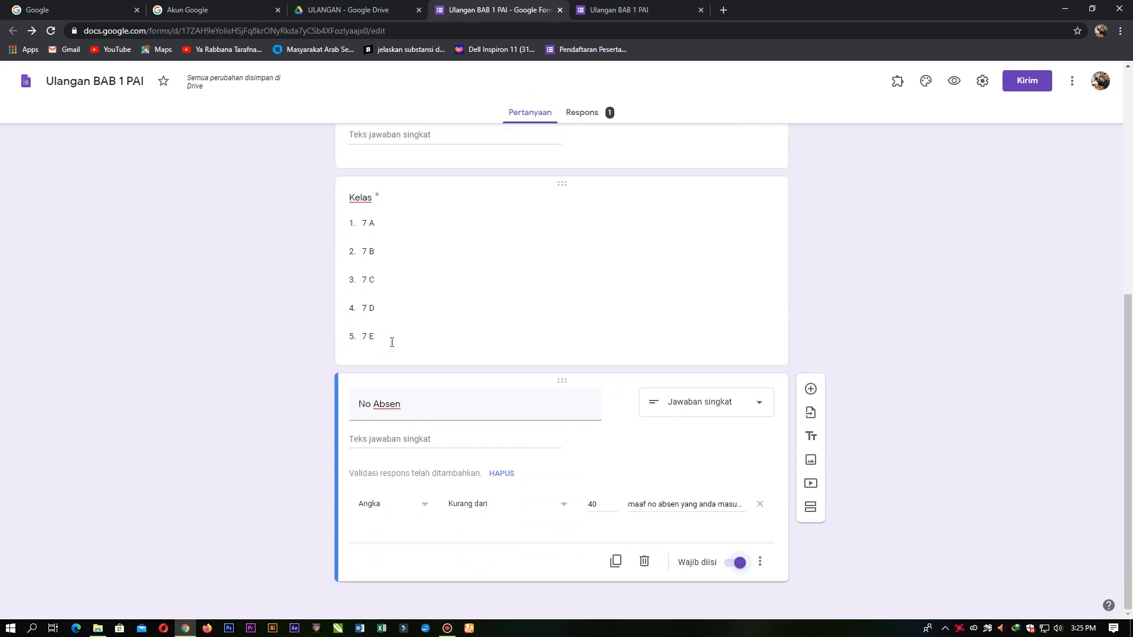
click(811, 389)
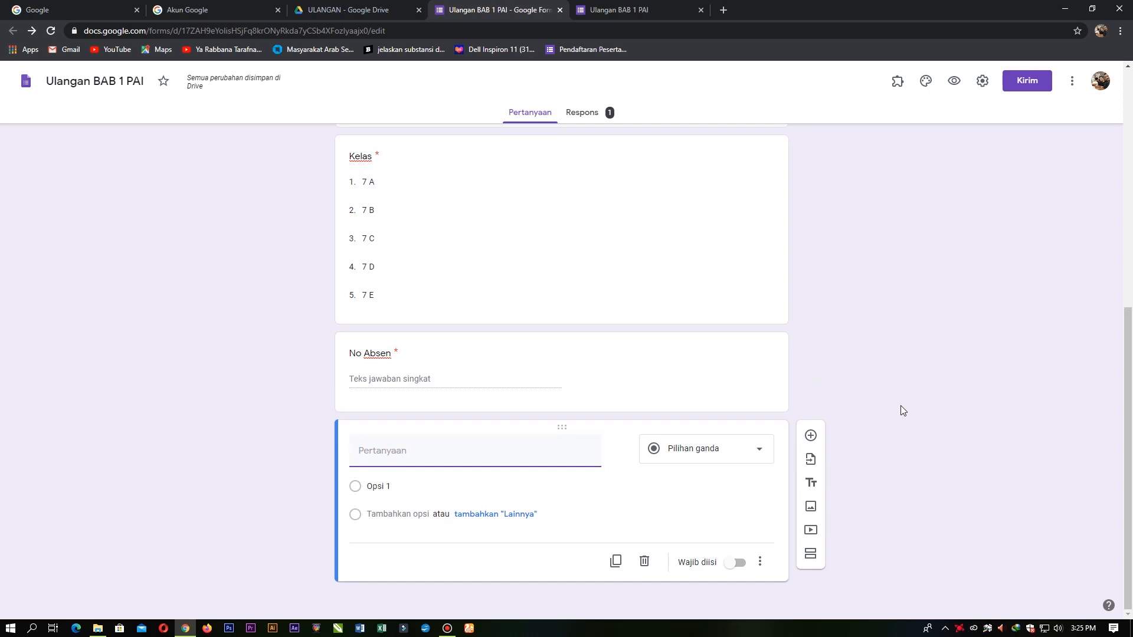
Step: Enter the question 'Sudahkah kalian Belajar dirumah untukk ulangan' and make it a drop-down
text(Sudahkah)
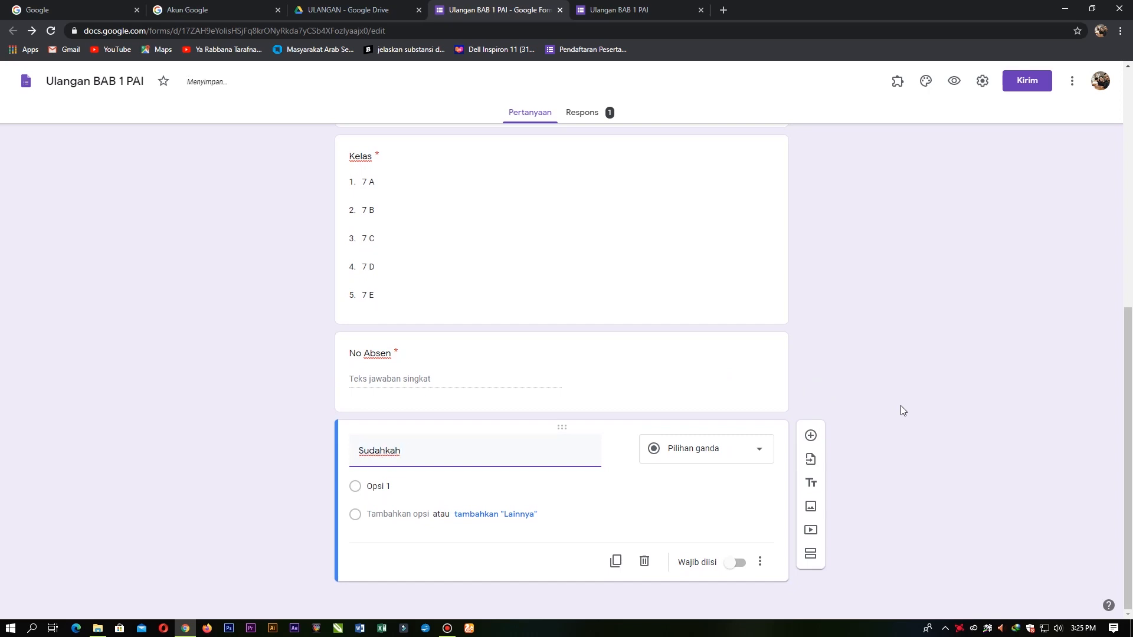
text( kalian bel)
key(BackSpace)
key(BackSpace)
key(BackSpace)
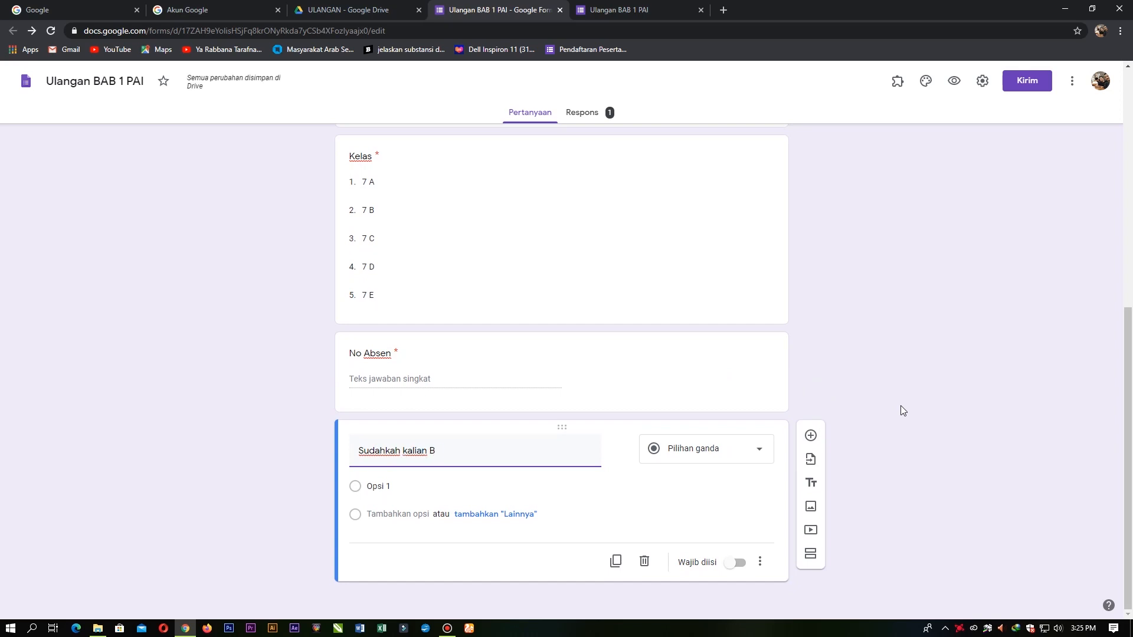
text(Belajar dirumah untukk ulangan ini?)
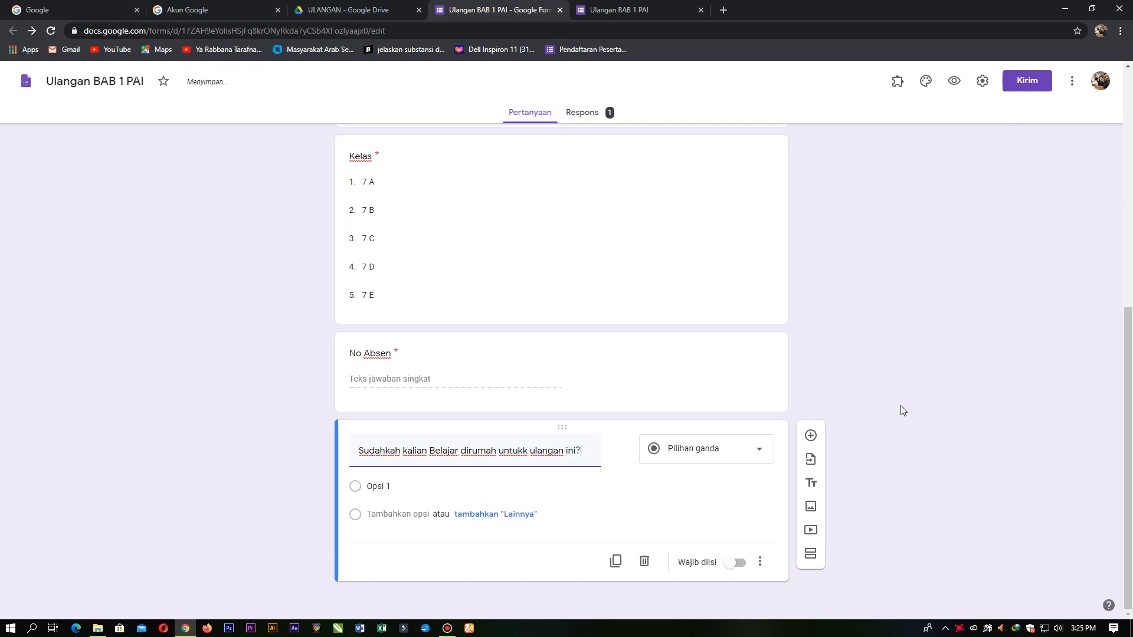
click(744, 460)
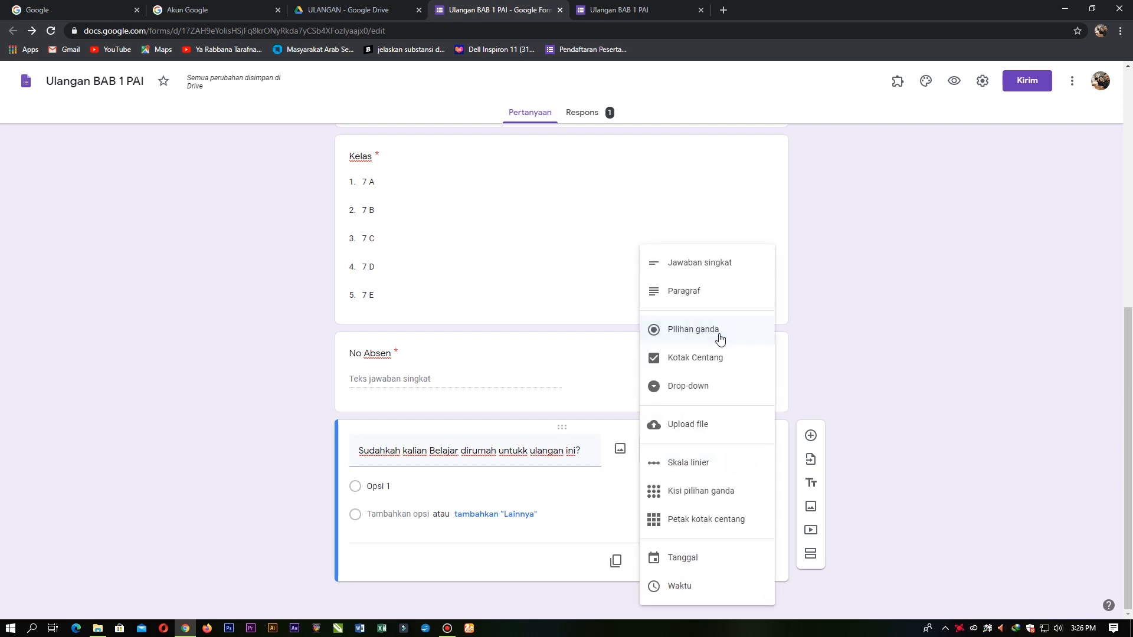
click(705, 386)
Step: Add the options 'Ya, Saya Belajar' and 'Tidak, Saya Tidak Belajar'
click(464, 492)
text(Ya)
key(BackSpace)
text(a, S)
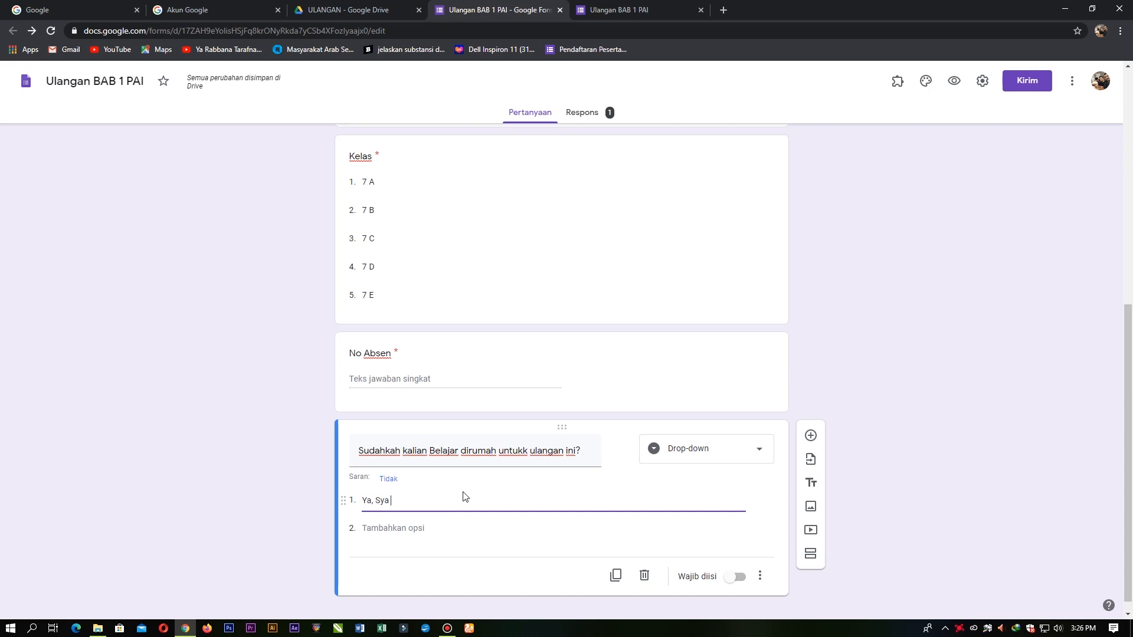
text(ya Belajar)
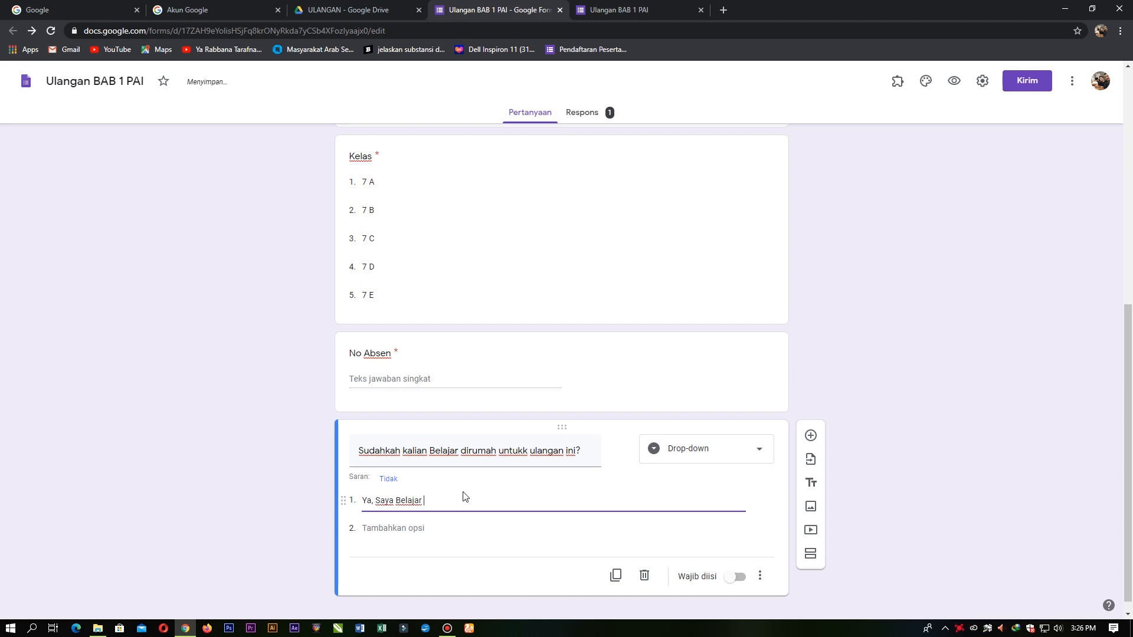
click(417, 528)
text(Tidak, Saya Tidak Belajar)
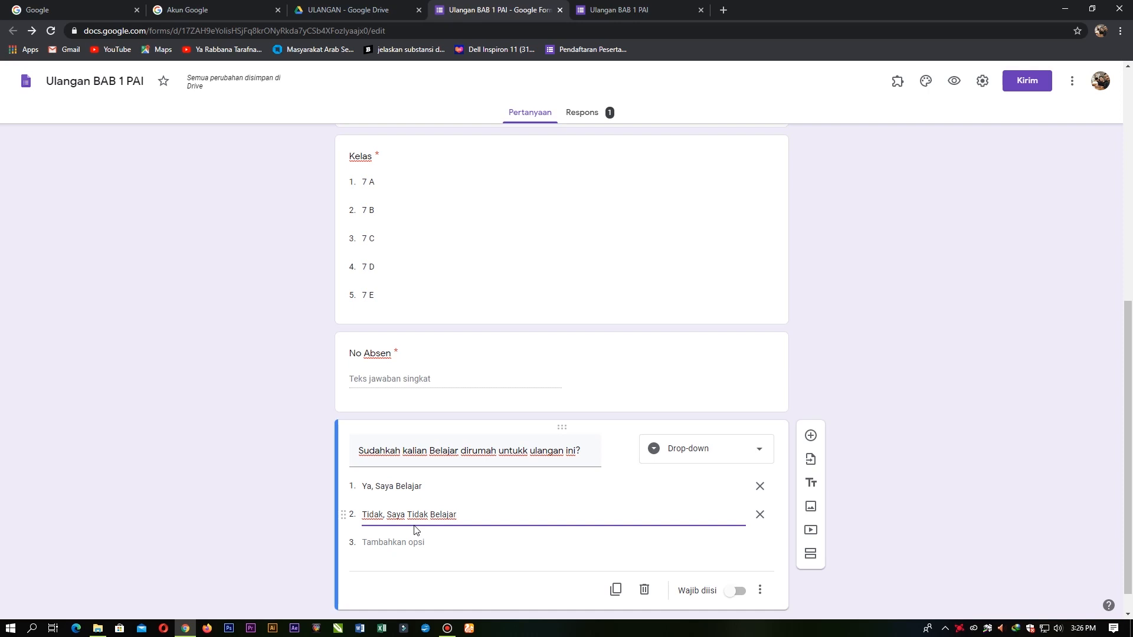
click(972, 456)
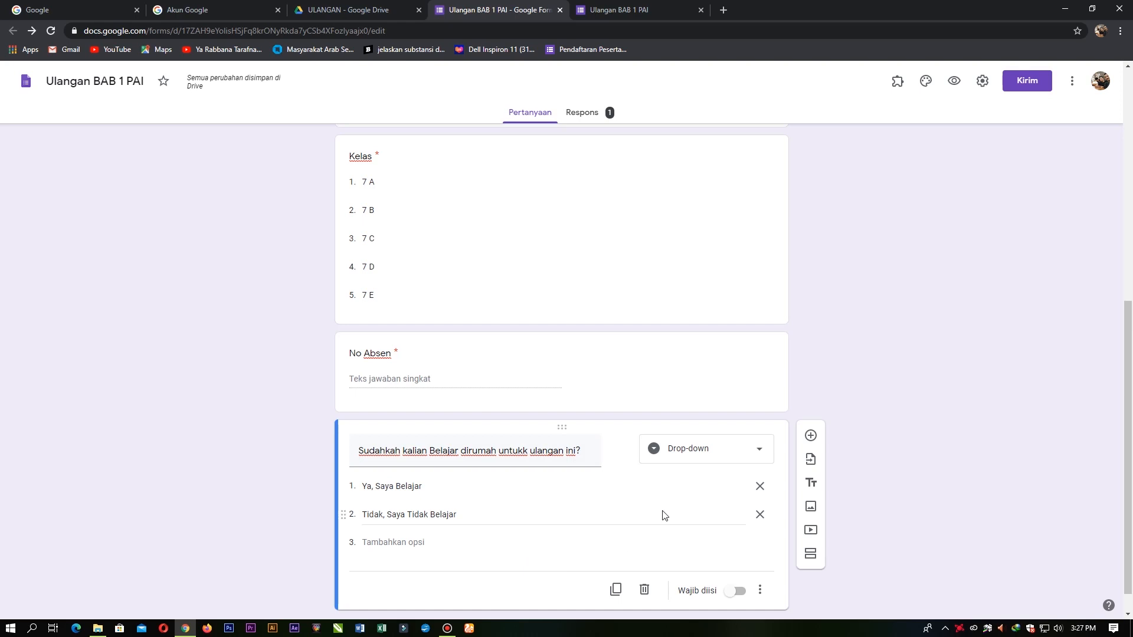
scroll(515, 465, up, 5)
scroll(466, 280, down, 2)
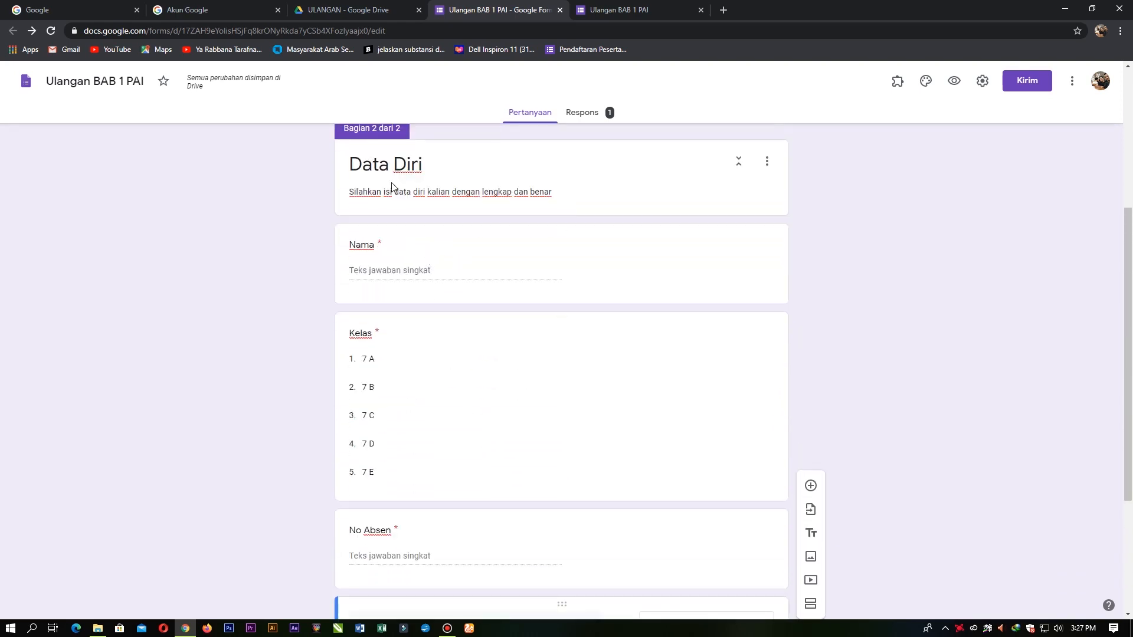
scroll(394, 312, down, 3)
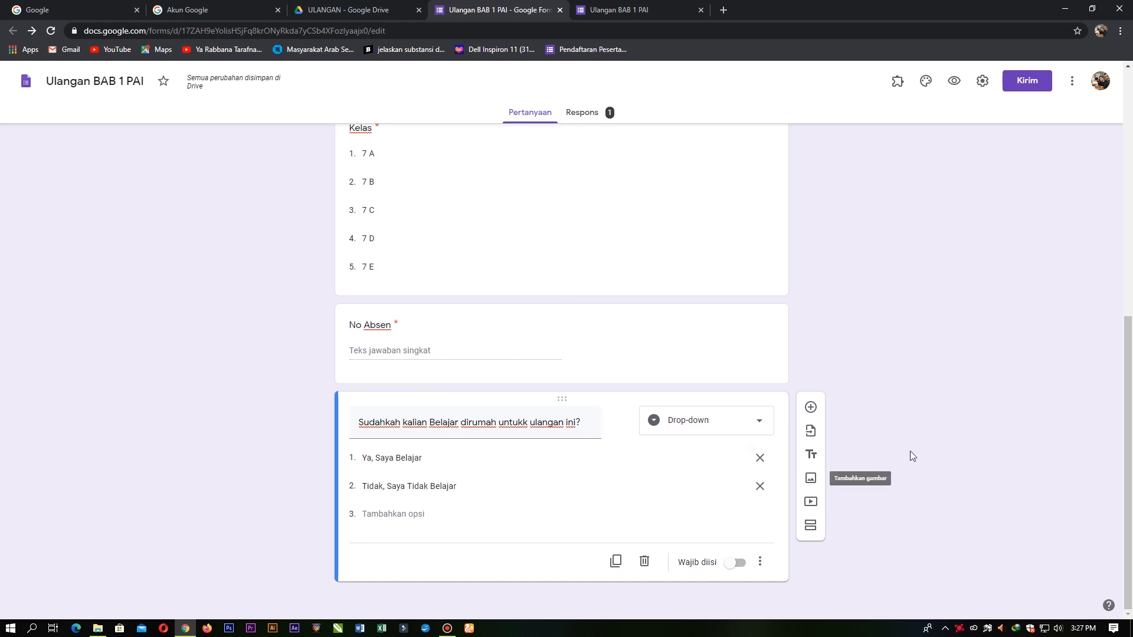
scroll(885, 440, up, 5)
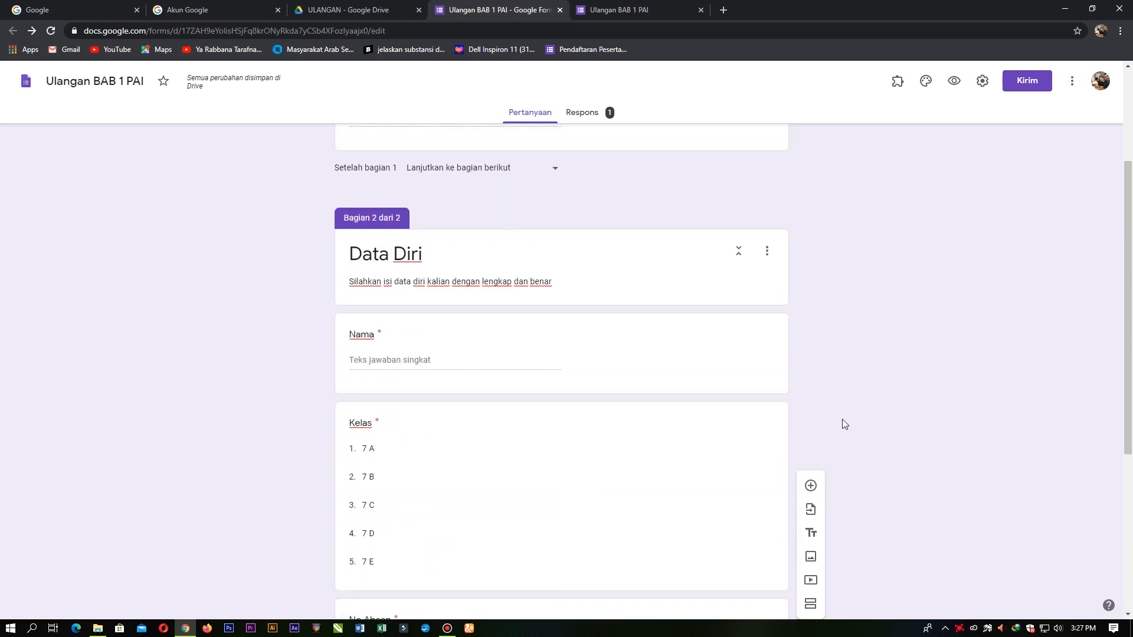
Step: Open a new preview, discard the other filled-in tab, and pass the password page
click(954, 80)
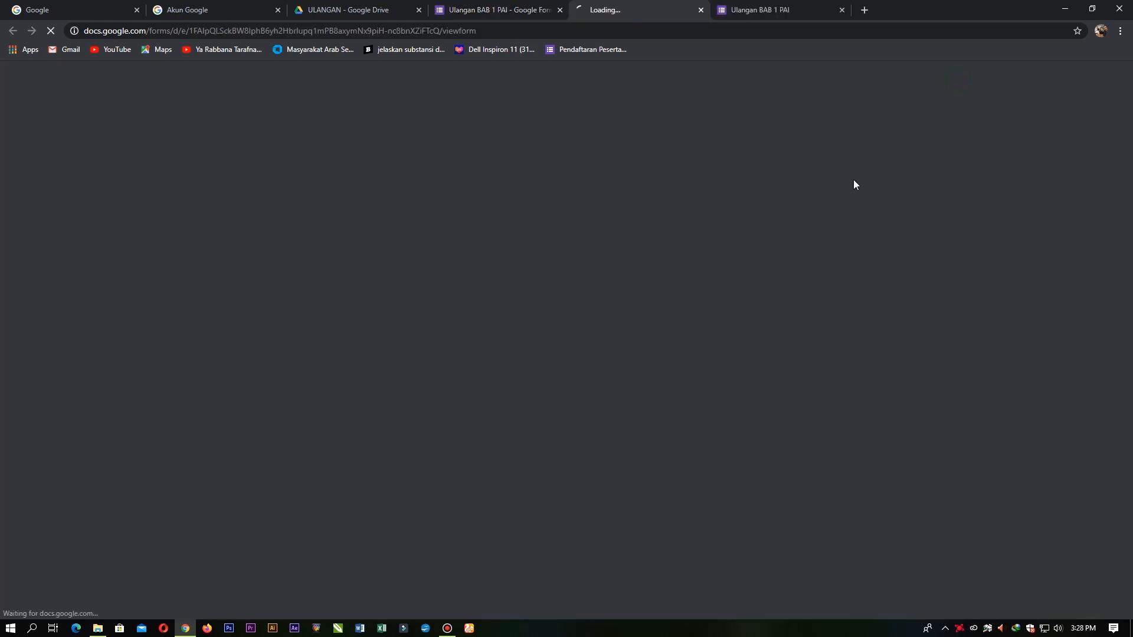
click(842, 10)
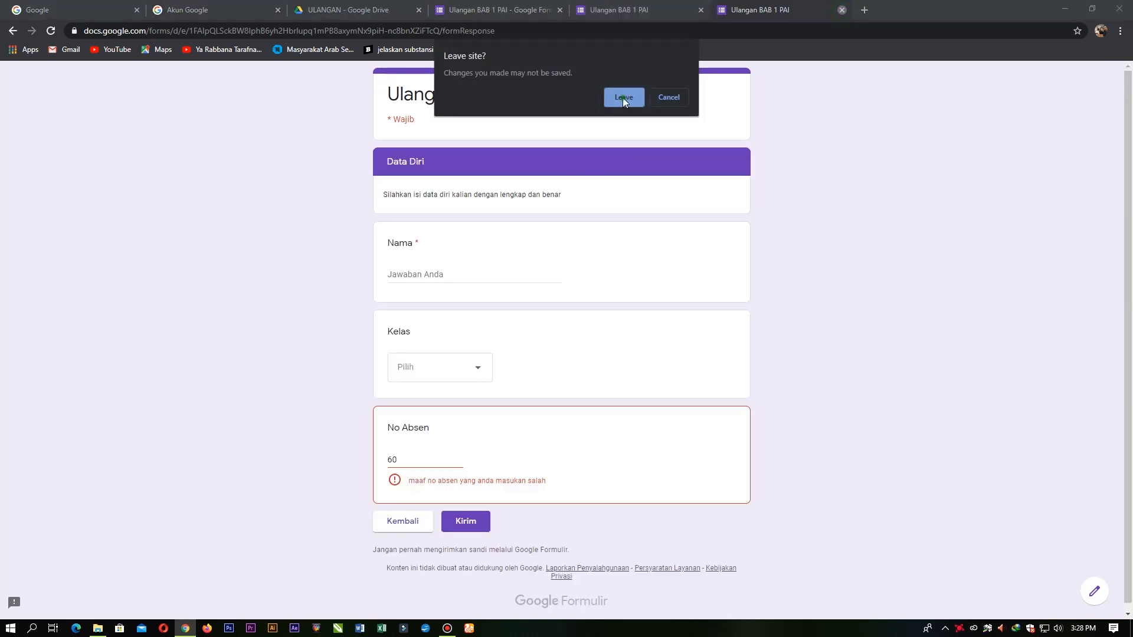
click(621, 98)
click(496, 233)
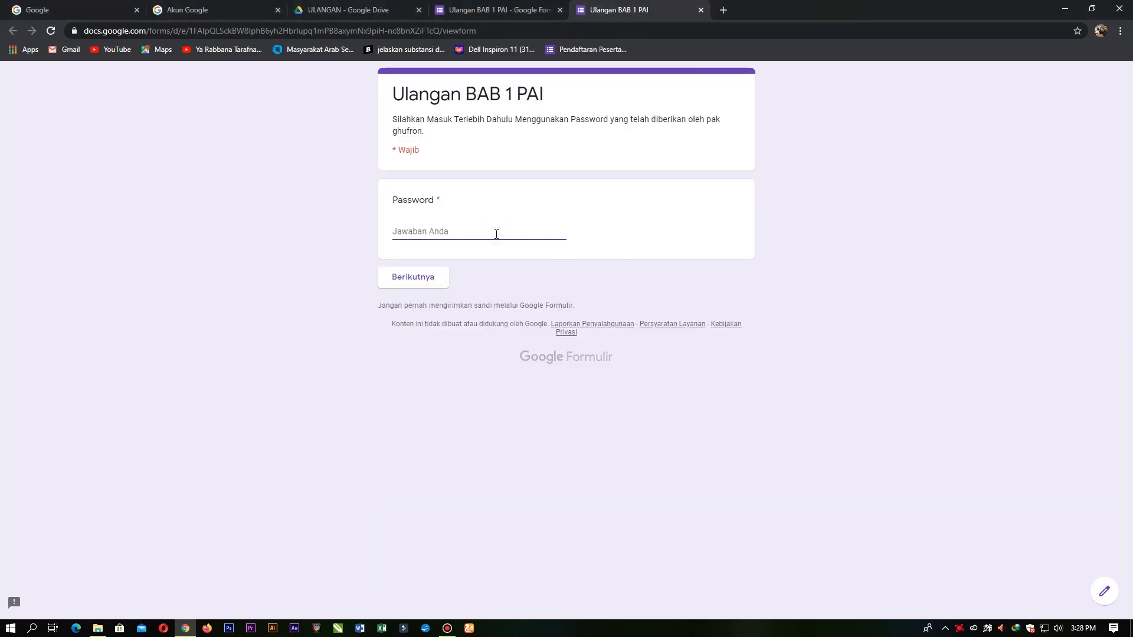
text(belajar)
click(430, 278)
Step: Fill in a student name, class 7 B, No Absen 1, 'Ya, Saya Belajar', and submit
click(439, 276)
text(ghufron)
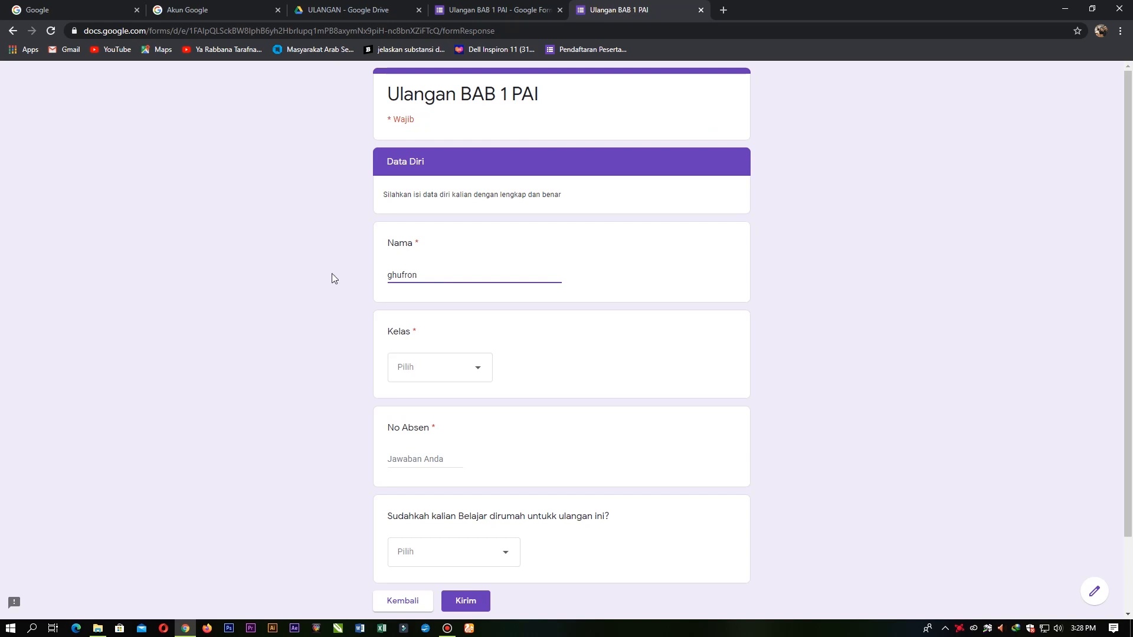
click(471, 368)
click(425, 434)
scroll(460, 373, down, 2)
click(436, 379)
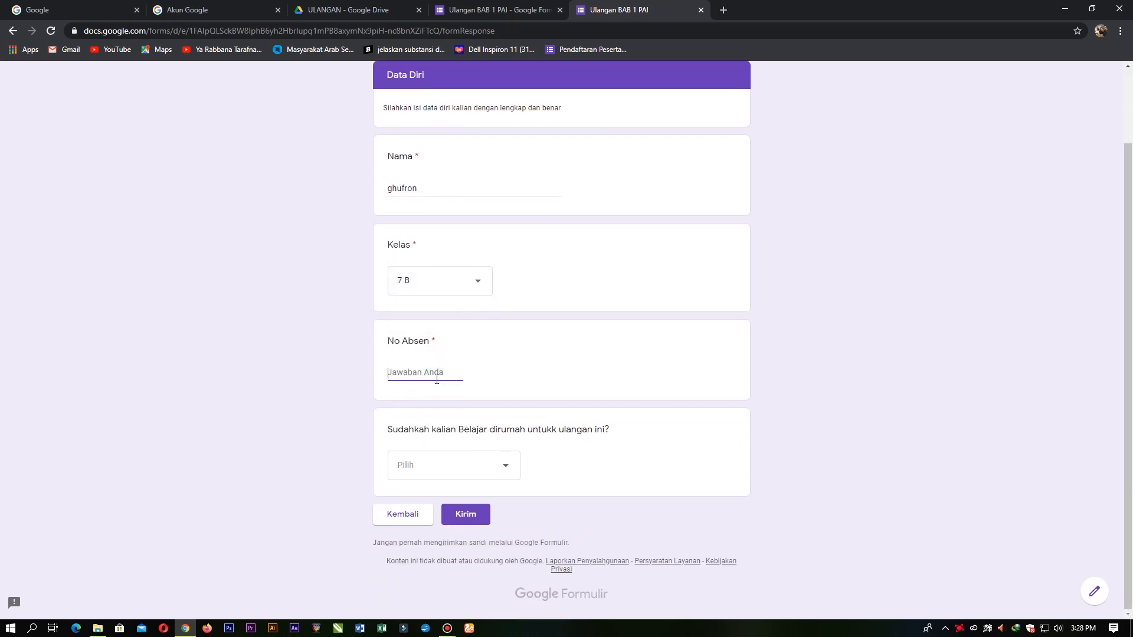
text(1)
click(489, 466)
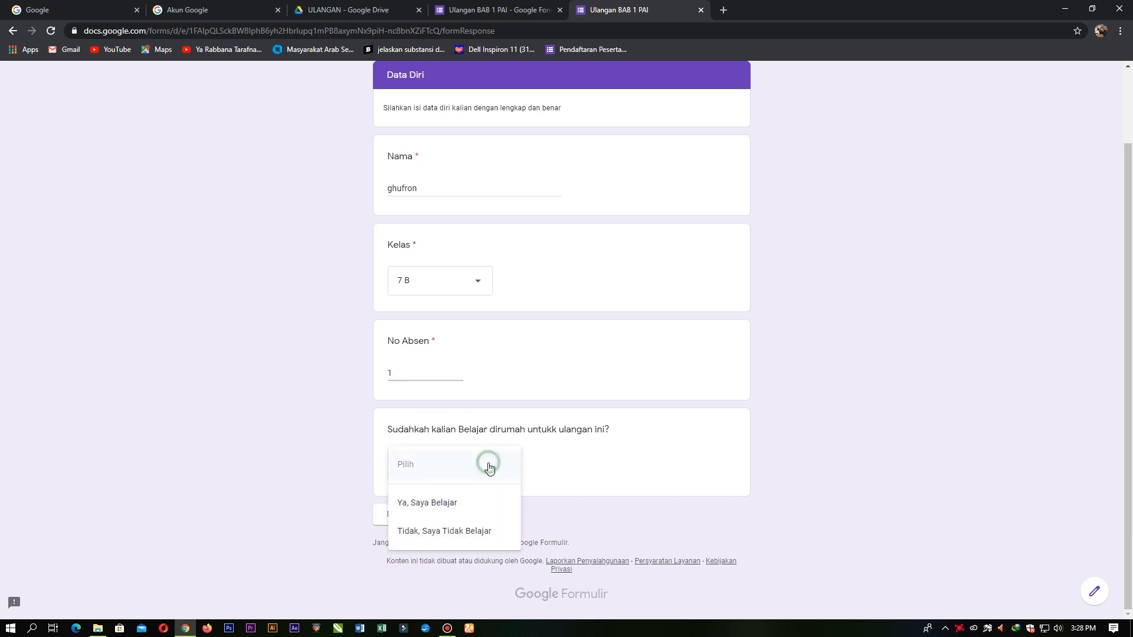
click(455, 504)
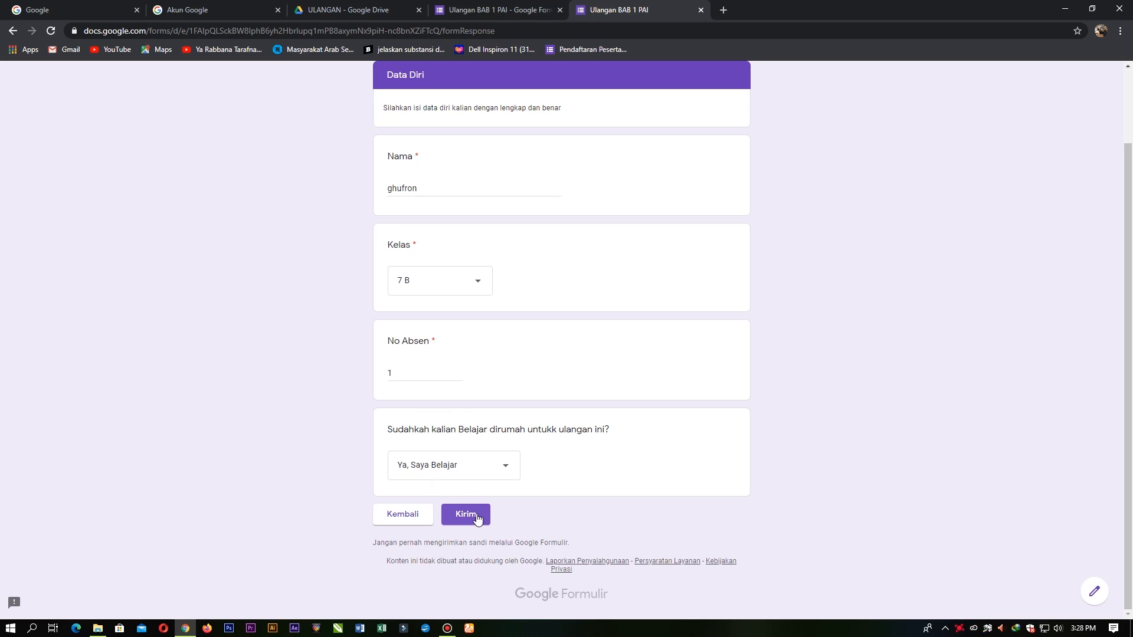
click(470, 516)
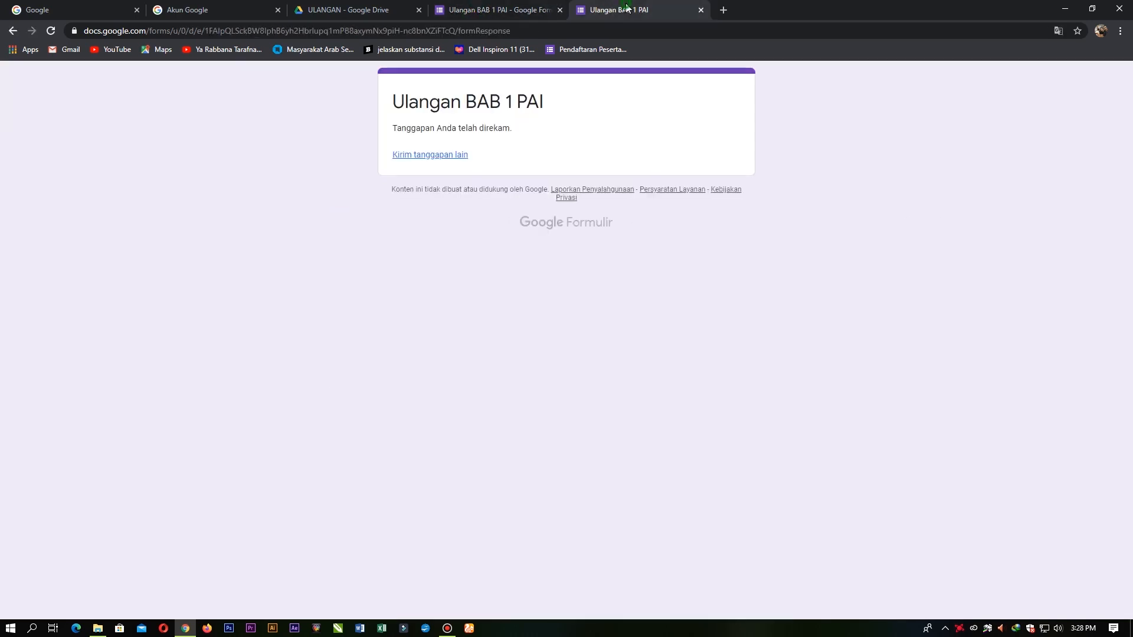
Step: Close the finished preview tab and scroll through the Data Diri questions in the editor
click(701, 10)
scroll(578, 339, down, 5)
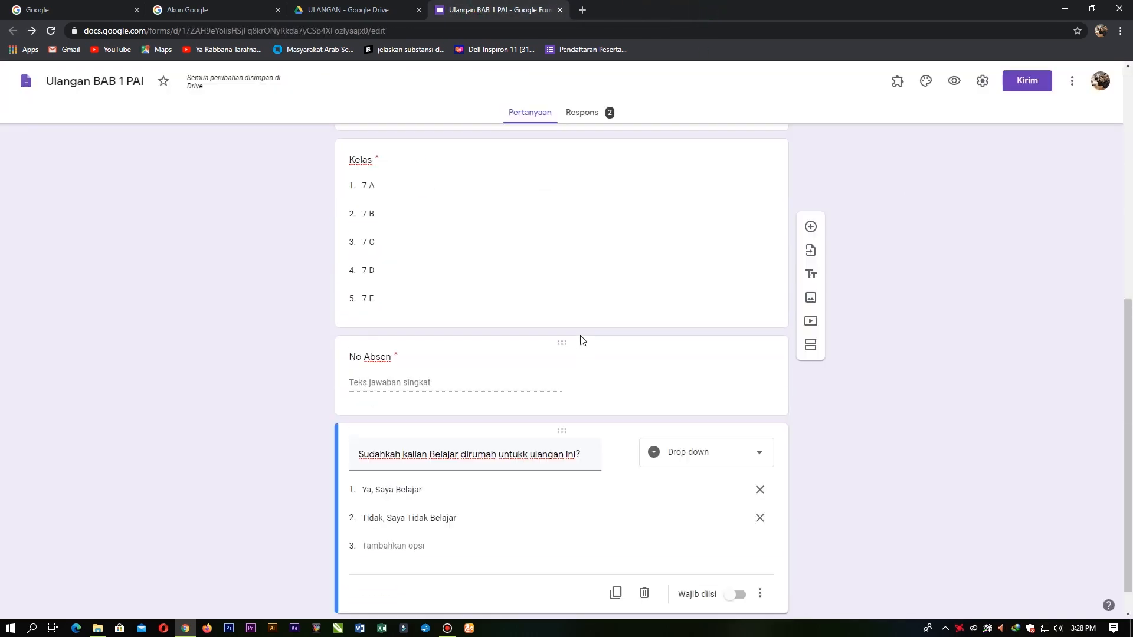
scroll(492, 418, up, 4)
scroll(453, 402, down, 4)
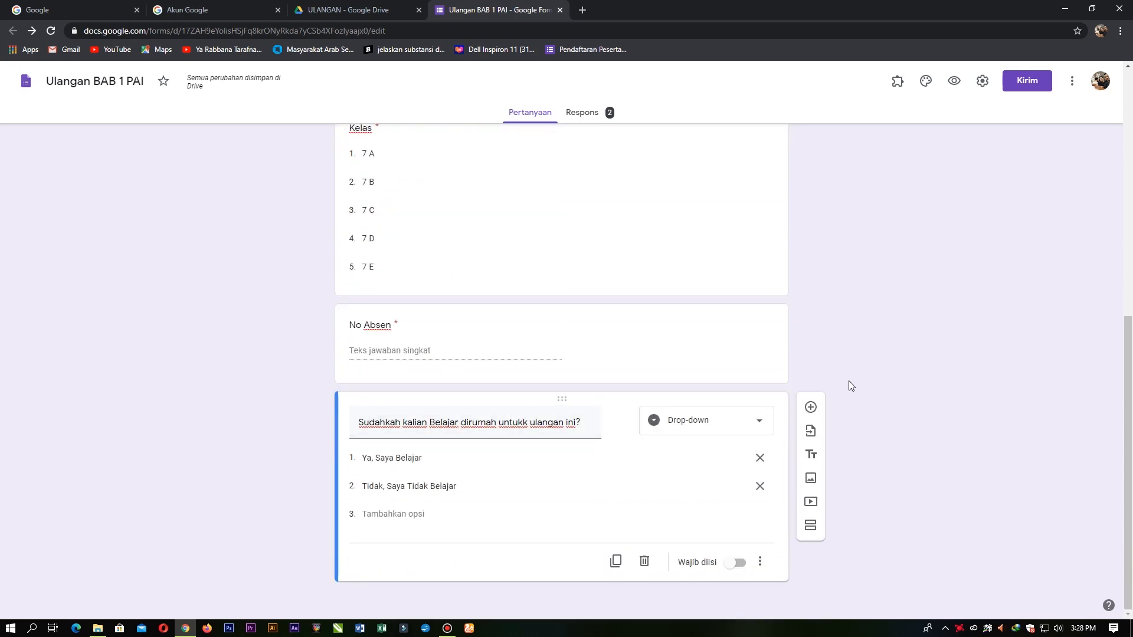
scroll(847, 384, up, 2)
scroll(614, 384, down, 2)
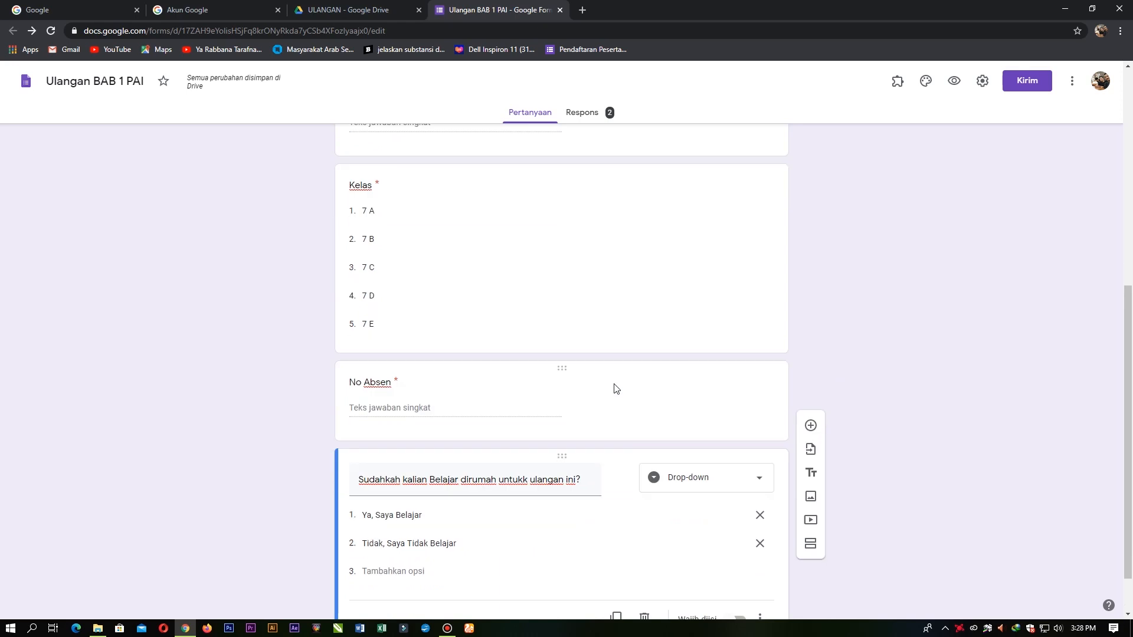
scroll(638, 455, up, 4)
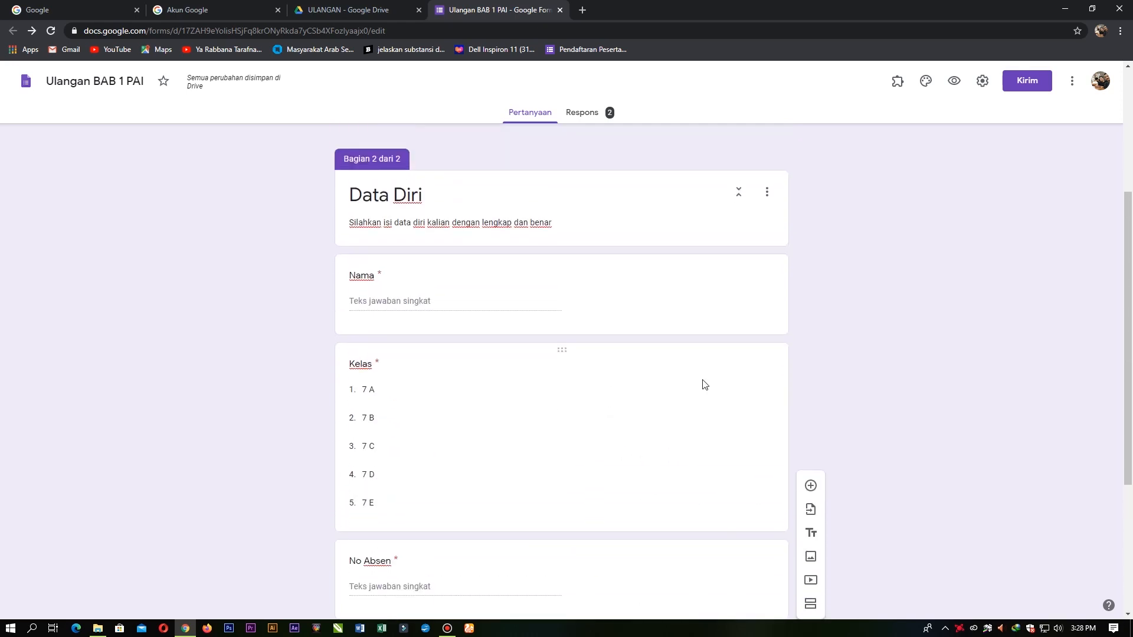
scroll(673, 382, down, 3)
scroll(677, 386, down, 1)
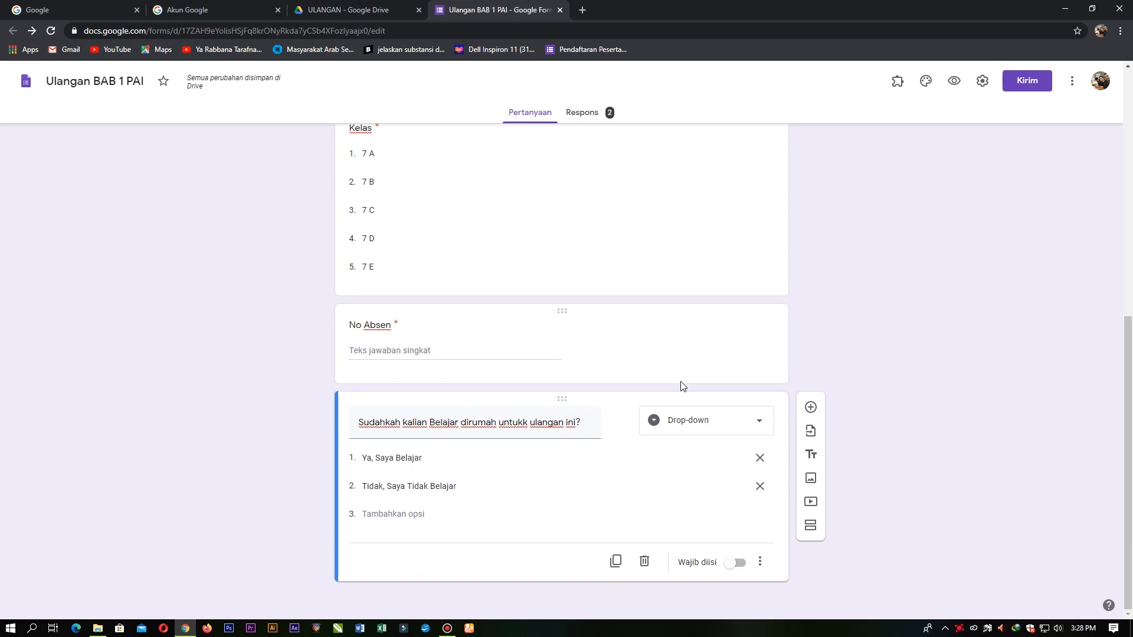
Step: Add section 'SOAL PAI BAB 1' with instructions to work carefully, noting its 50 questions
click(811, 528)
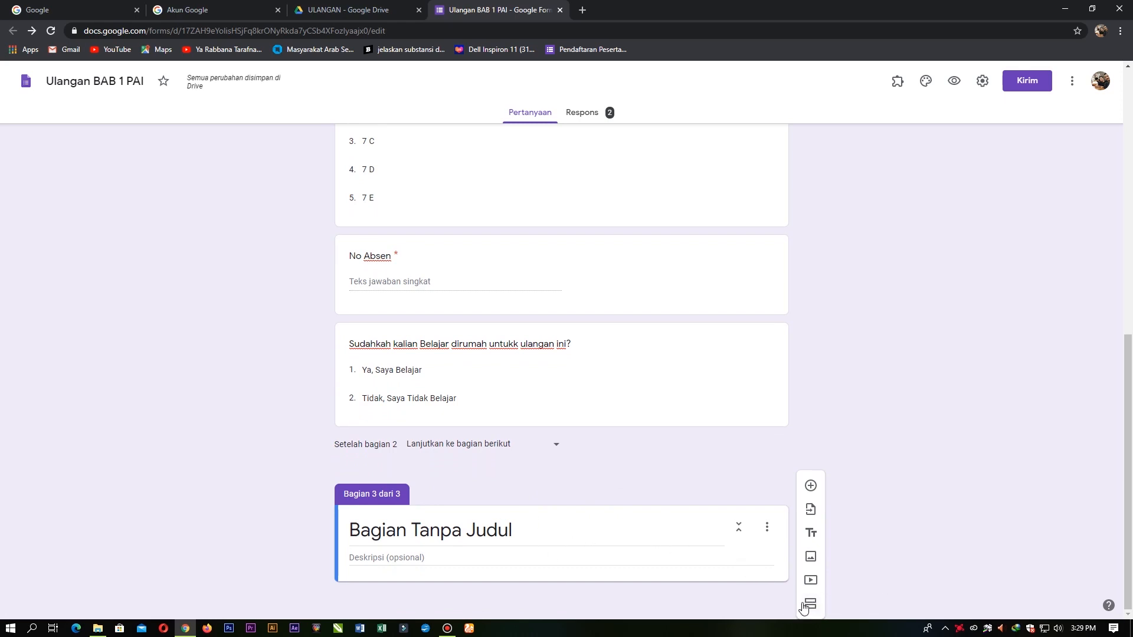
click(533, 533)
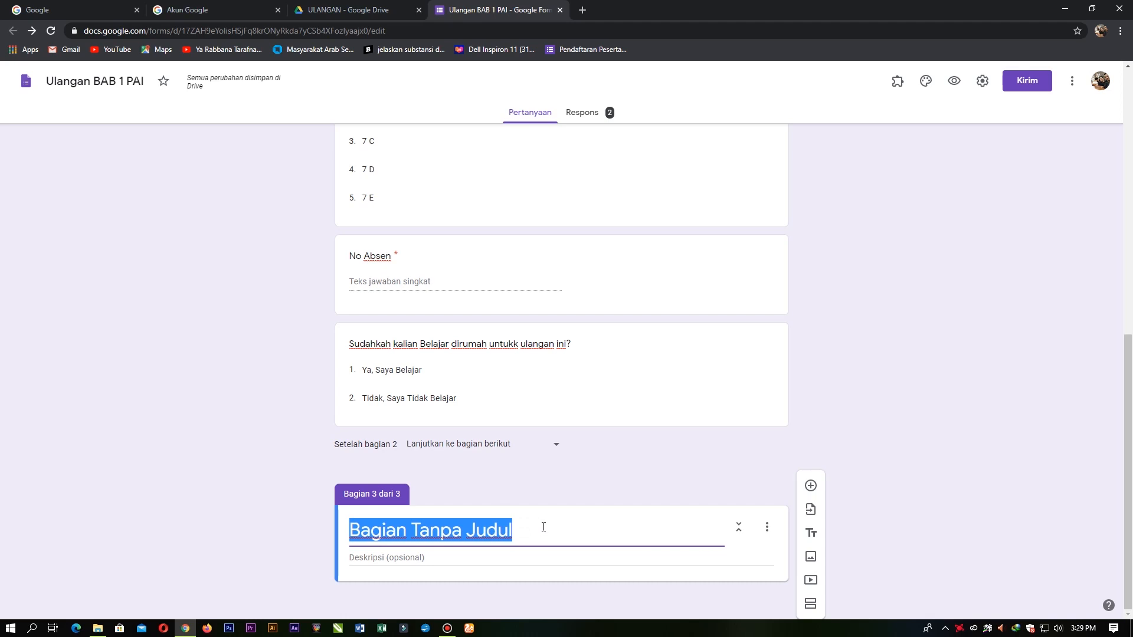
text(SOAL)
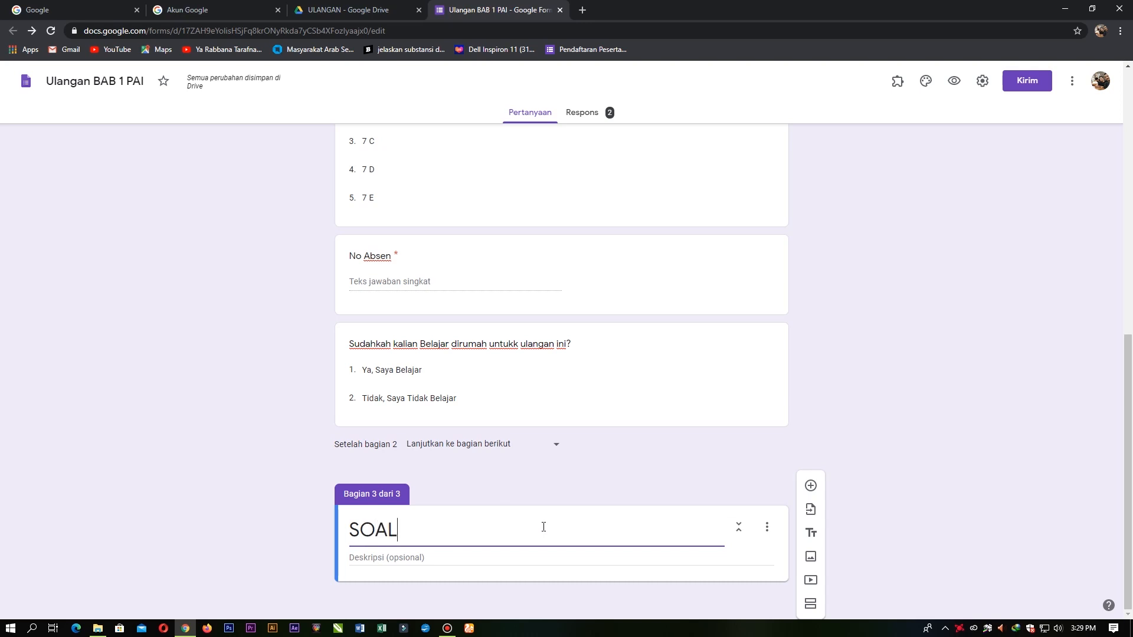
text( PAI B)
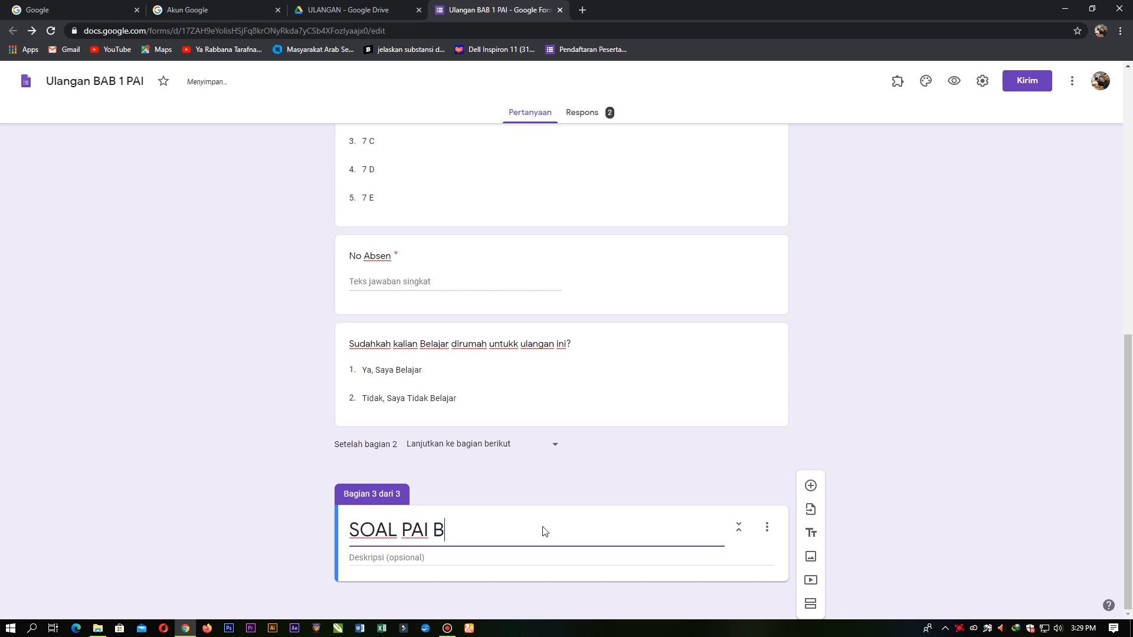
text(AB 1)
click(458, 558)
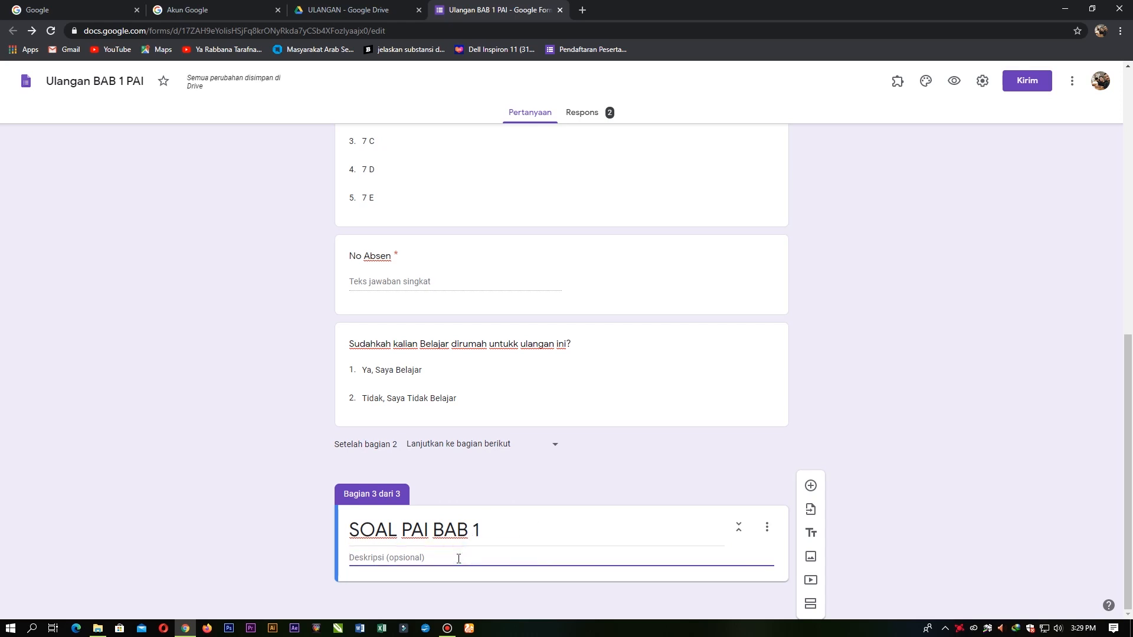
text(Silahkan  kerjakan )
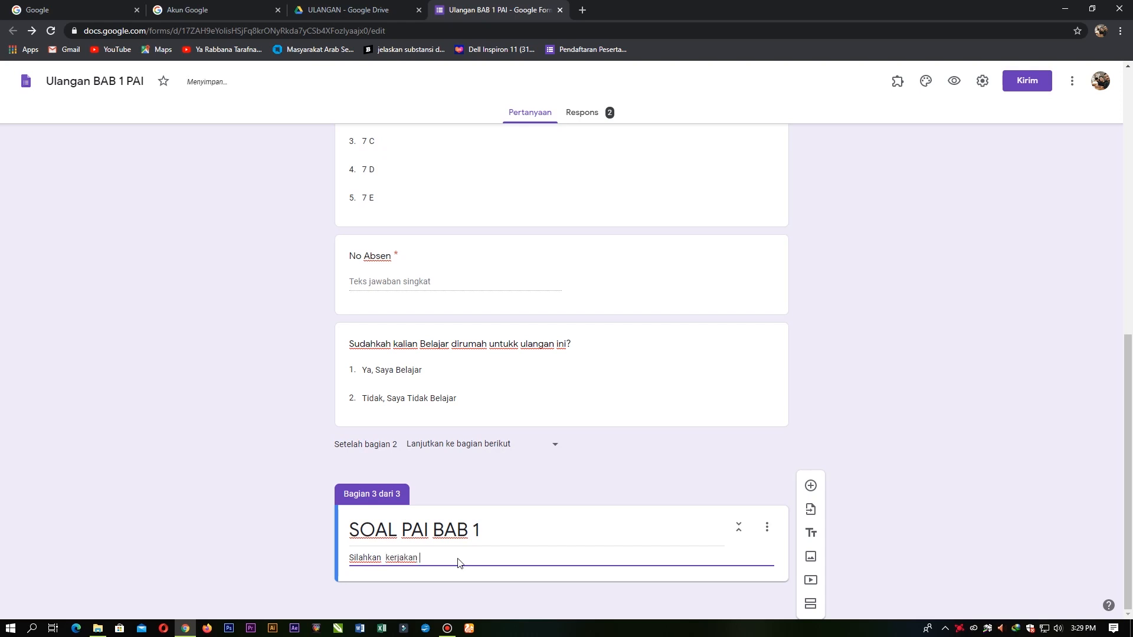
text(soal dengan)
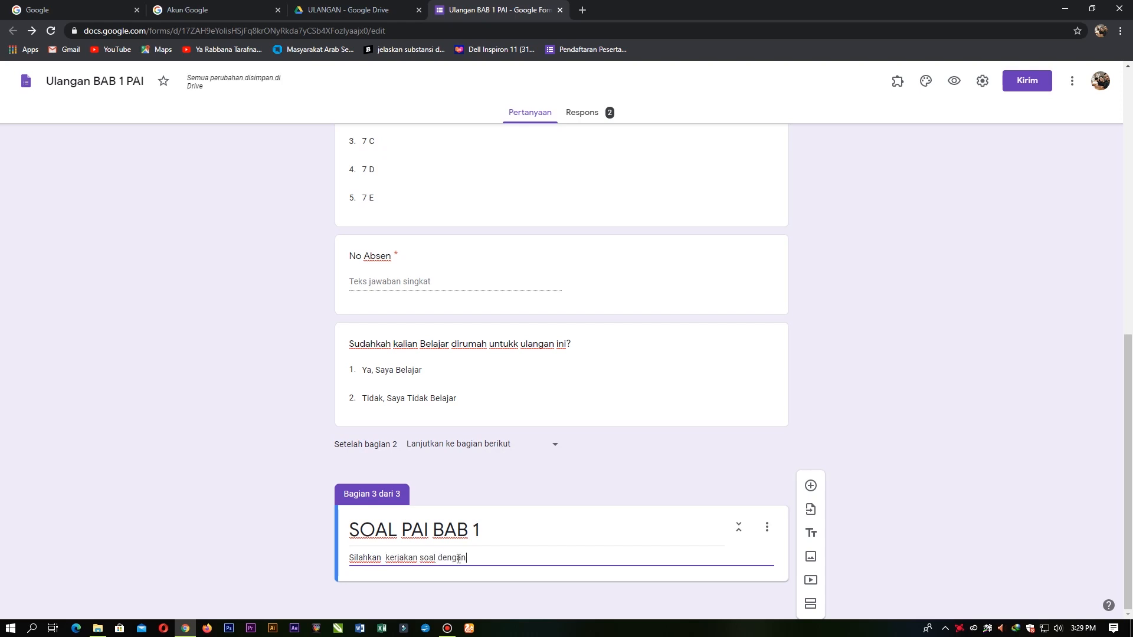
text( baik dan )
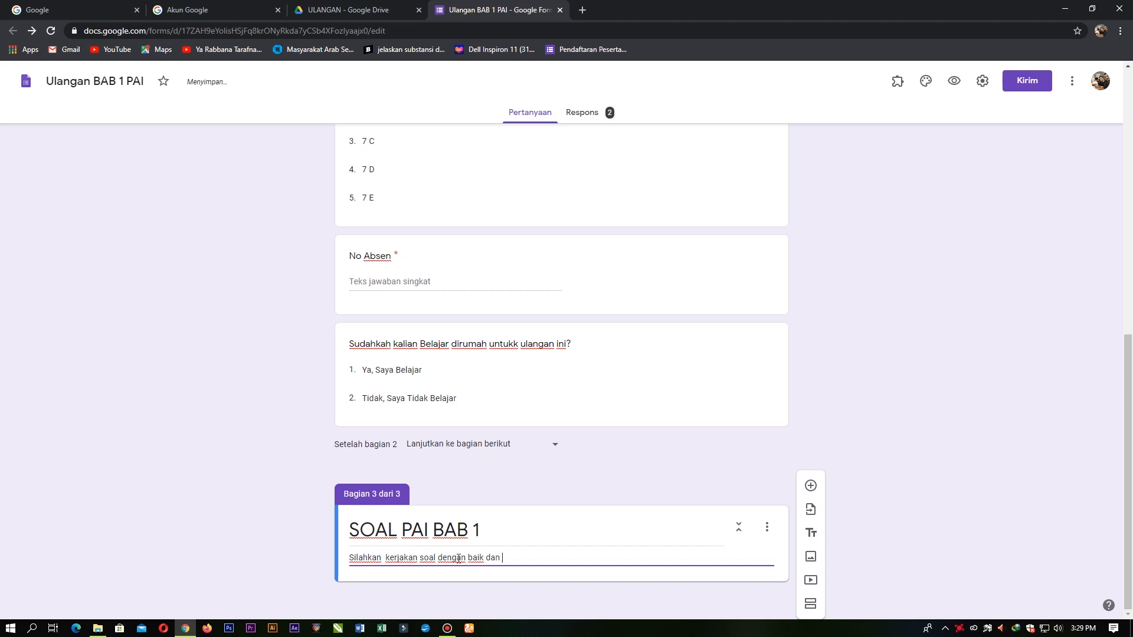
text(bena)
text(cermati soal)
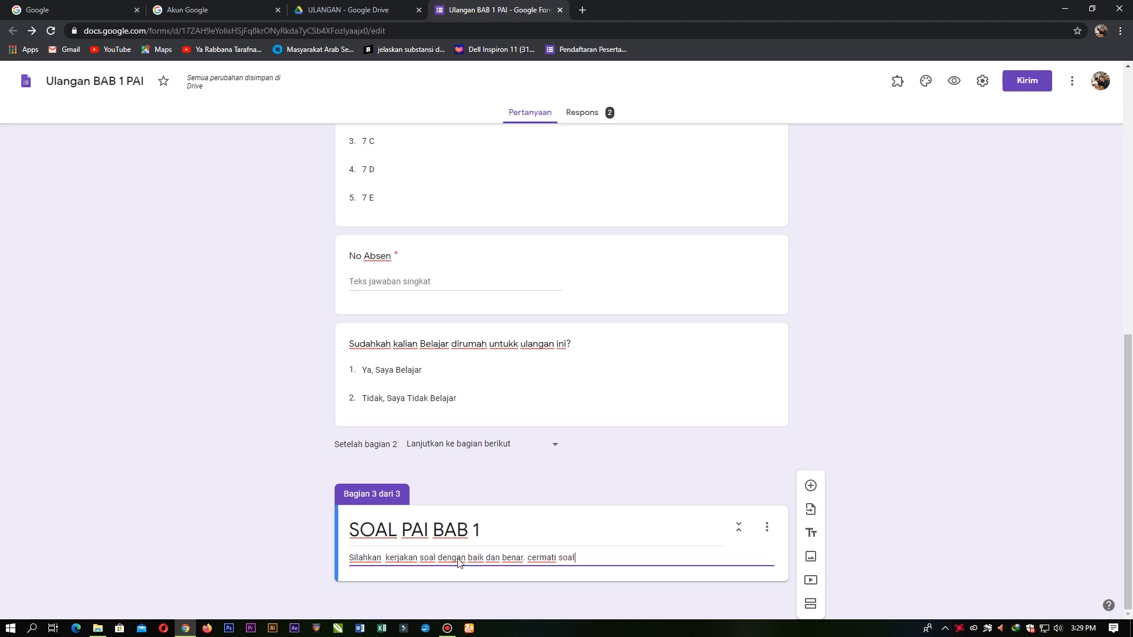
text( dan ba)
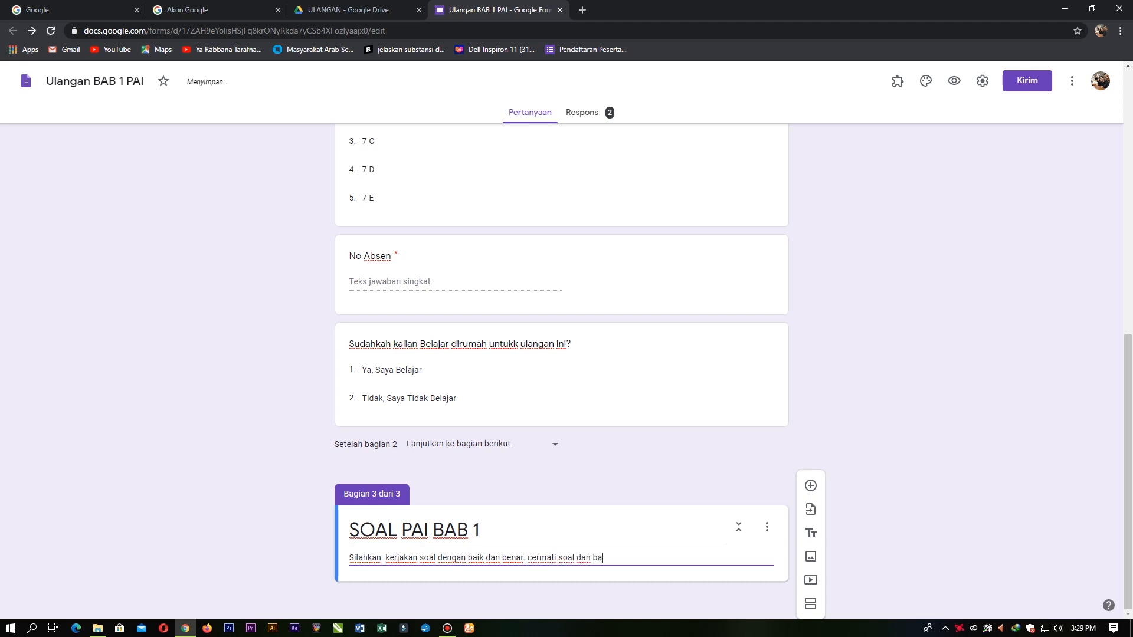
text(ca secara hati hati. soal ters)
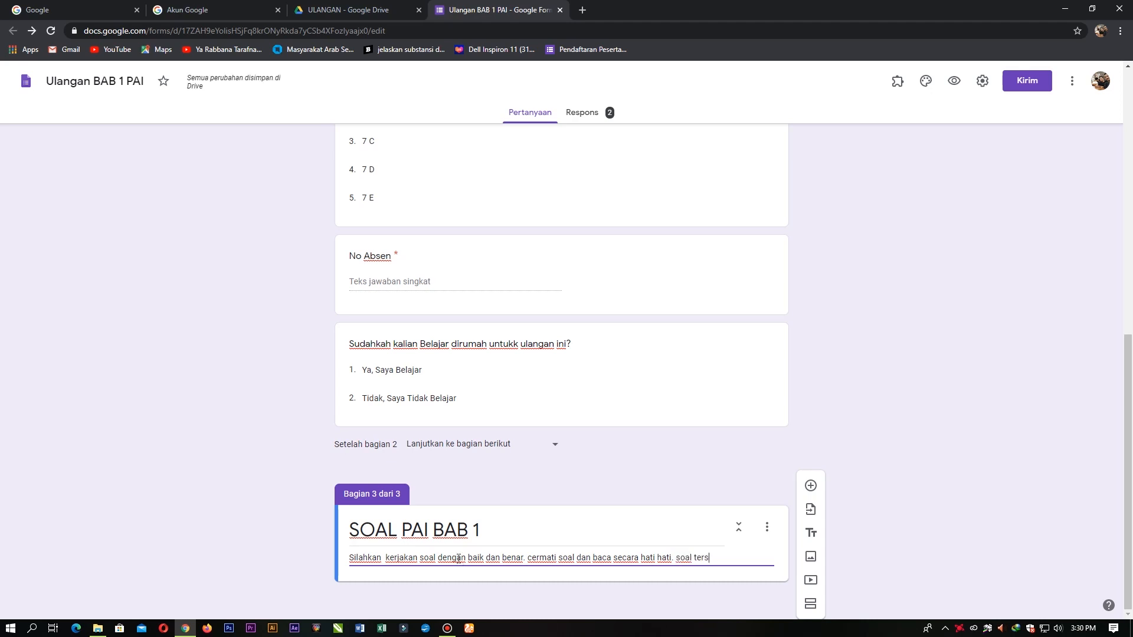
key(BackSpace)
text(diri dar)
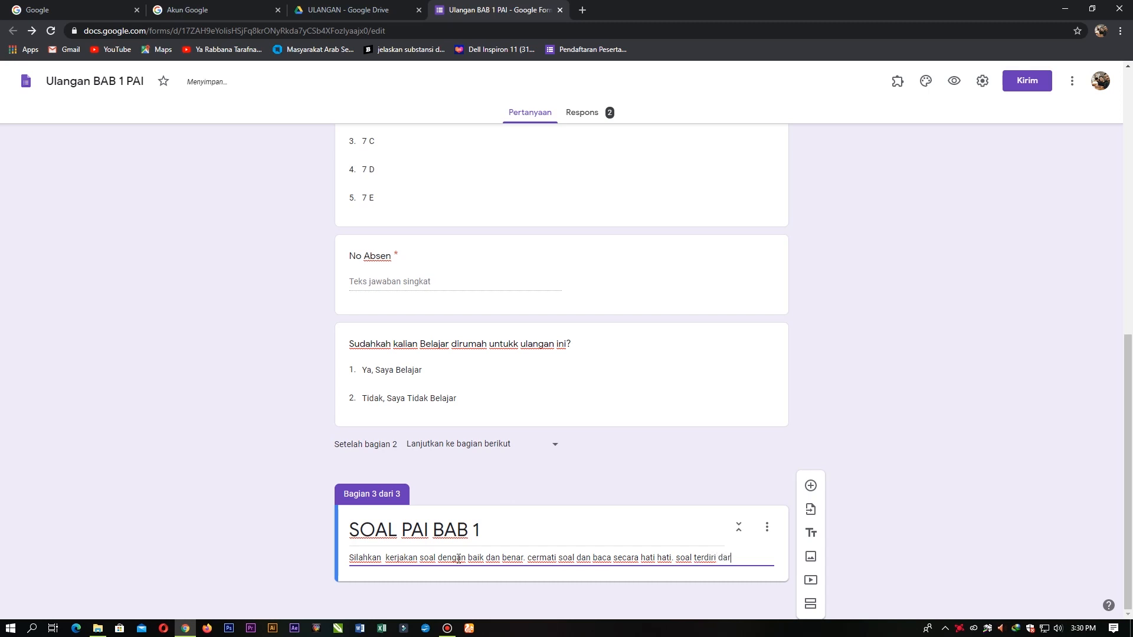
text(i 50)
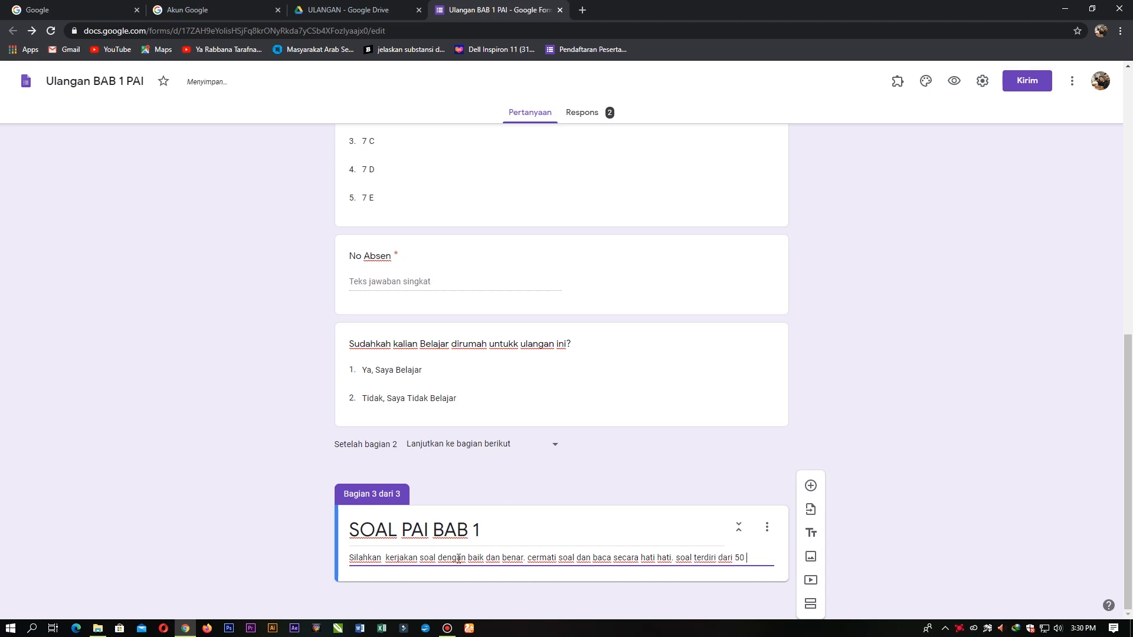
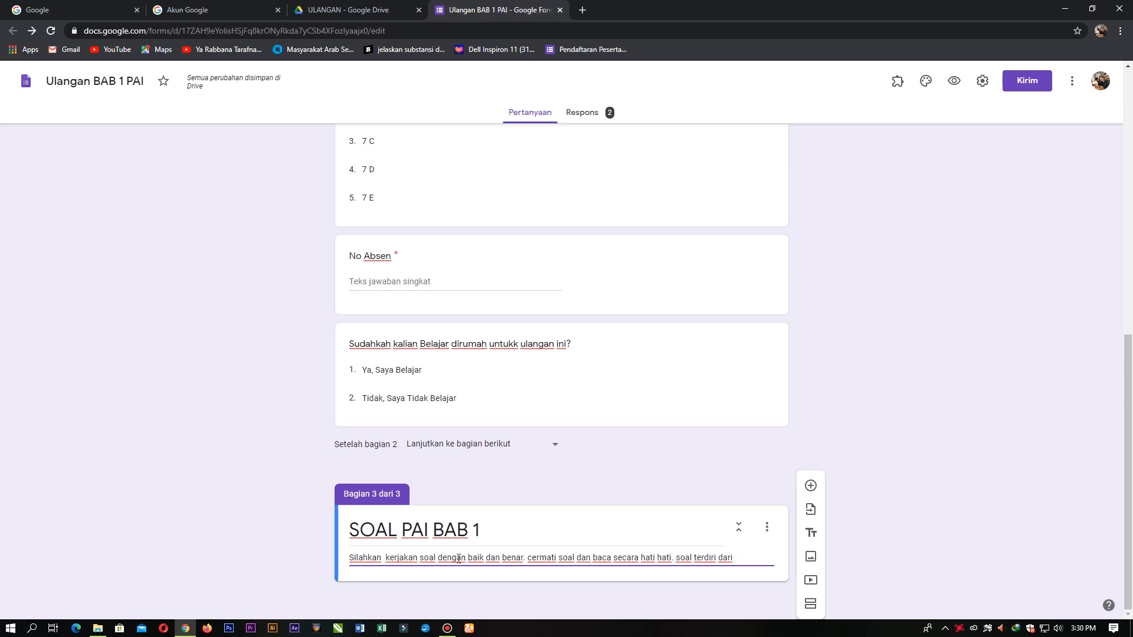
Step: Finish the section description: 2 questions worth 50 points, 'selamat mengerjakan', then add a blank question
text(2)
text(memiliki poi)
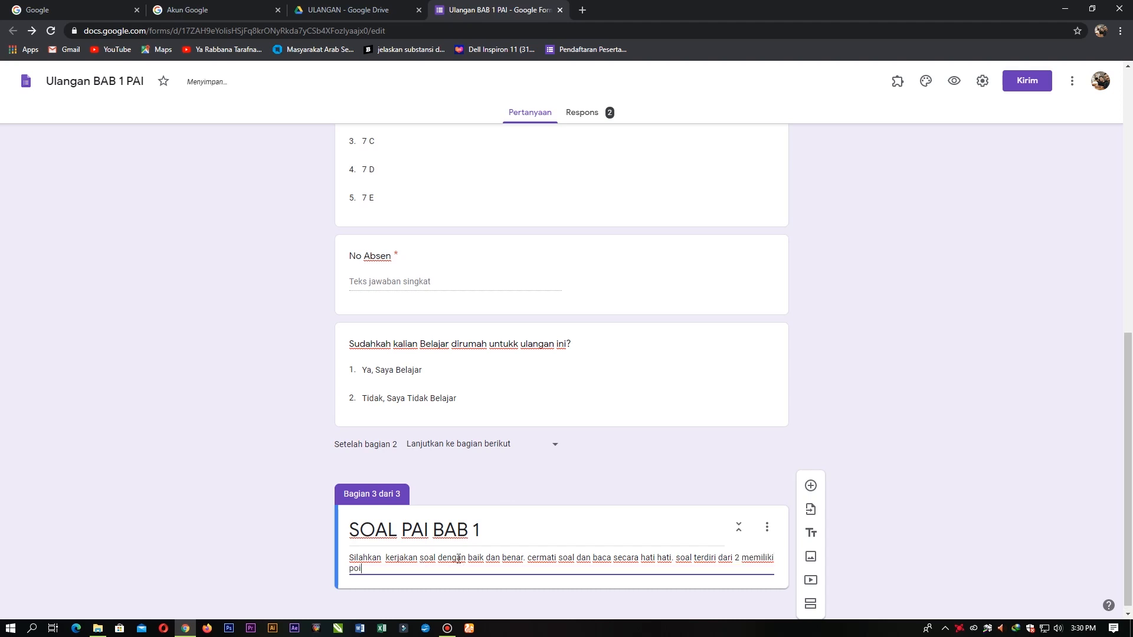
text(tn 2)
key(BackSpace)
key(BackSpace)
text(50)
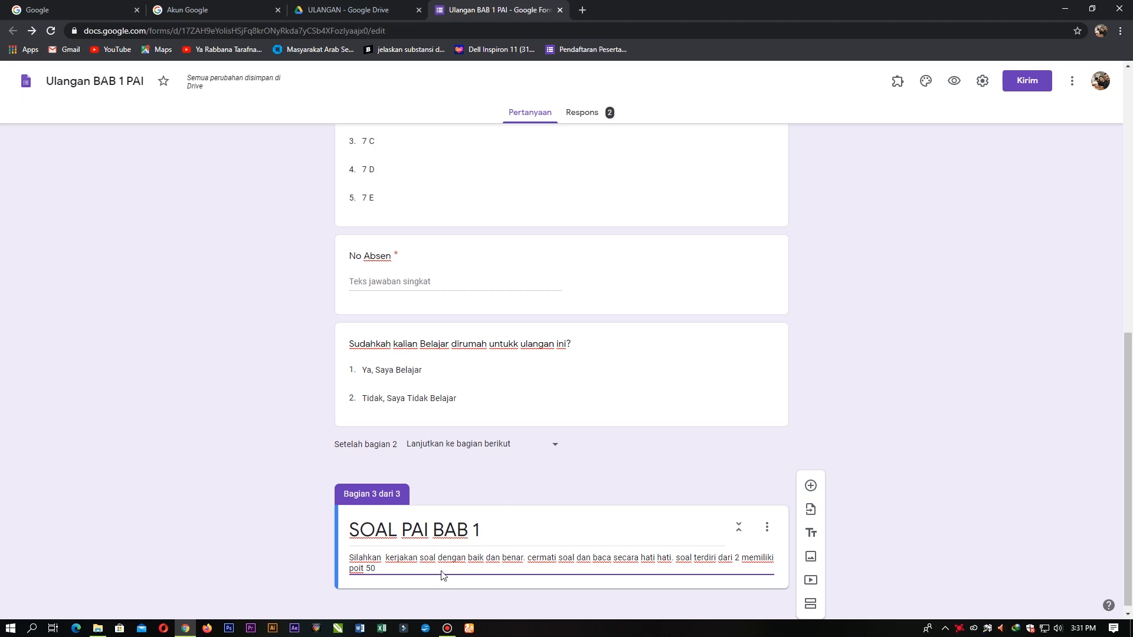
text(. selamat mengerjakan)
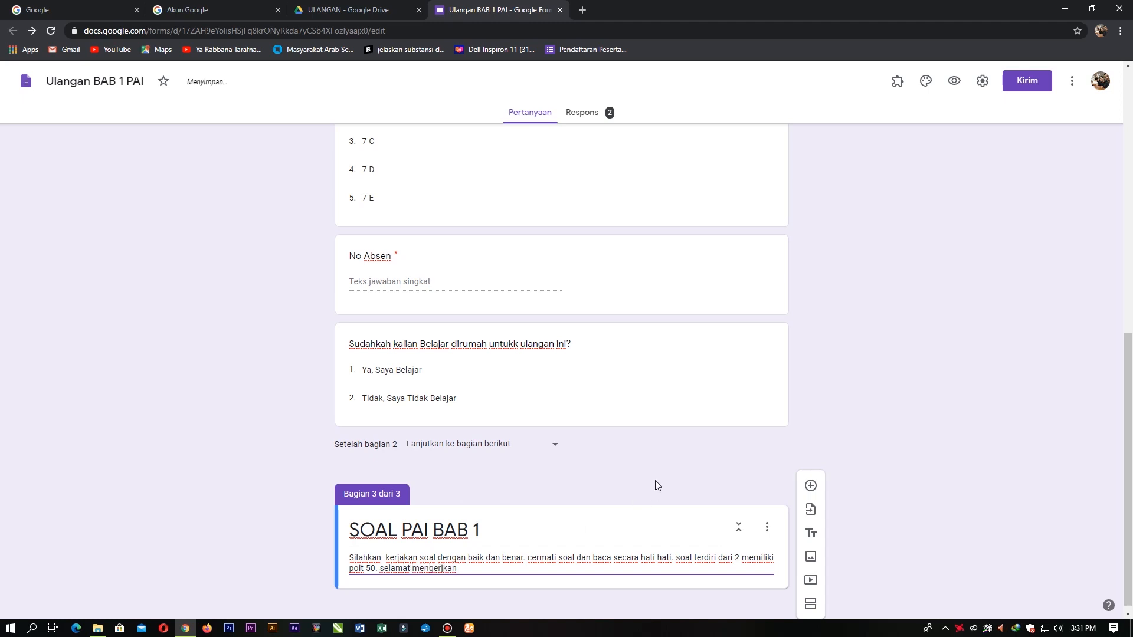
click(811, 487)
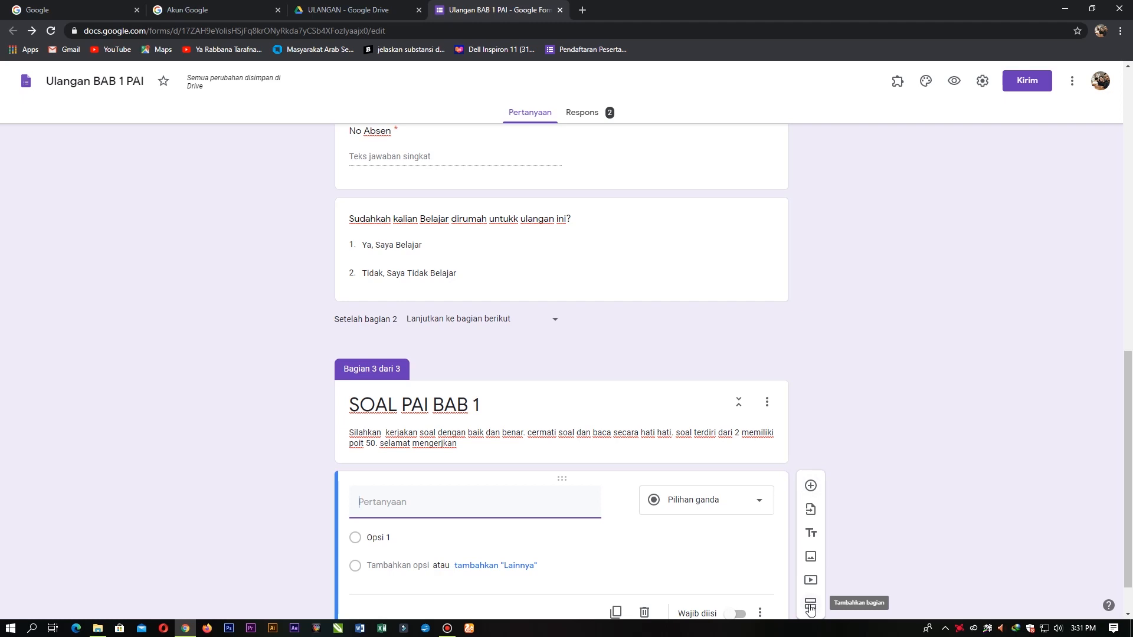
Step: Title the question 'Rukun Islam ada berapa?' and keep it as multiple choice
scroll(649, 531, down, 1)
click(528, 455)
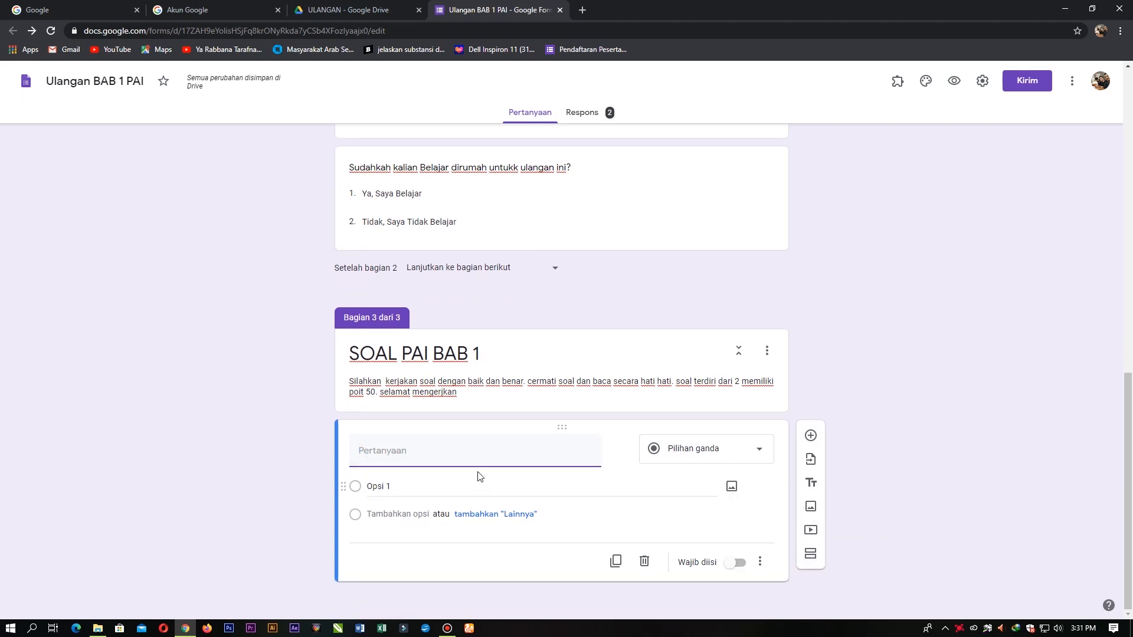
click(463, 461)
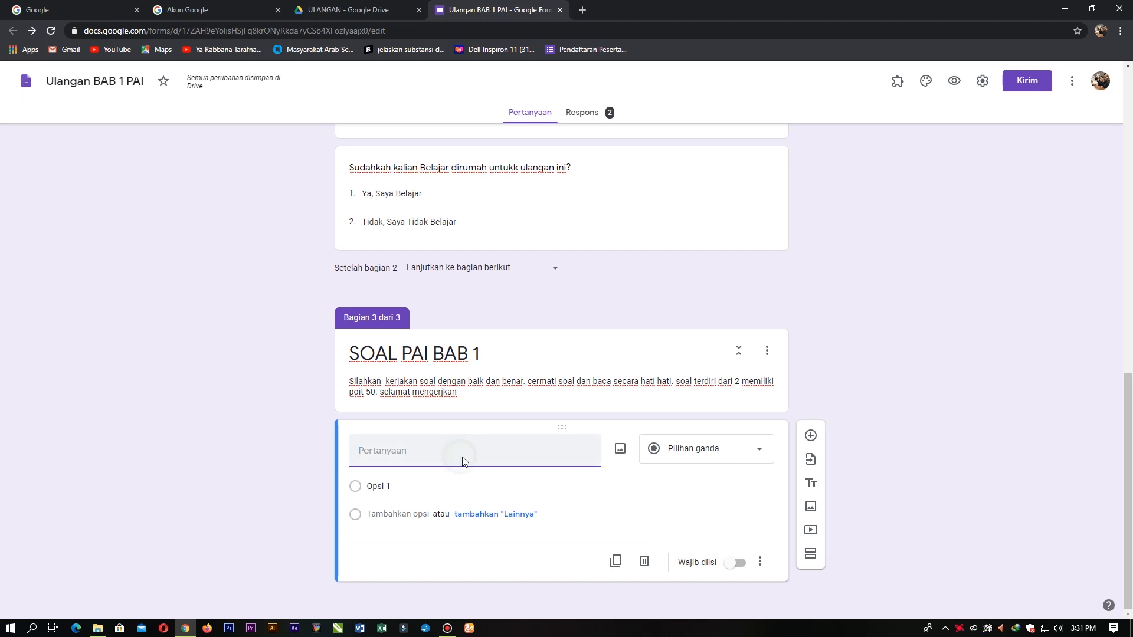
text(Rukun Islam ada berapa)
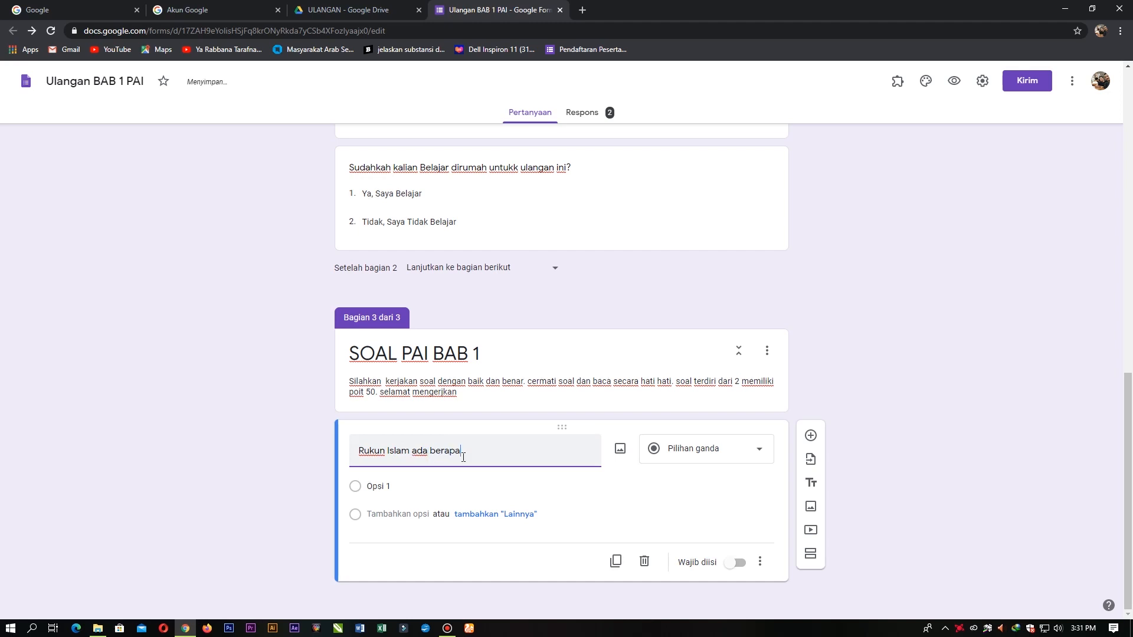
text(?)
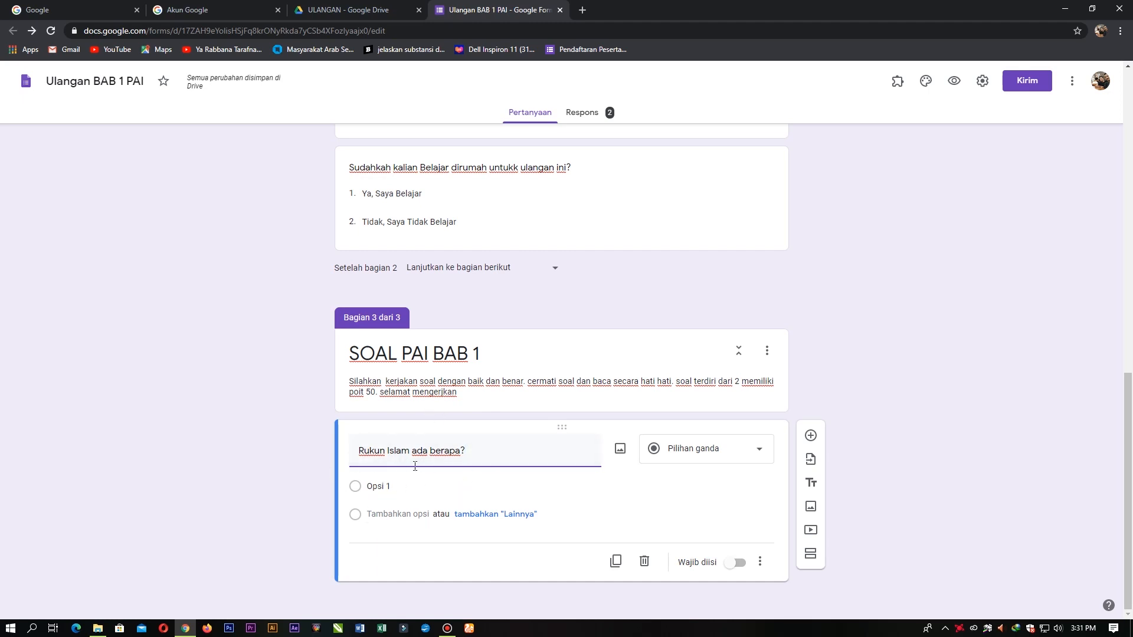
click(693, 455)
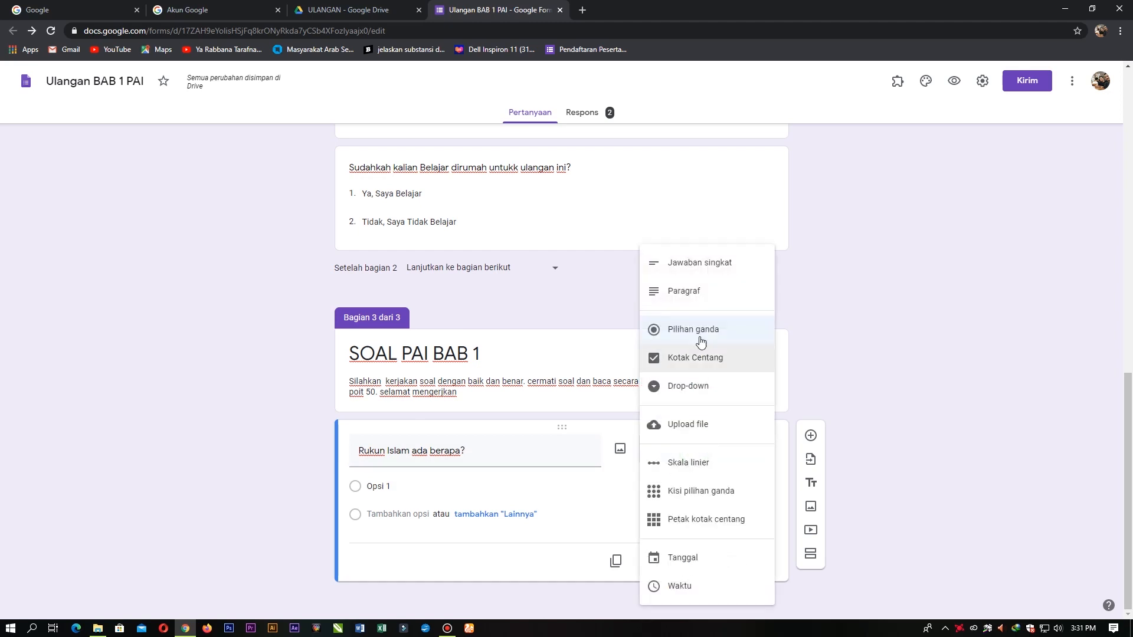
click(702, 329)
Step: Enter answer options 1 through 5
click(409, 492)
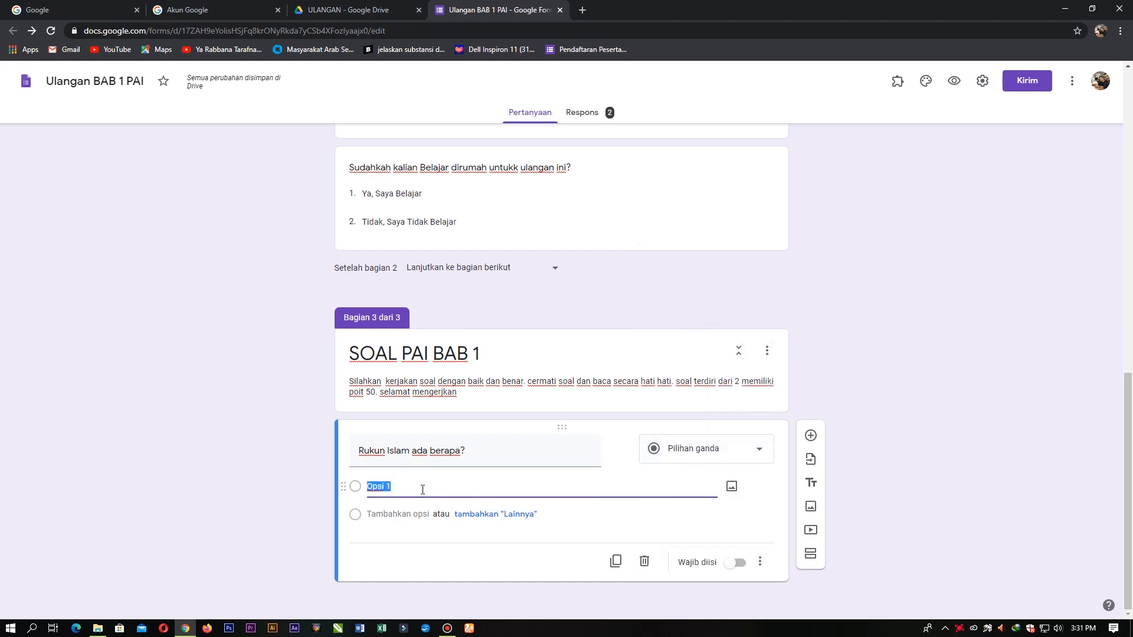
text(1)
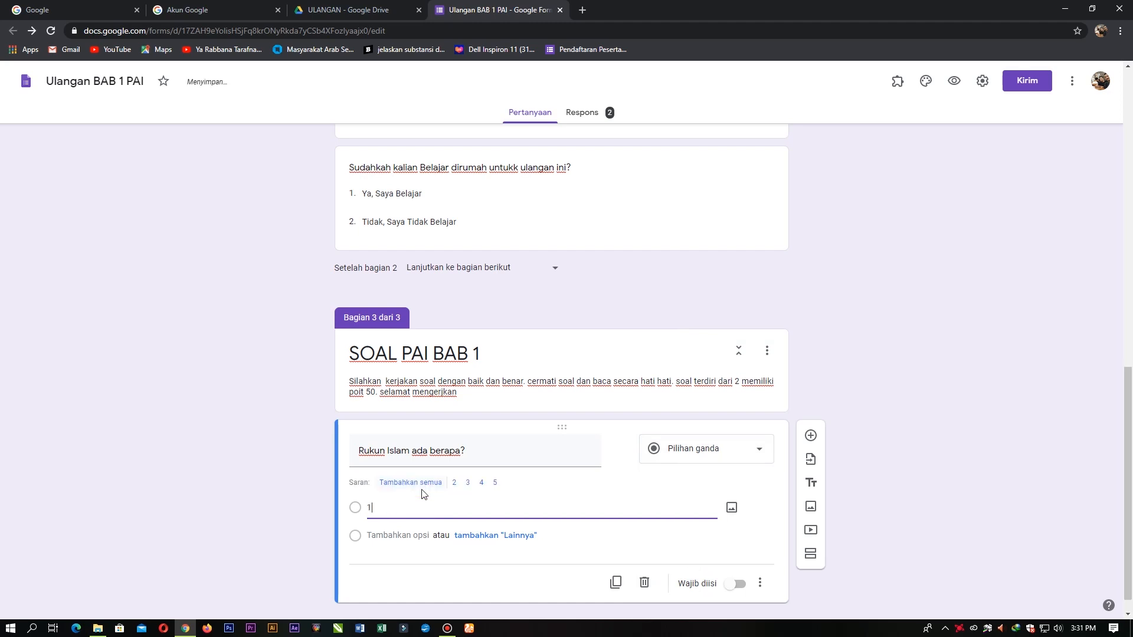
key(Return)
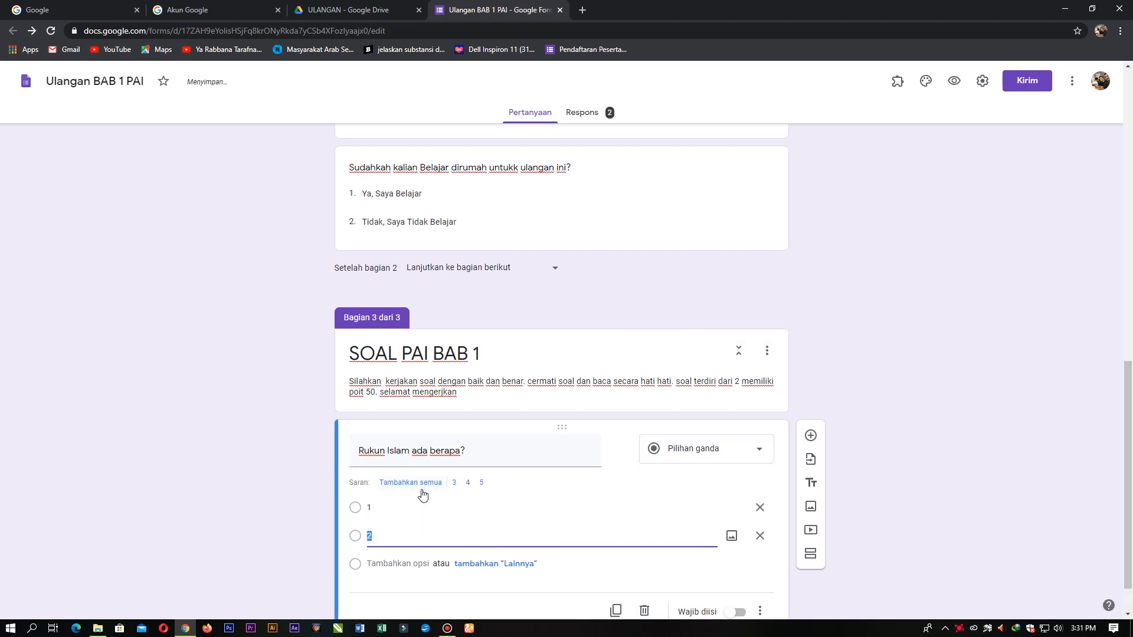
key(Return)
key(Return)
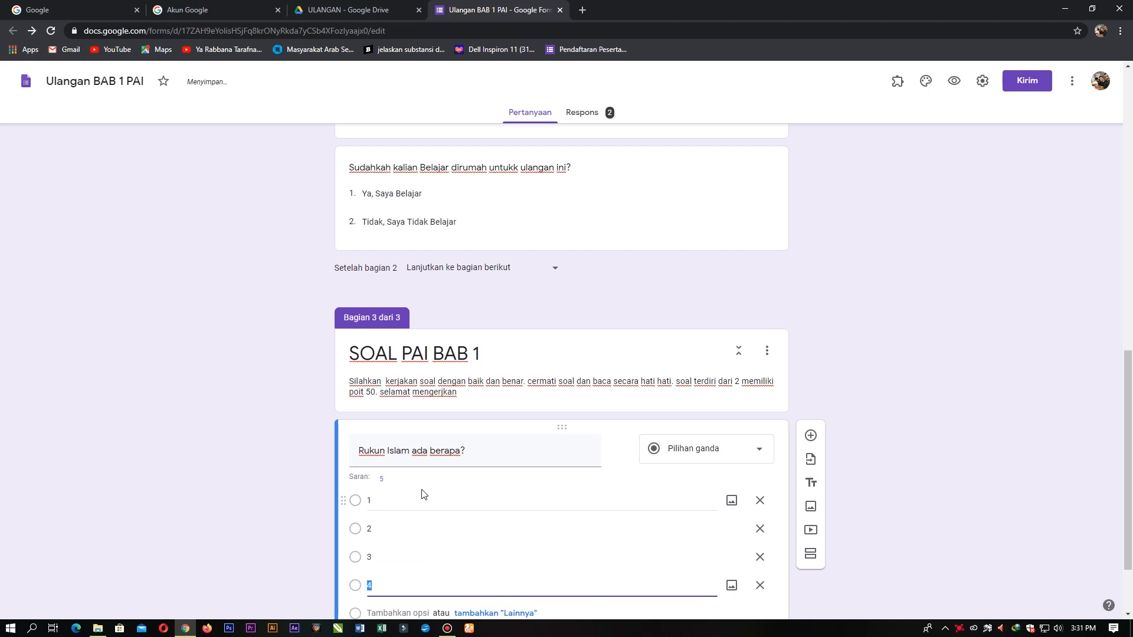
key(Return)
scroll(405, 486, down, 2)
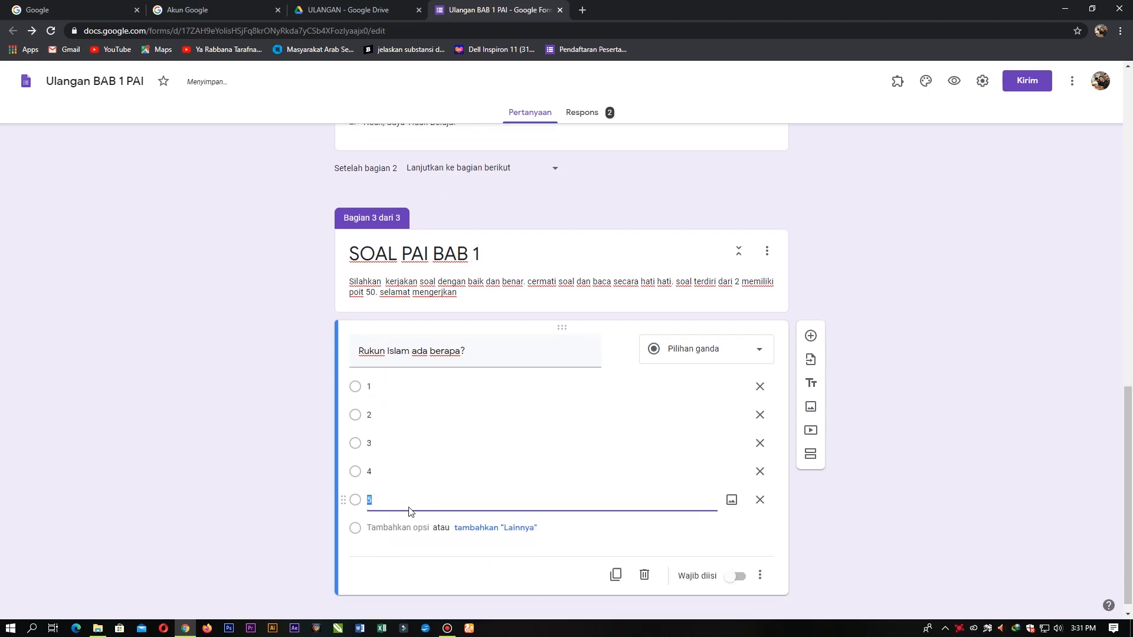
Step: Try a '1.' prefix on the question title, then remove it
click(371, 373)
click(361, 334)
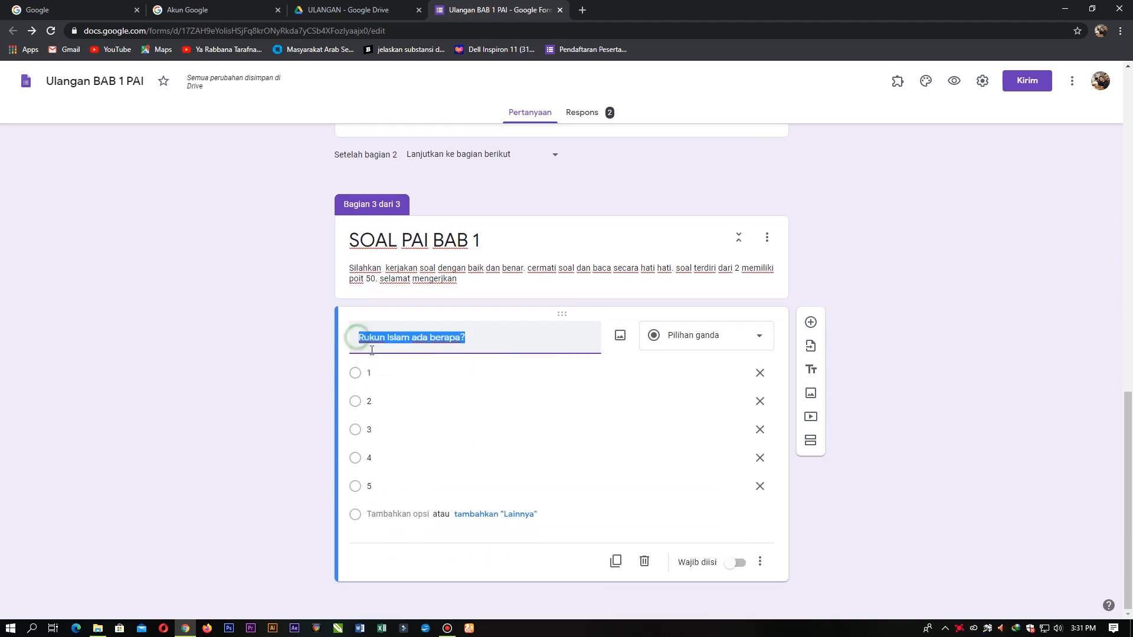
click(360, 335)
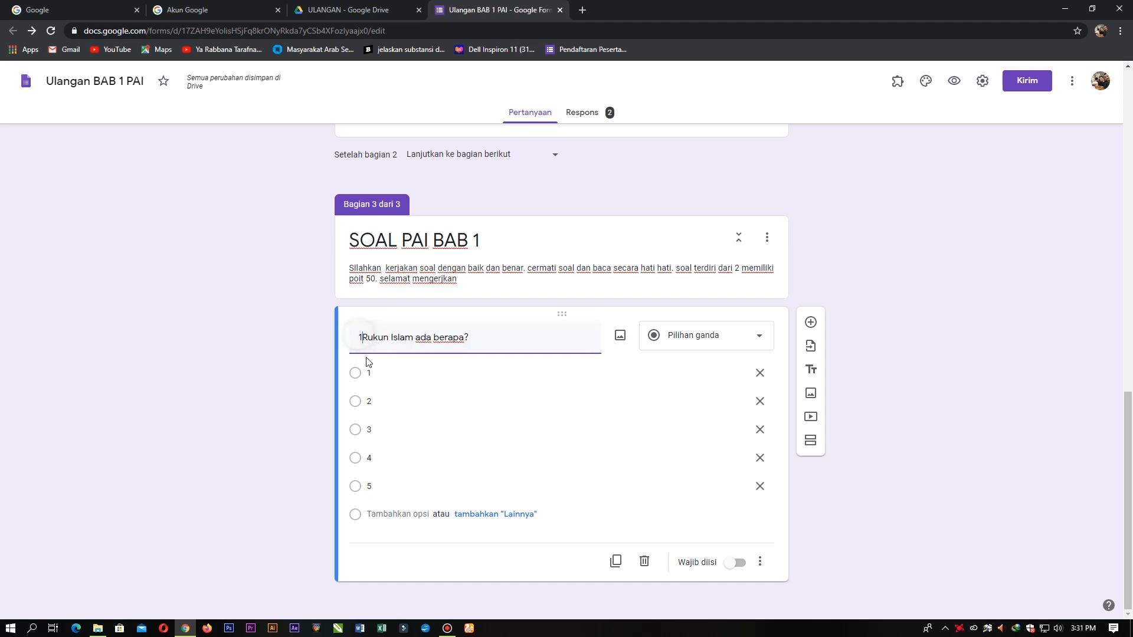
text(1.)
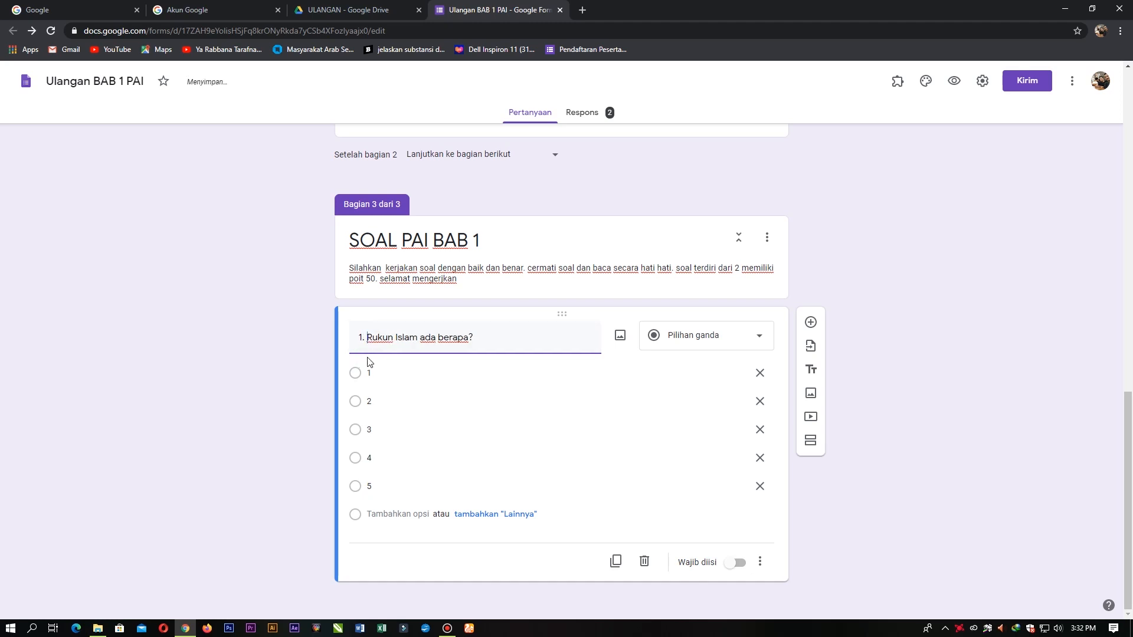
key(BackSpace)
key(BackSpace)
key(BackSpace)
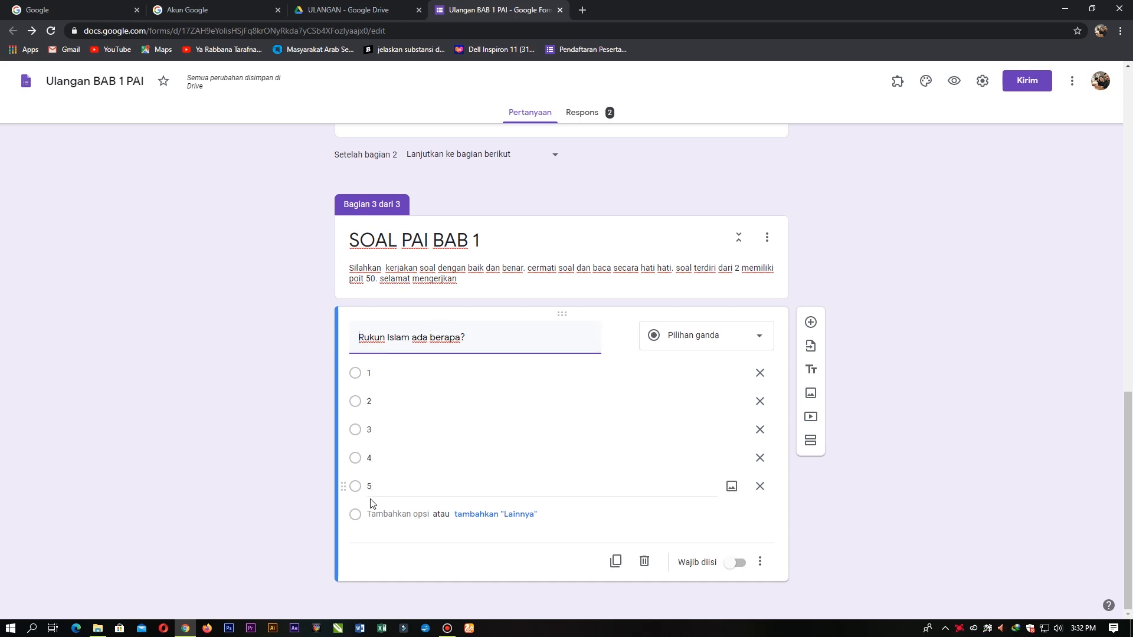
click(764, 529)
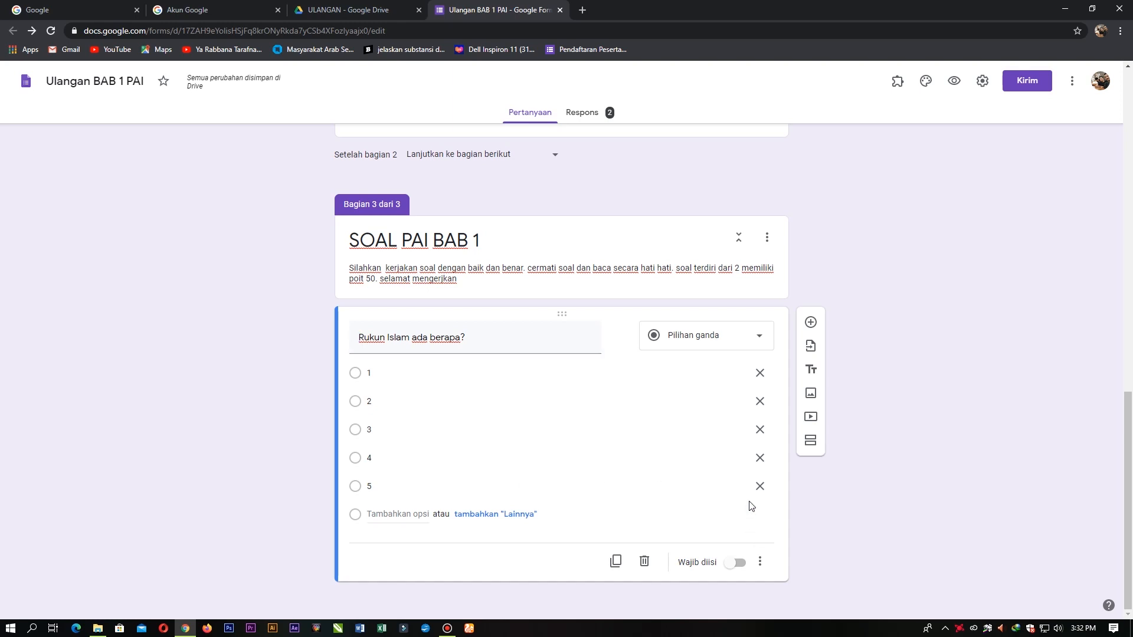
Step: Add a second question titled 'Rukun iman ada berapa?'
click(811, 322)
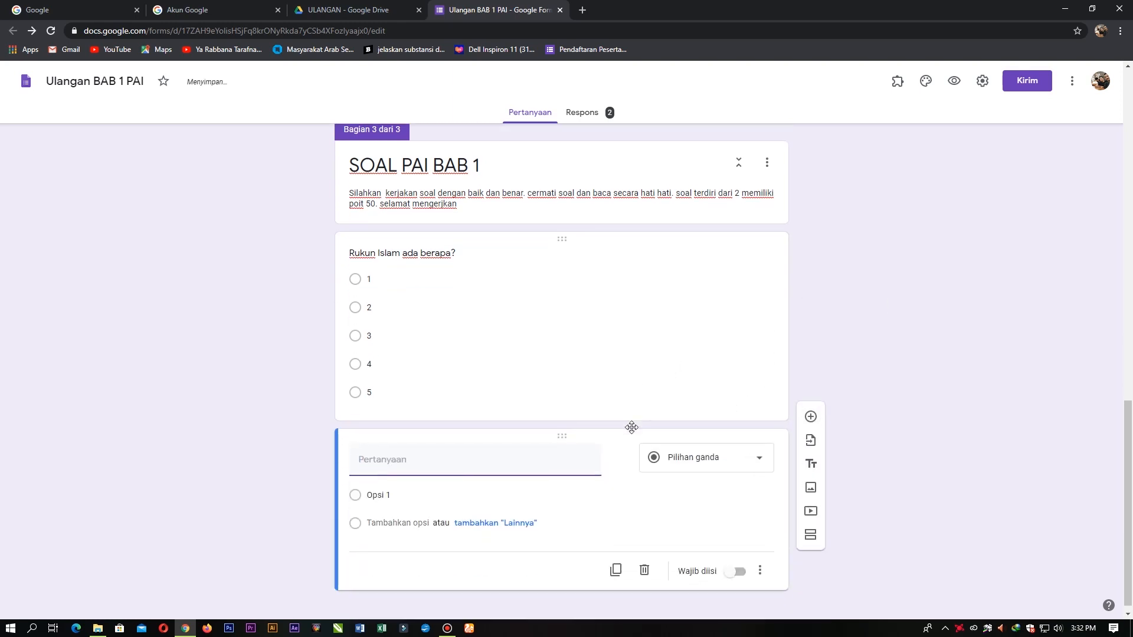
click(415, 457)
text(Rukun Is)
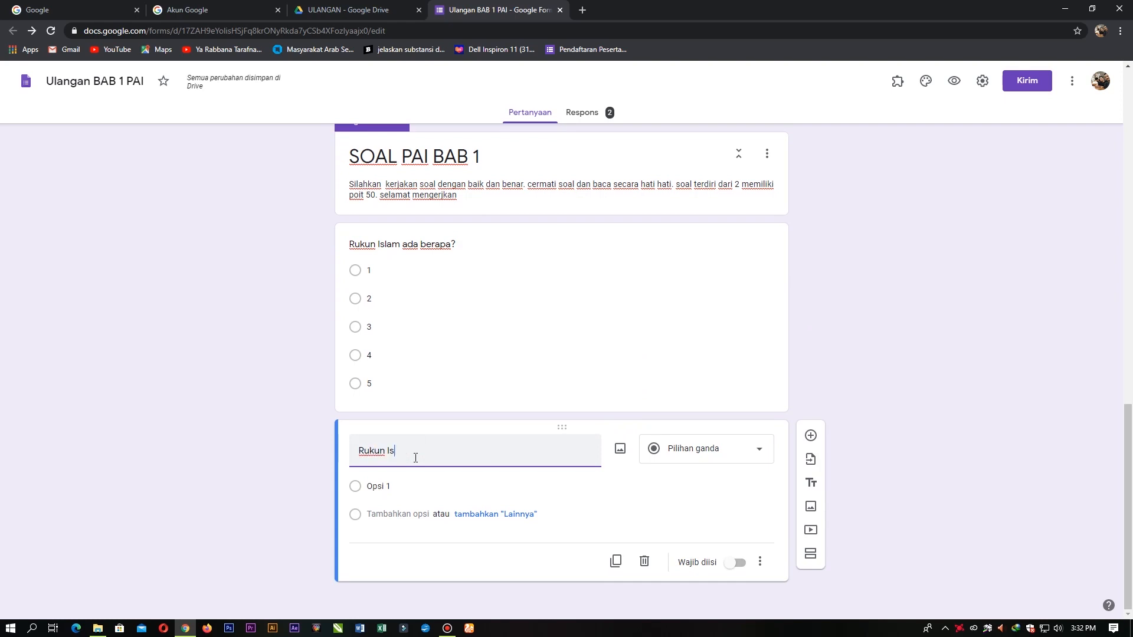
key(BackSpace)
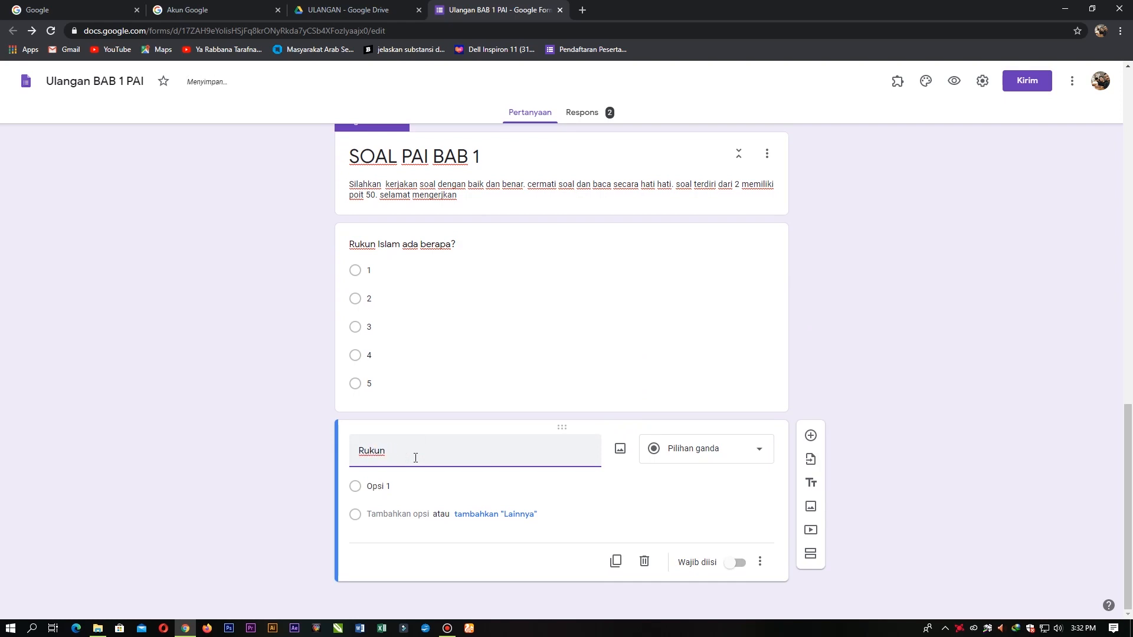
text(iman ada berapa?)
Step: Enter numeric answer options 2, 3 and 4 for the Rukun iman question
click(411, 488)
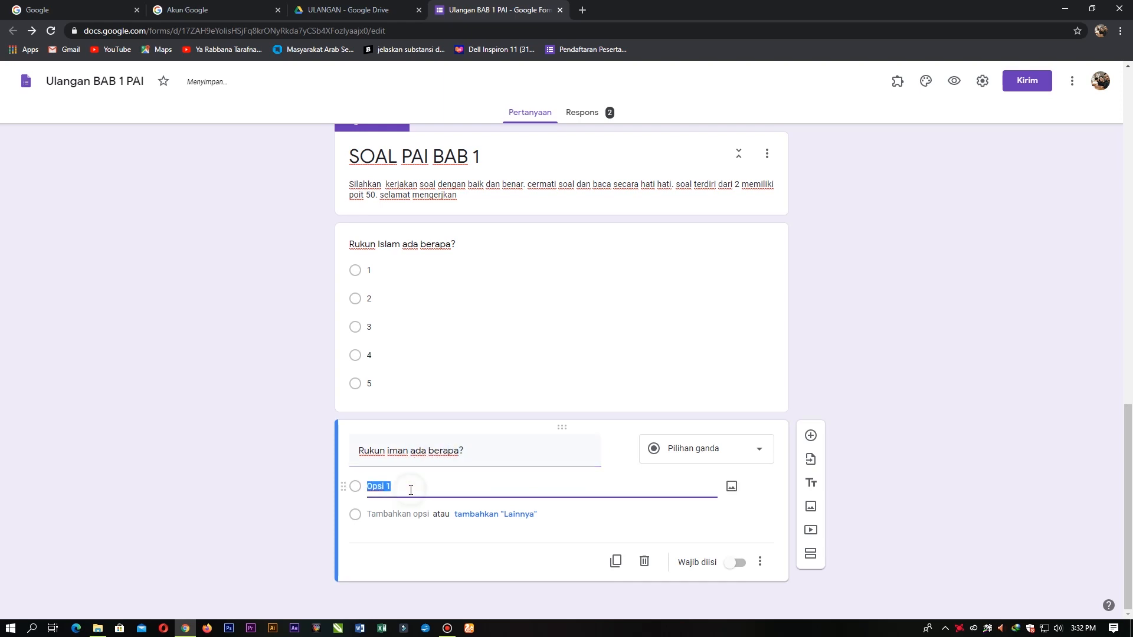
text(2)
click(383, 514)
text(3)
click(386, 546)
text(4)
click(384, 569)
Step: Correct the numeric options to read 2, 3, 4, 5 and 6
click(388, 543)
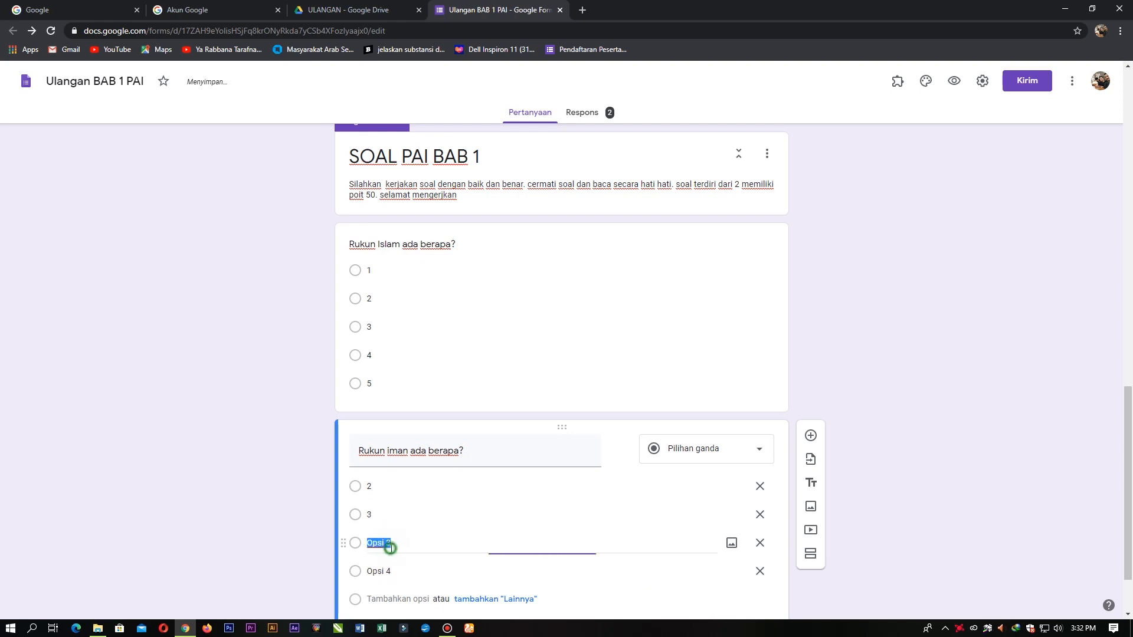
text(4)
click(383, 571)
text(5)
click(385, 597)
text(6)
scroll(778, 351, down, 2)
click(431, 373)
click(460, 373)
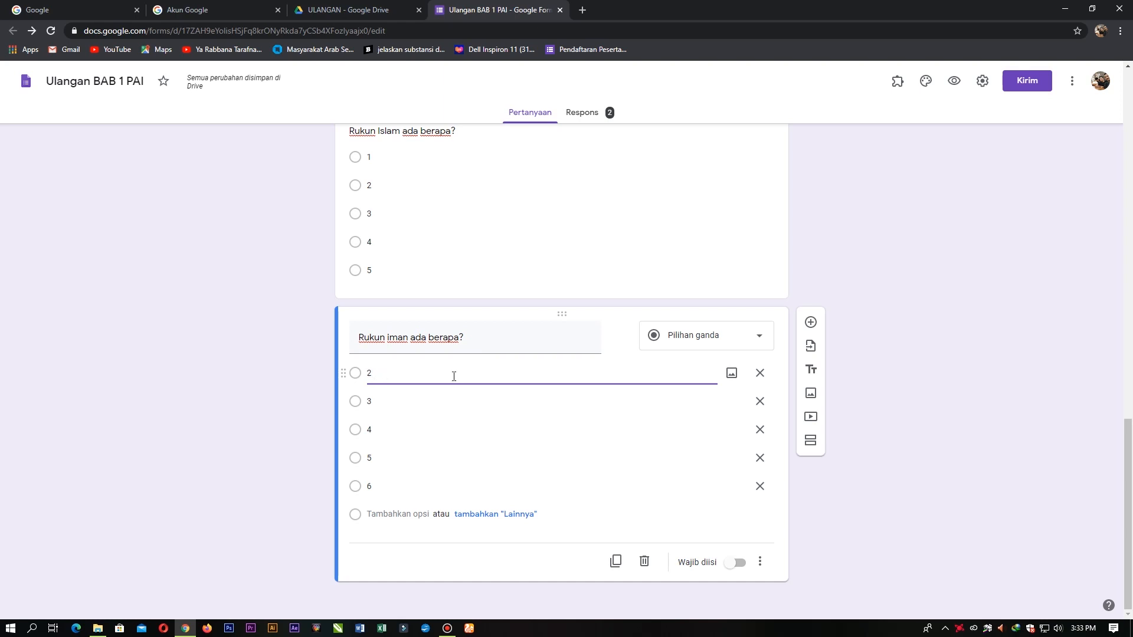
click(906, 432)
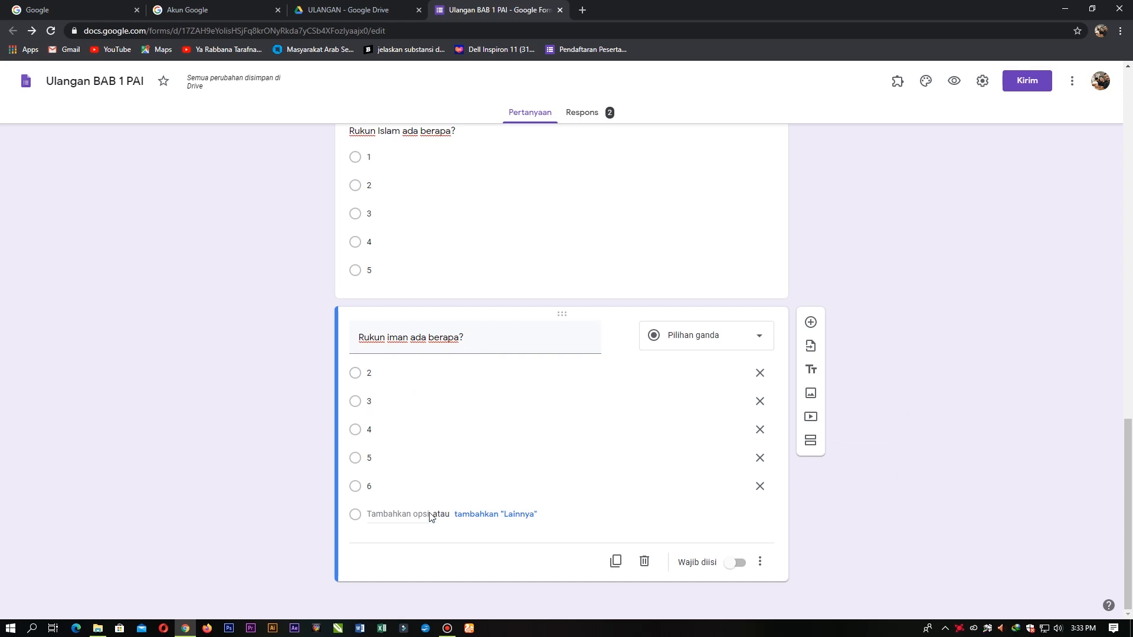
scroll(428, 514, up, 1)
scroll(425, 513, down, 1)
Step: Change the first Rukun iman option from 2 to 'dua'
click(392, 496)
click(382, 372)
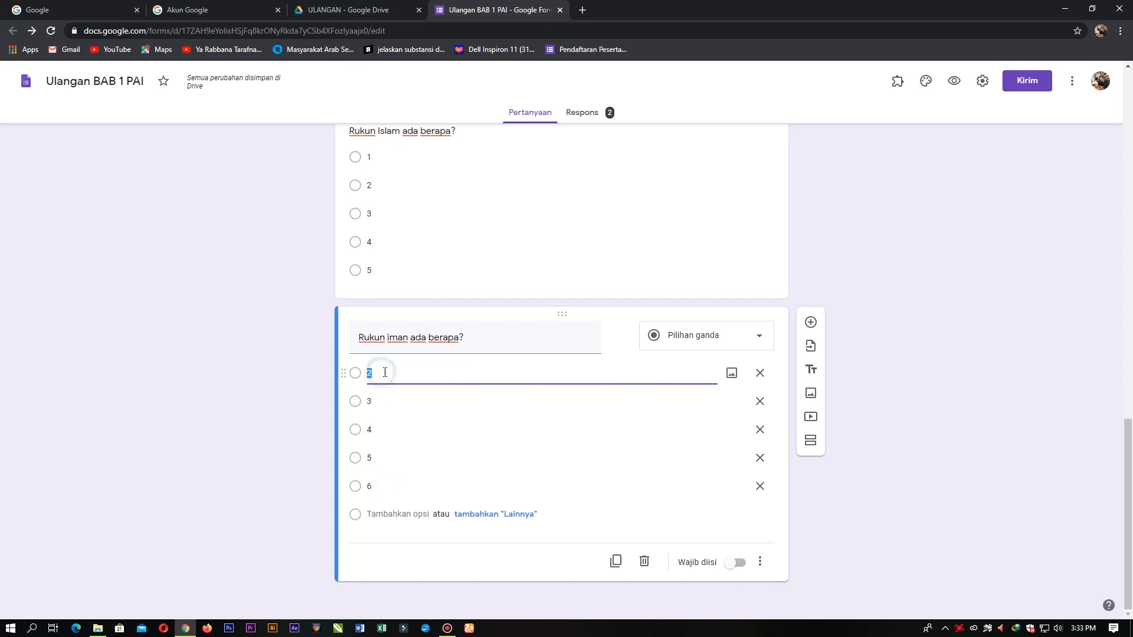
text(du)
click(391, 375)
text(aaa)
click(396, 395)
click(398, 377)
text(aa)
click(404, 374)
key(BackSpace)
key(BackSpace)
key(BackSpace)
text(d)
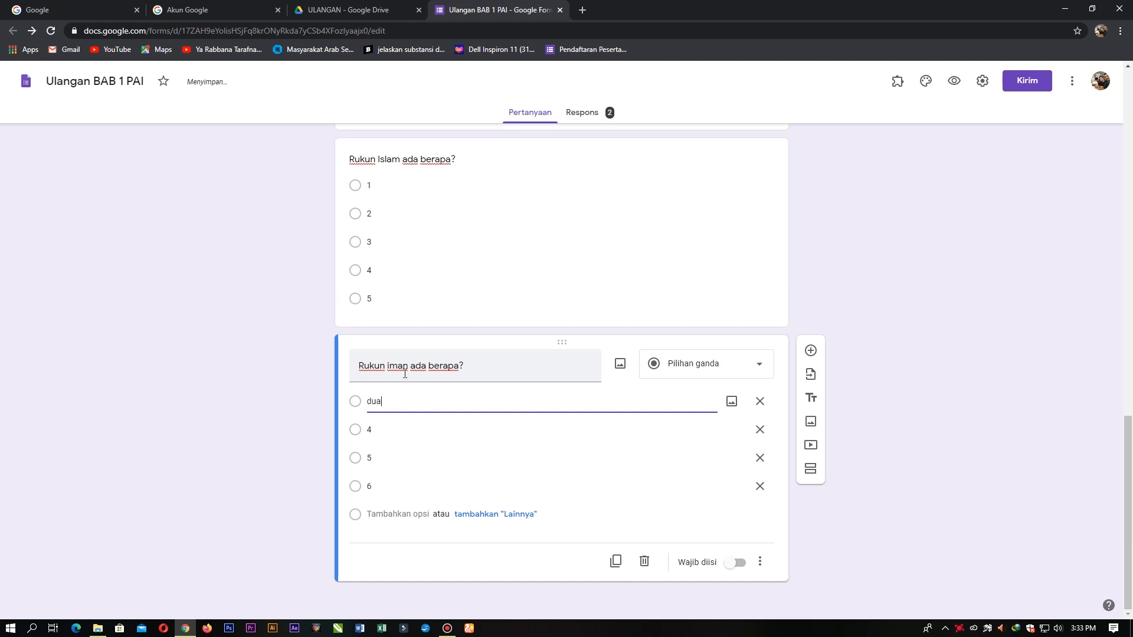
Step: Reword the remaining options as tiga, empatt, lima and enam
click(399, 430)
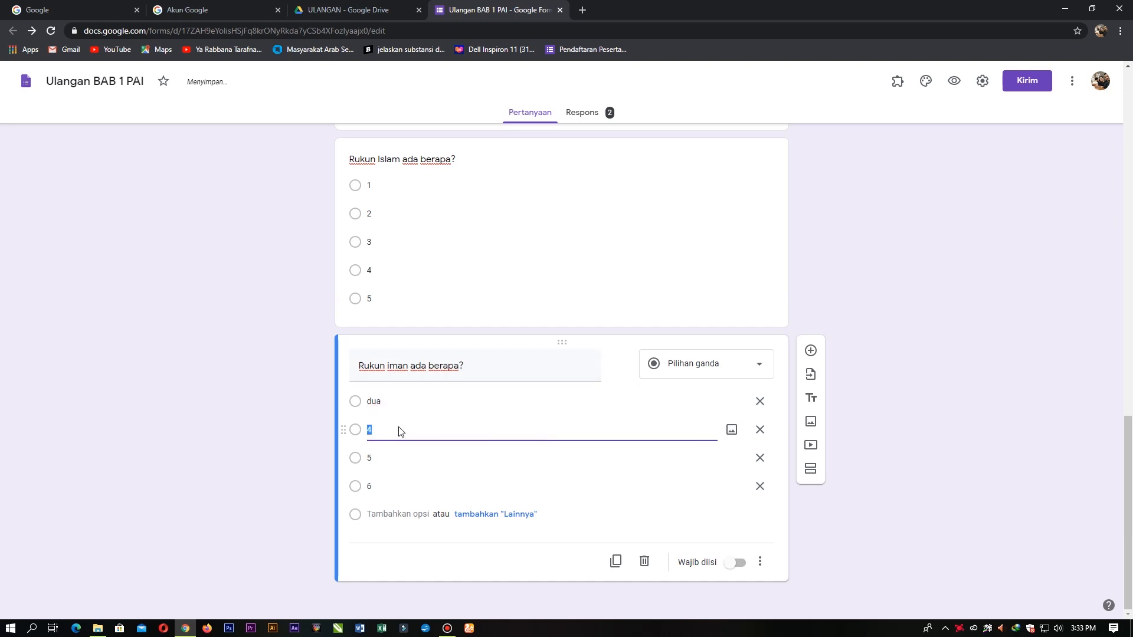
text(ti)
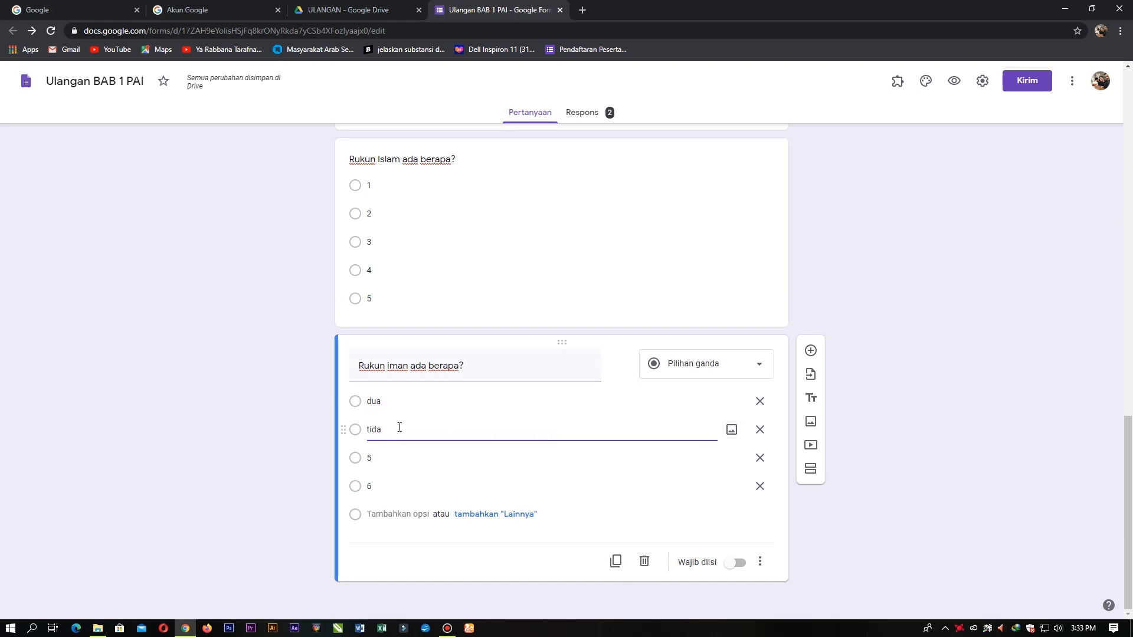
text(ga)
key(Return)
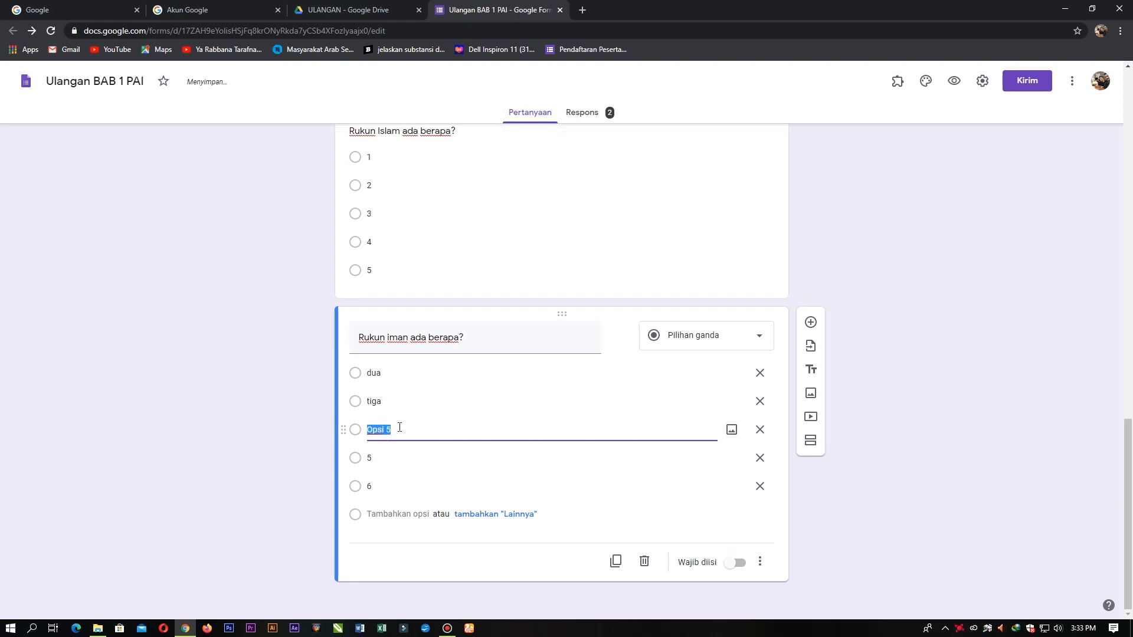
text(empatt)
click(394, 464)
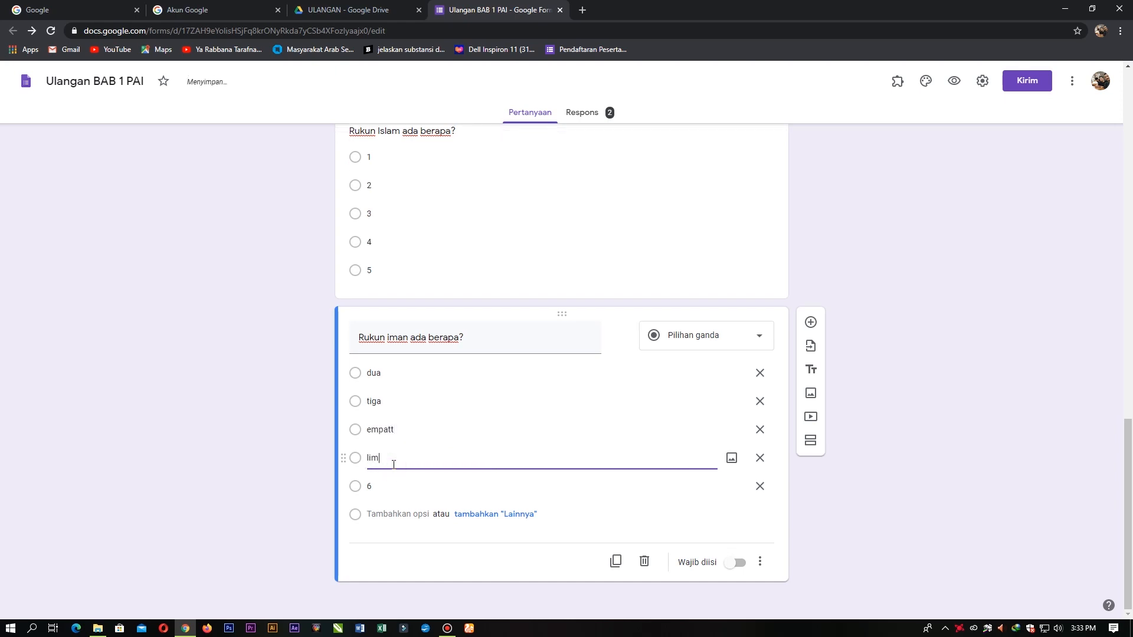
click(395, 492)
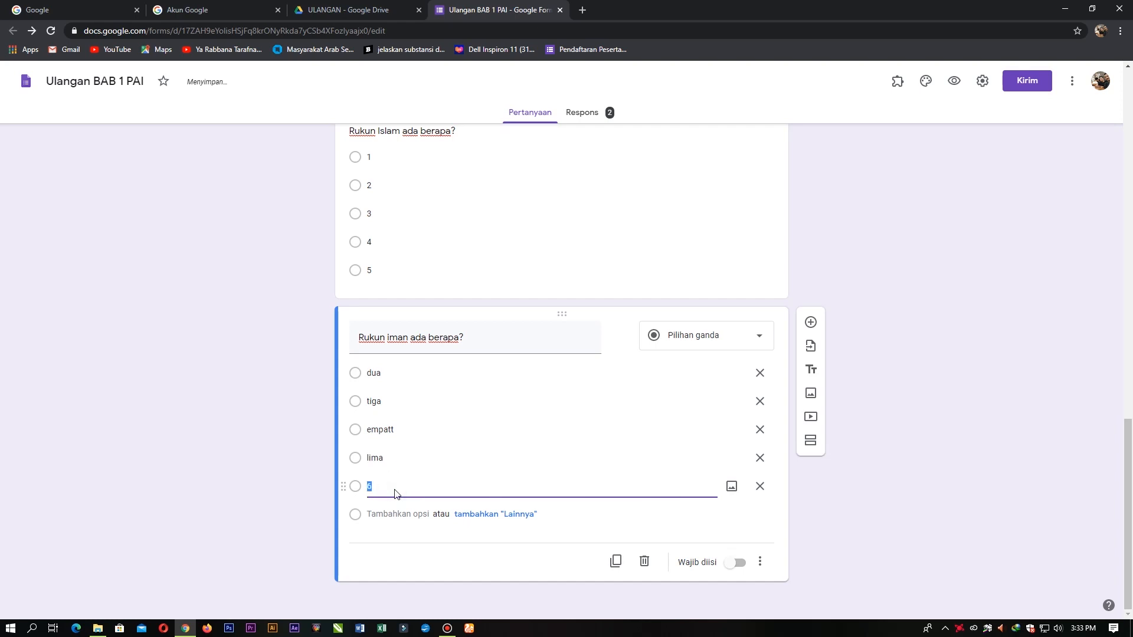
text(enam)
click(865, 459)
scroll(872, 407, up, 3)
scroll(875, 411, down, 2)
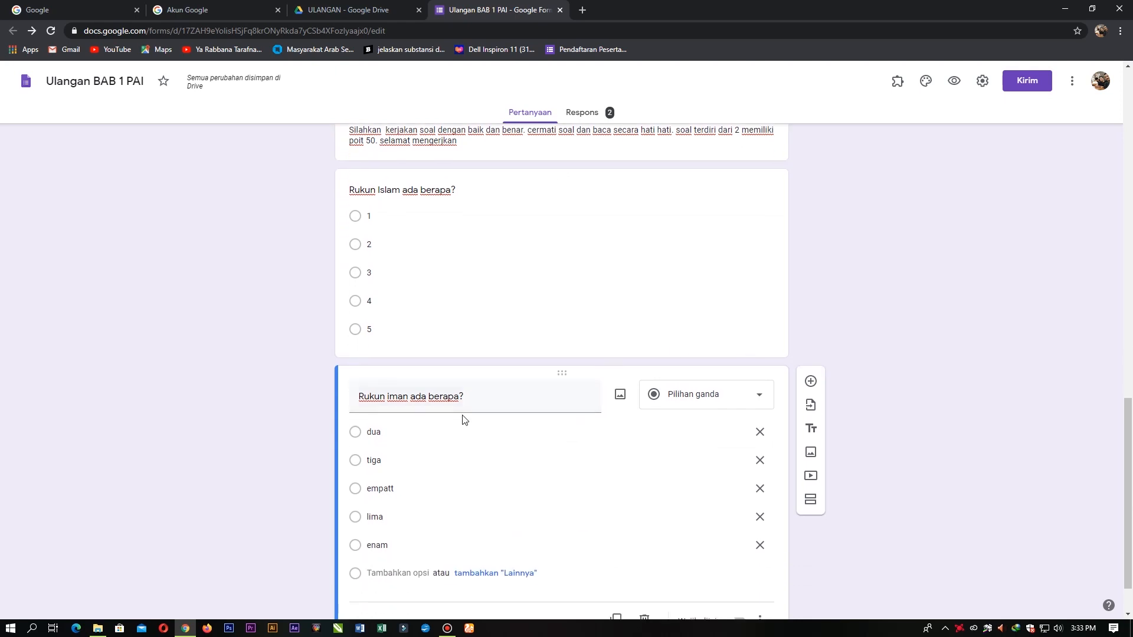
click(425, 299)
scroll(627, 309, up, 3)
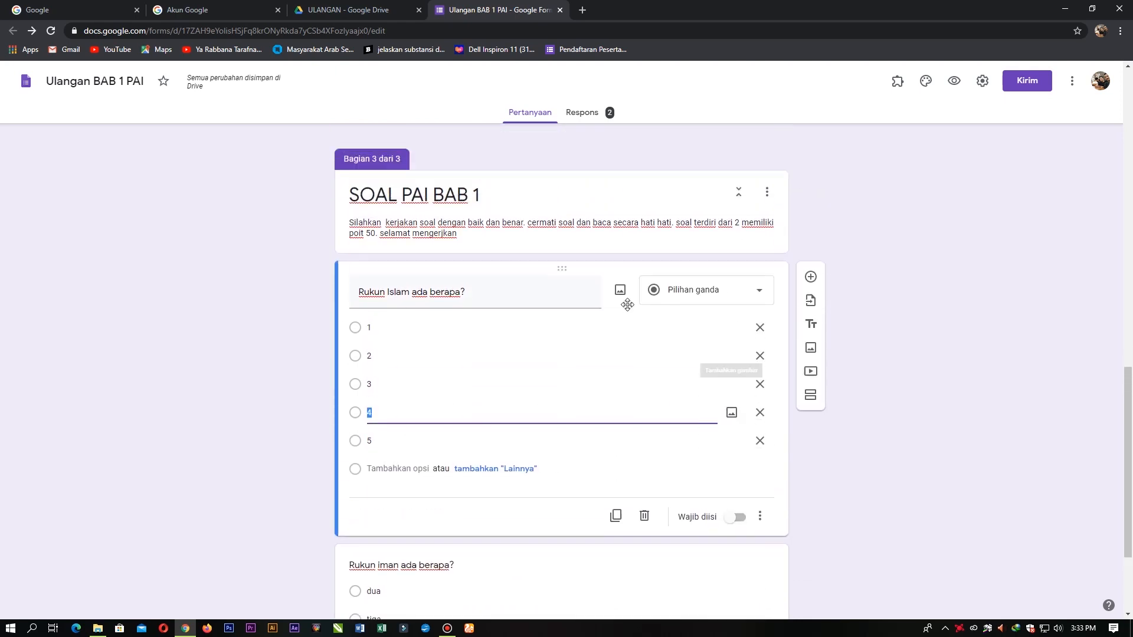
scroll(544, 397, down, 1)
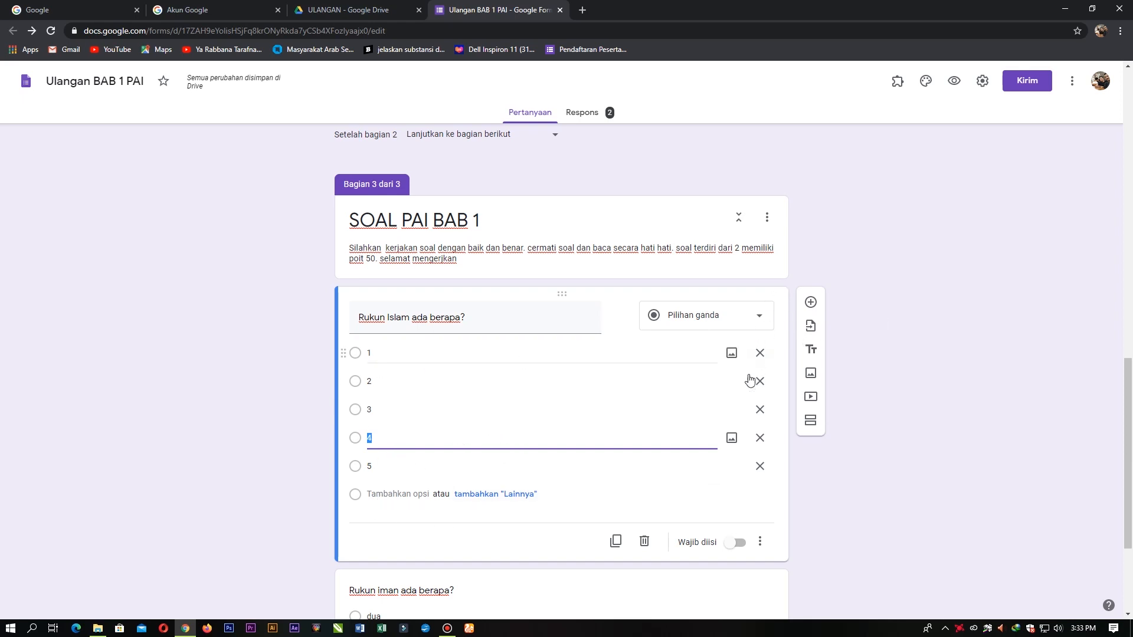
click(973, 281)
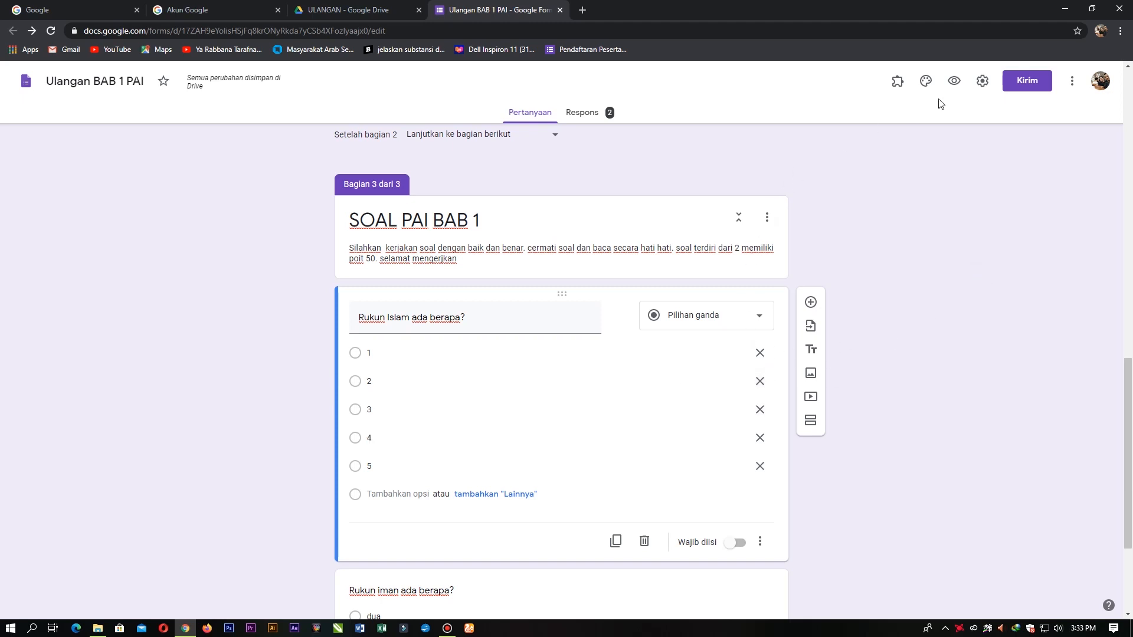
Step: Turn on 'Jadikan ini sebagai kuis' in the Kuis settings and save
click(982, 82)
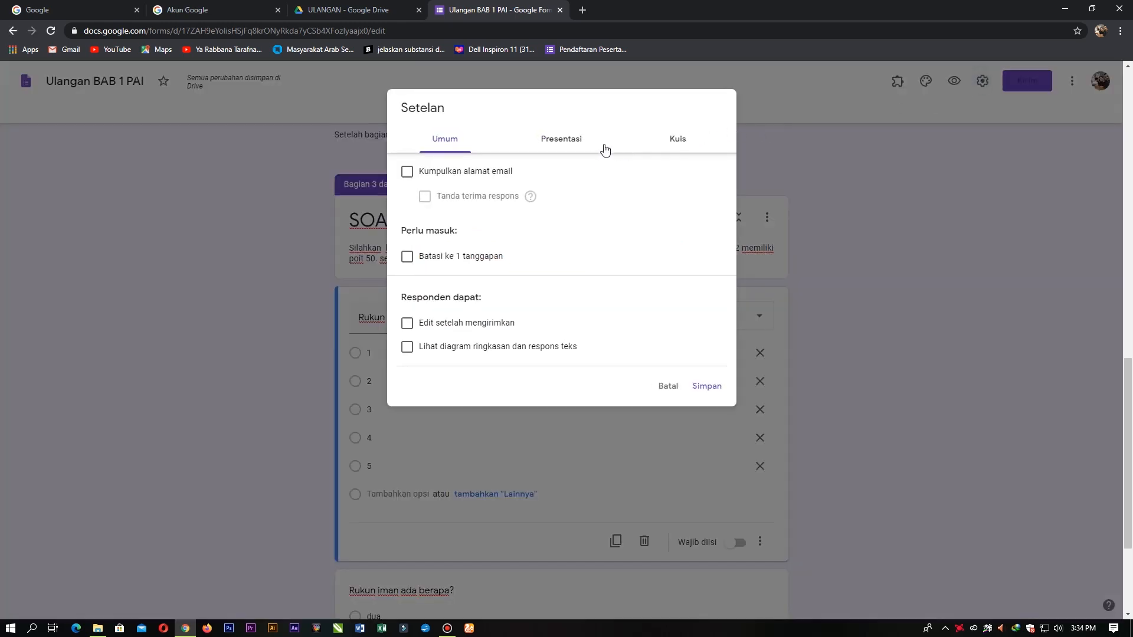
click(556, 142)
click(479, 143)
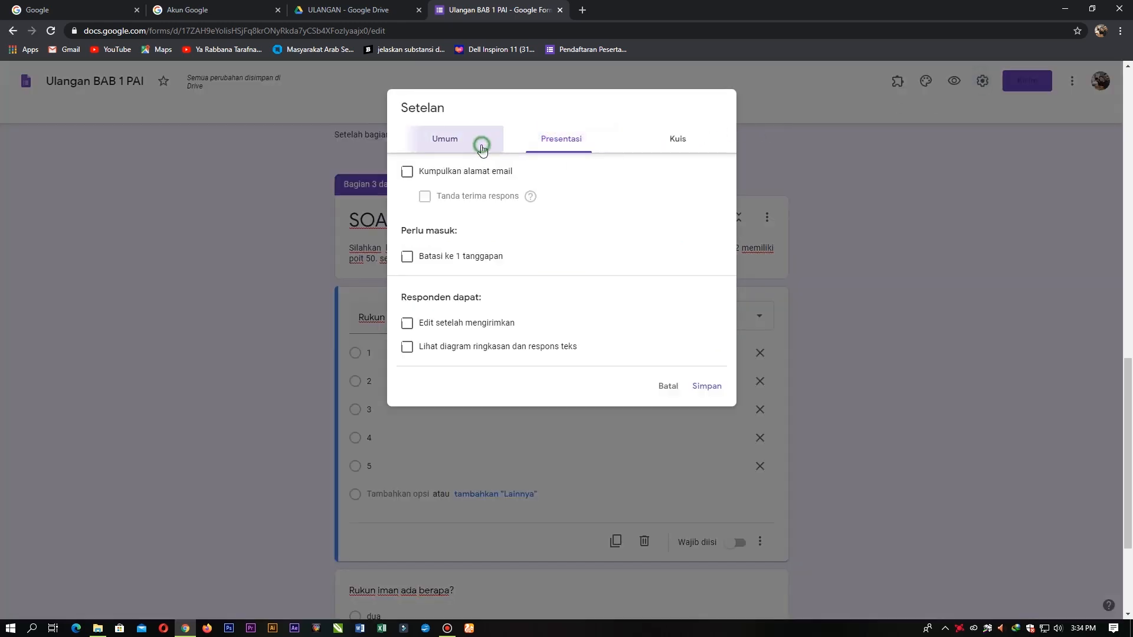
click(574, 141)
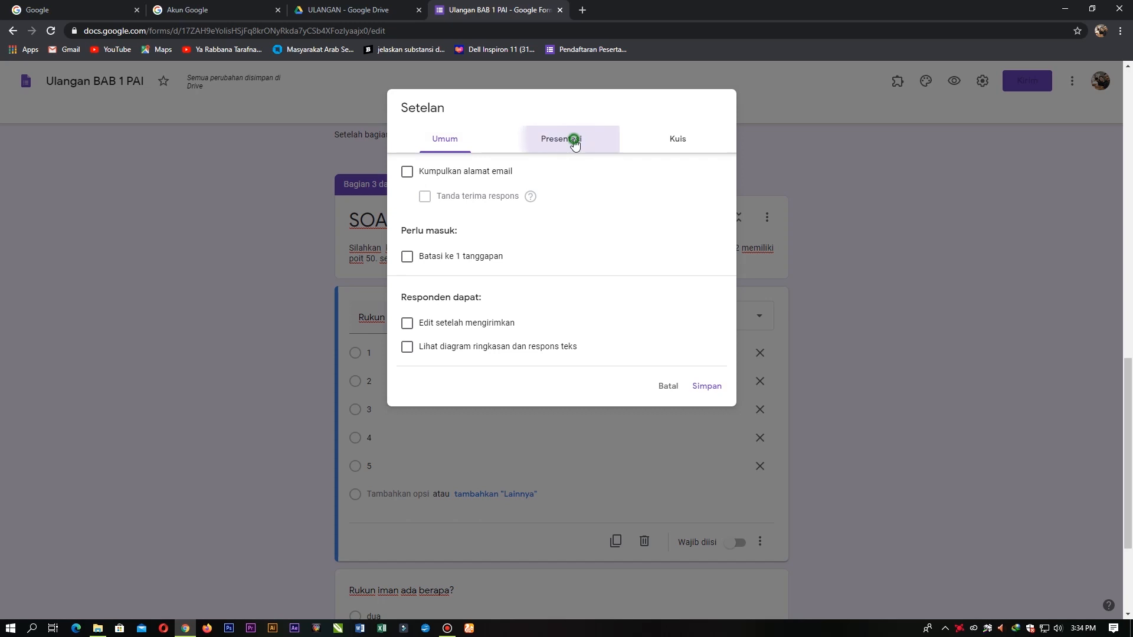
click(677, 142)
click(457, 141)
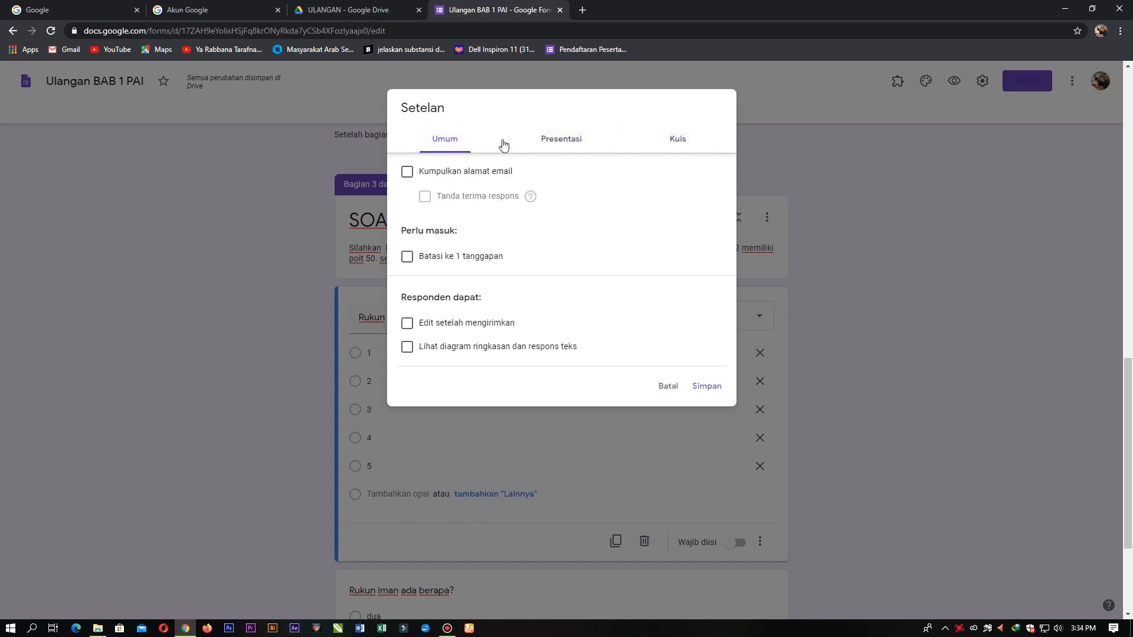
click(675, 140)
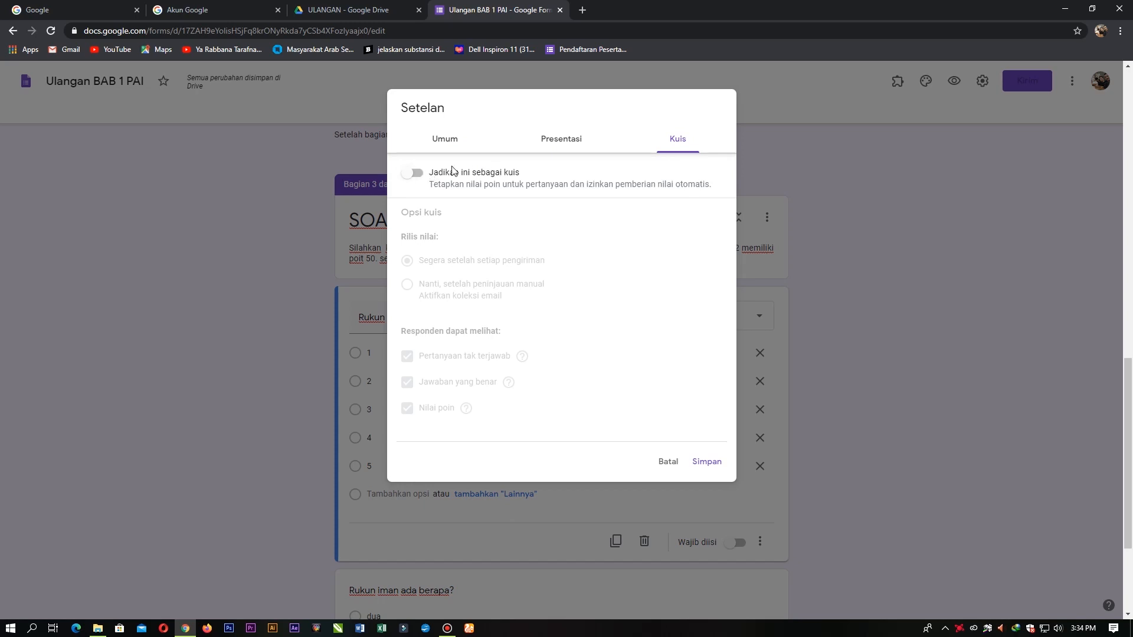
click(422, 176)
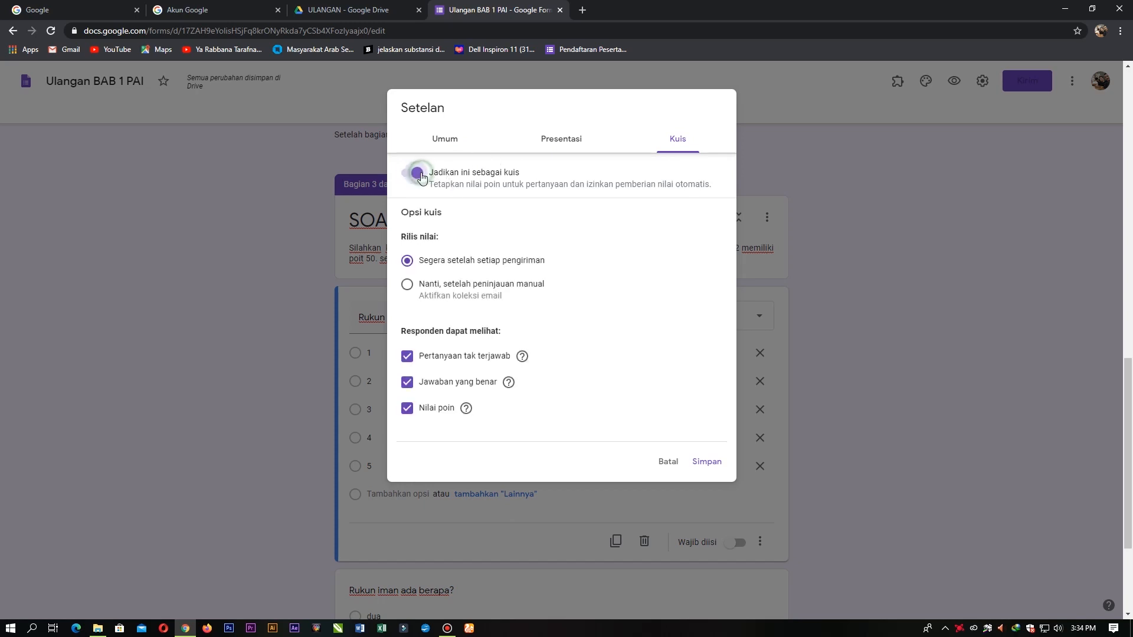
click(713, 462)
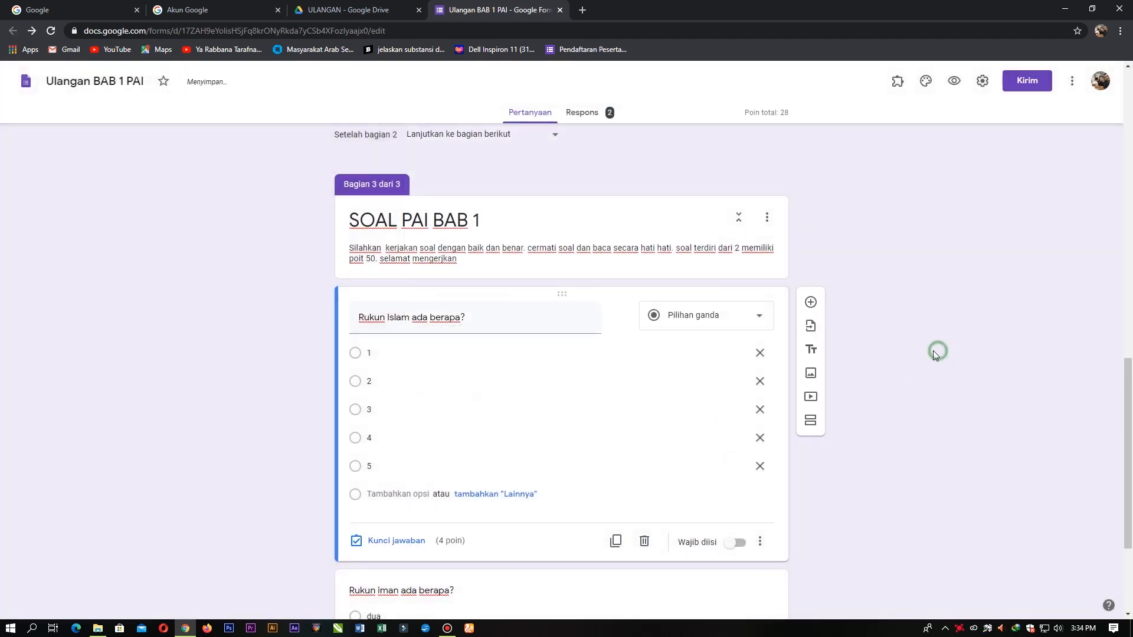
Step: Set the Rukun Islam answer key to option 5, worth 50 points instead of 4
scroll(939, 353, down, 3)
scroll(526, 493, up, 1)
scroll(516, 483, up, 2)
scroll(599, 475, down, 2)
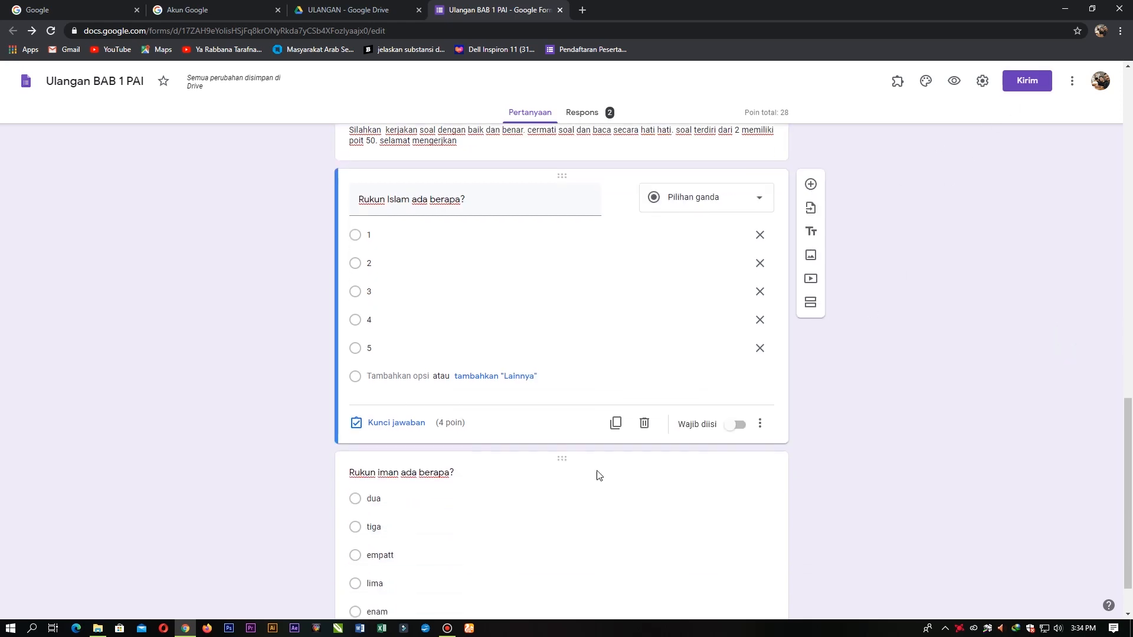
click(402, 430)
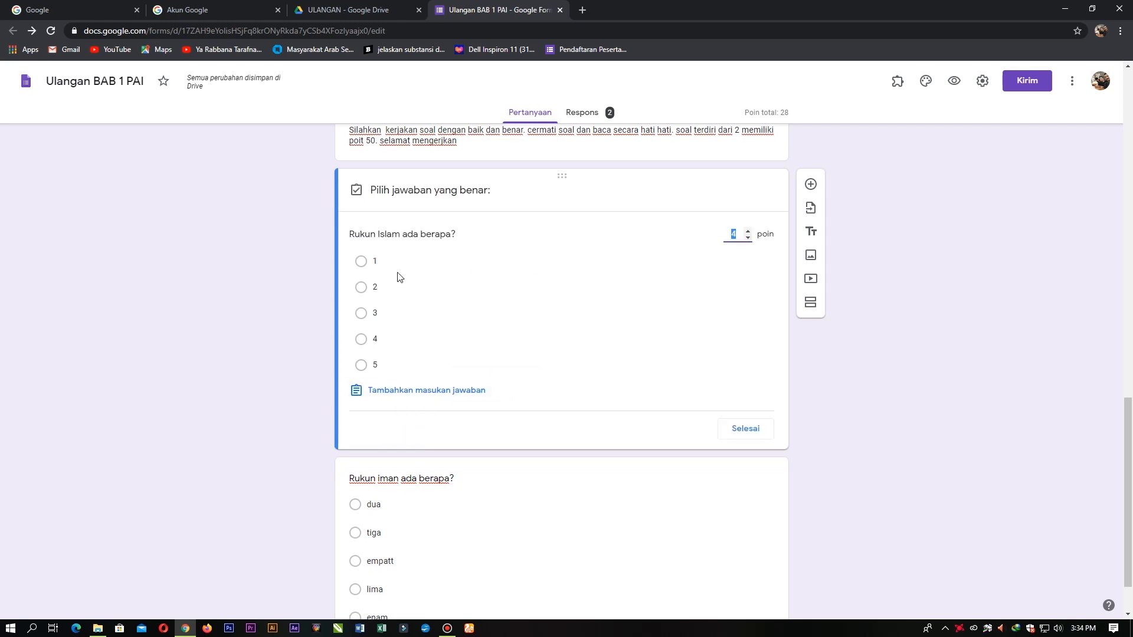
click(362, 366)
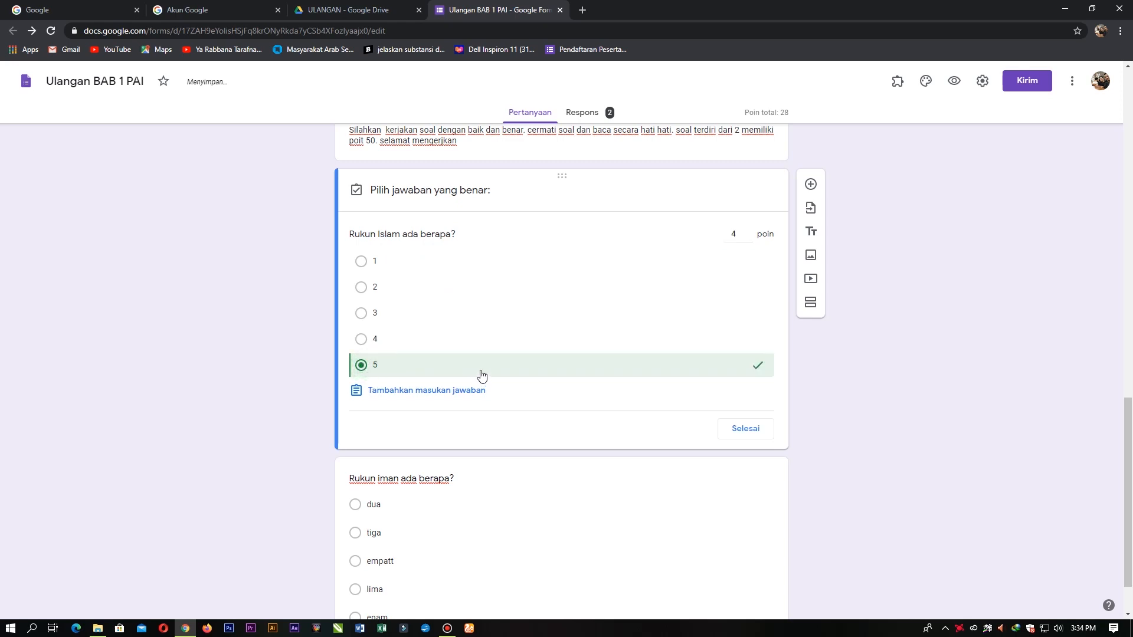
click(735, 234)
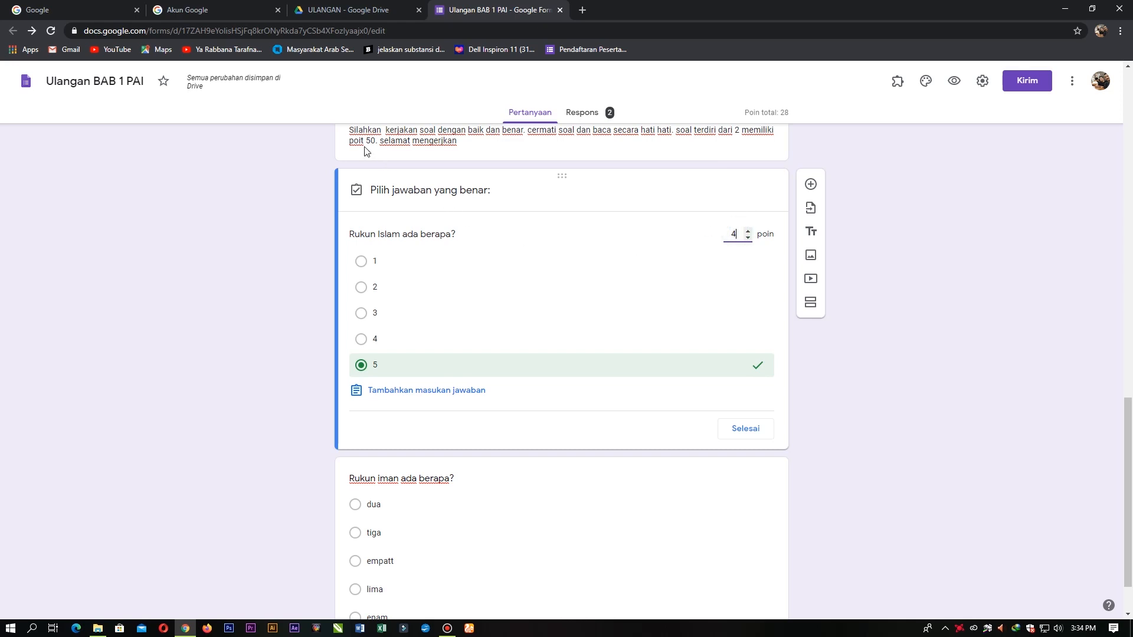
drag(734, 235, 719, 240)
text(50)
click(892, 301)
click(747, 431)
Step: Give the Rukun iman question 50 points with 'enam' as the correct answer
scroll(679, 401, down, 1)
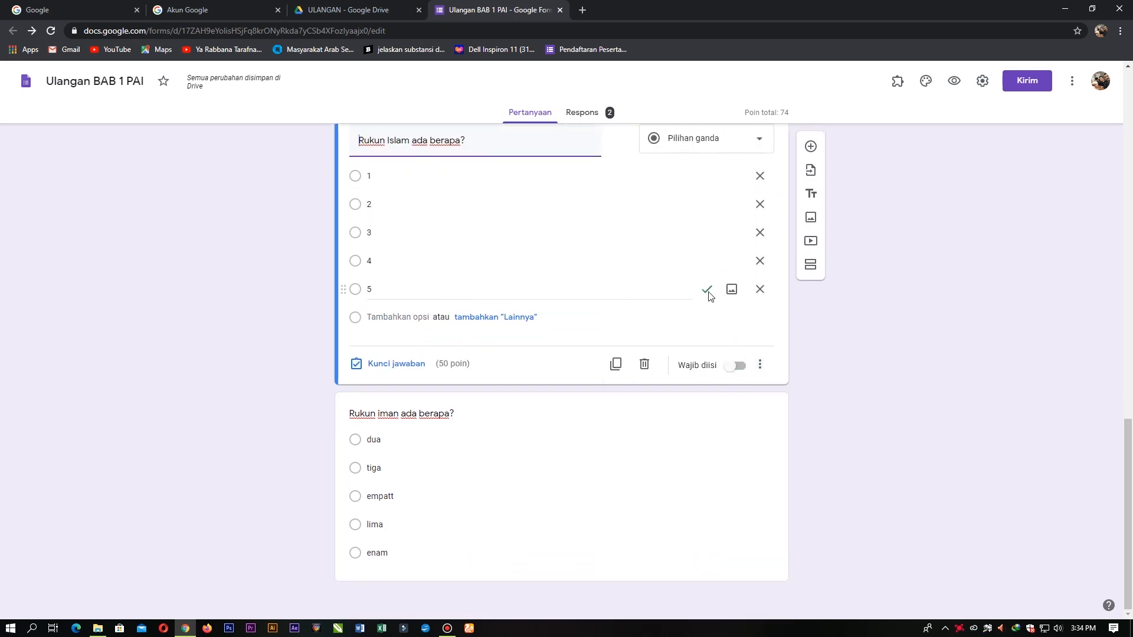
click(576, 468)
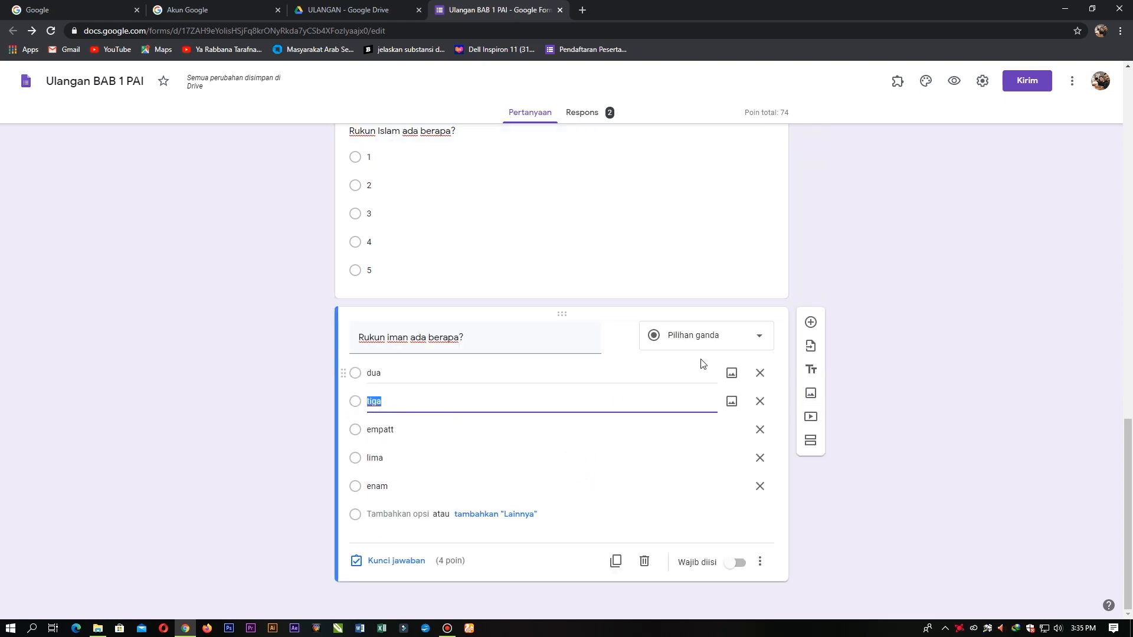
click(411, 561)
text(50)
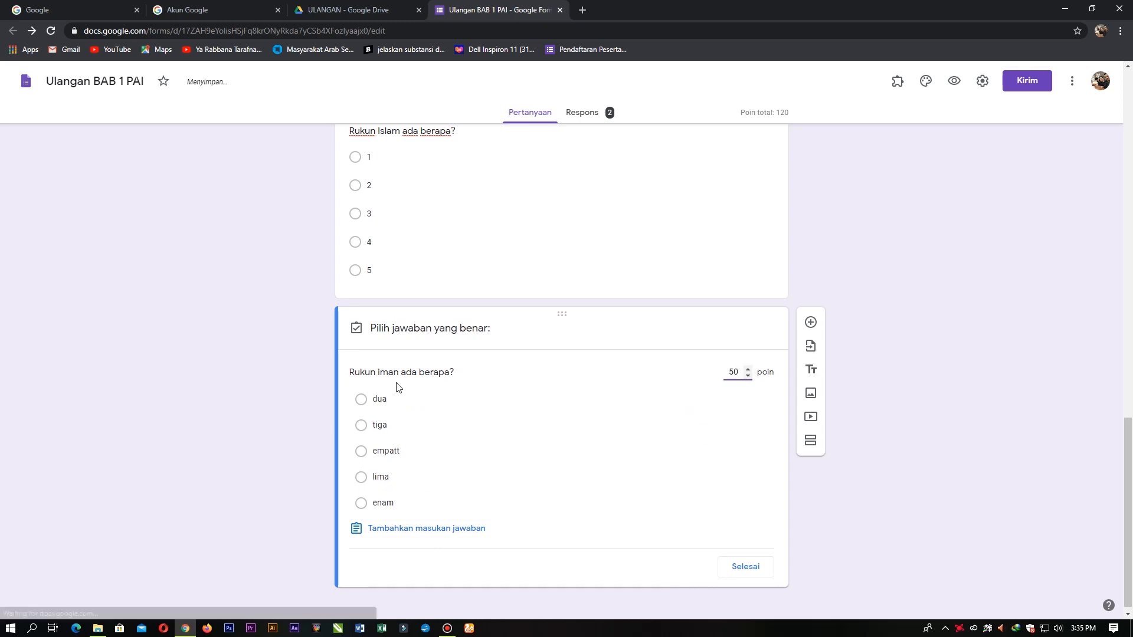
click(362, 503)
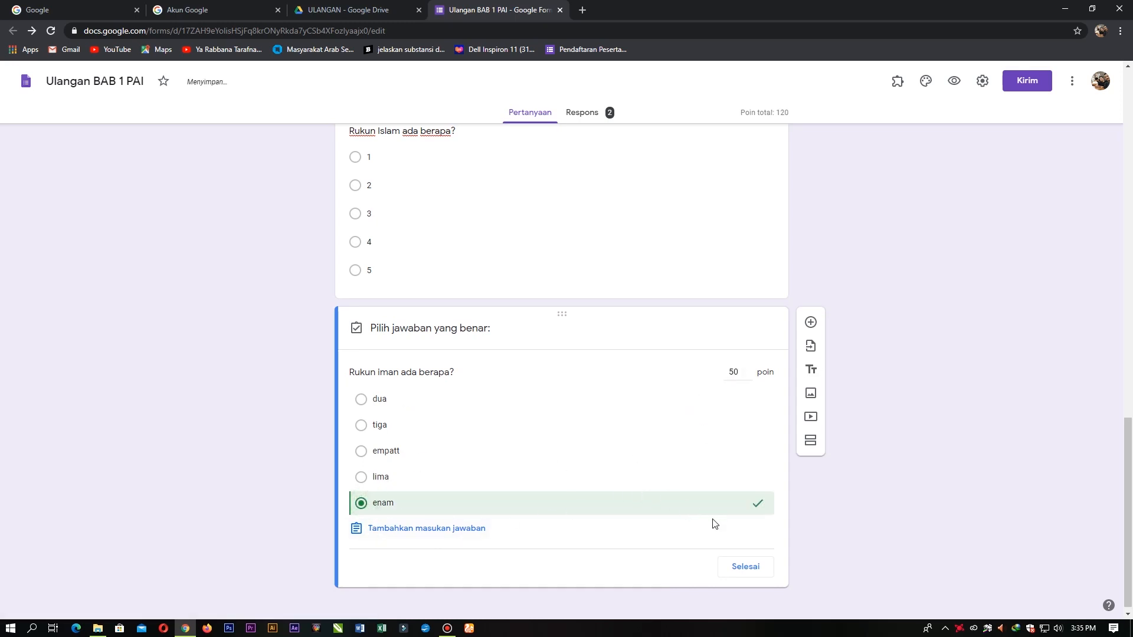
click(745, 568)
scroll(883, 518, up, 3)
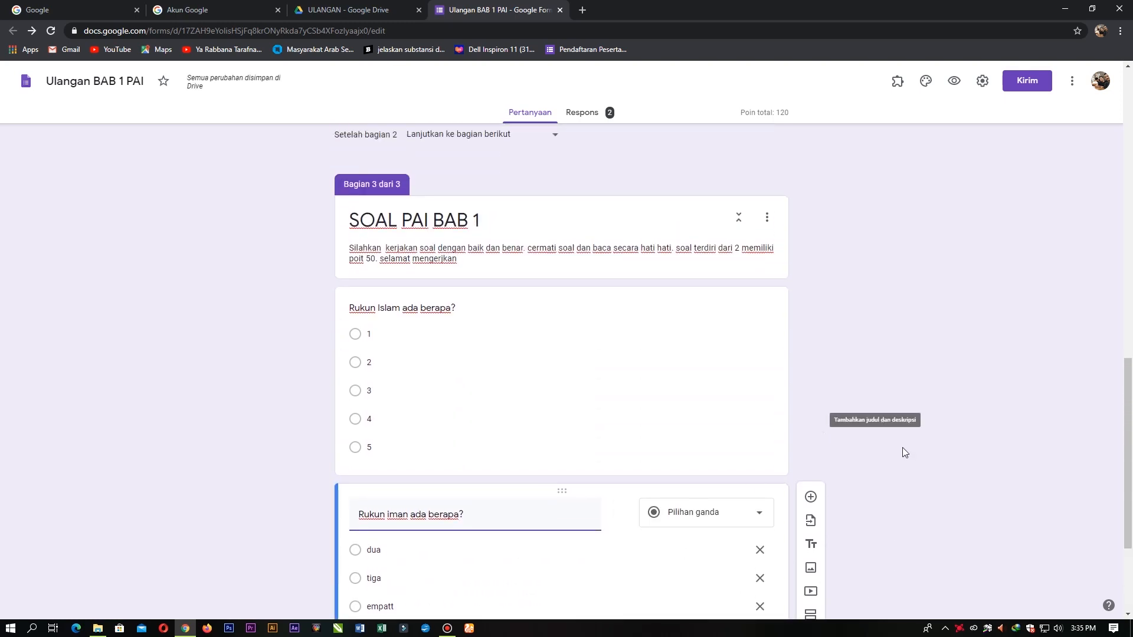
scroll(905, 452, up, 15)
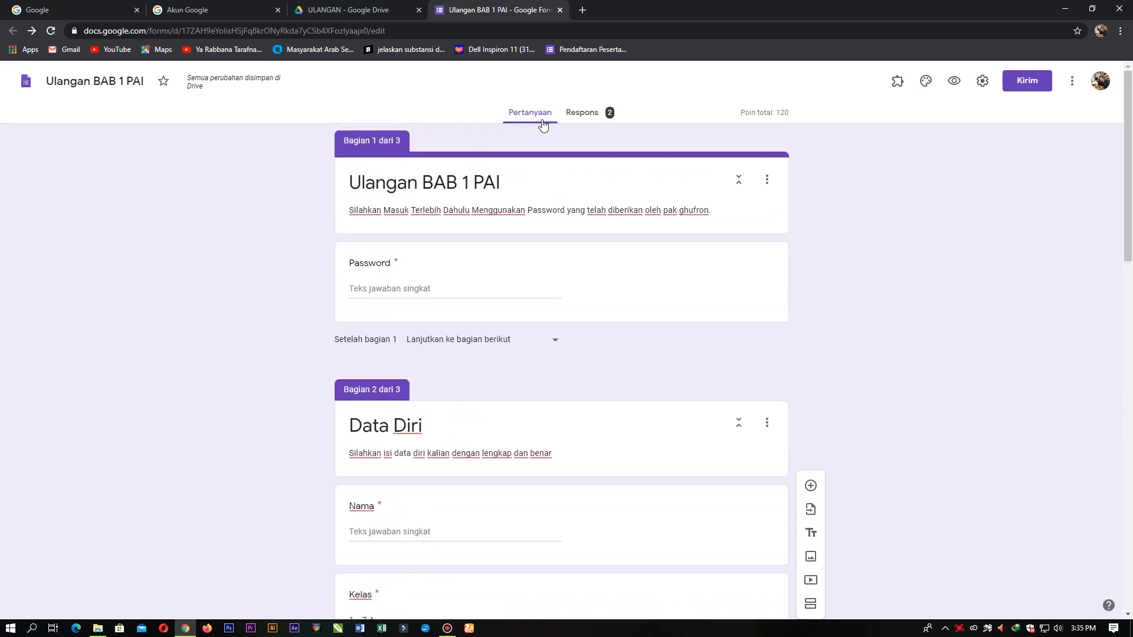
Step: Preview the quiz in a new tab, type 'b' in the Password field, then return to the editor
click(348, 10)
click(508, 10)
click(954, 81)
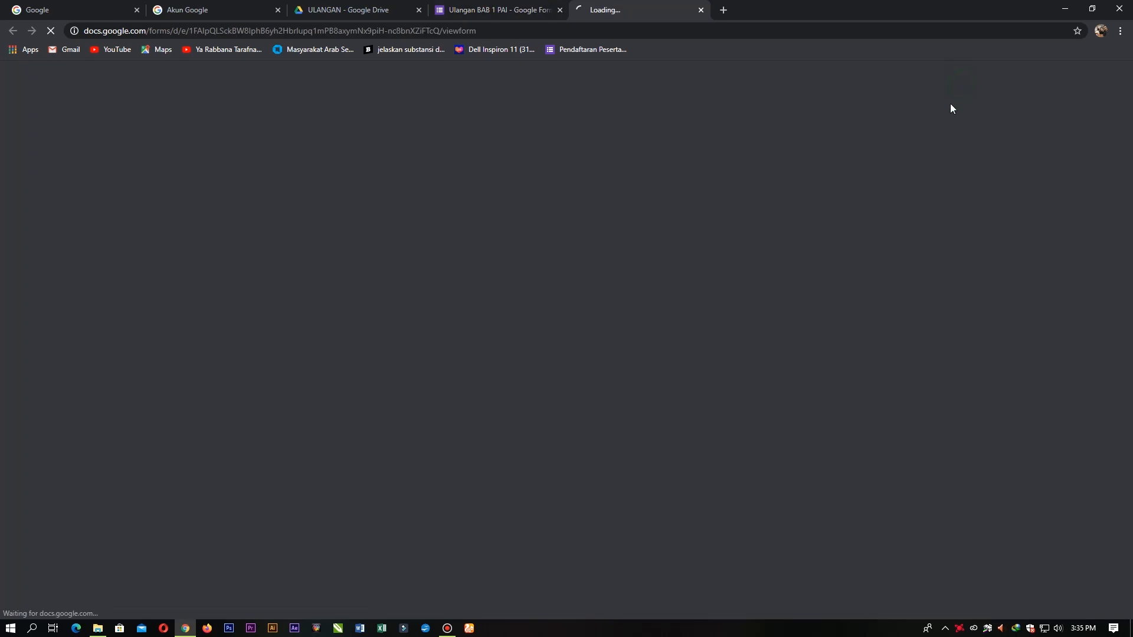
click(432, 234)
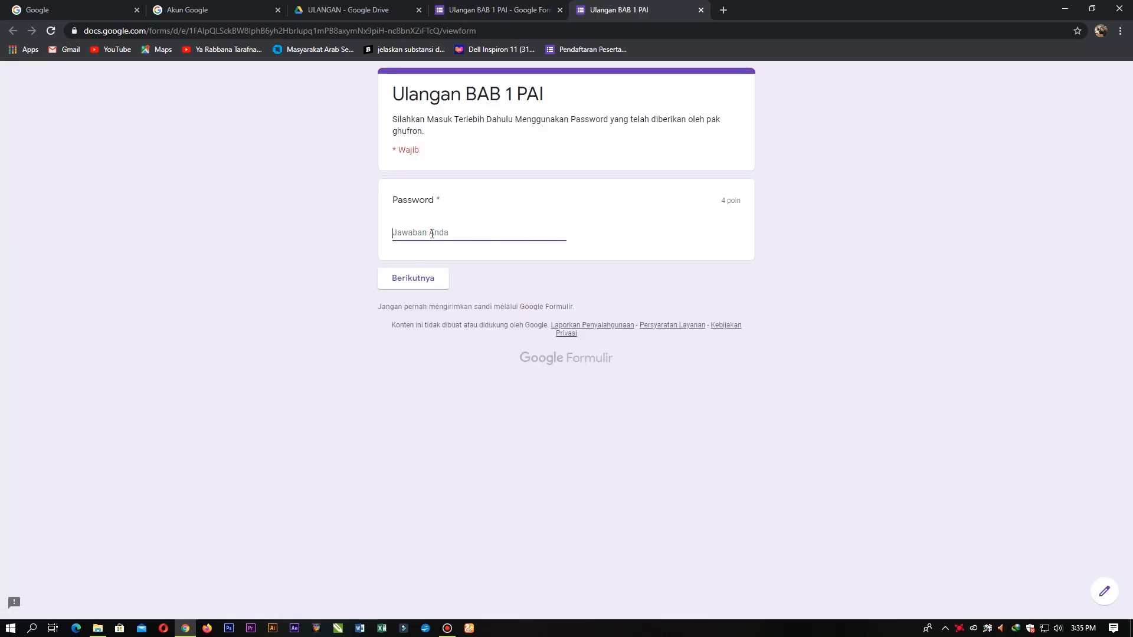
text(b)
click(464, 12)
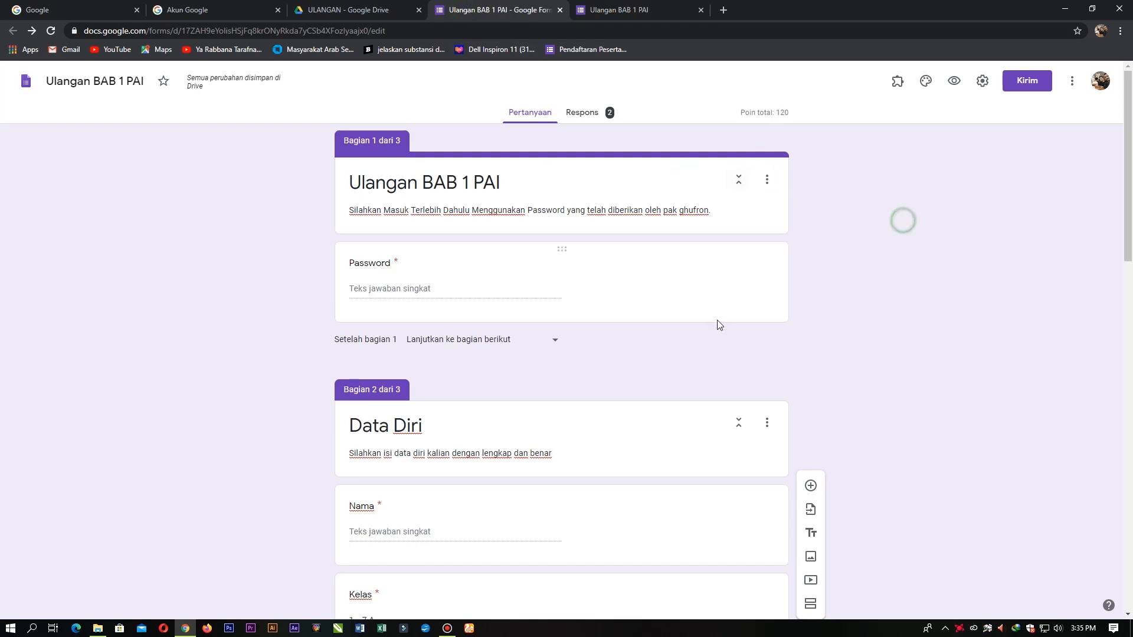
Step: Set the Nama and Kelas questions to 0 points in the answer key
scroll(728, 314, down, 4)
scroll(668, 381, down, 3)
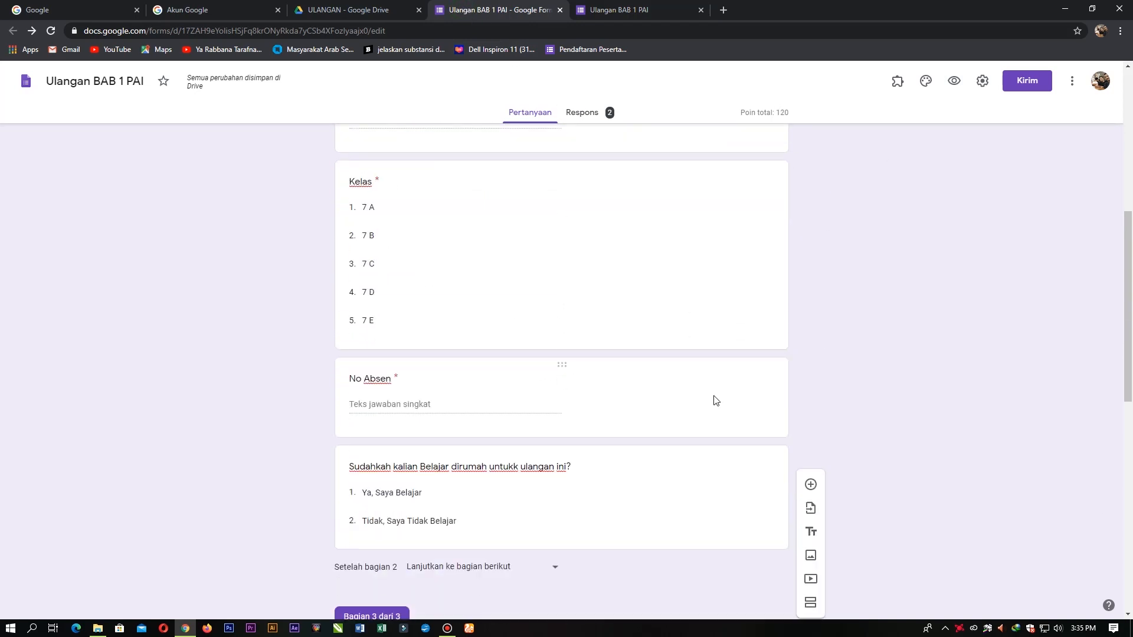
scroll(787, 296, up, 6)
scroll(710, 310, down, 2)
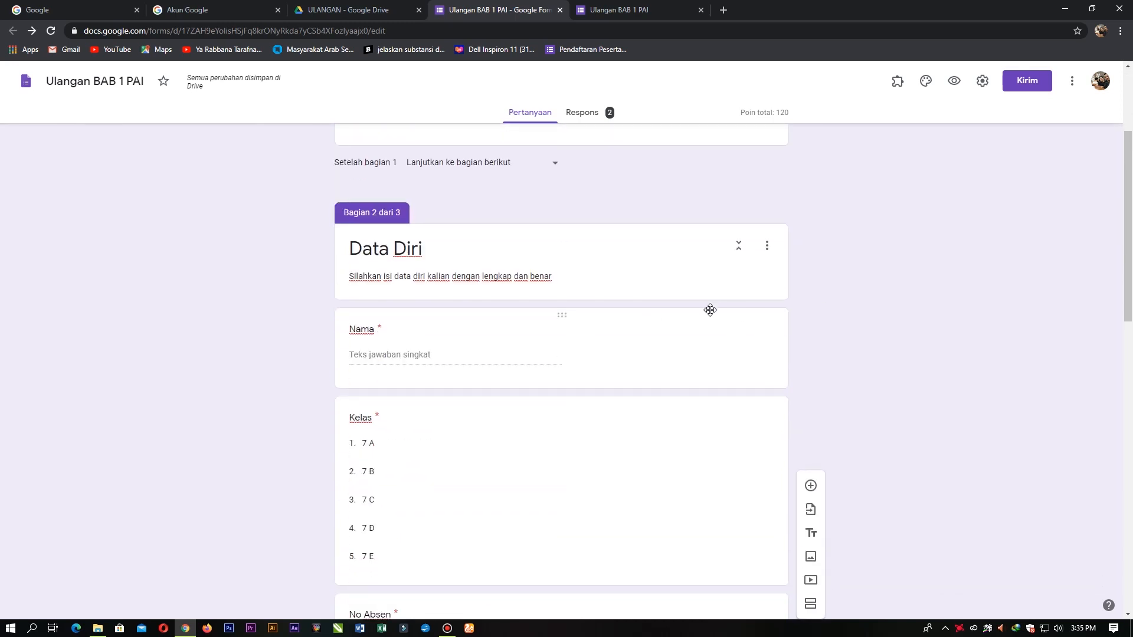
click(718, 352)
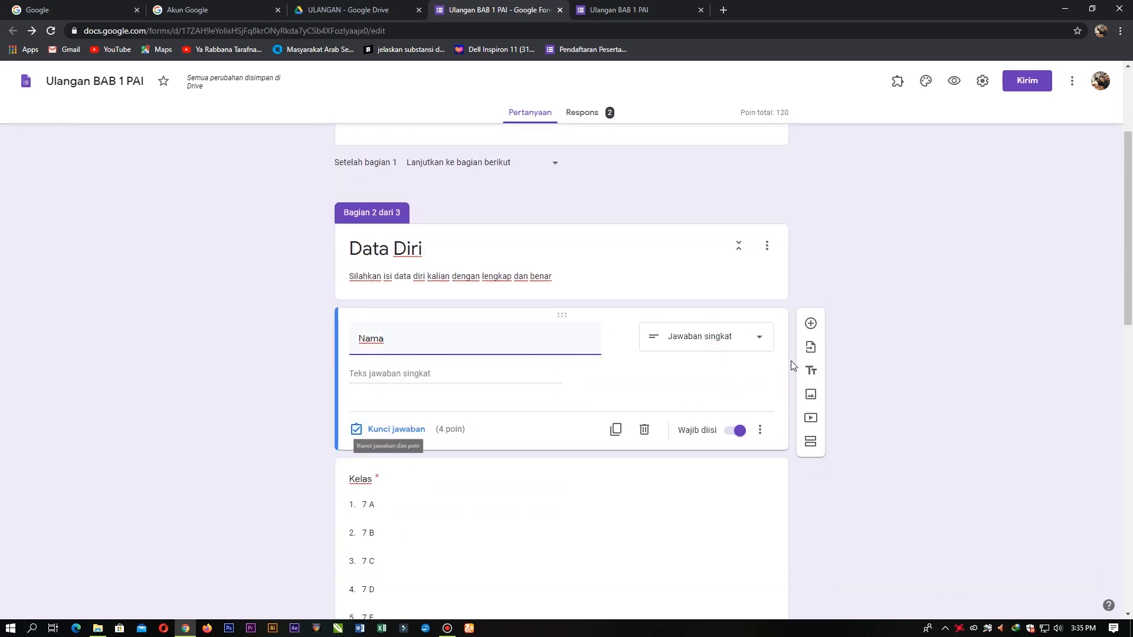
click(404, 429)
click(748, 370)
click(747, 370)
click(748, 376)
click(747, 376)
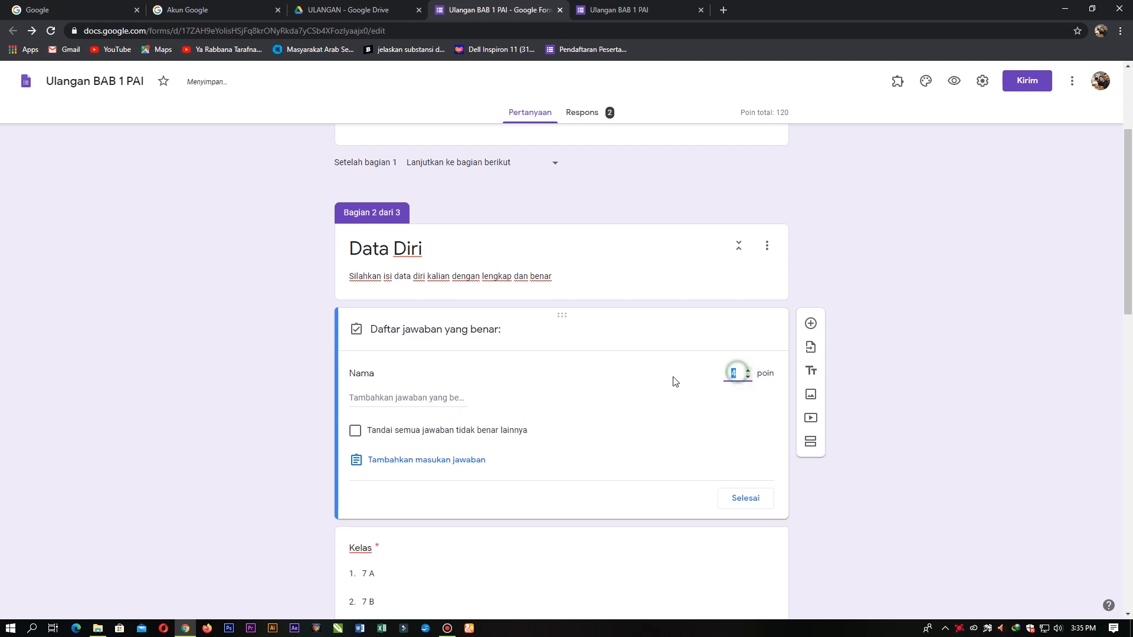
text(0)
click(745, 498)
scroll(614, 484, down, 6)
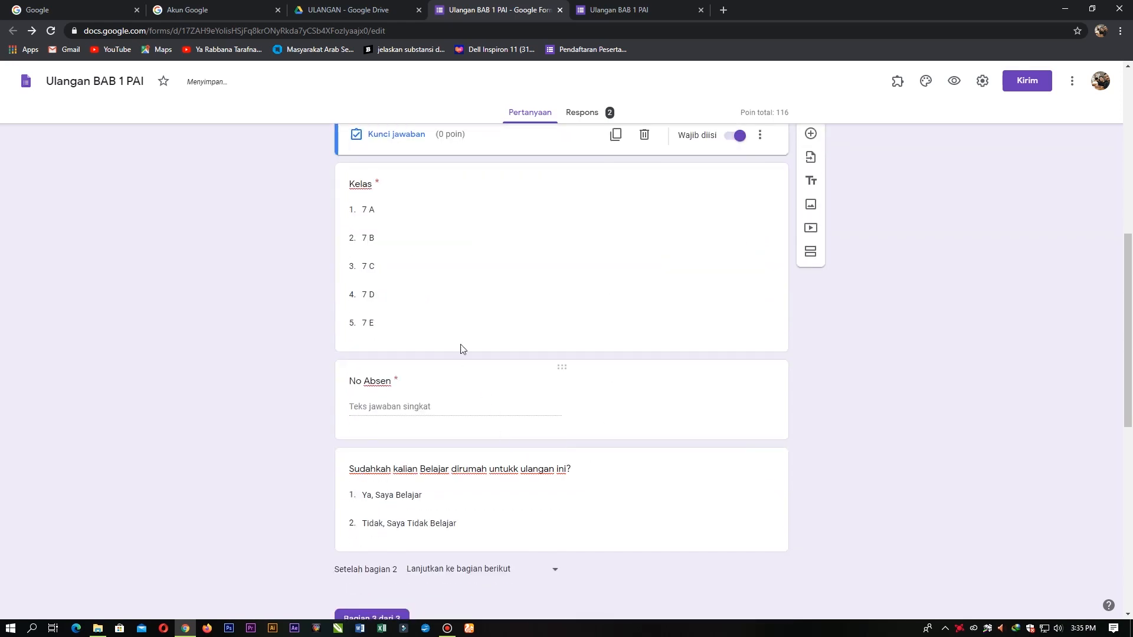
click(458, 323)
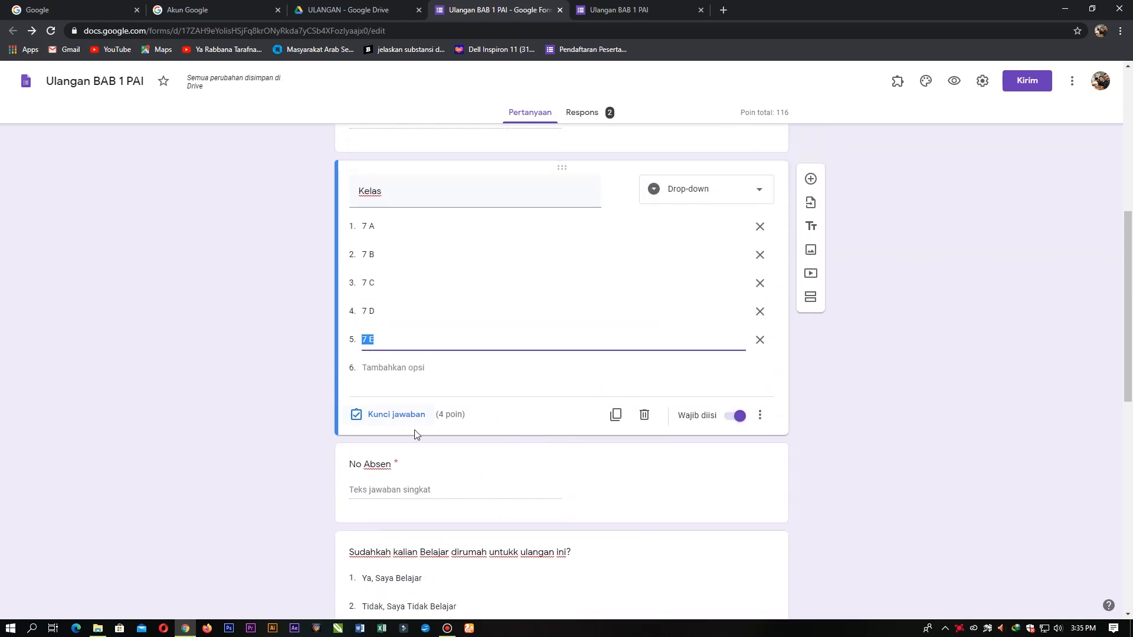
click(407, 414)
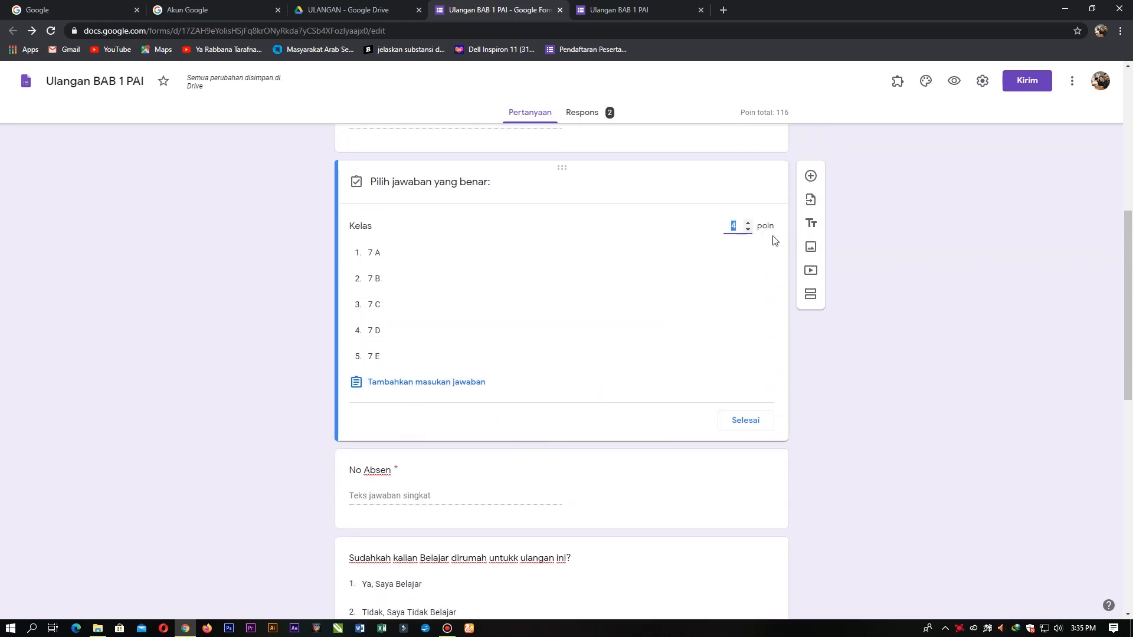
click(741, 420)
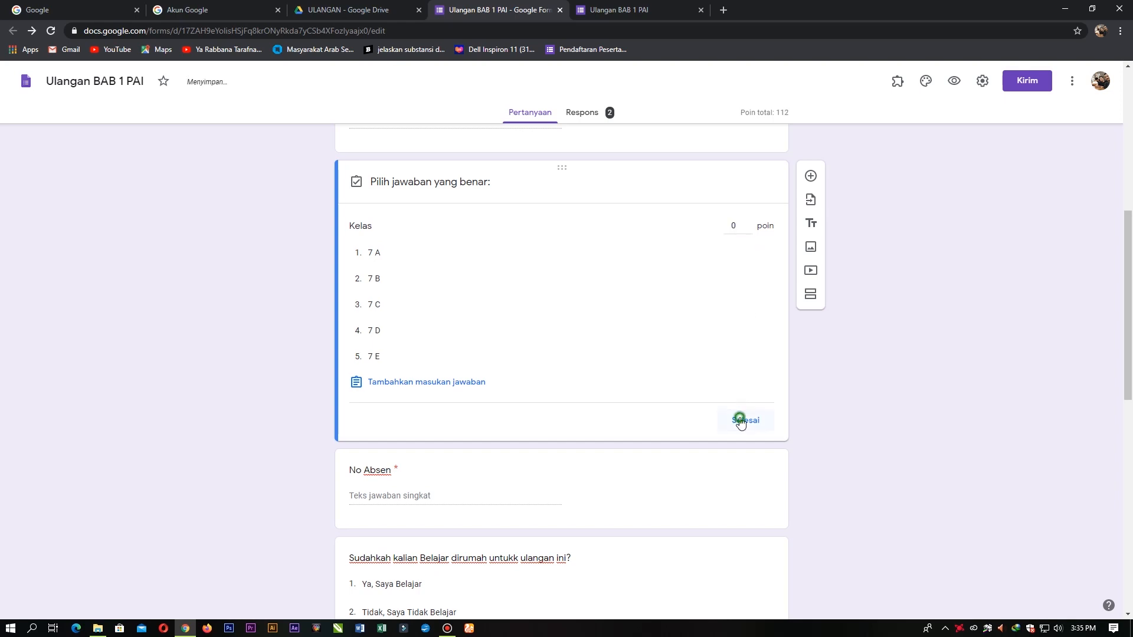
Step: Give the No Absen and Sudahkah questions 0 points each
click(464, 430)
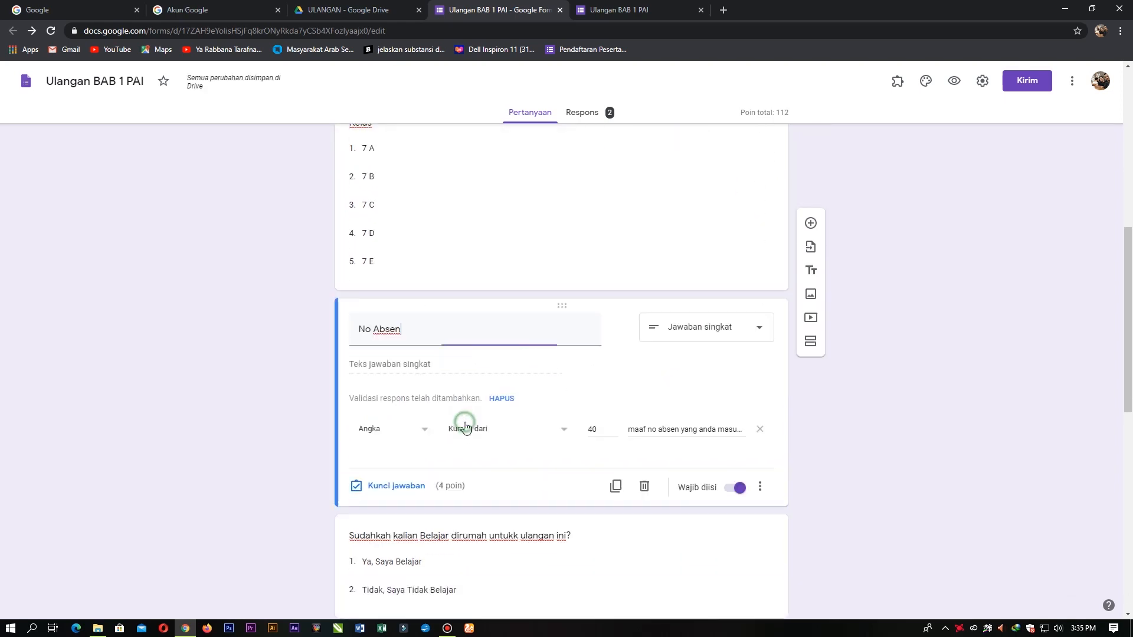
click(400, 487)
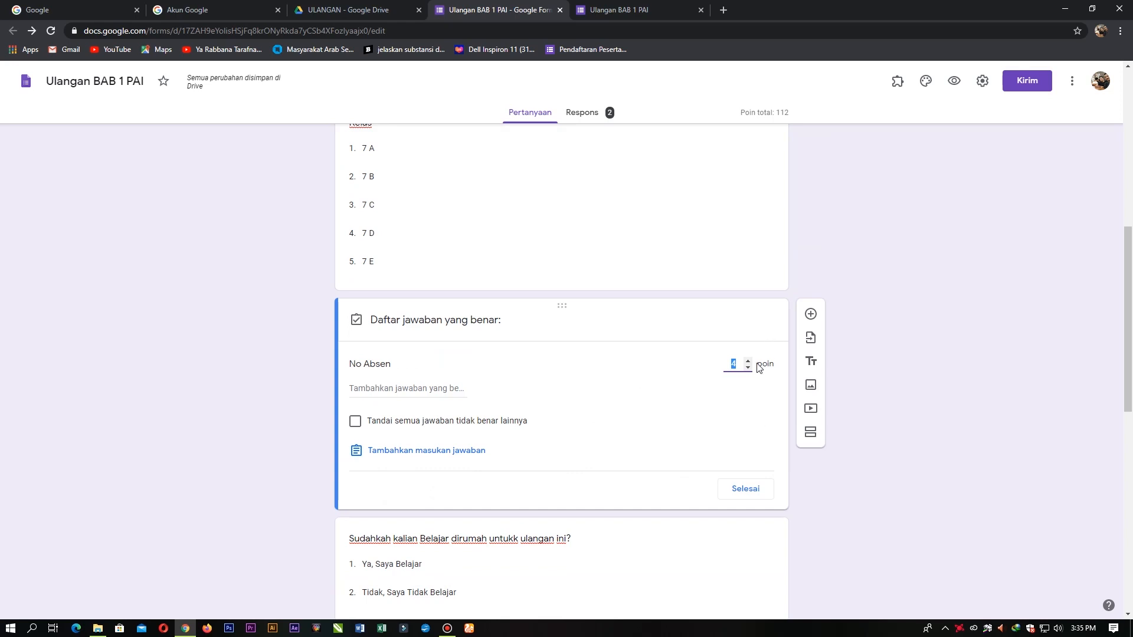
text(0)
click(743, 493)
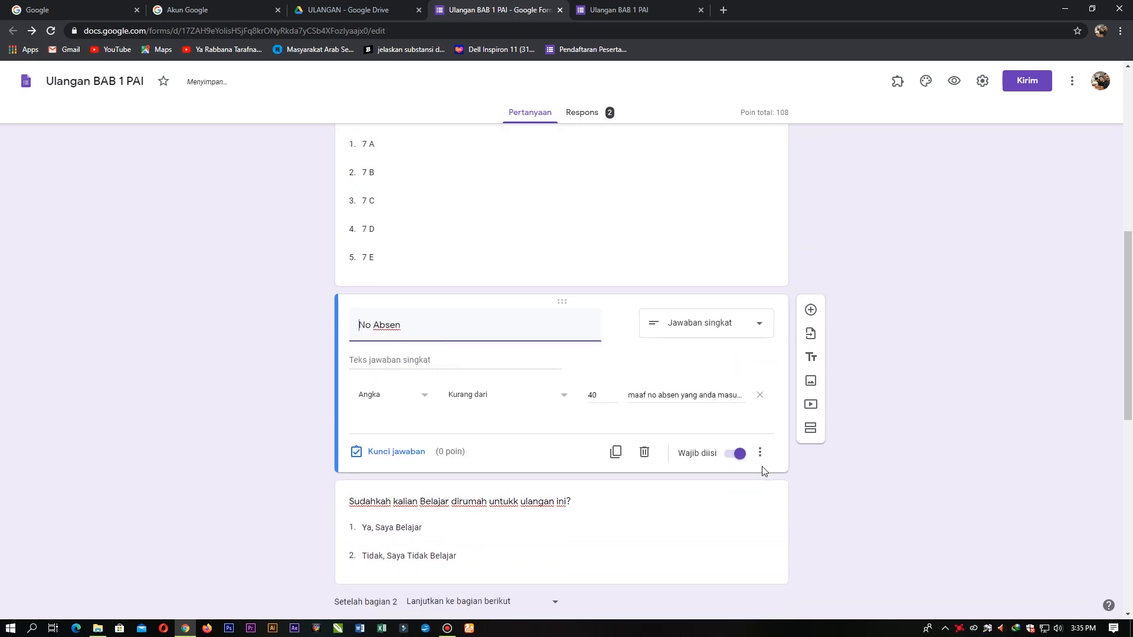
scroll(487, 355, down, 2)
click(487, 355)
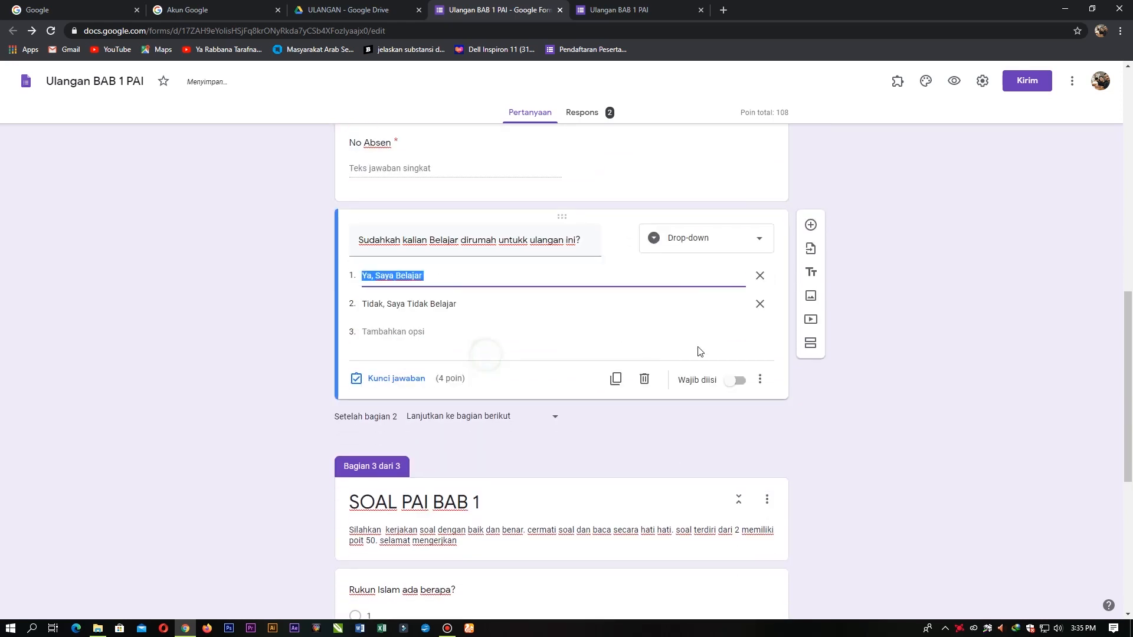
click(374, 381)
text(0)
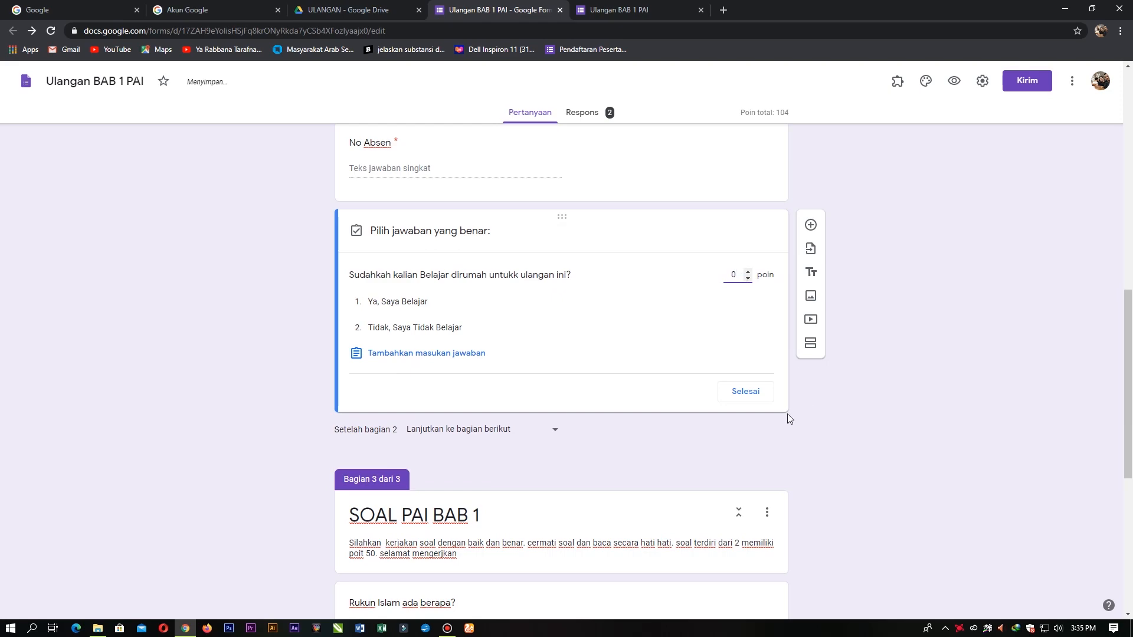
click(745, 392)
Step: Recheck Nama's points and set the Password question to 0 points
scroll(497, 414, up, 4)
scroll(497, 416, up, 5)
click(438, 420)
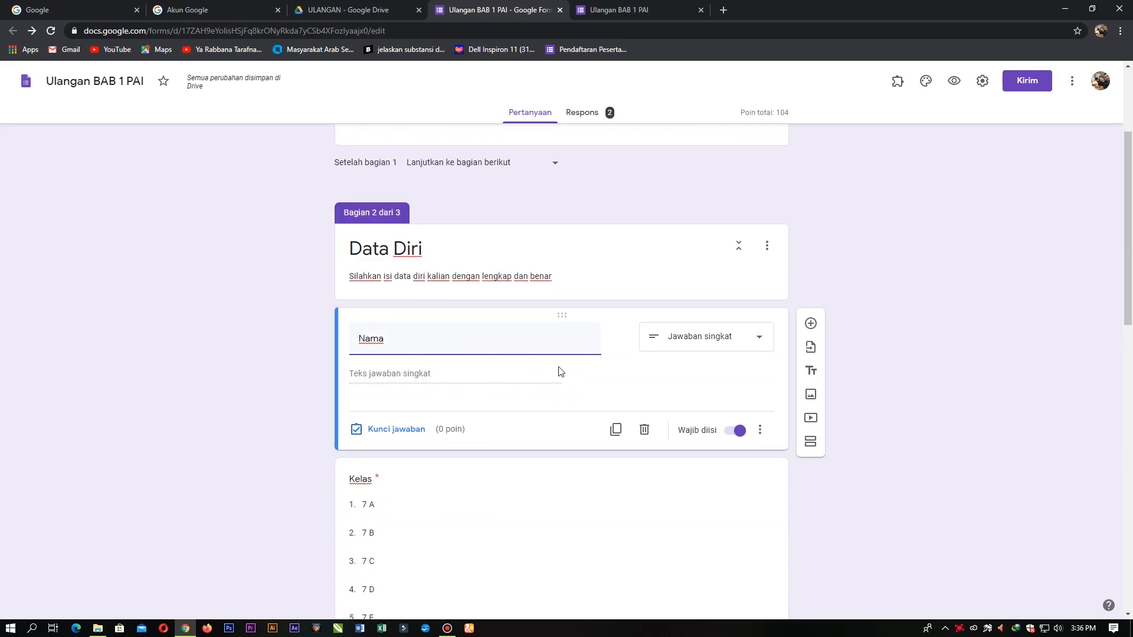
scroll(514, 331, up, 3)
click(479, 294)
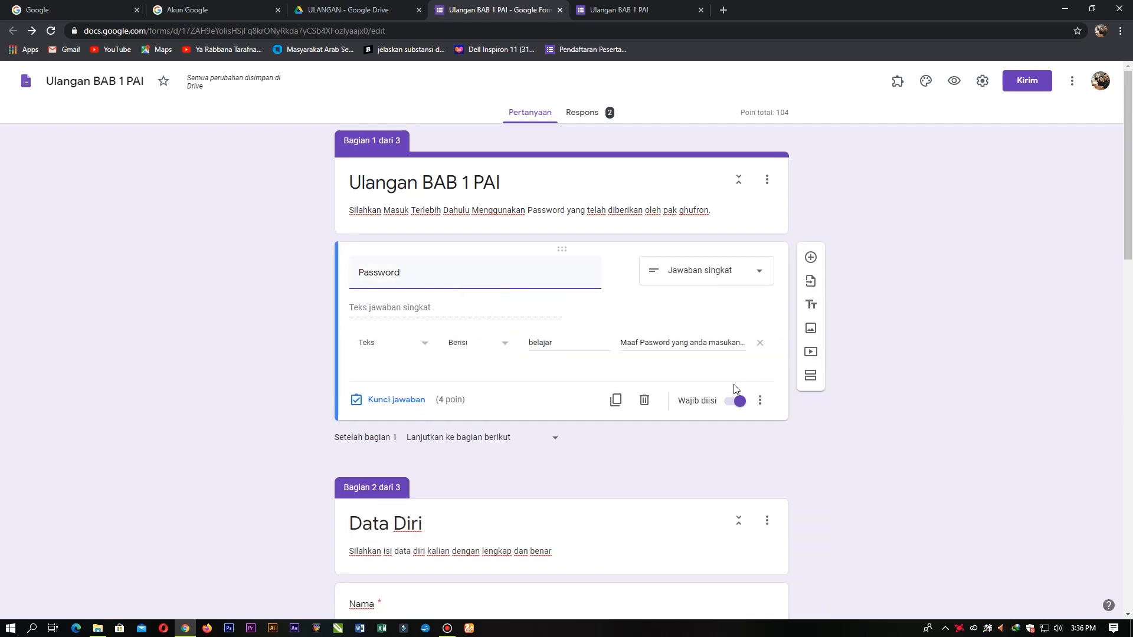
click(332, 291)
click(432, 285)
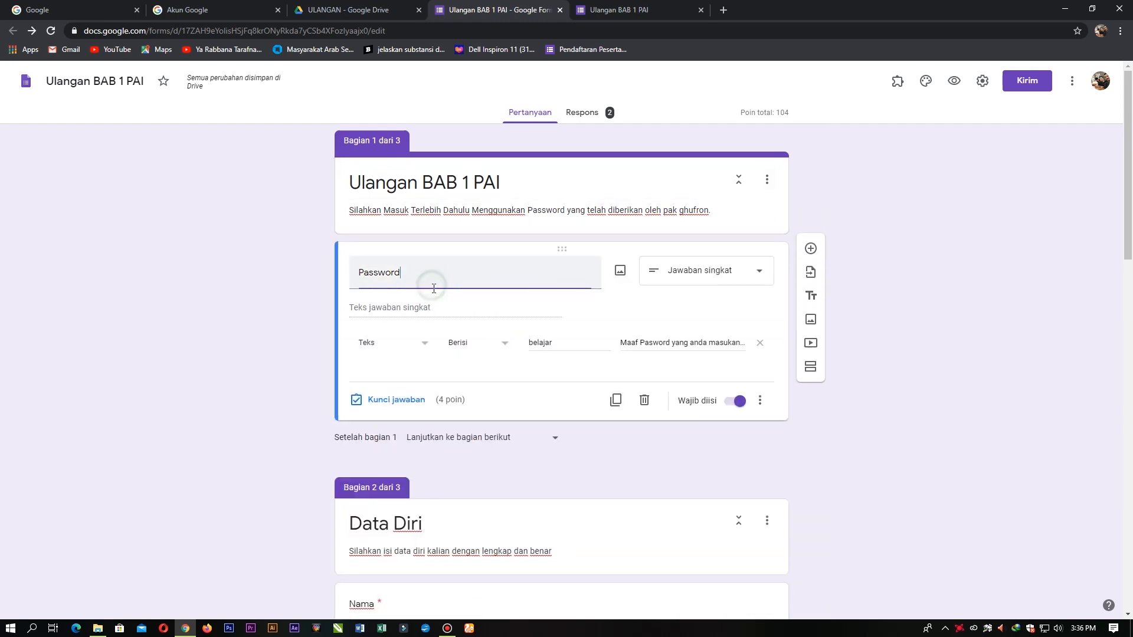
click(399, 400)
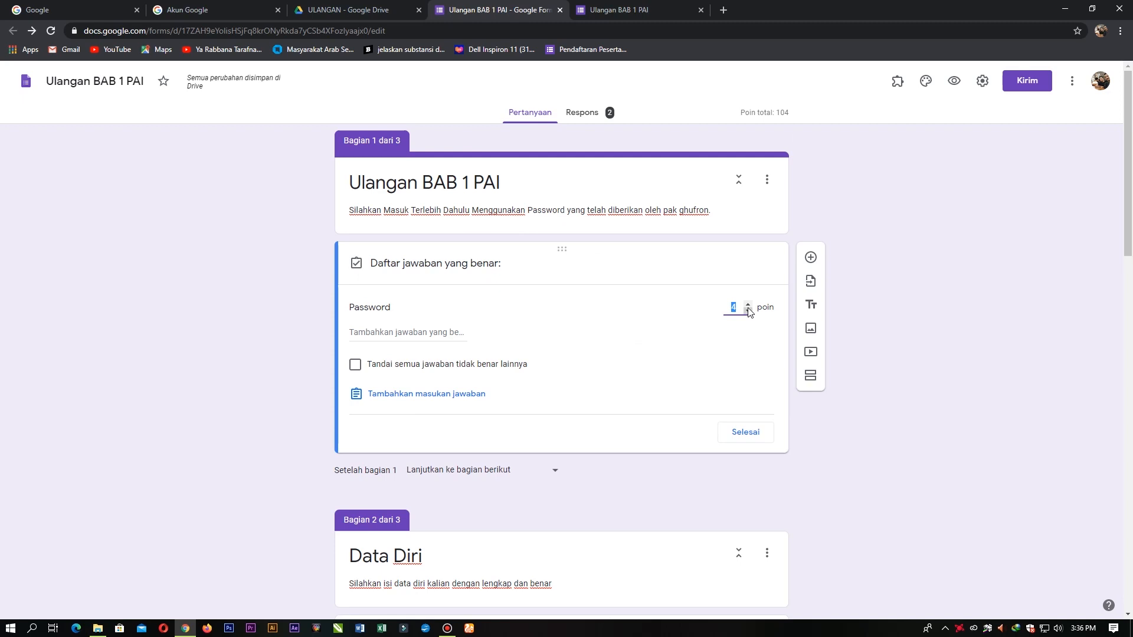
click(744, 433)
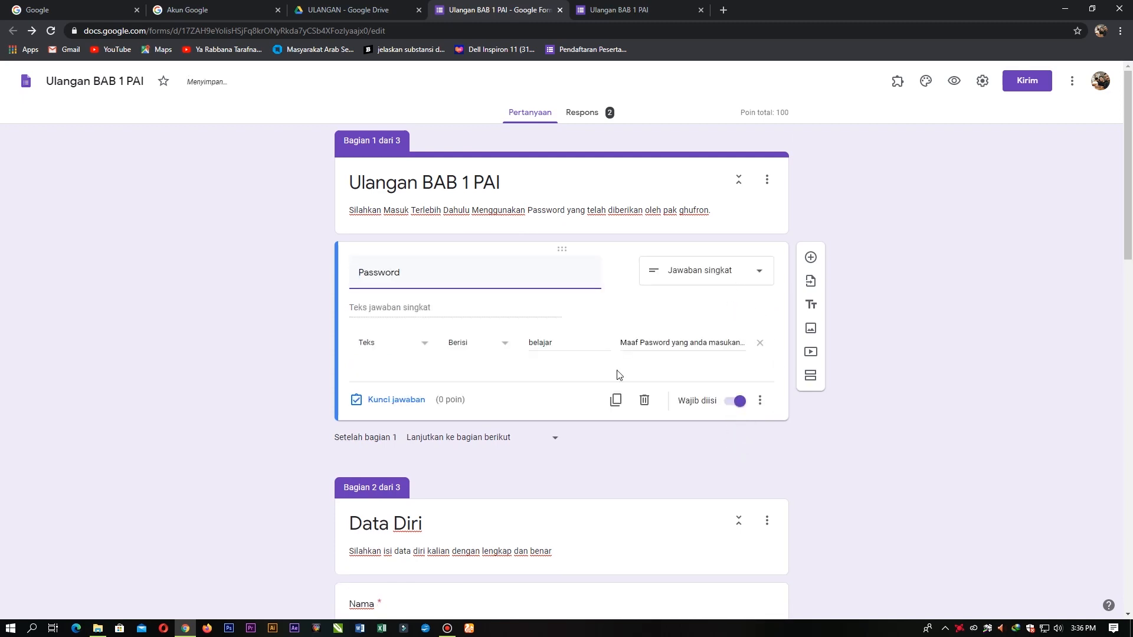
Step: Review the Nama, Kelas, No Absen, Sudahkah, Rukun Islam and Rukun iman questions' options and points
scroll(429, 418, down, 4)
click(454, 384)
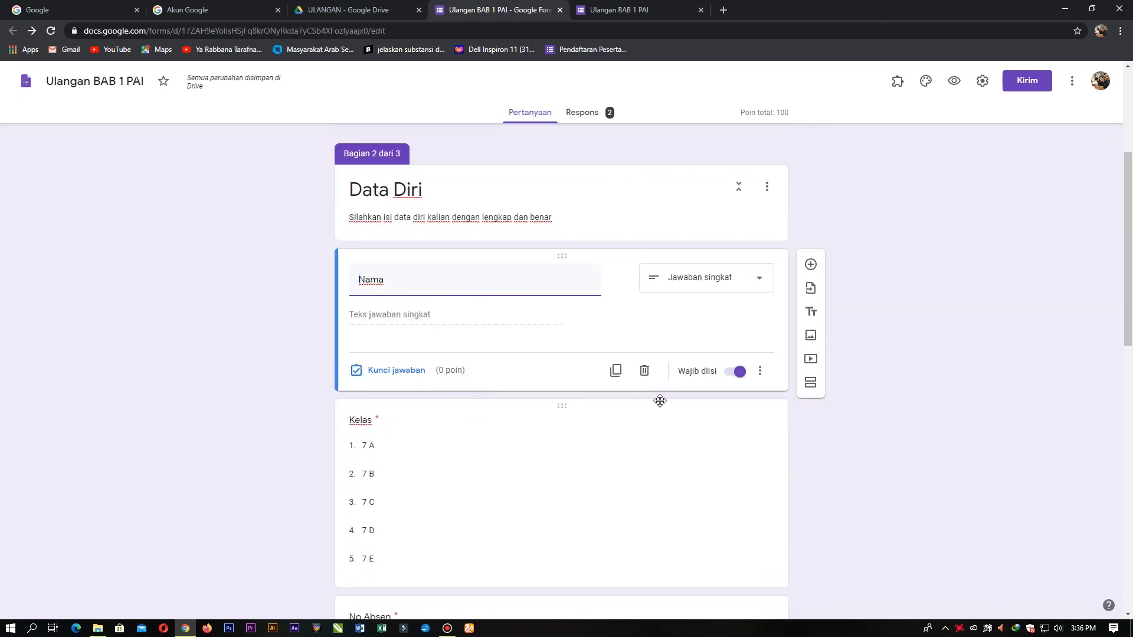
scroll(490, 383, down, 3)
click(525, 359)
scroll(478, 352, down, 5)
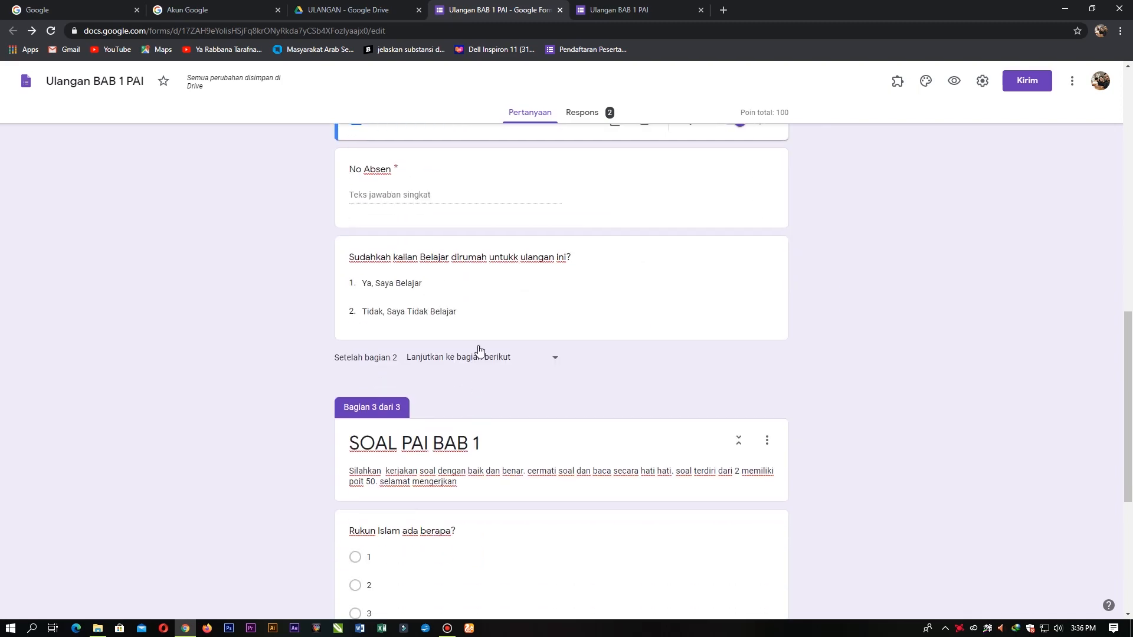
click(492, 225)
click(450, 326)
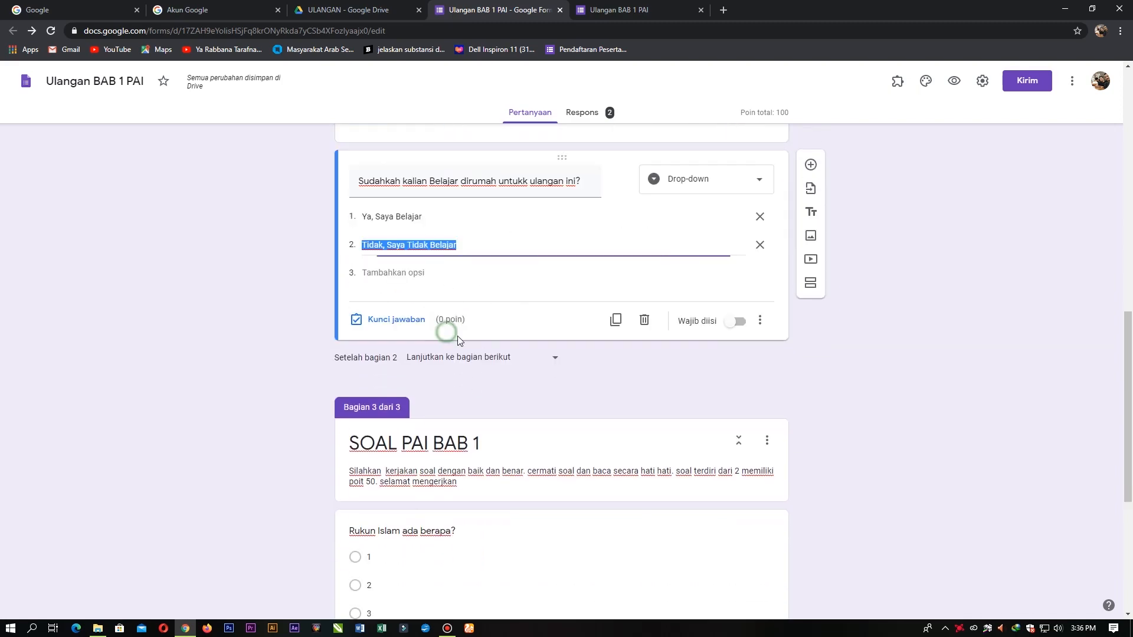
scroll(466, 378, down, 4)
click(457, 325)
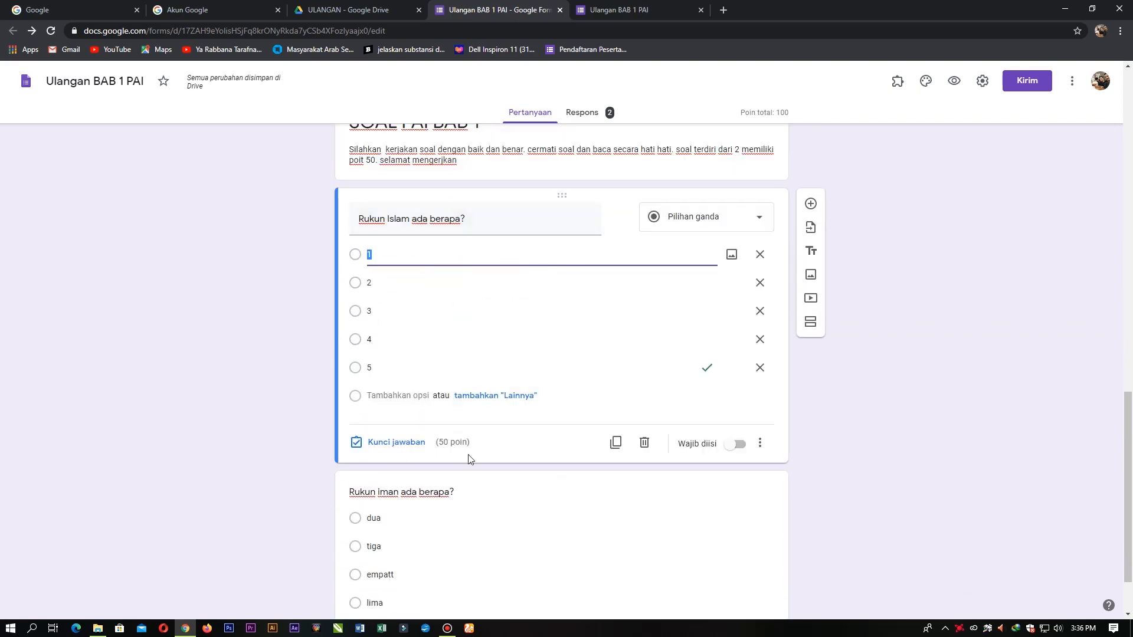
scroll(472, 437, down, 2)
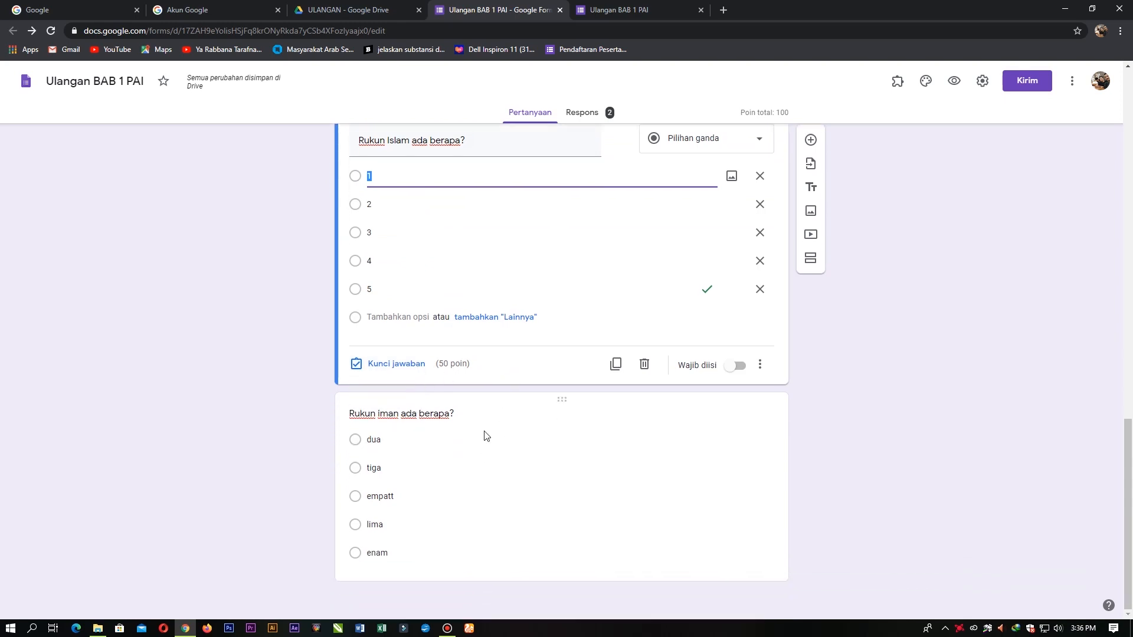
click(472, 496)
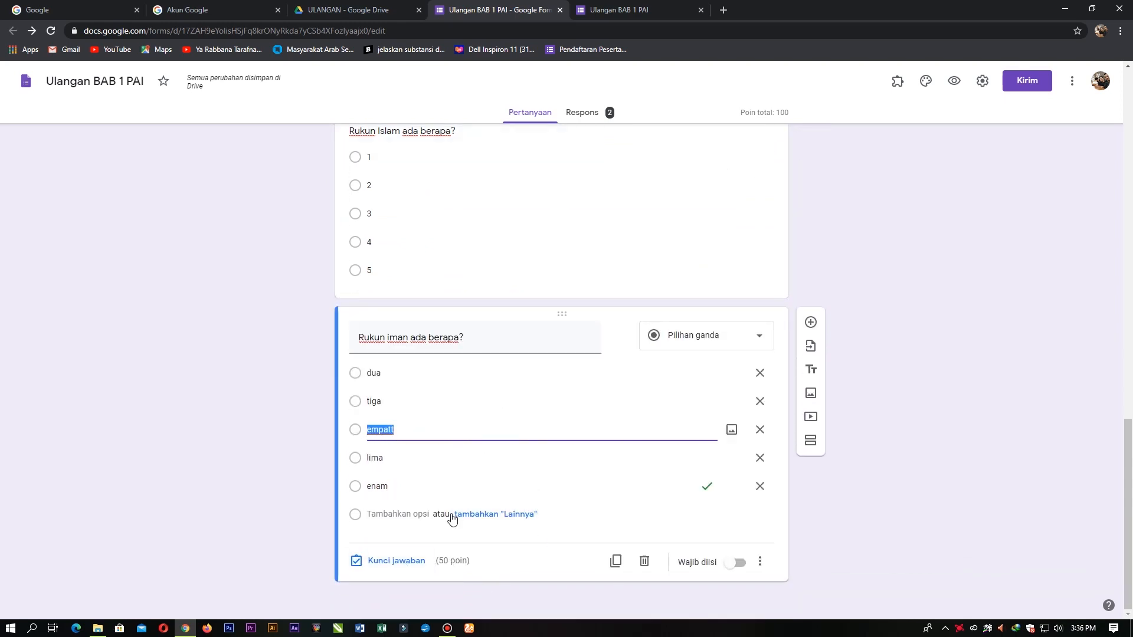
scroll(379, 369, up, 3)
click(466, 351)
click(1048, 342)
Step: Preview the form as a respondent
scroll(885, 381, up, 3)
scroll(873, 384, up, 8)
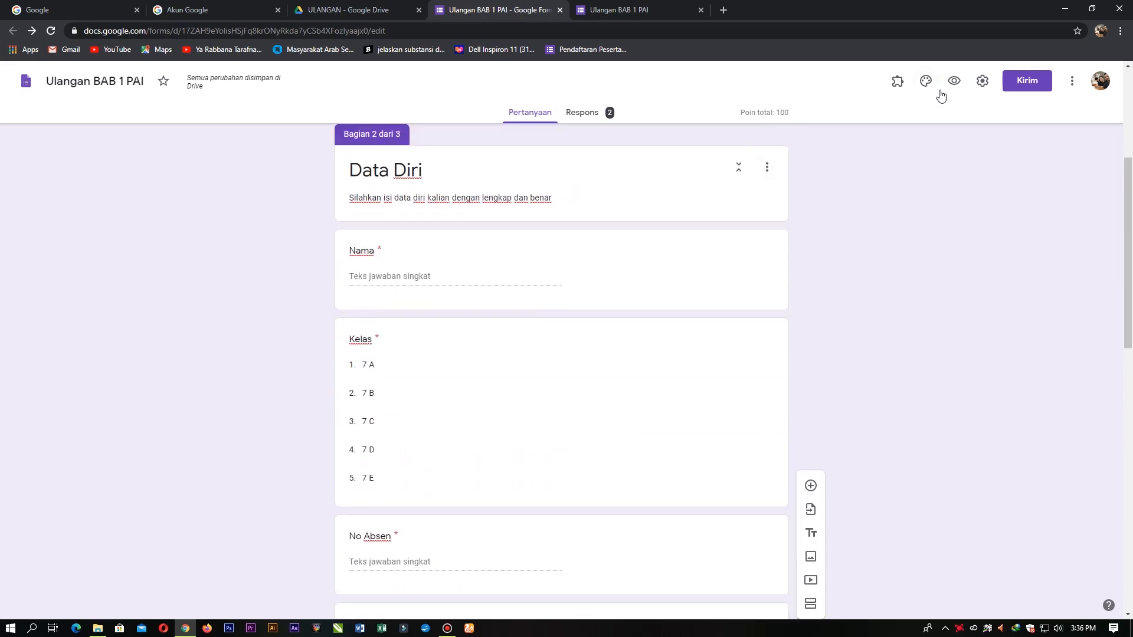
click(954, 81)
Step: Close the duplicate preview, enter the form password and continue to Data Diri
click(816, 6)
click(842, 10)
click(625, 98)
click(514, 233)
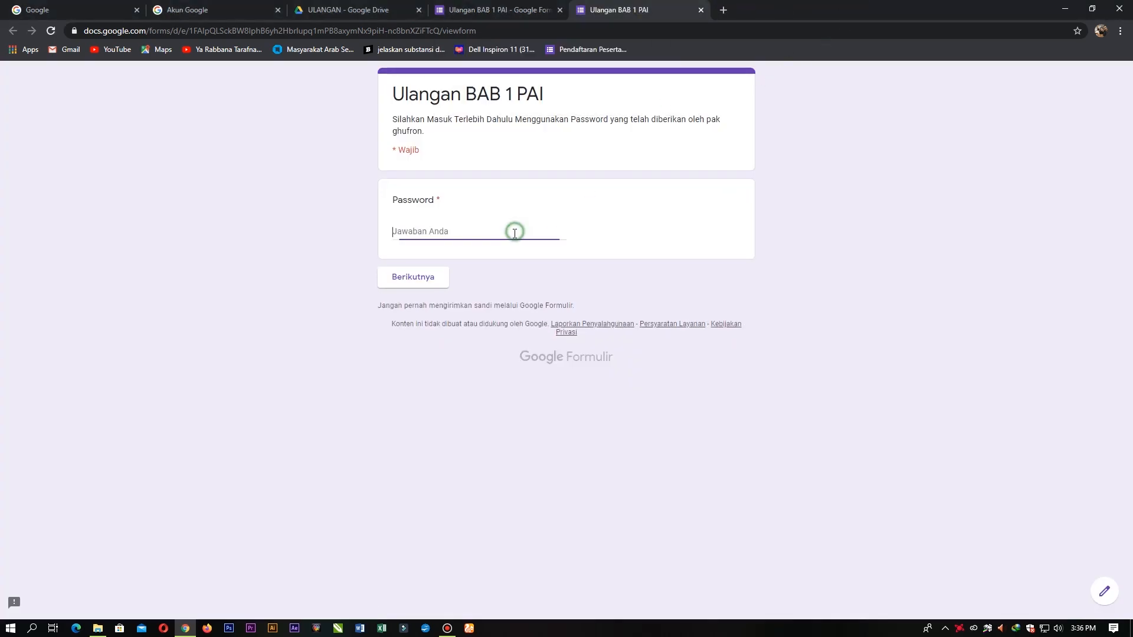
text(e)
key(BackSpace)
text(bbe)
key(BackSpace)
text(elajaar)
key(BackSpace)
text(r)
click(434, 281)
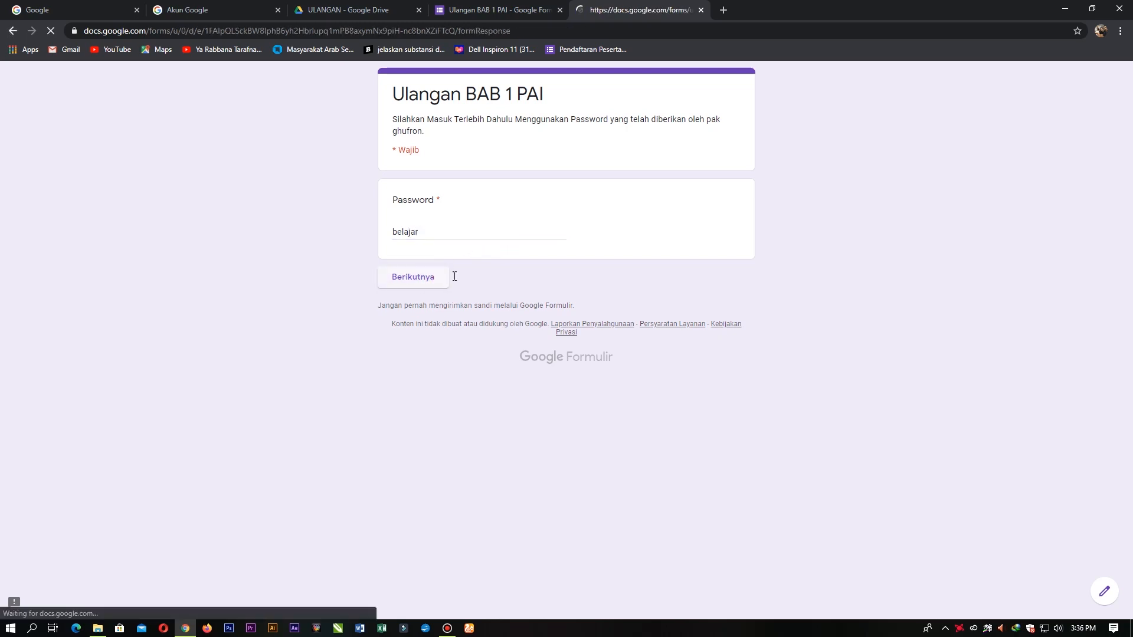
Step: Enter the student's name, Kelas 7 B, No Absen 1 and answer 'Ya, Saya Belajar'
click(467, 271)
text(g)
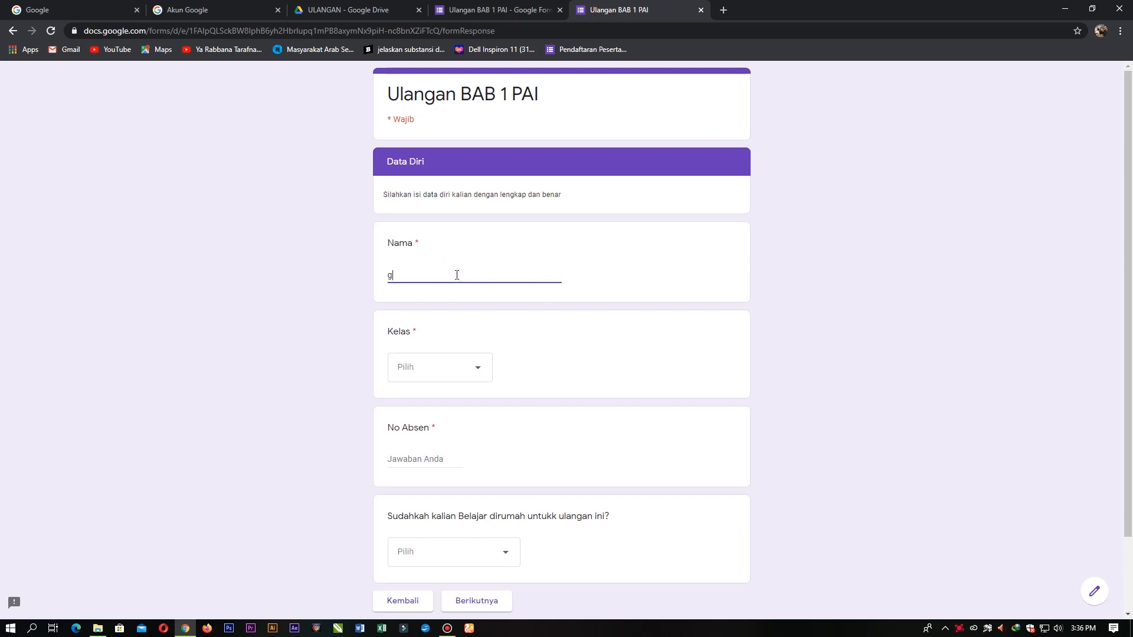
text(hufro)
click(458, 367)
click(420, 433)
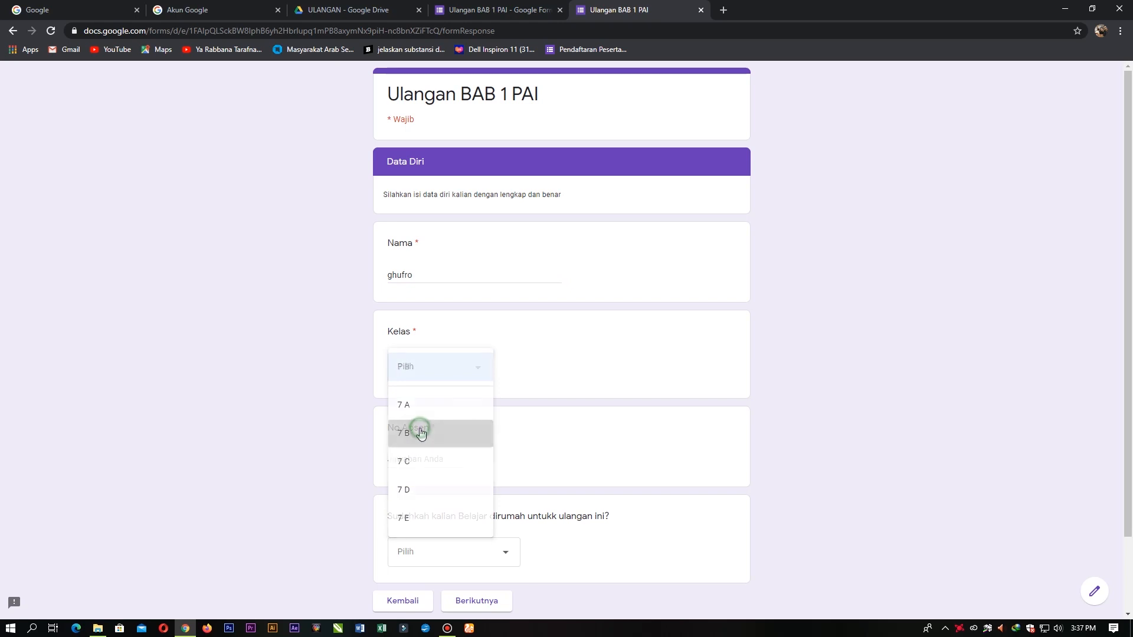
click(425, 273)
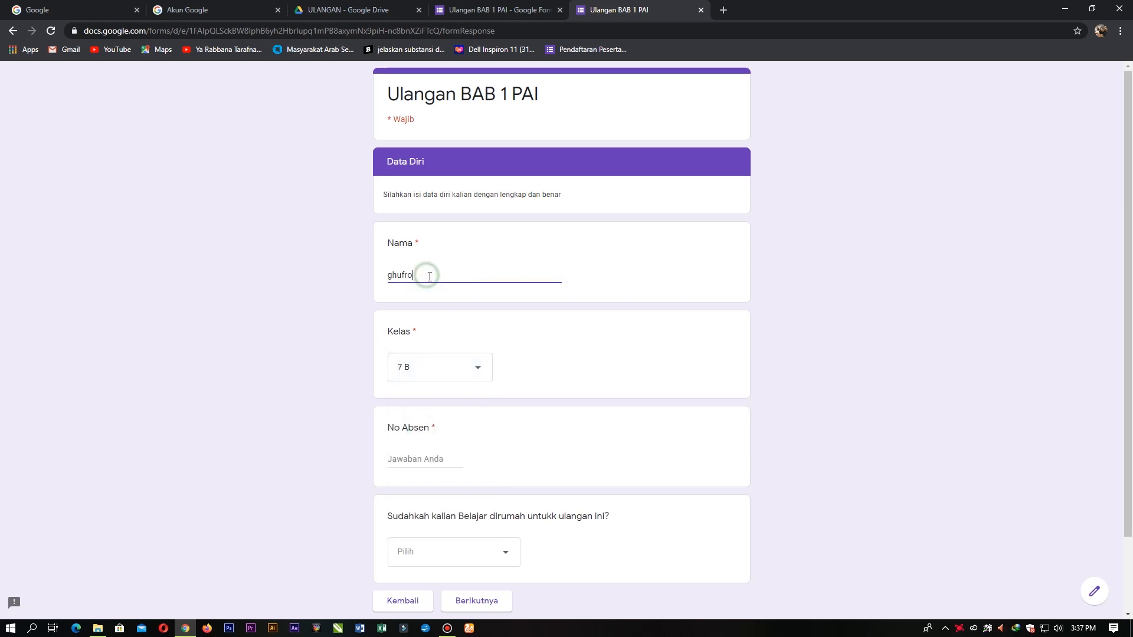
scroll(443, 364, down, 1)
click(422, 400)
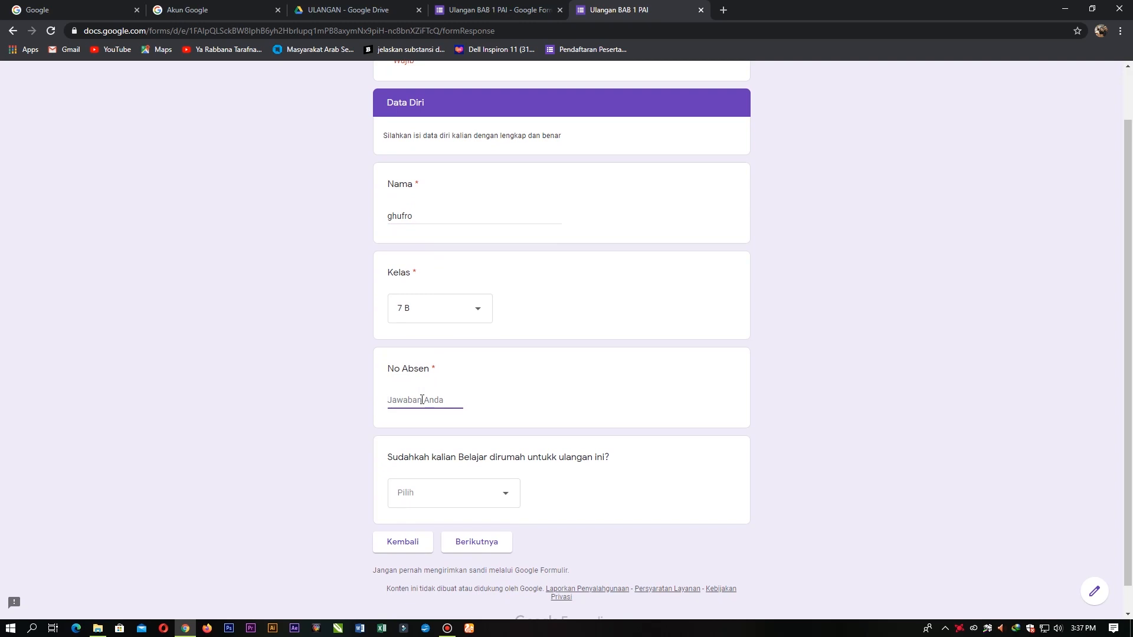
text(1)
click(446, 493)
click(449, 534)
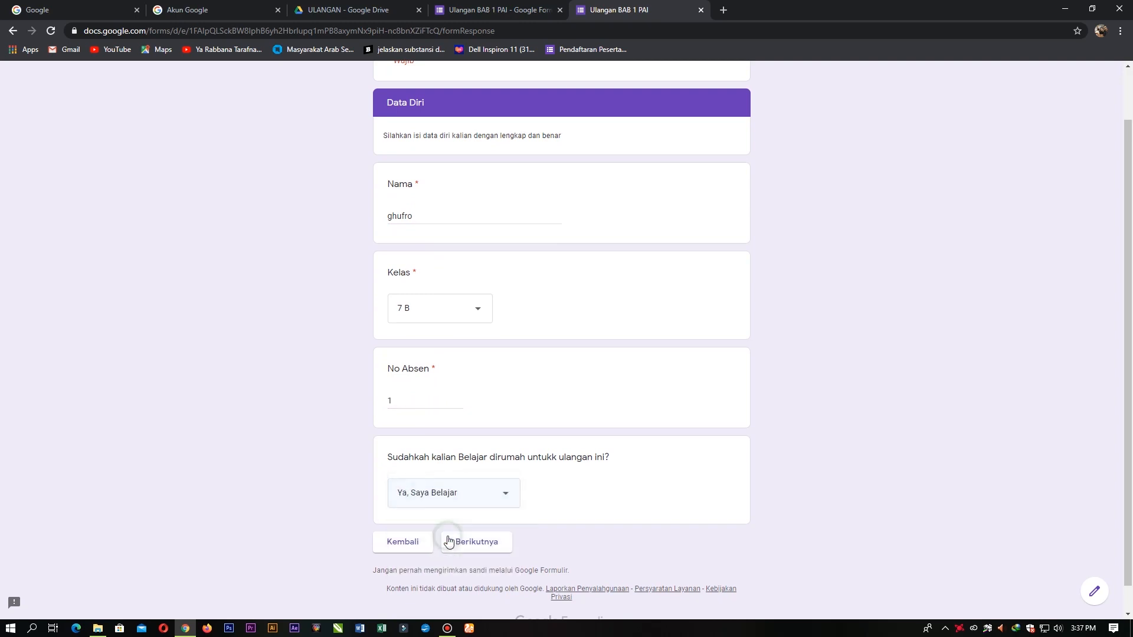
Step: On the quiz page answer 5 for Rukun Islam and tiga for Rukun iman, then submit
click(487, 542)
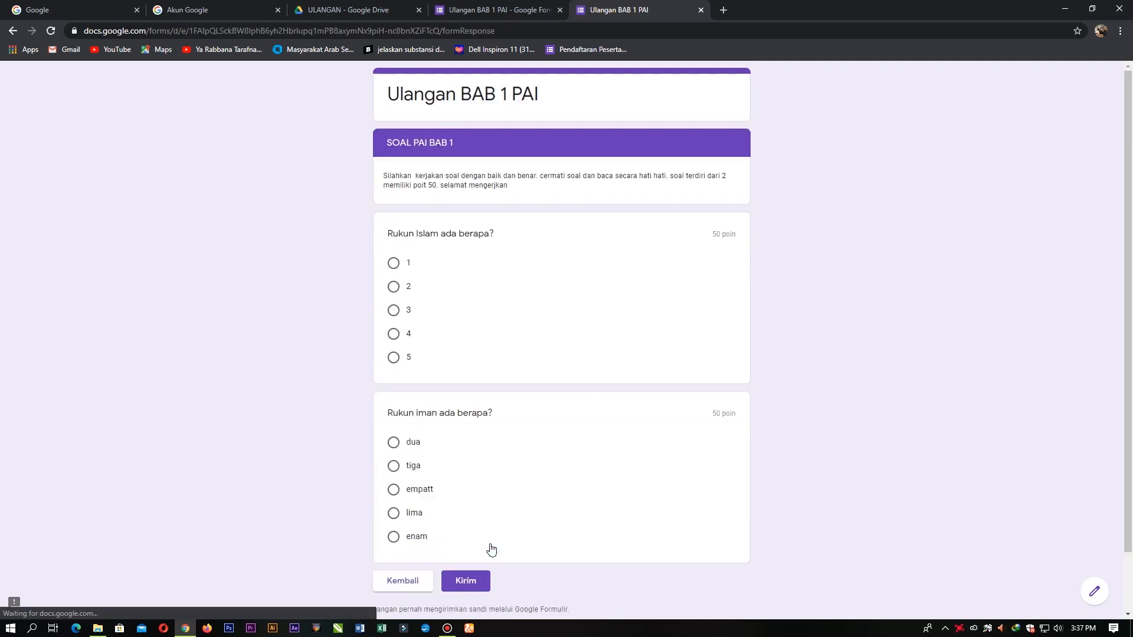
scroll(325, 300, down, 2)
scroll(439, 305, up, 2)
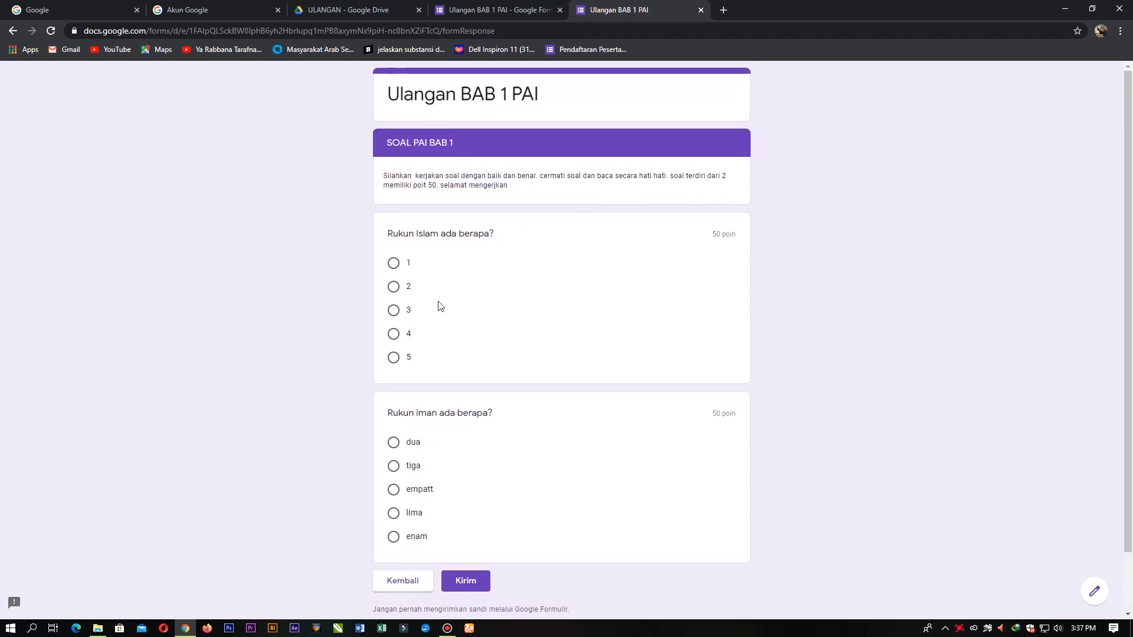
click(390, 360)
click(393, 466)
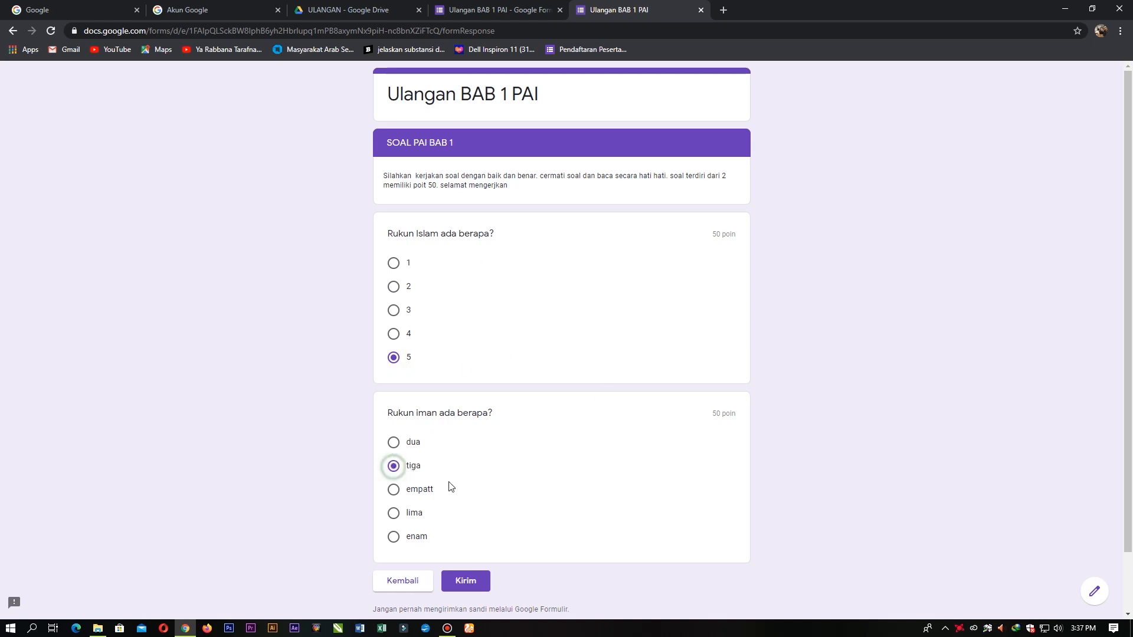
click(463, 587)
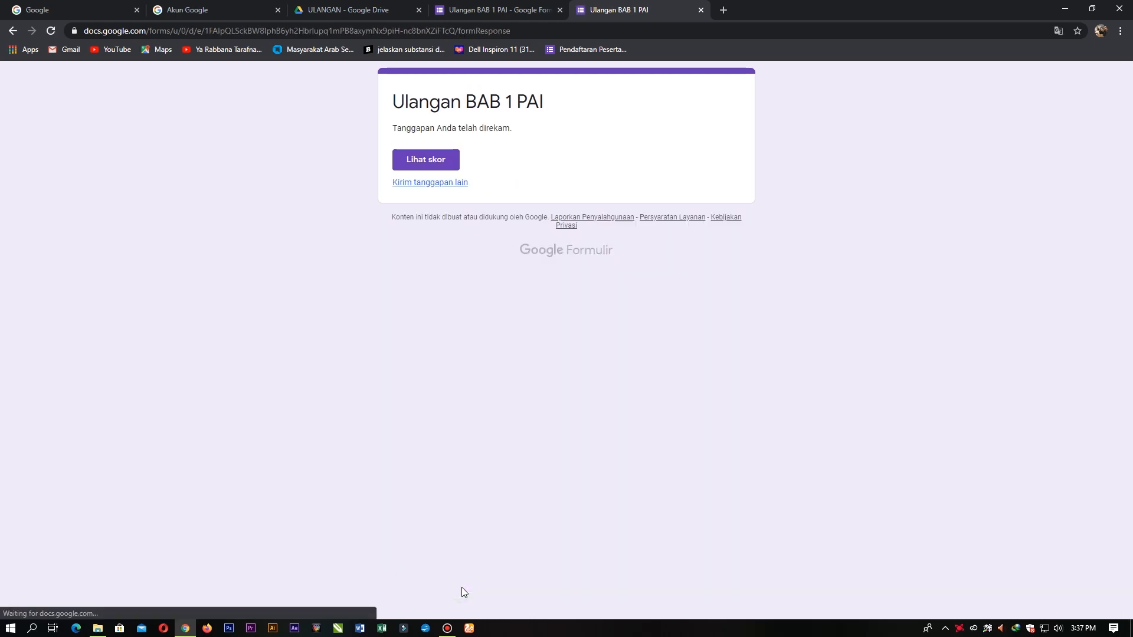
Step: View the 50/100 score and review graded answers, with Rukun iman wrong (correct: enam)
click(439, 165)
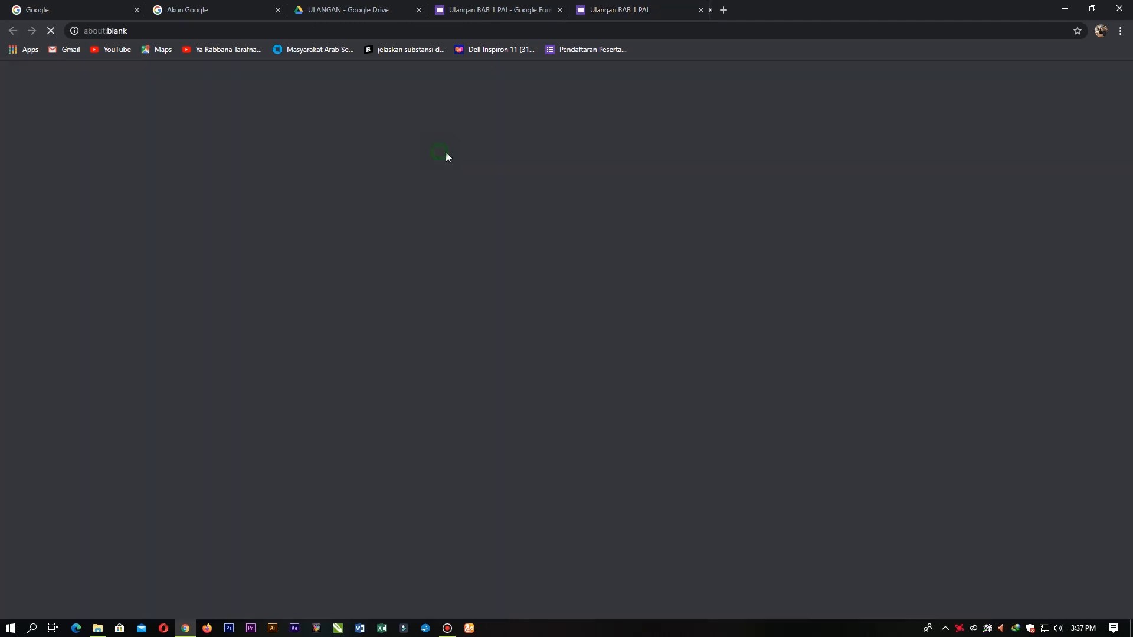
scroll(472, 252, down, 4)
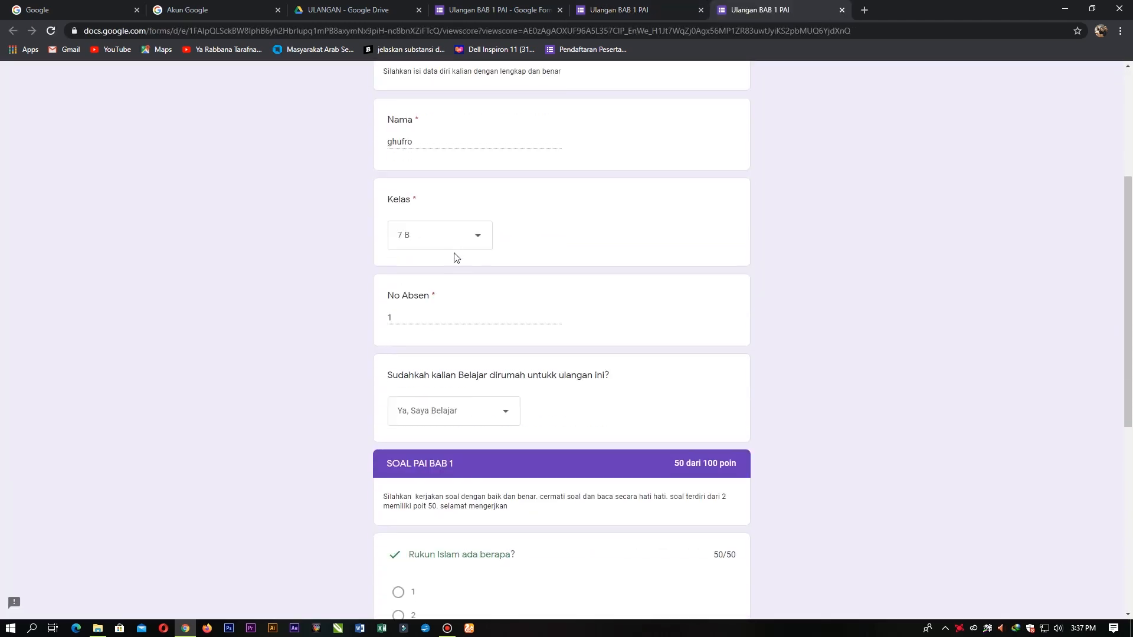
scroll(480, 258, down, 4)
scroll(501, 269, down, 1)
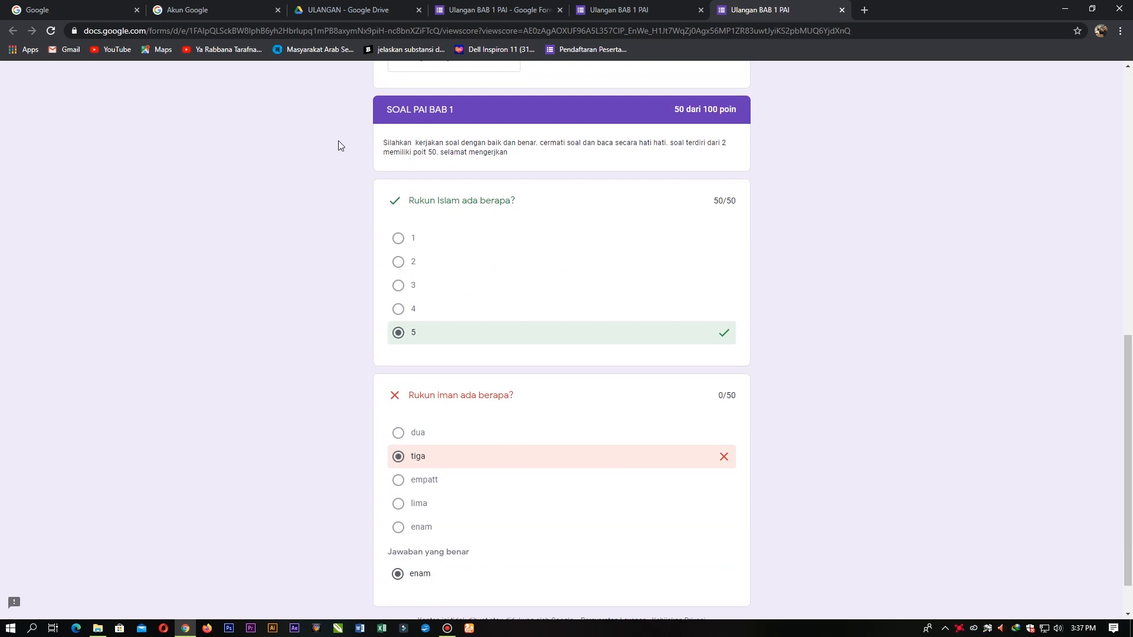
scroll(497, 268, down, 1)
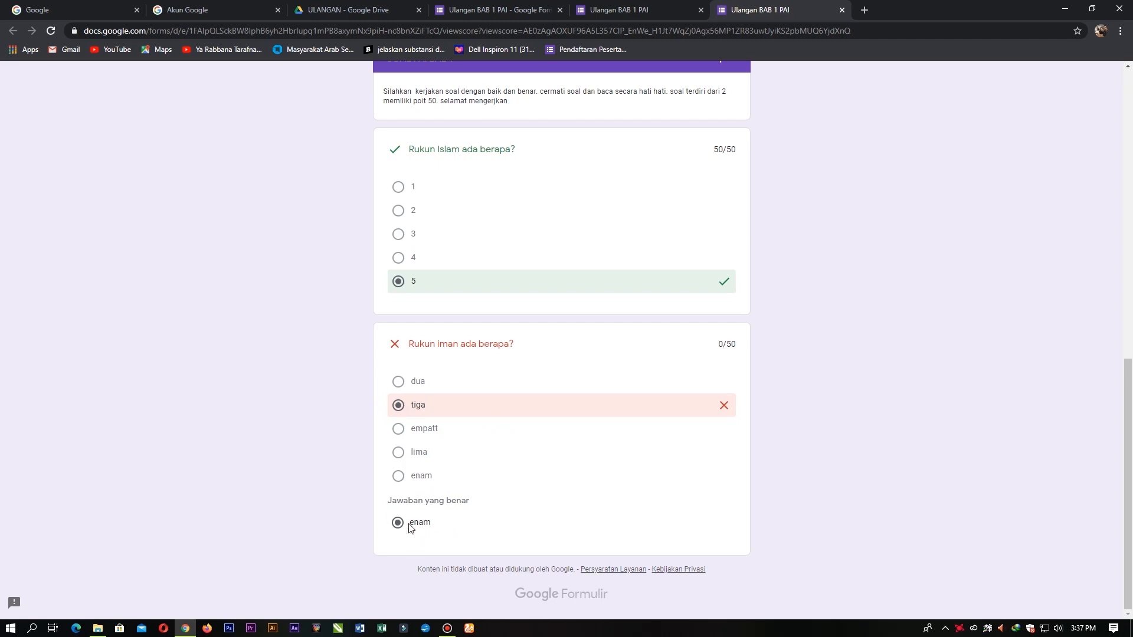
scroll(491, 508, up, 6)
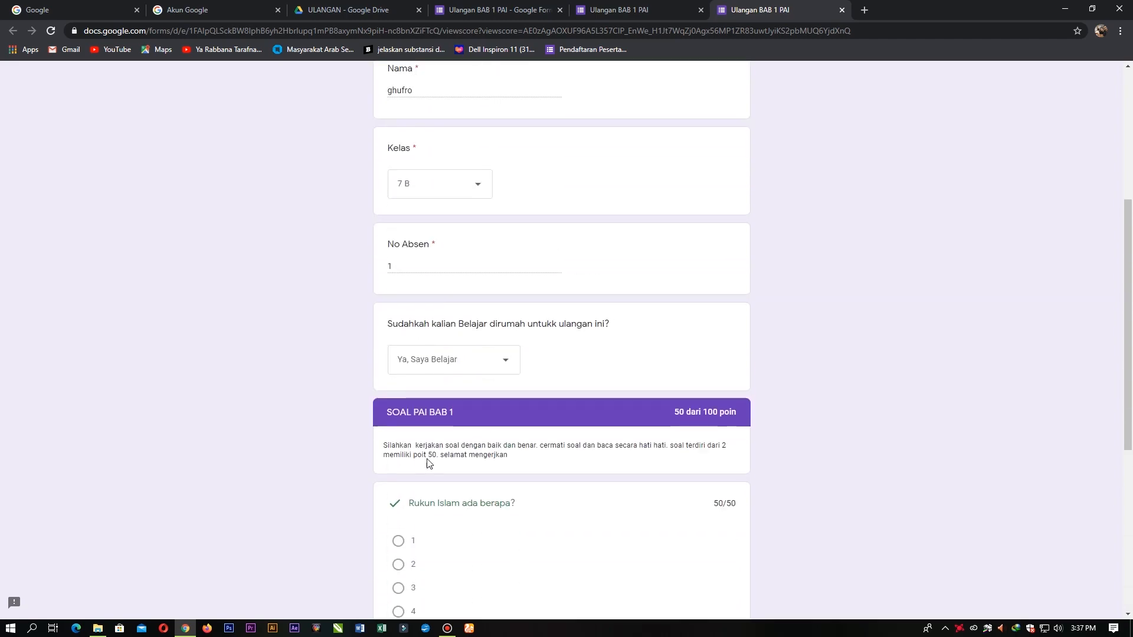
scroll(425, 468, down, 6)
scroll(574, 494, up, 9)
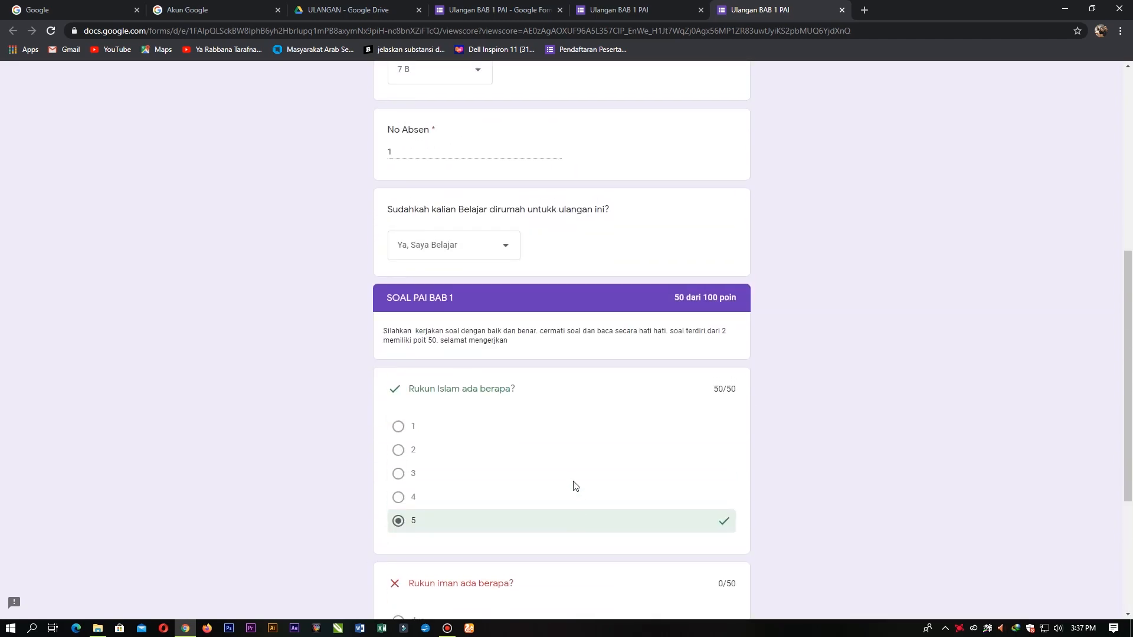
scroll(511, 472, up, 2)
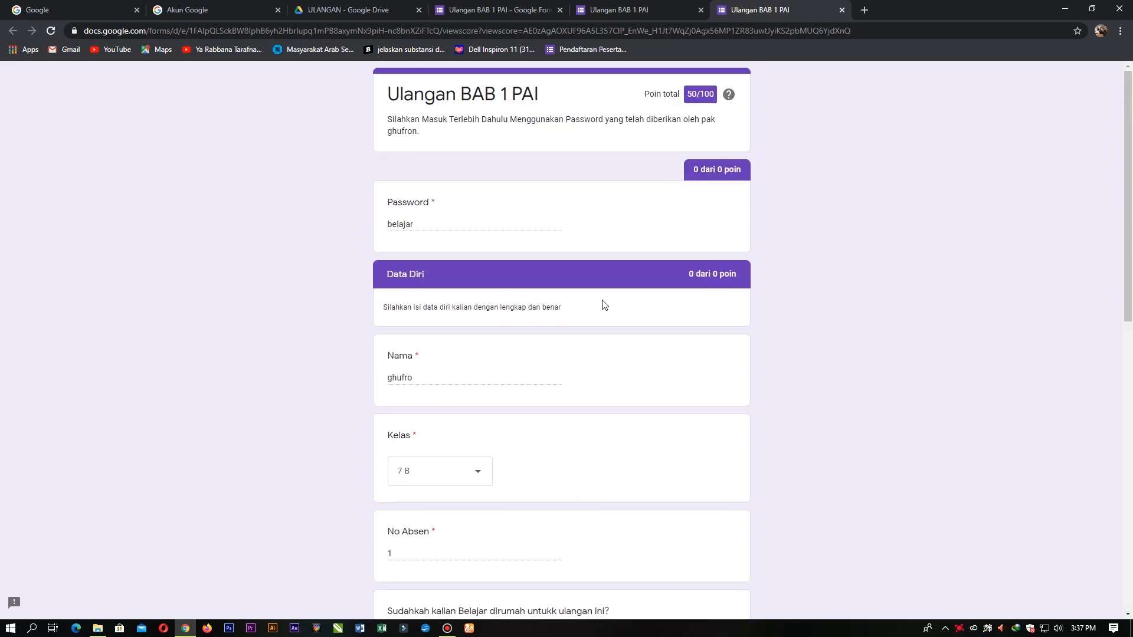
scroll(621, 305, down, 6)
scroll(621, 305, down, 5)
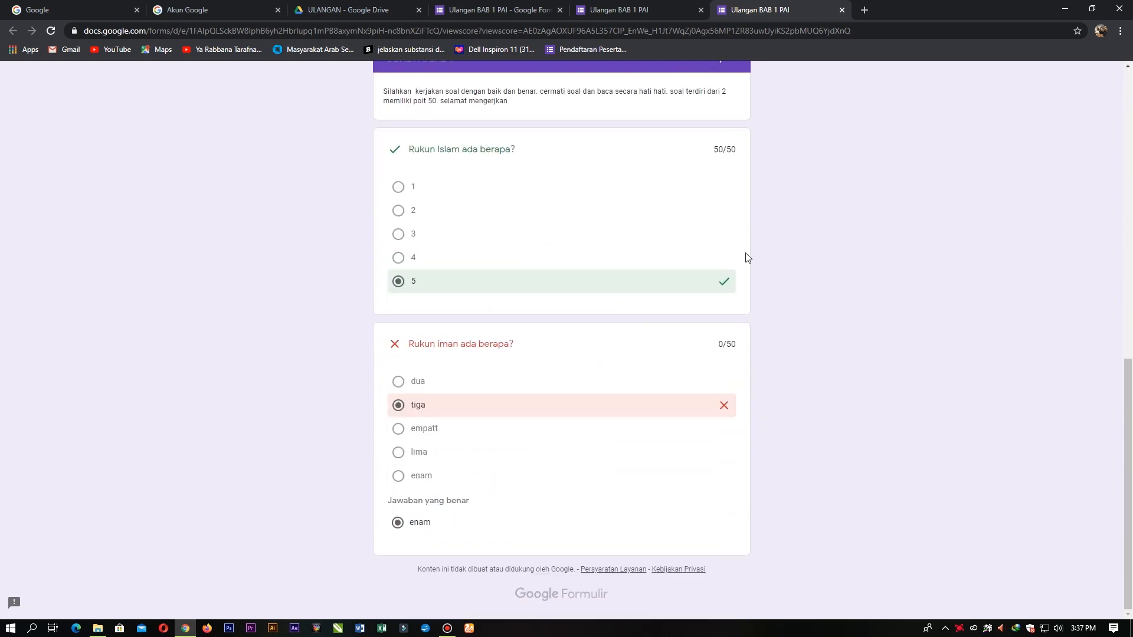
scroll(789, 354, up, 10)
scroll(599, 344, up, 1)
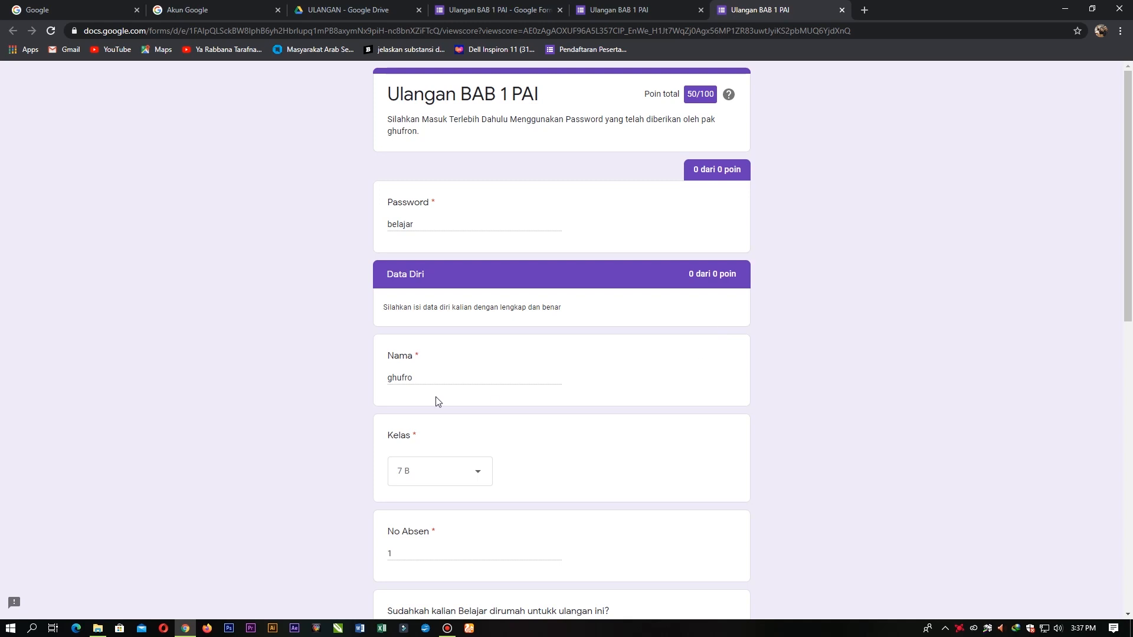